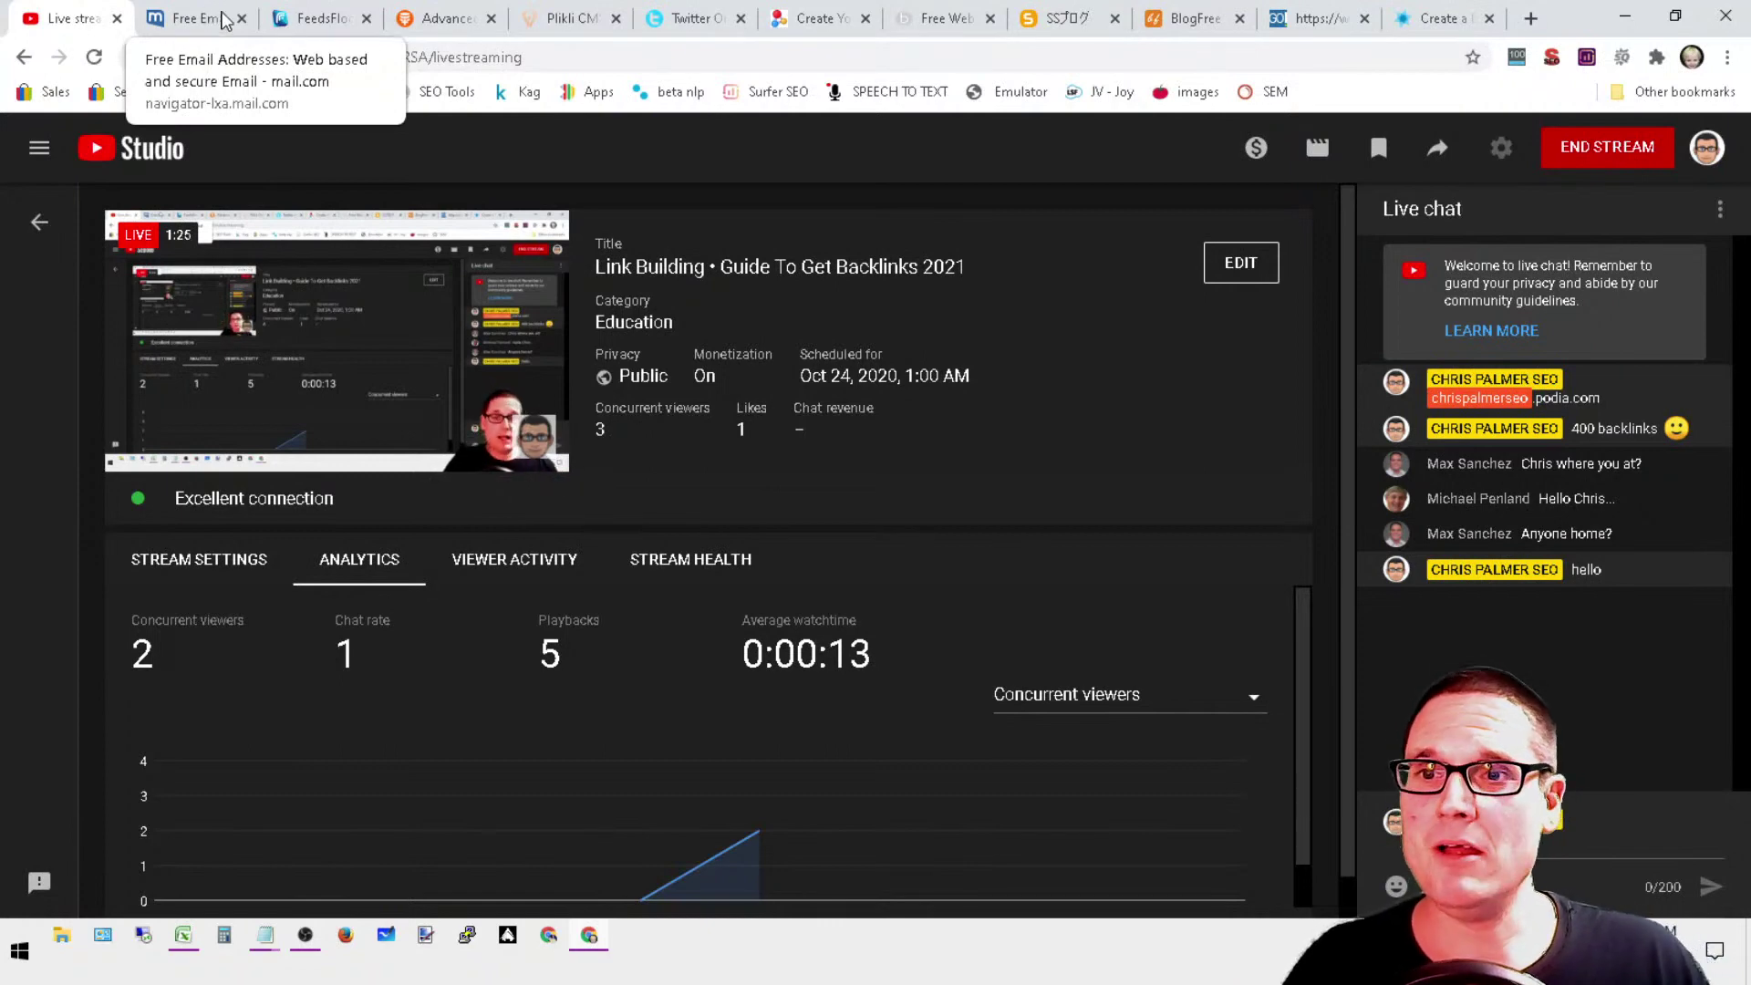
Step: Switch from YouTube Studio to the mail.com Free Email tab
left_click(199, 17)
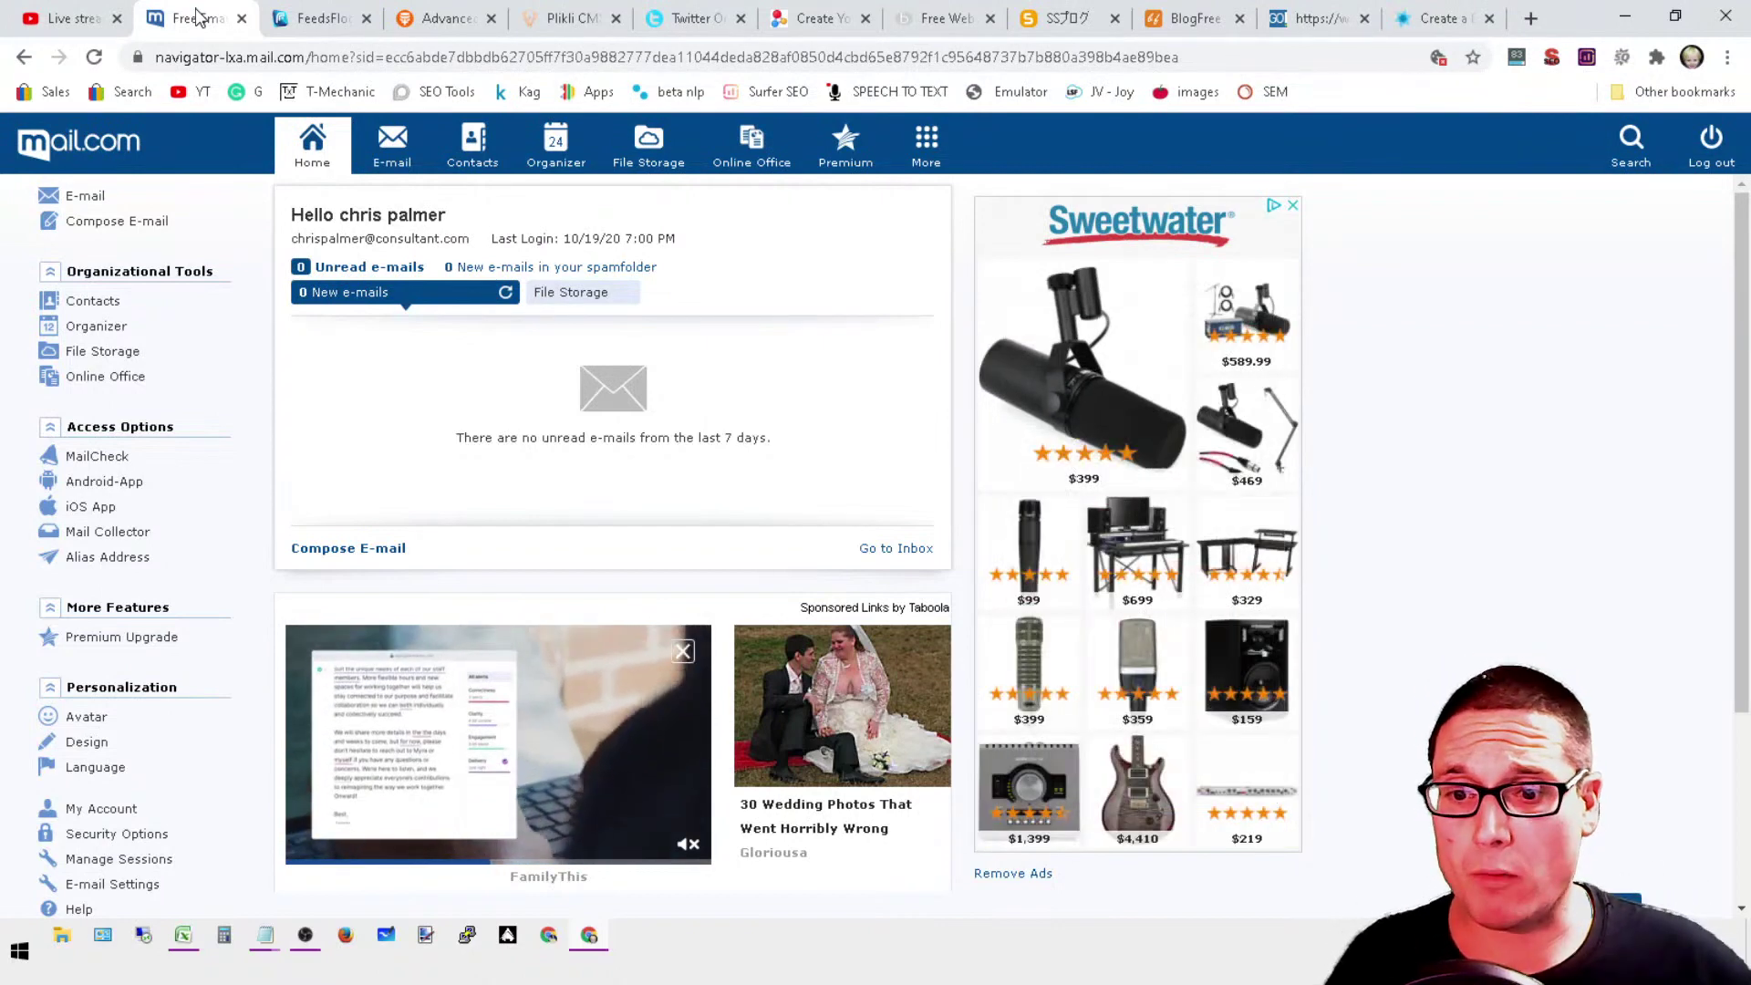
Step: In the Notepad notes, append /seo/ after .com in the second SEO link, then minimize Notepad
mouse_move(264, 935)
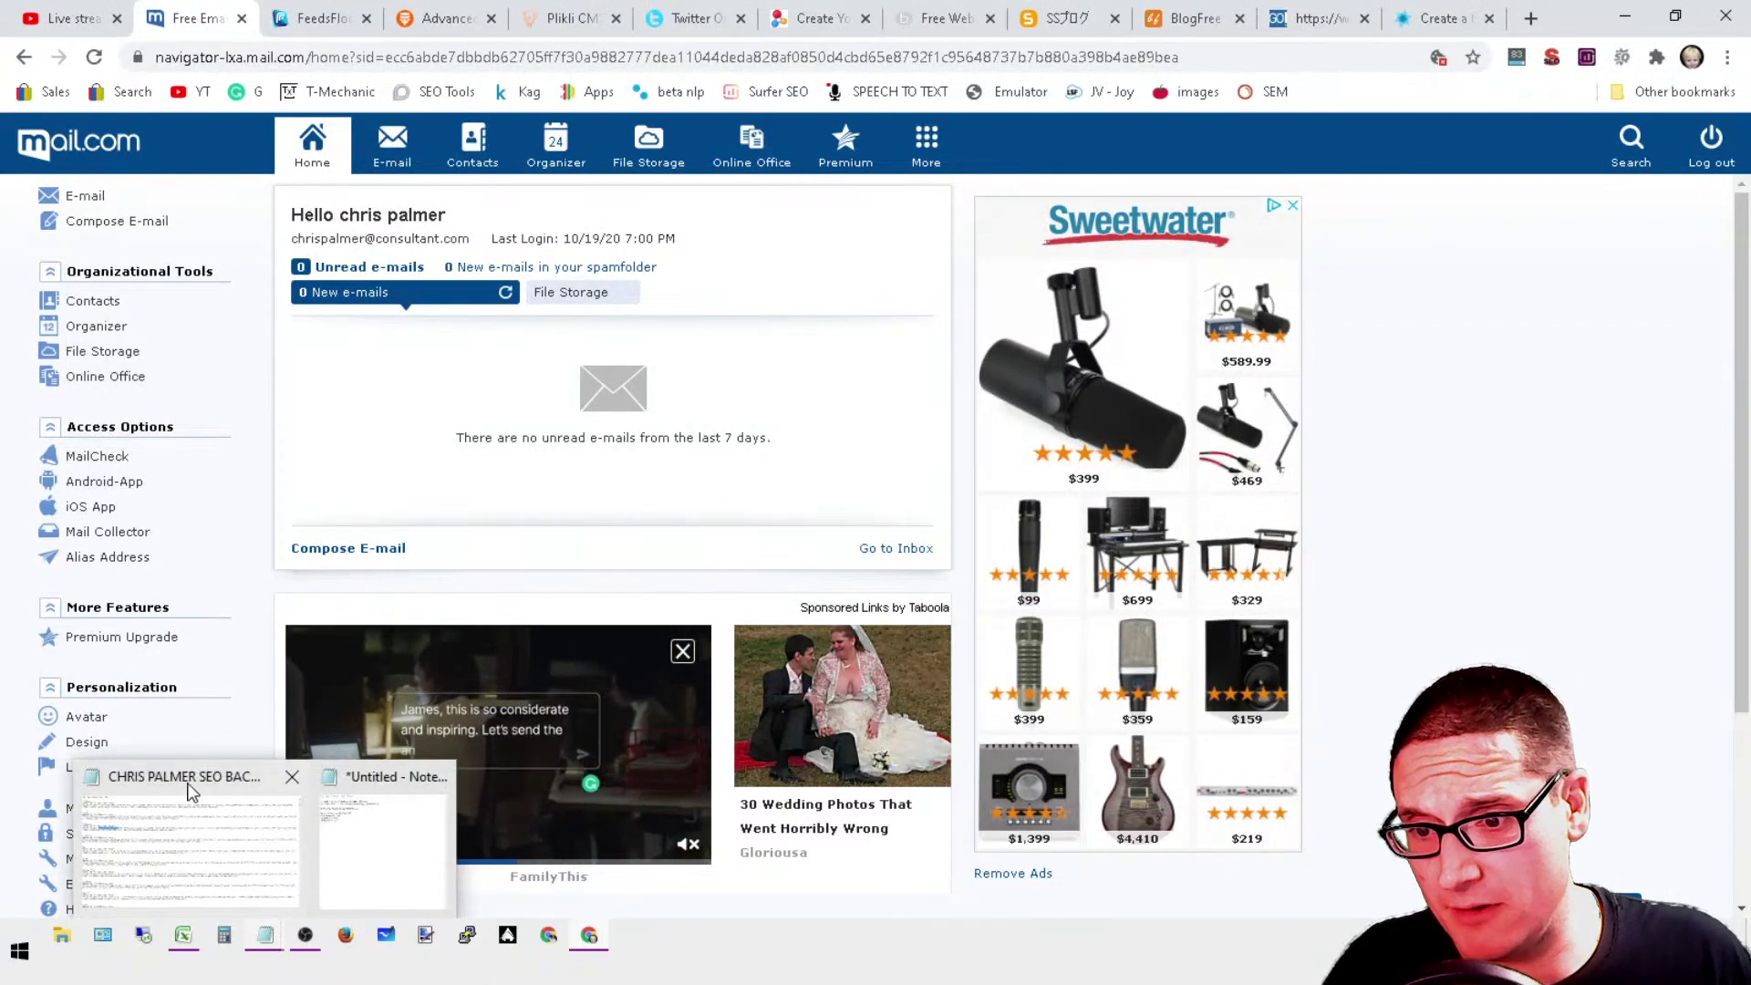
left_click(374, 786)
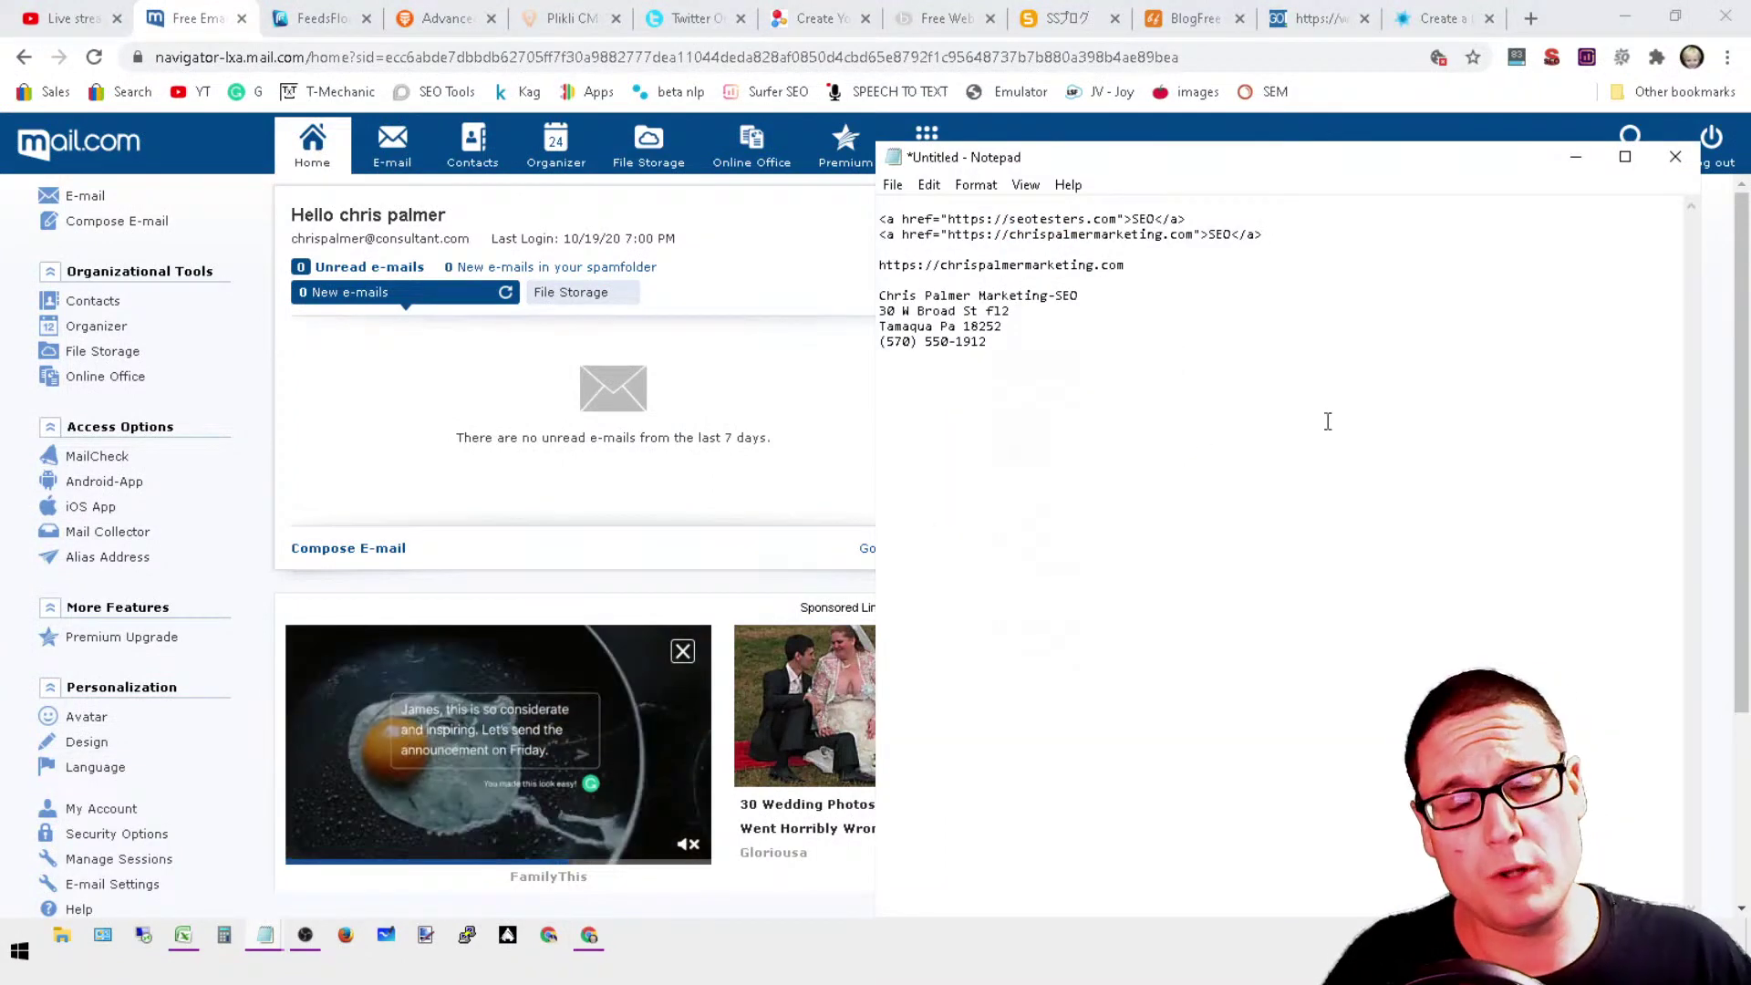
left_click(1293, 233)
left_click_drag(1293, 233, 879, 219)
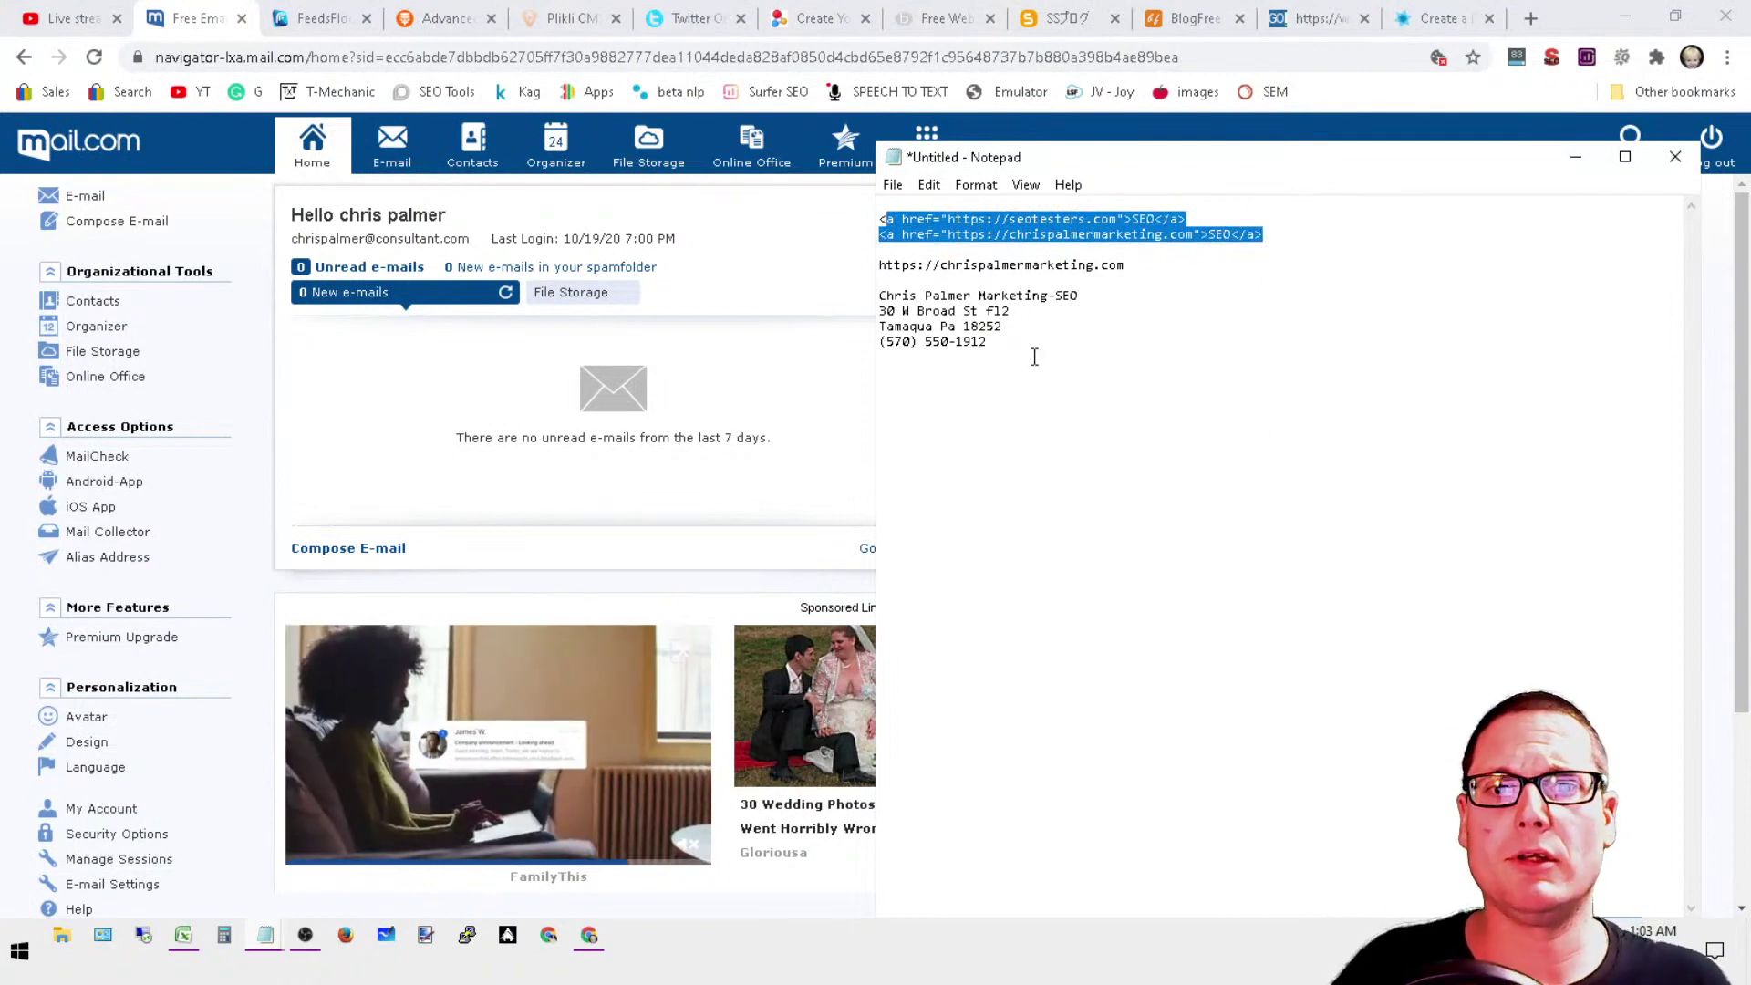
left_click_drag(1031, 351, 966, 344)
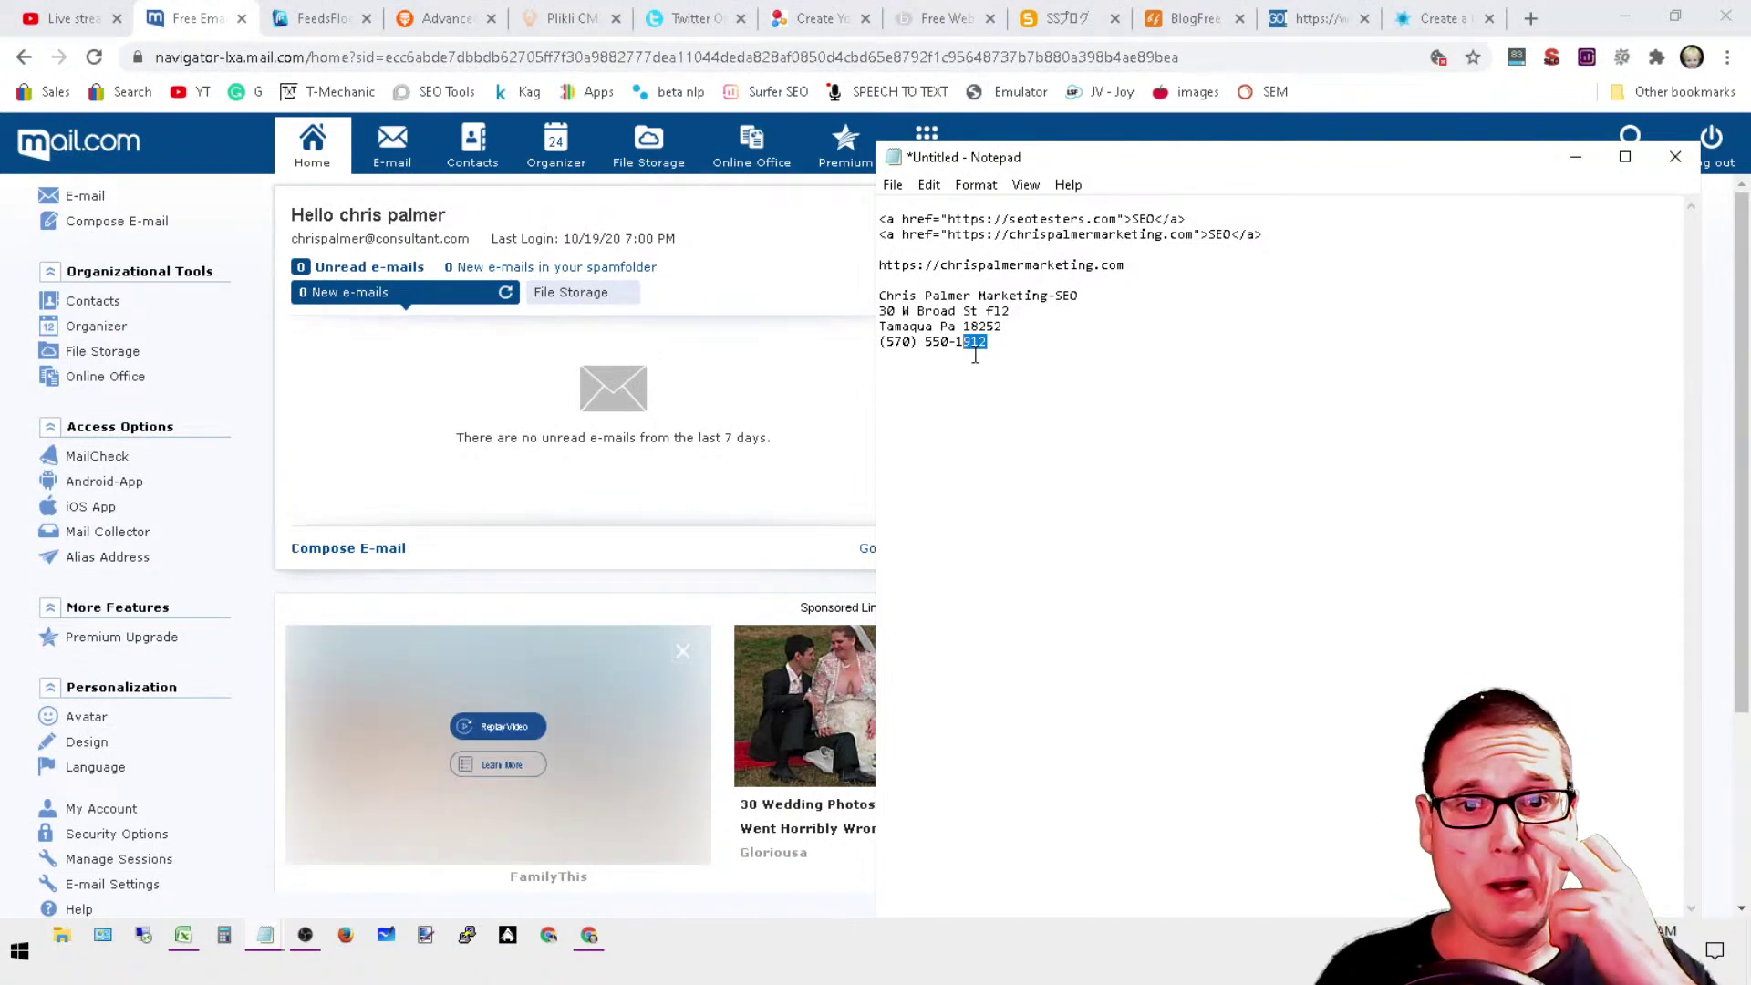
left_click(1196, 235)
type("/seo/")
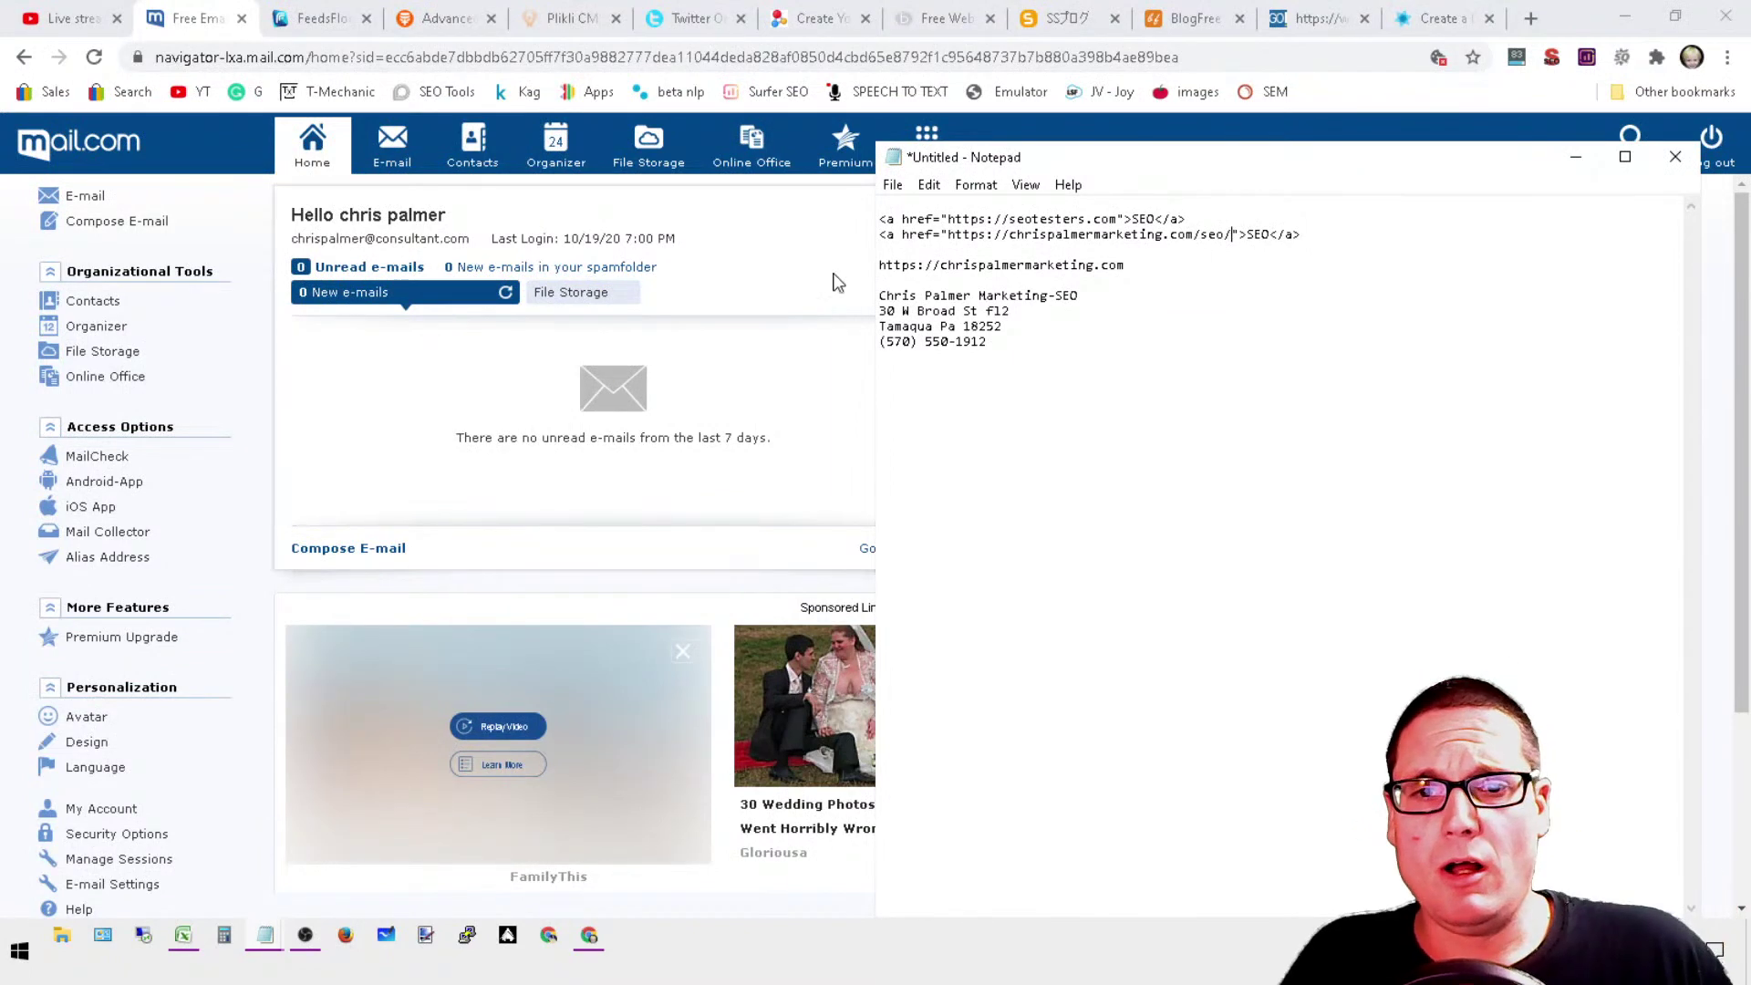
left_click(1579, 170)
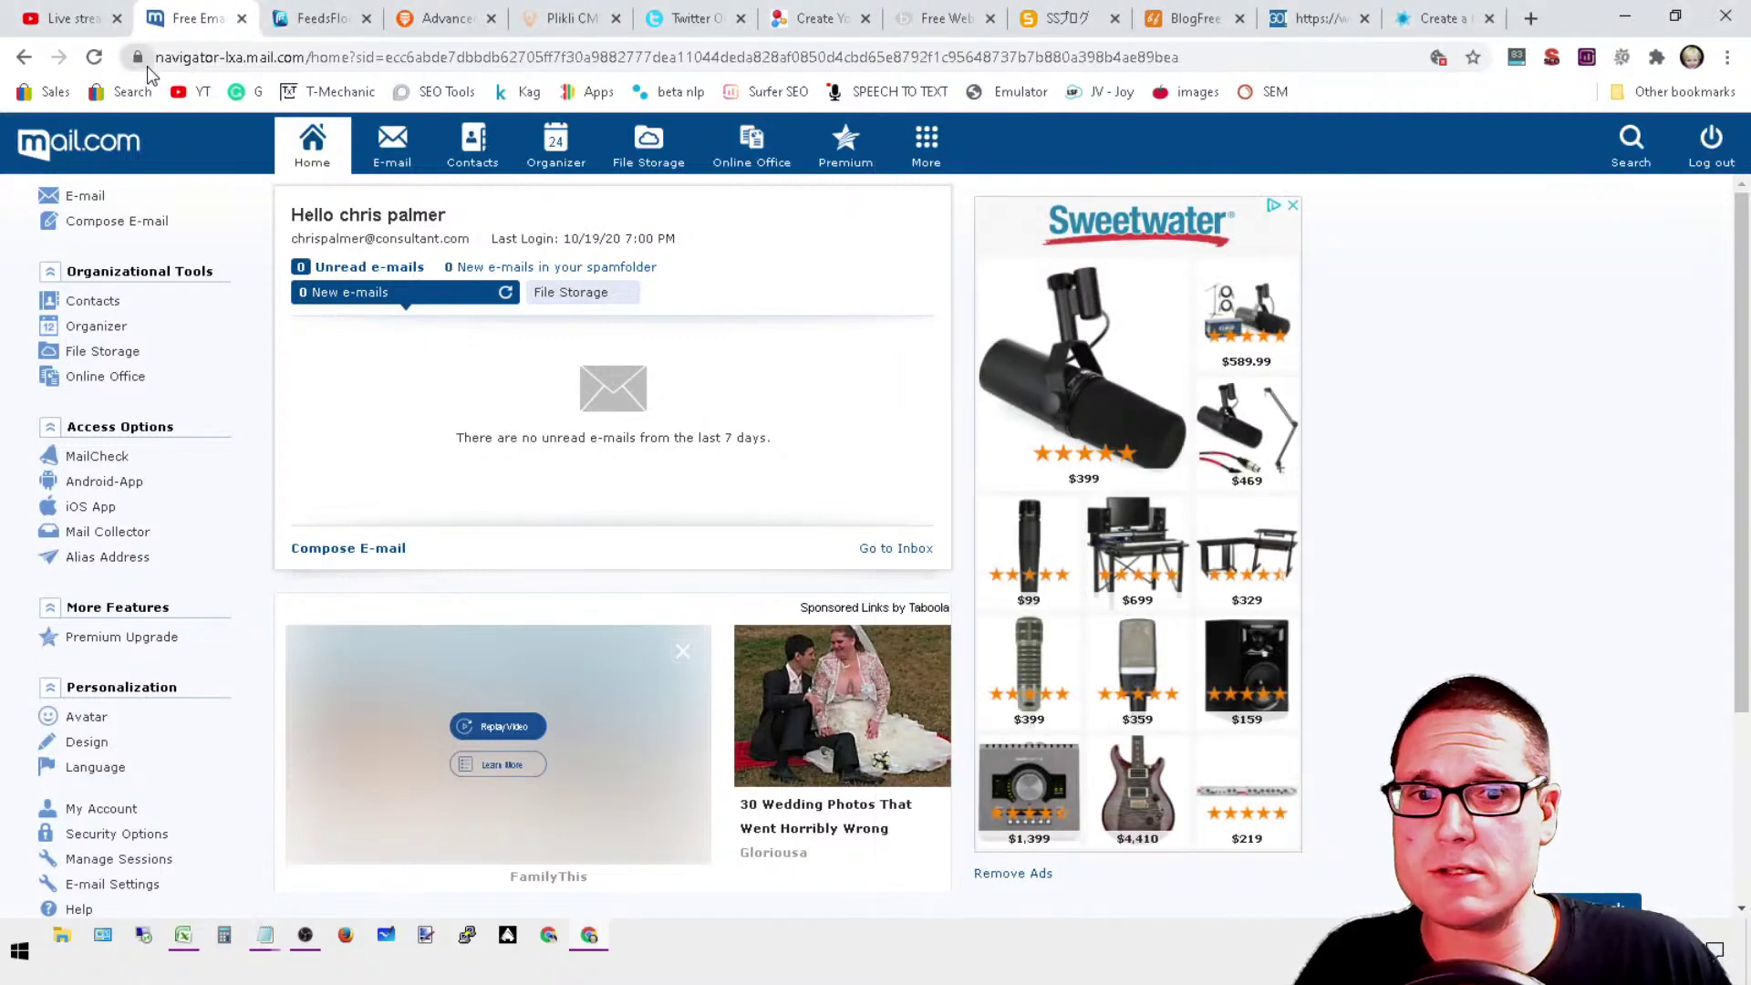
Step: Dismiss the Sweetwater advert on mail.com and move to the FeedsFloor tab
left_click(1293, 206)
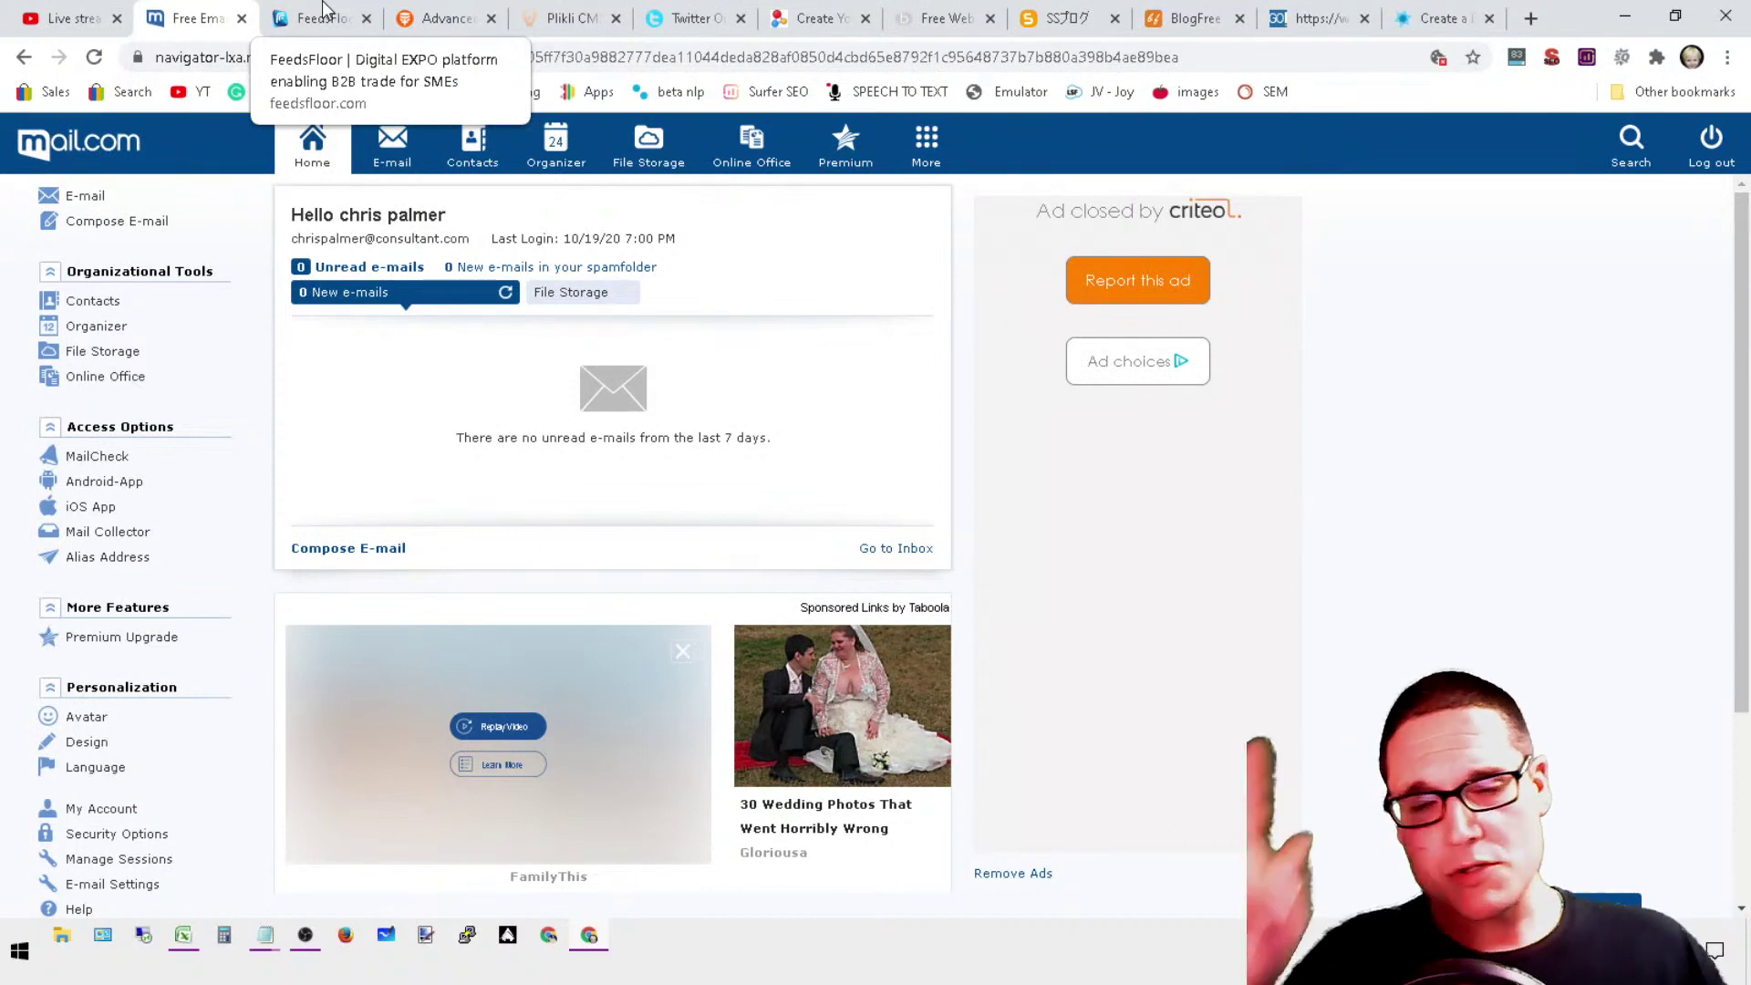
left_click(323, 9)
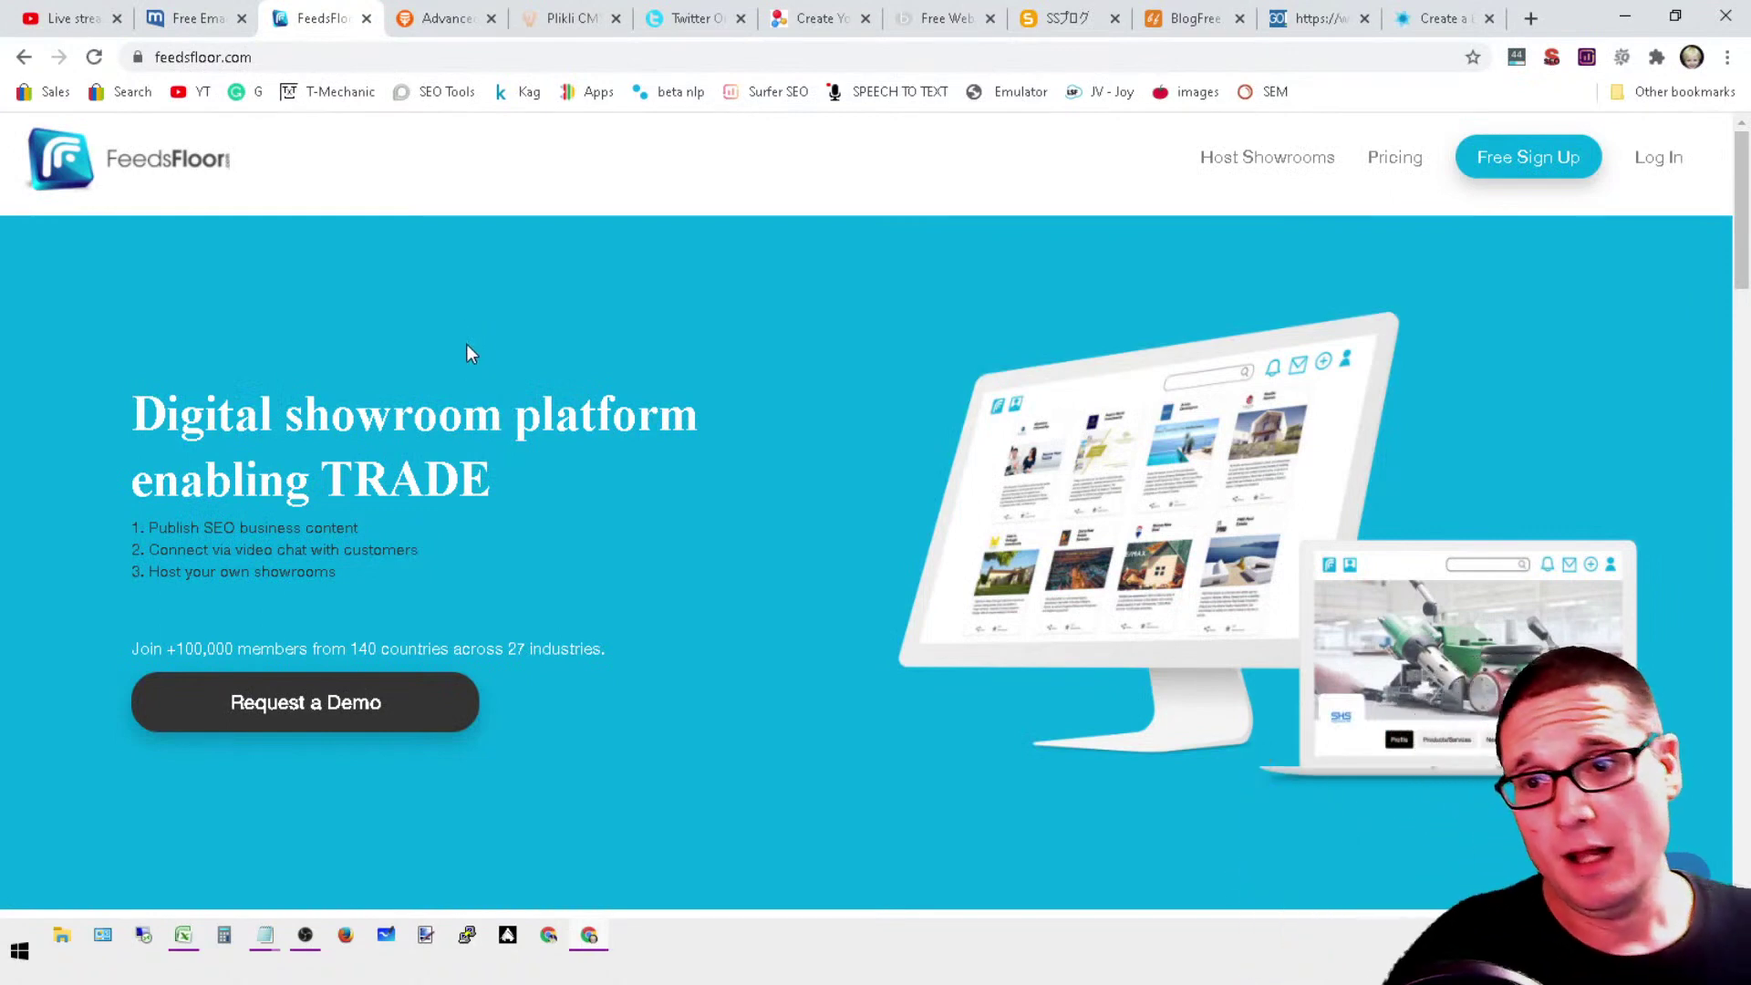
Step: Open the FeedsFloor free signup form and enter company name 'seo testers' and the account e-mail
left_click(377, 55)
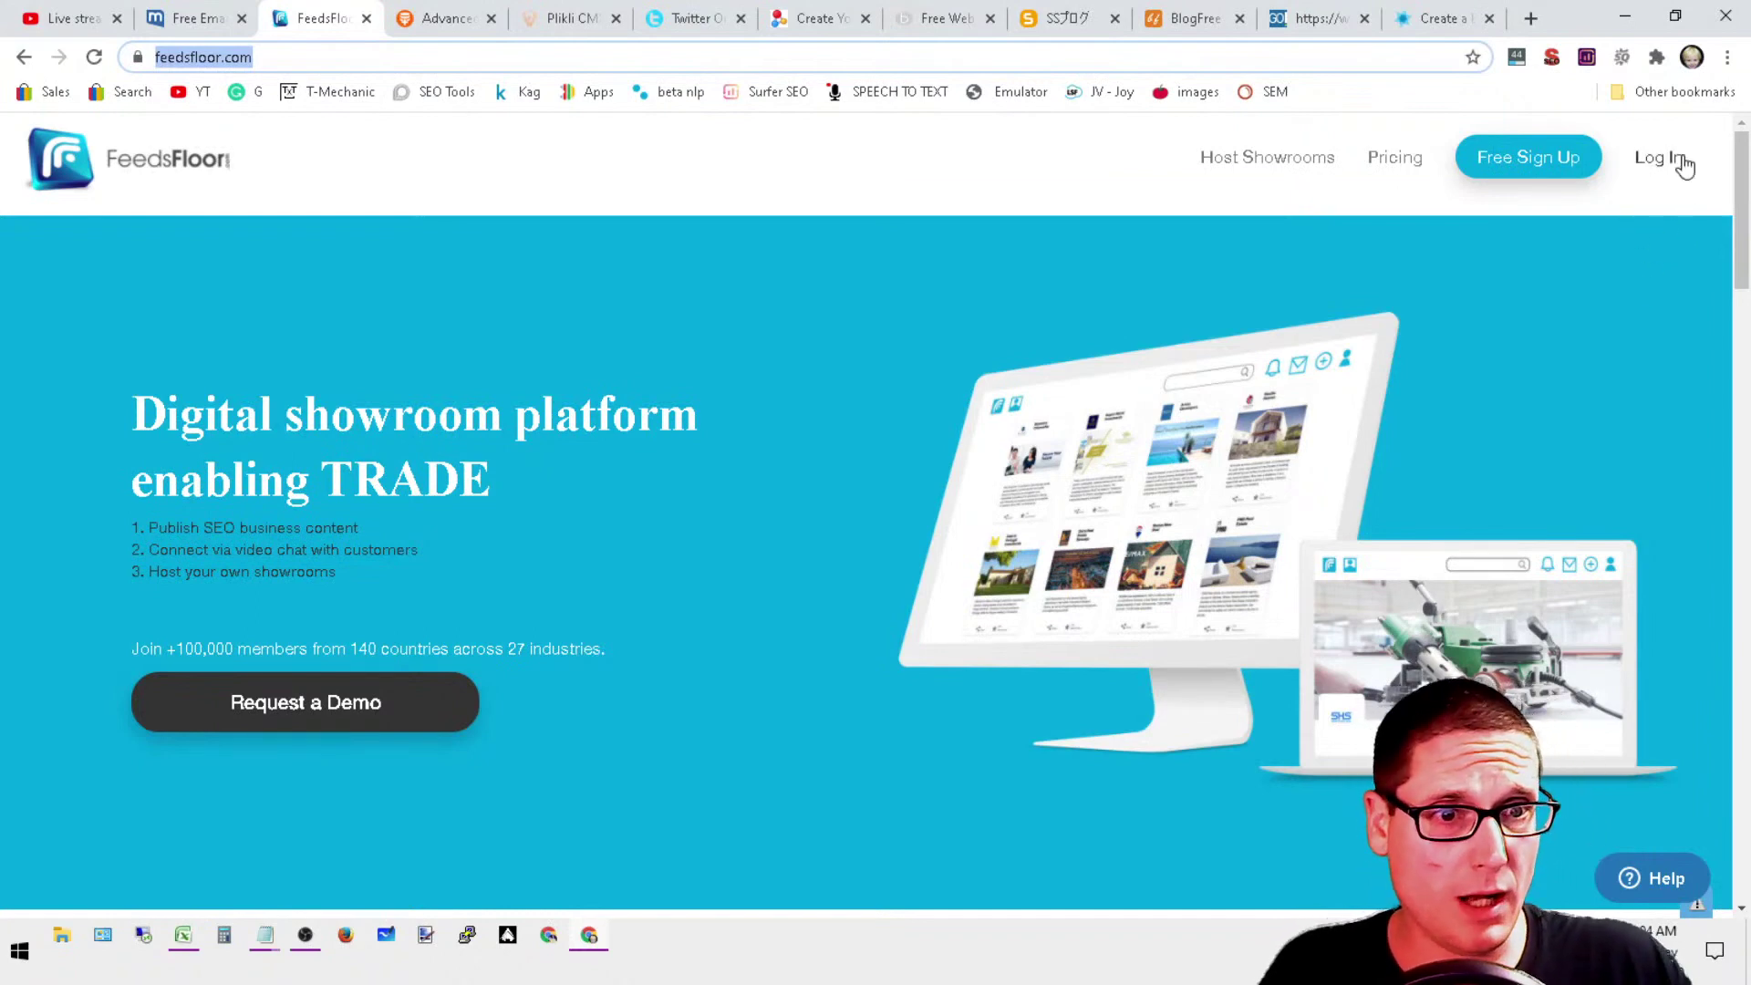
left_click(1526, 174)
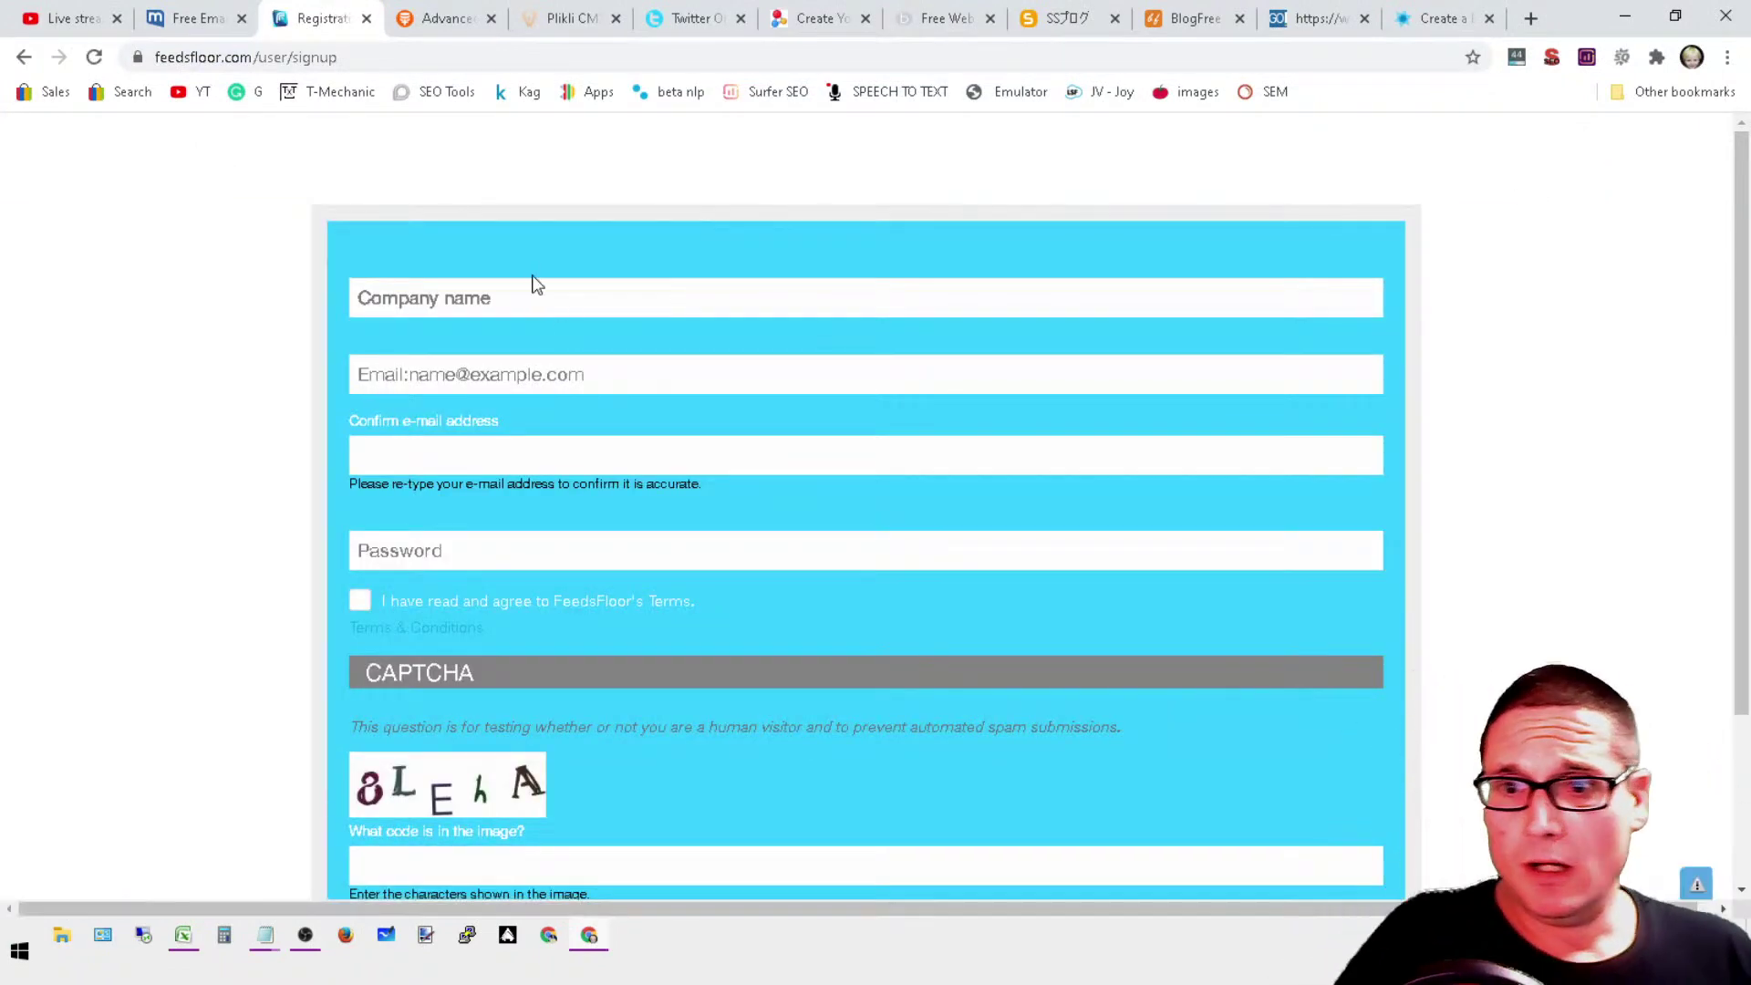
left_click(532, 292)
type("seo testers")
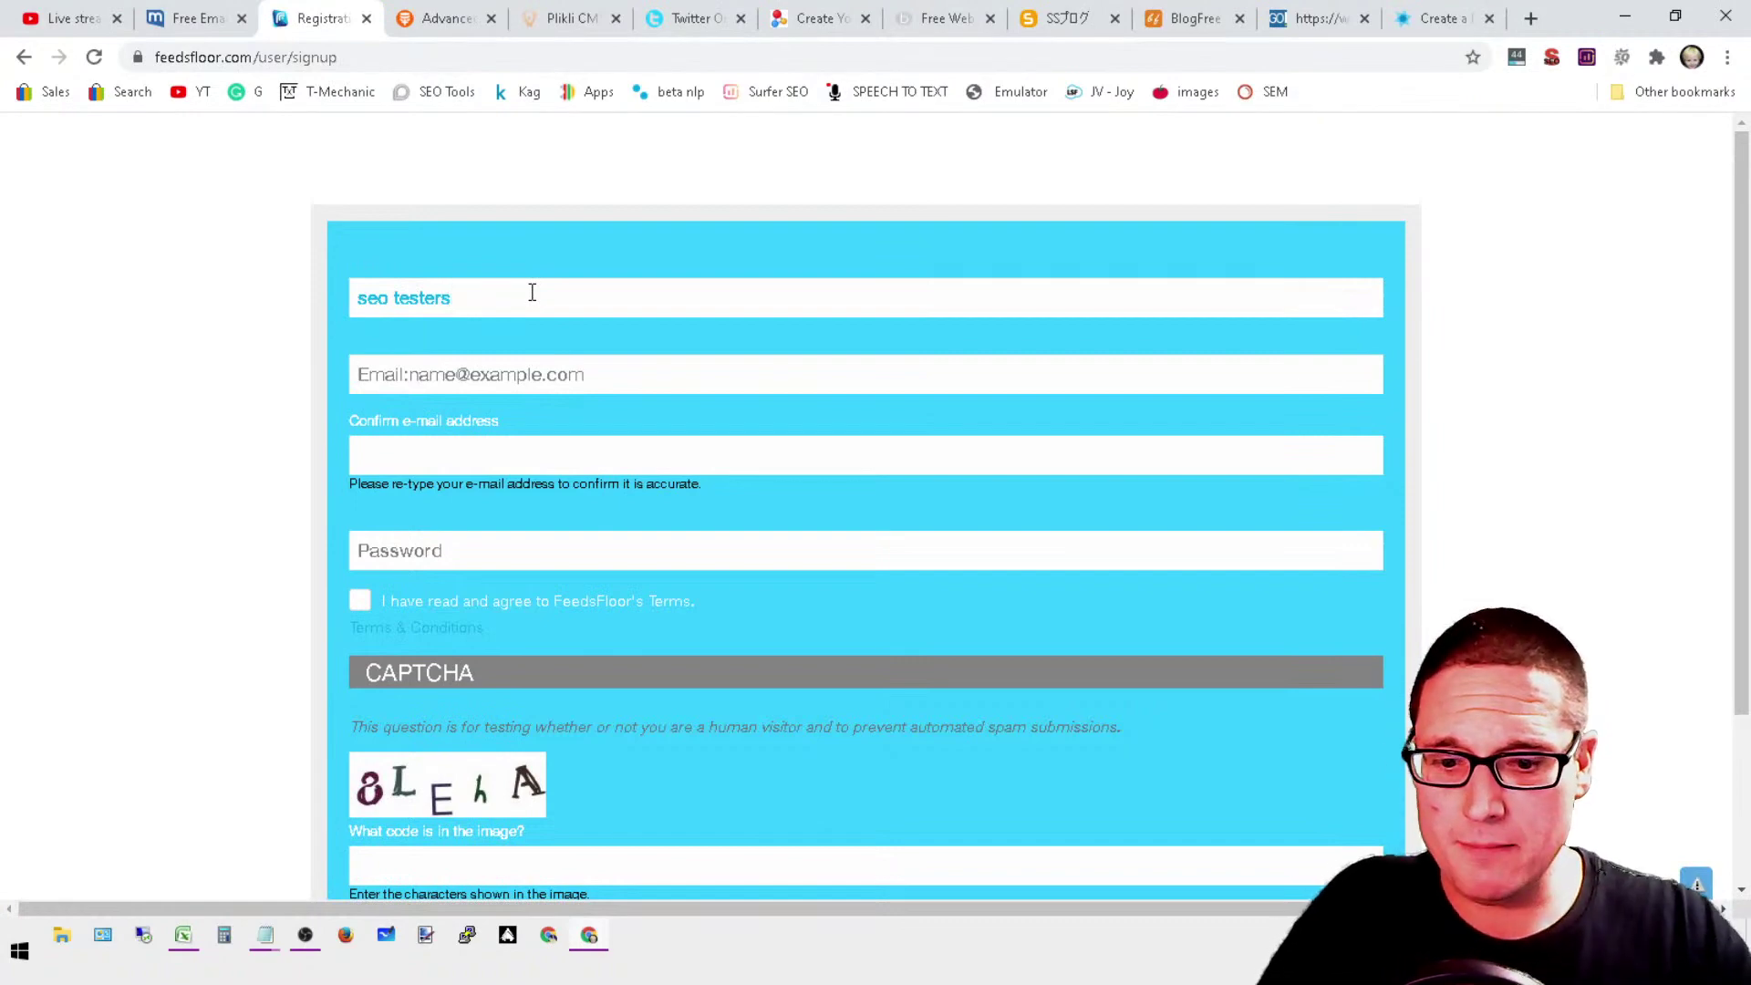
key("Tab")
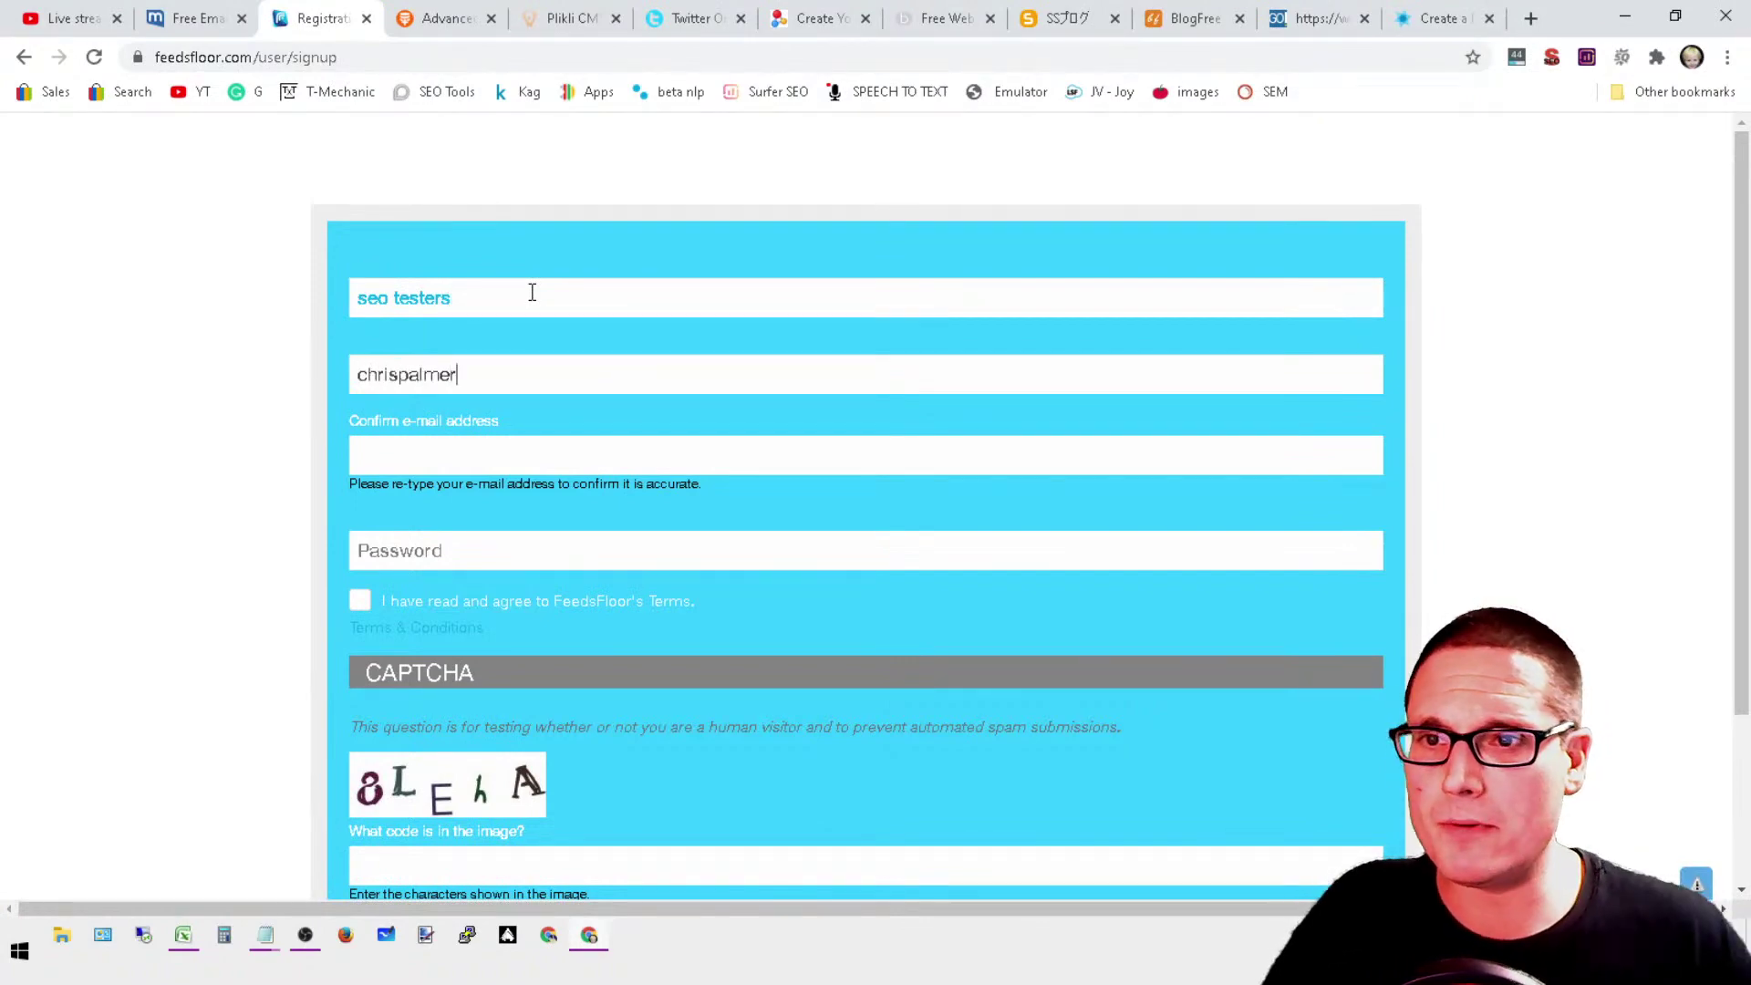
left_click(201, 11)
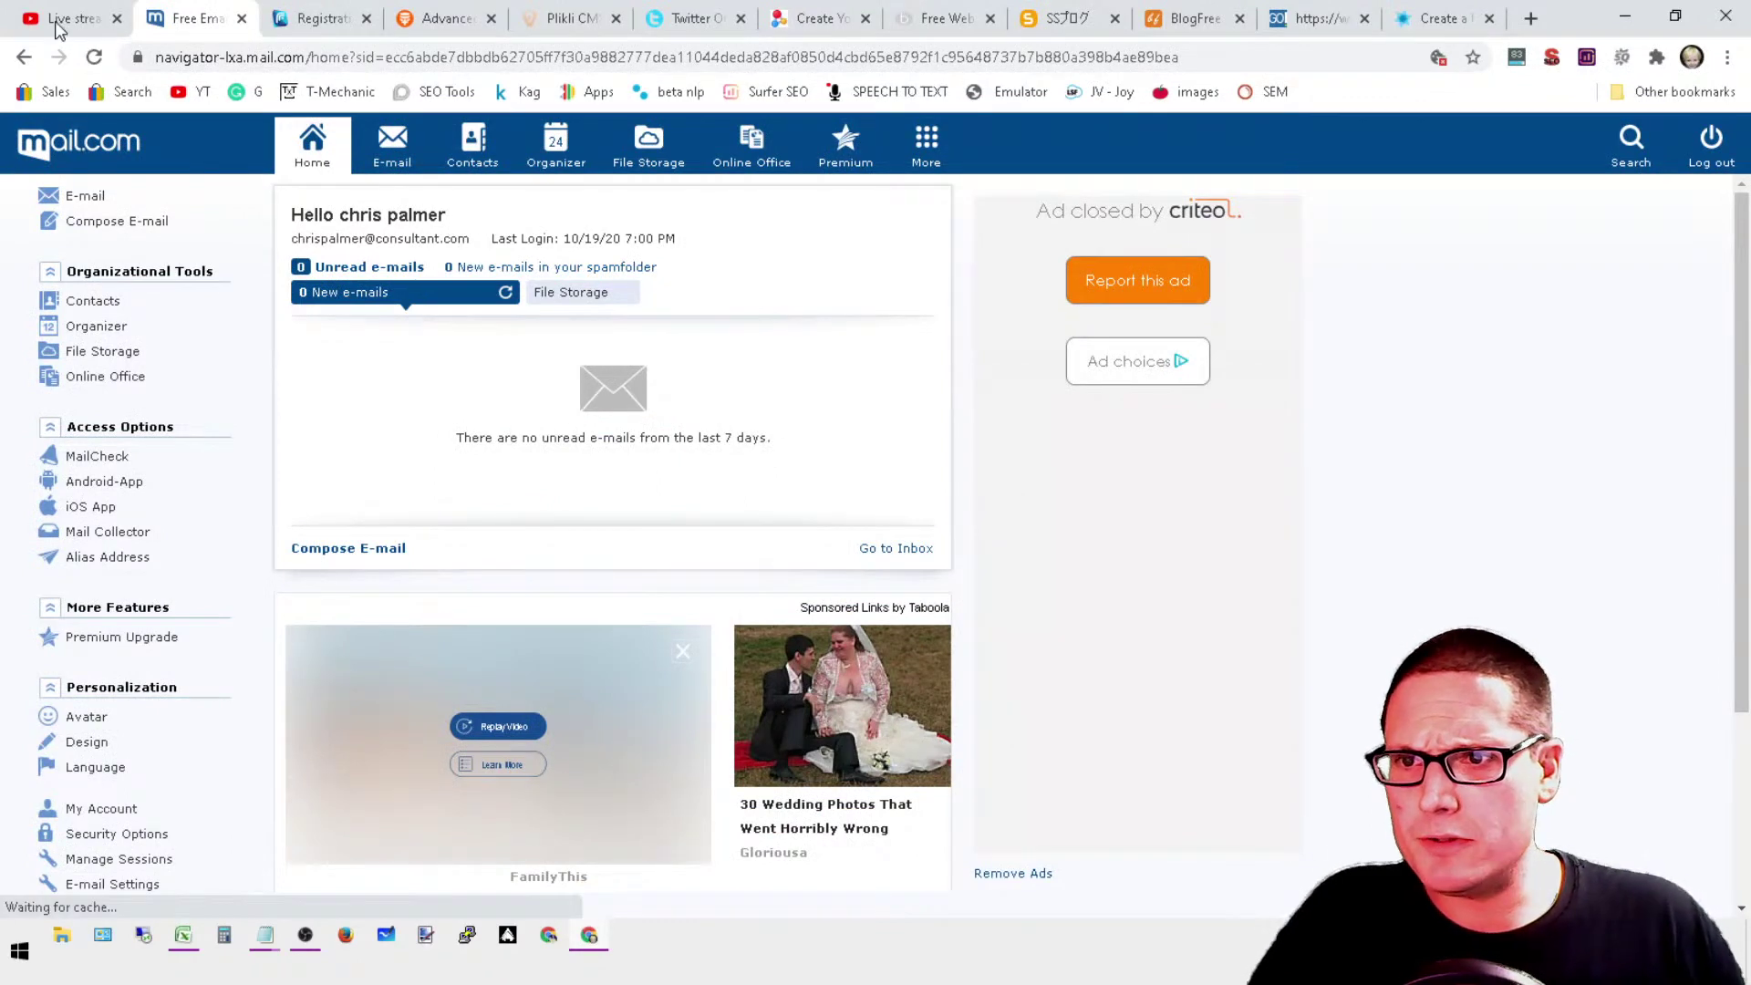
left_click(319, 18)
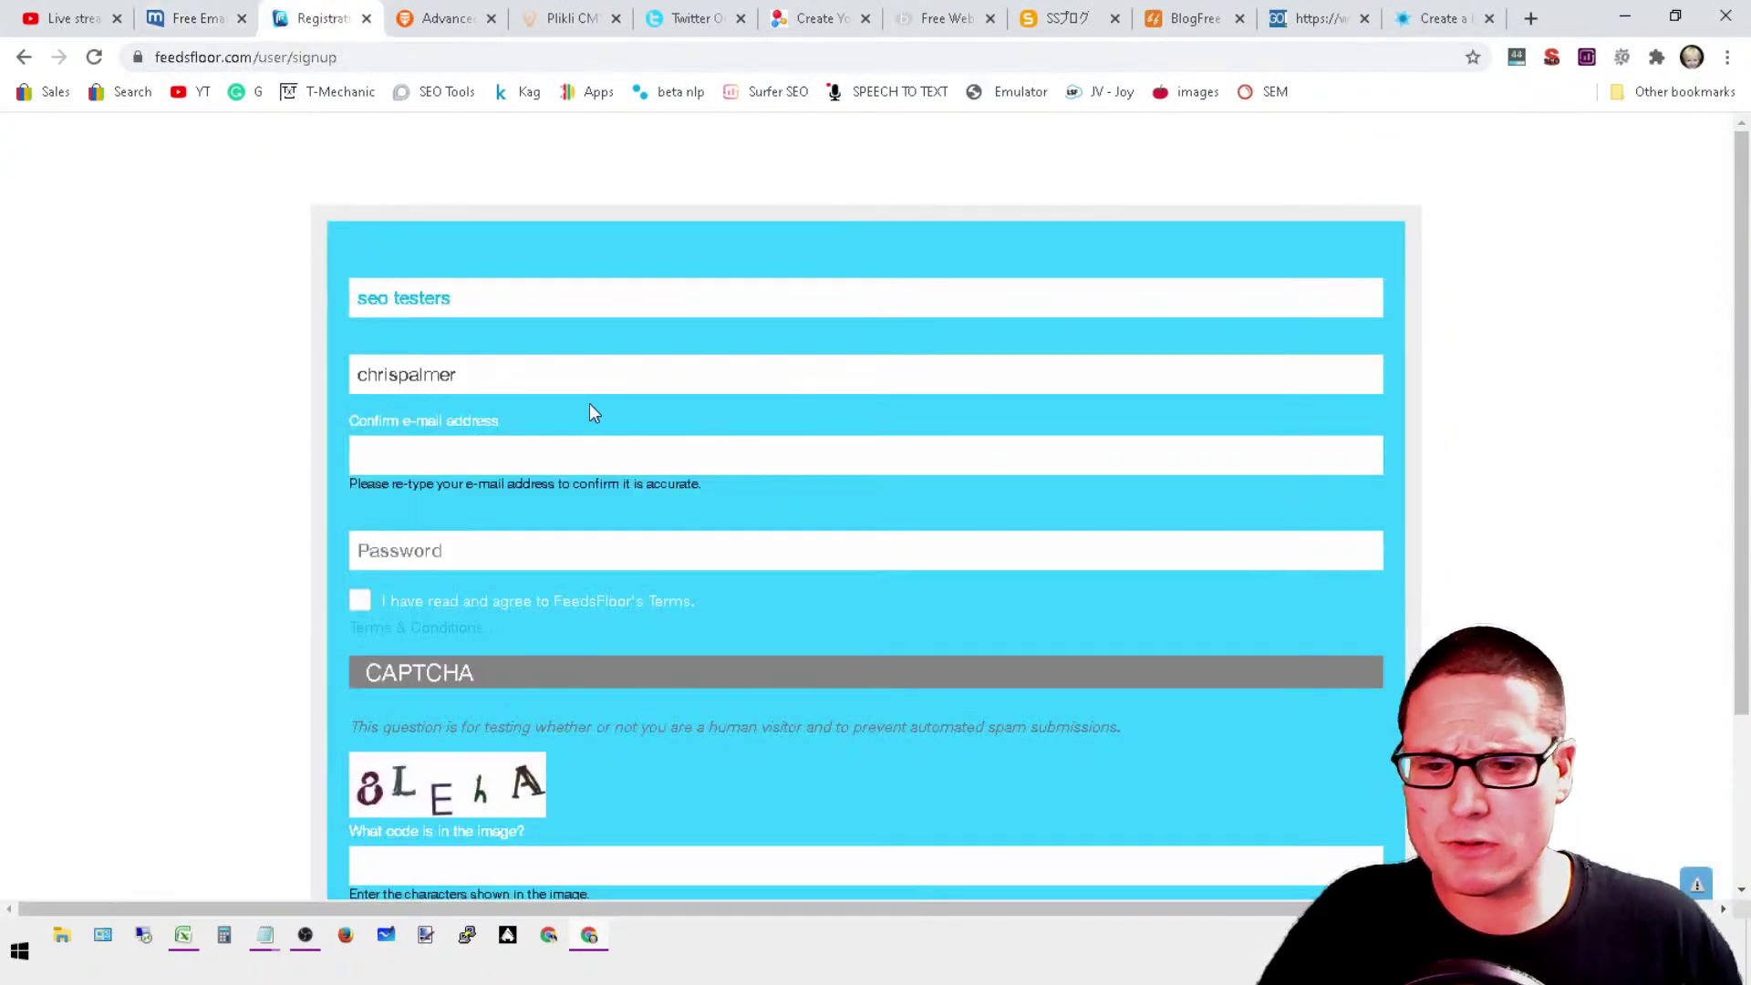
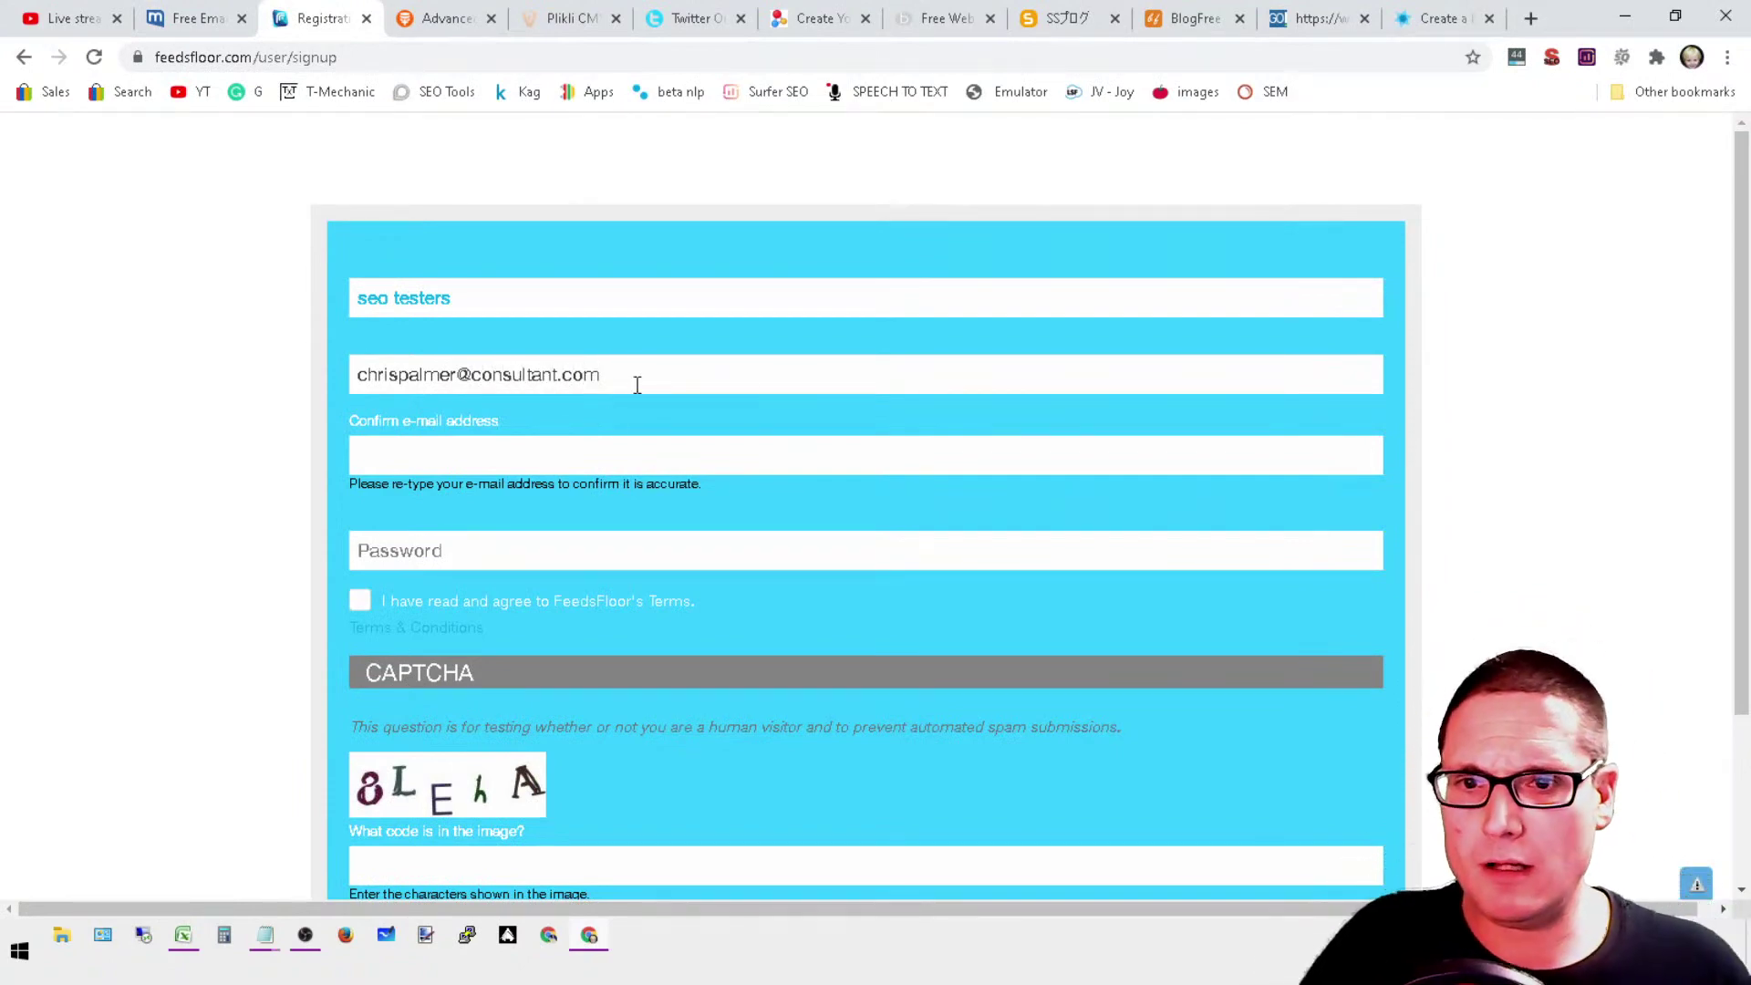
Step: Copy the entered e-mail address into the Confirm e-mail field
left_click_drag(602, 375, 358, 375)
right_click(467, 374)
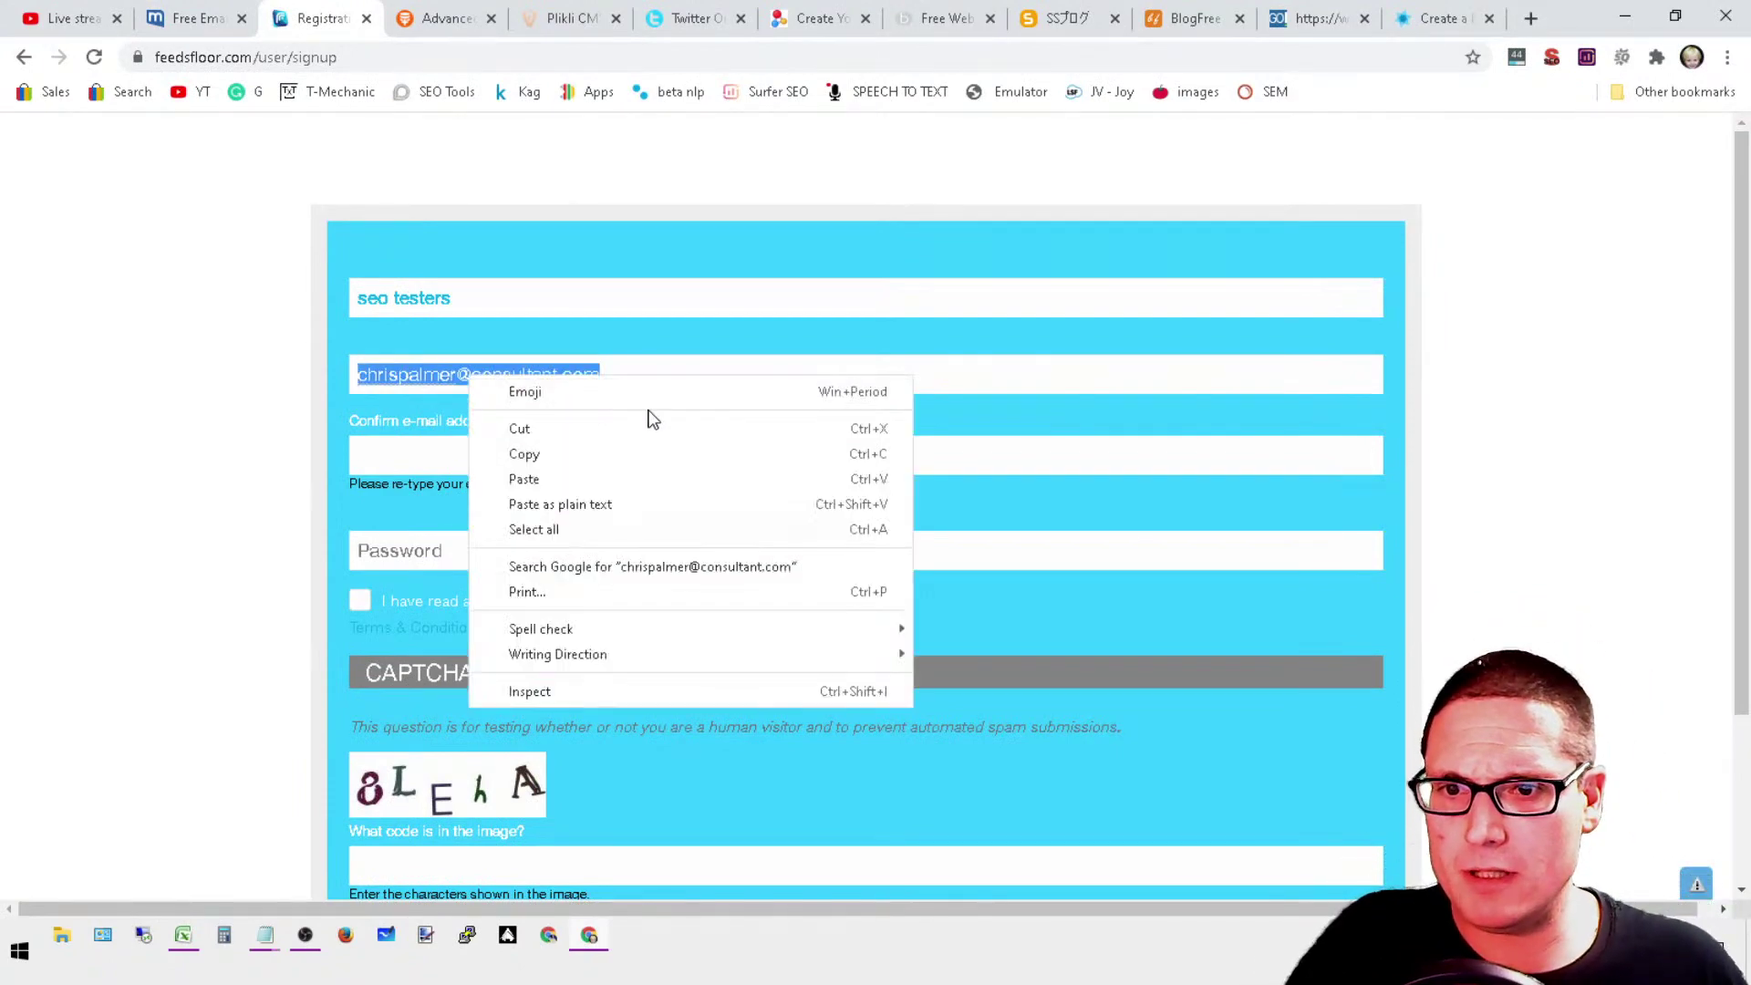
left_click(624, 453)
left_click(508, 453)
right_click(510, 453)
left_click(684, 618)
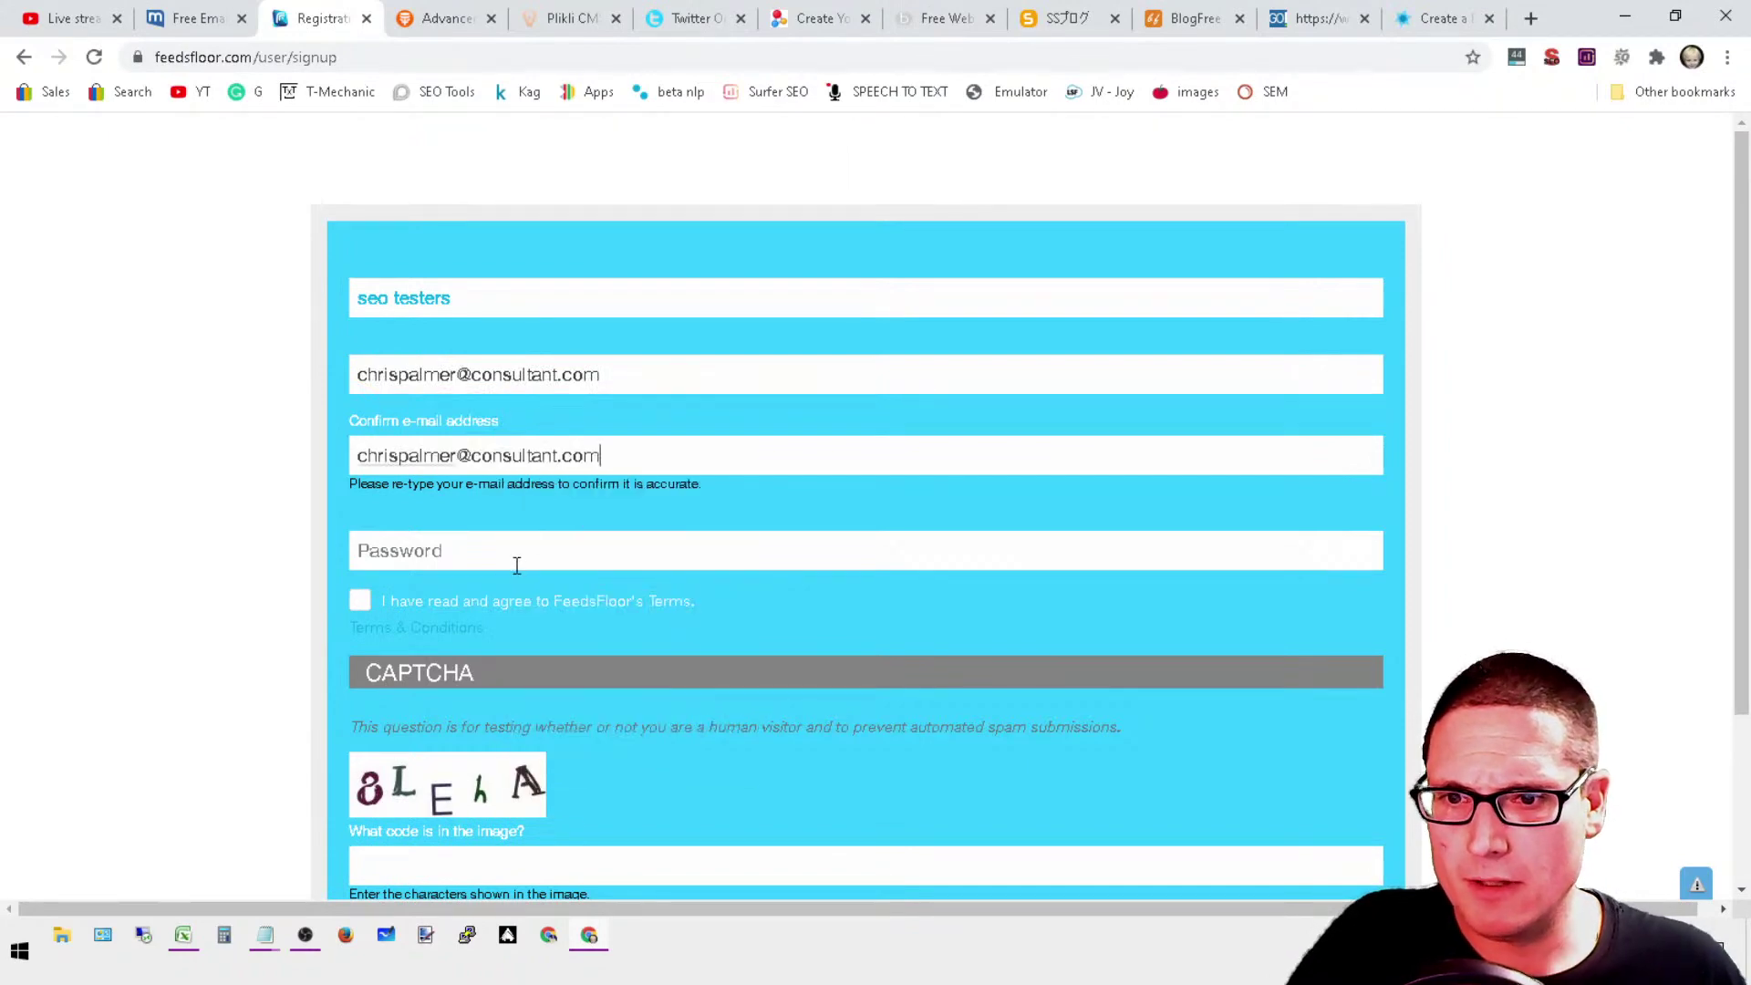
Step: Enter the account password and the CAPTCHA, then submit the FREE SIGN UP form
left_click(515, 564)
type("••")
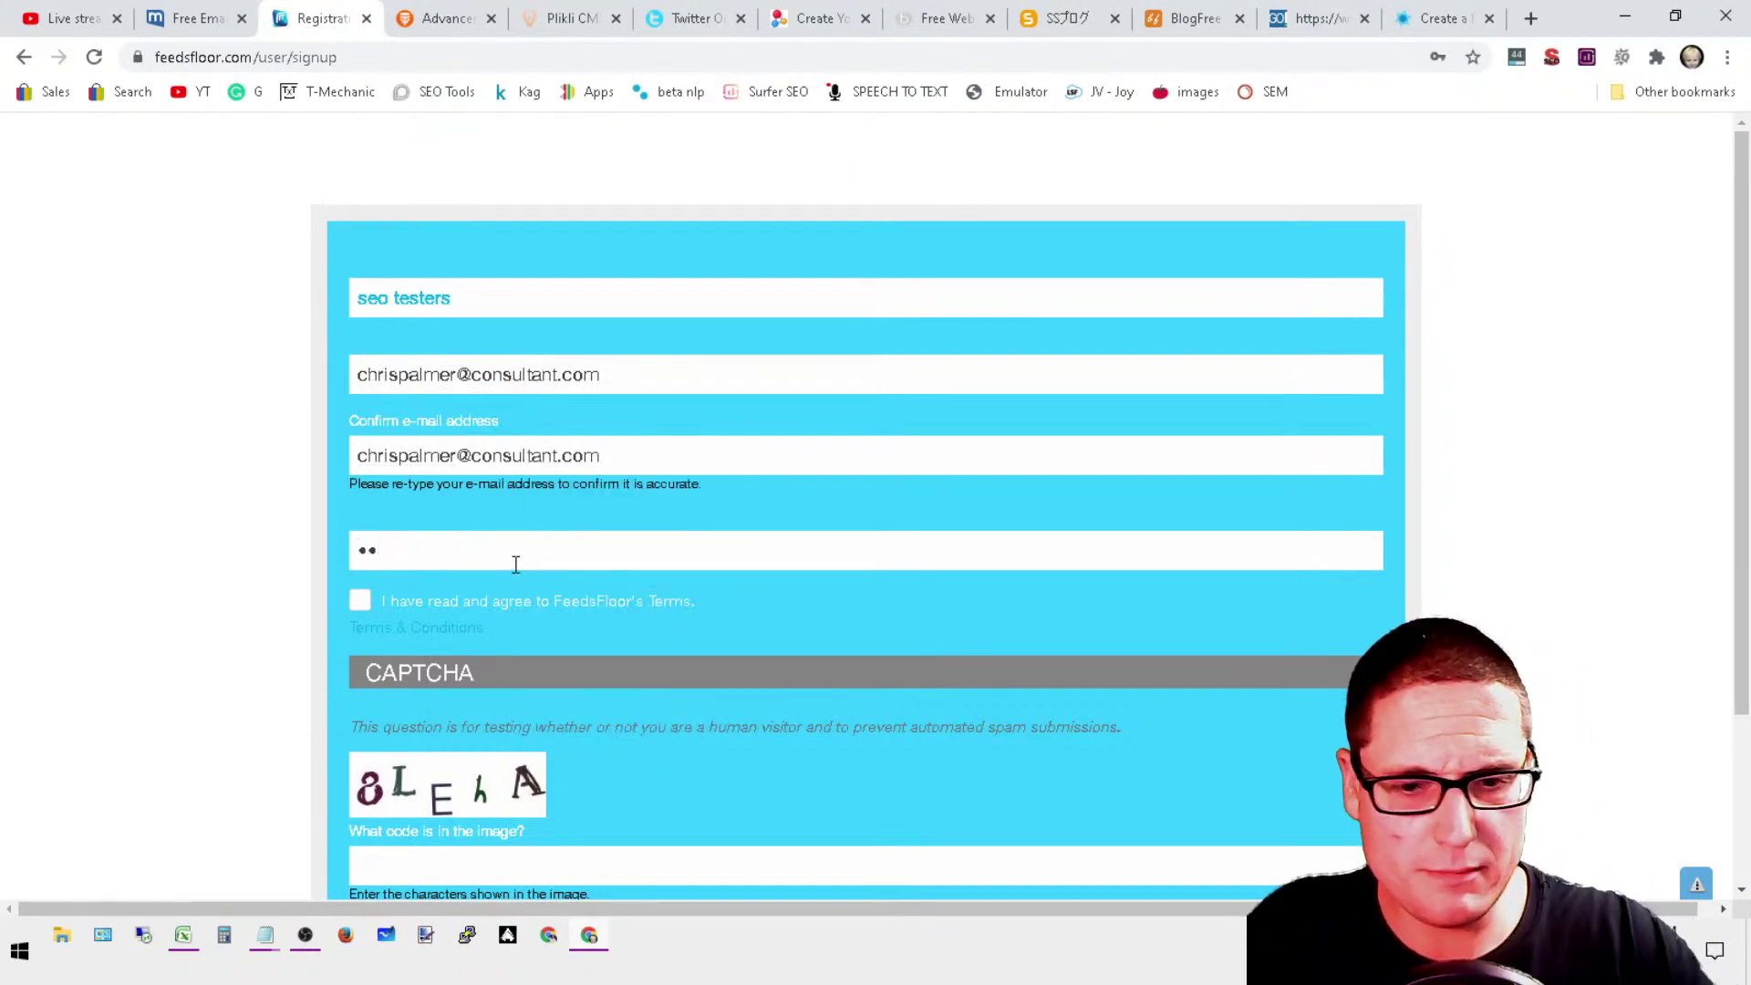
key("BackSpace")
key("BackSpace")
type("••")
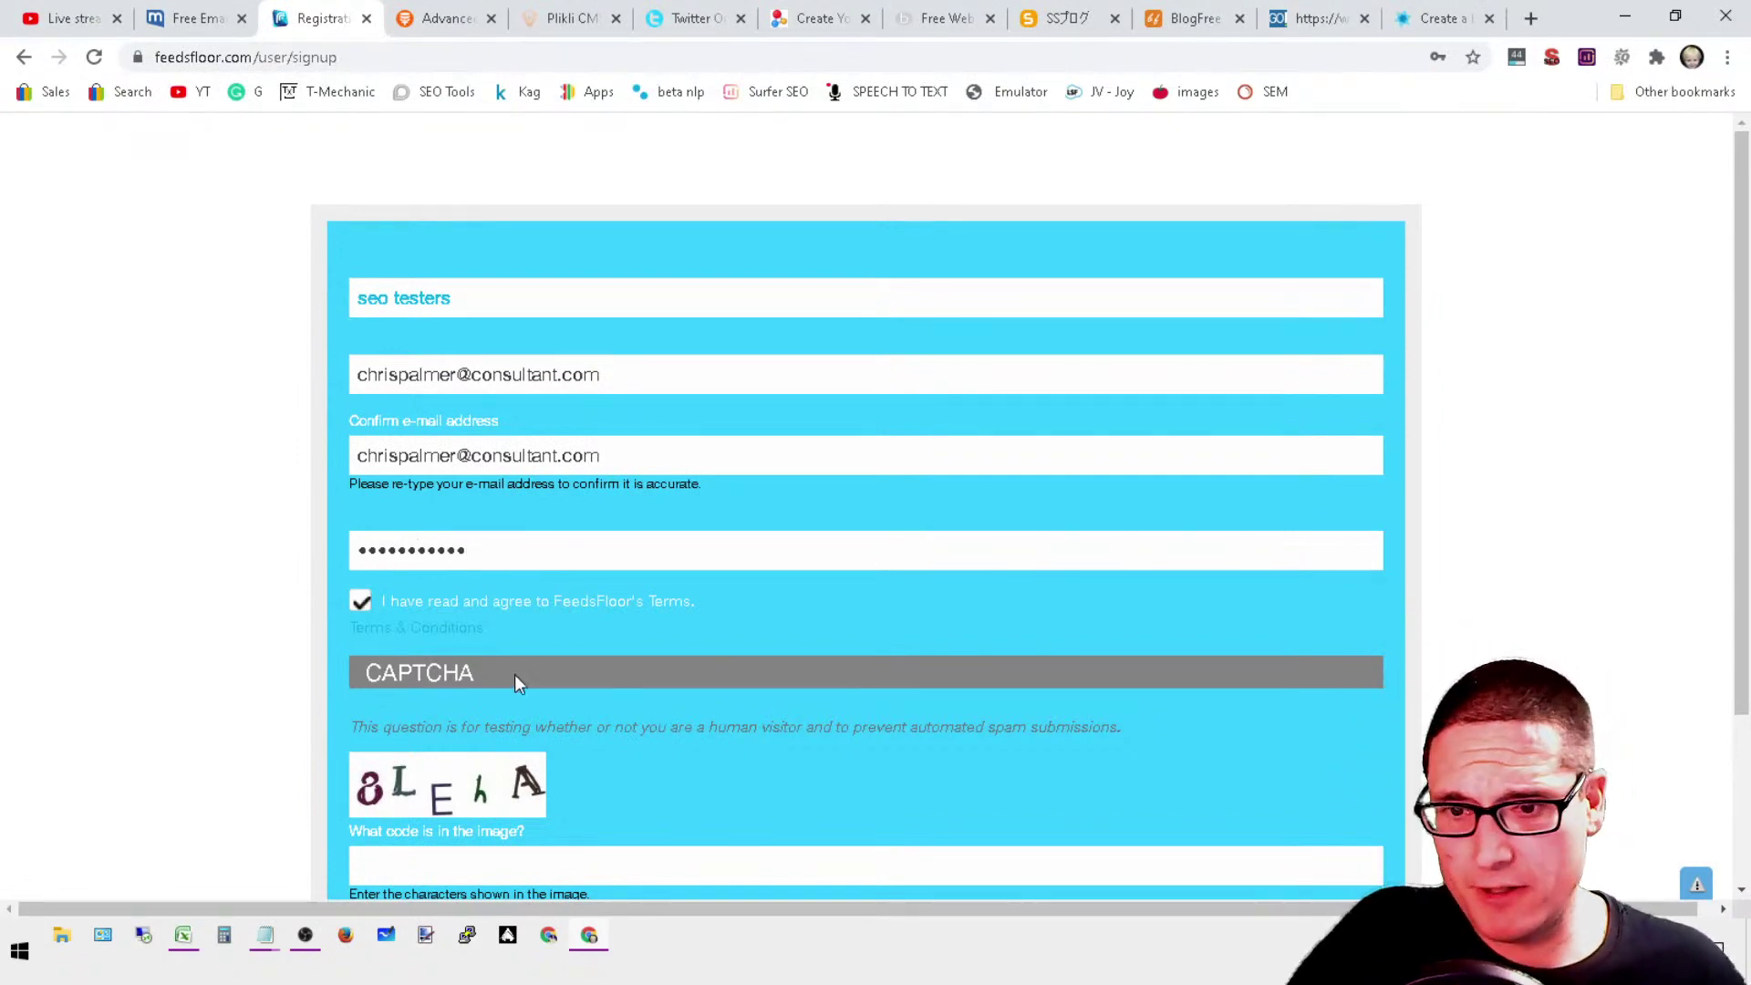
scroll(503, 802, "down", 3)
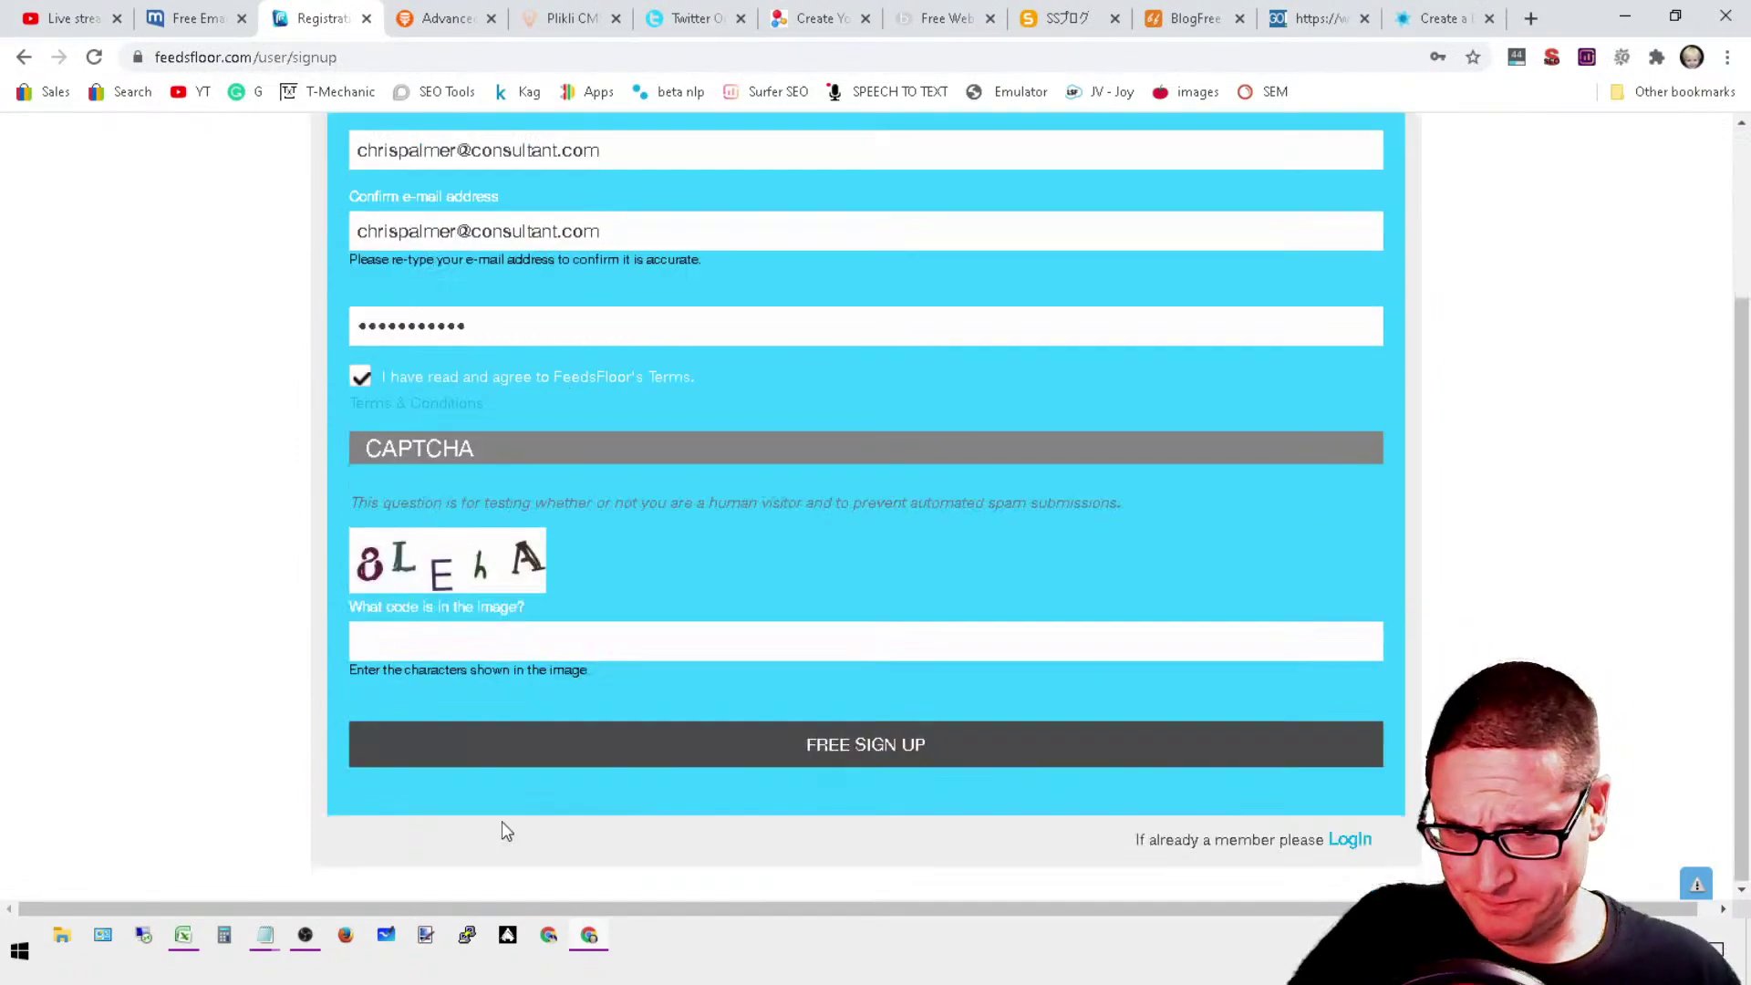
left_click(423, 640)
type("8le")
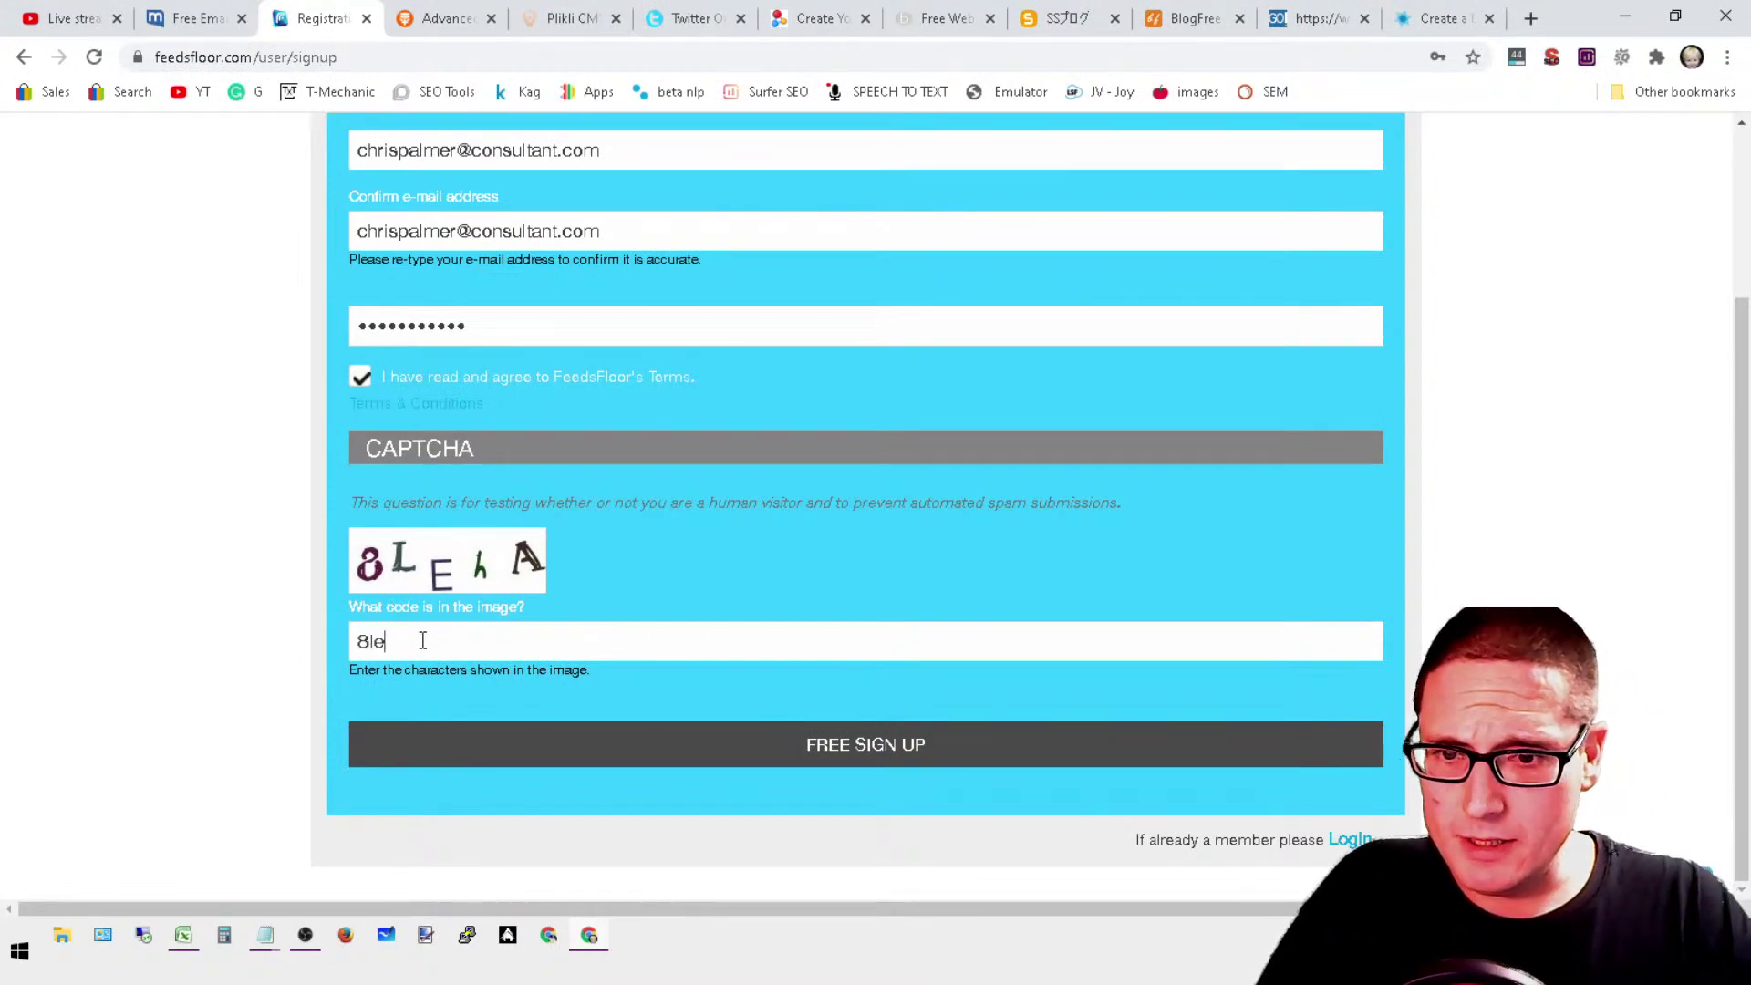
type("ha")
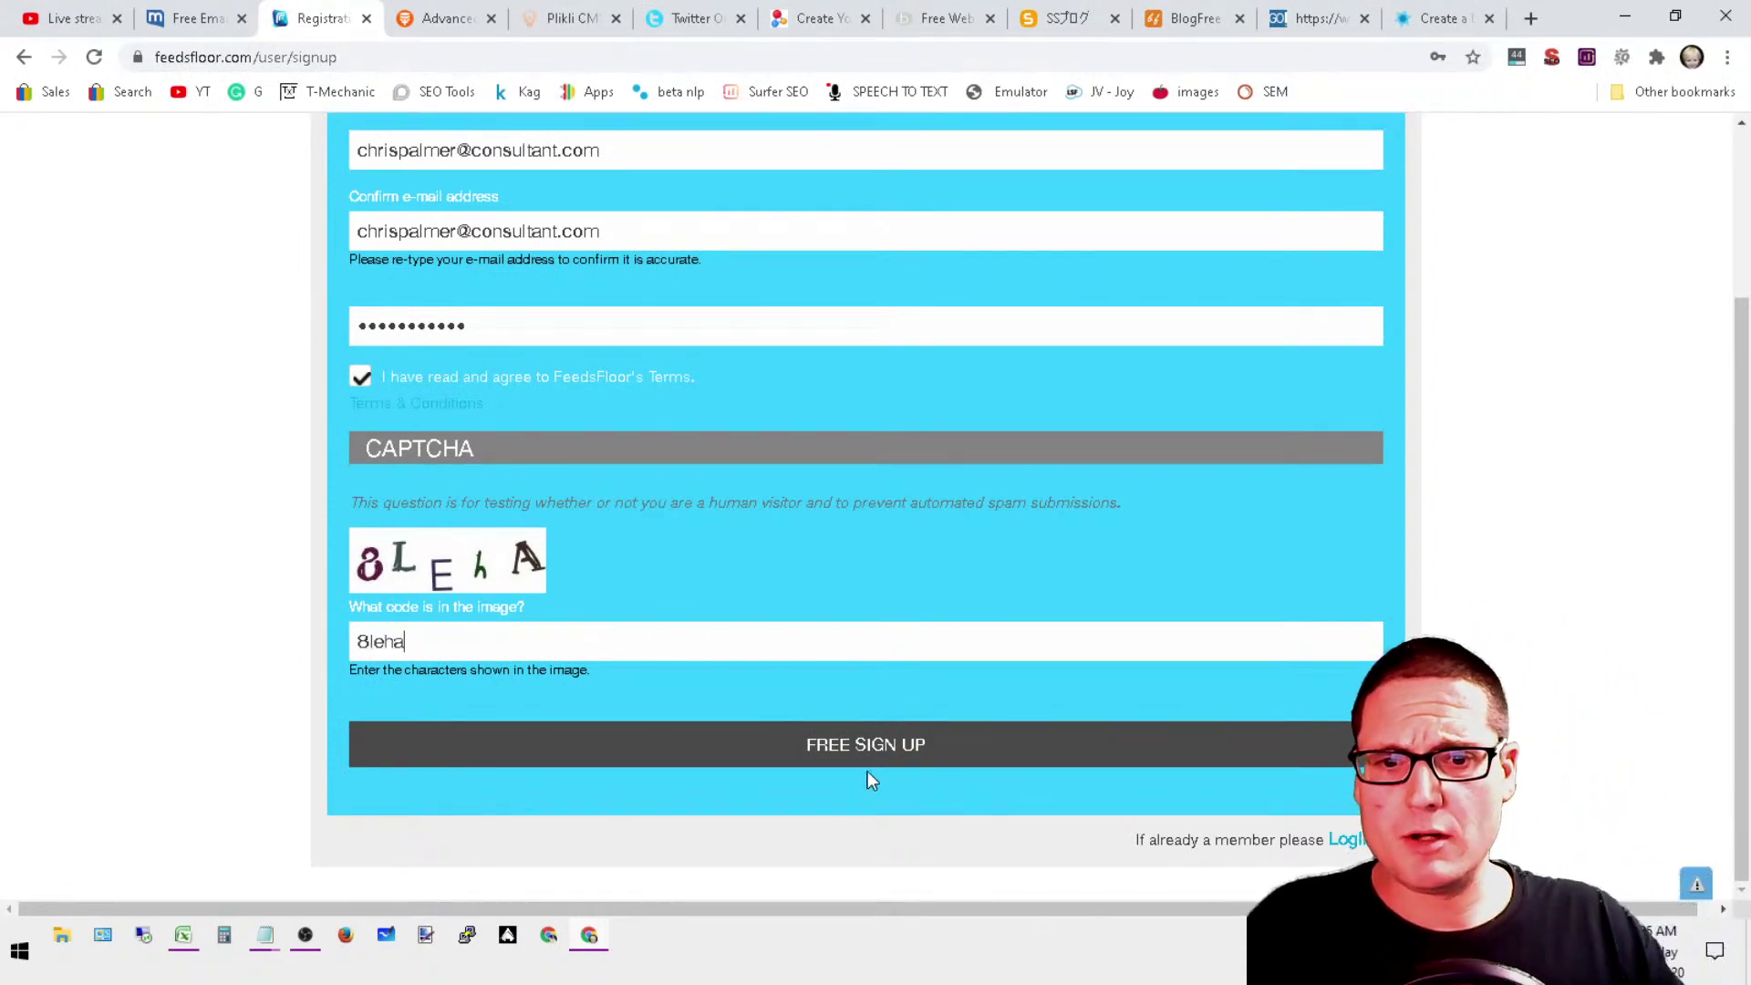
left_click(854, 746)
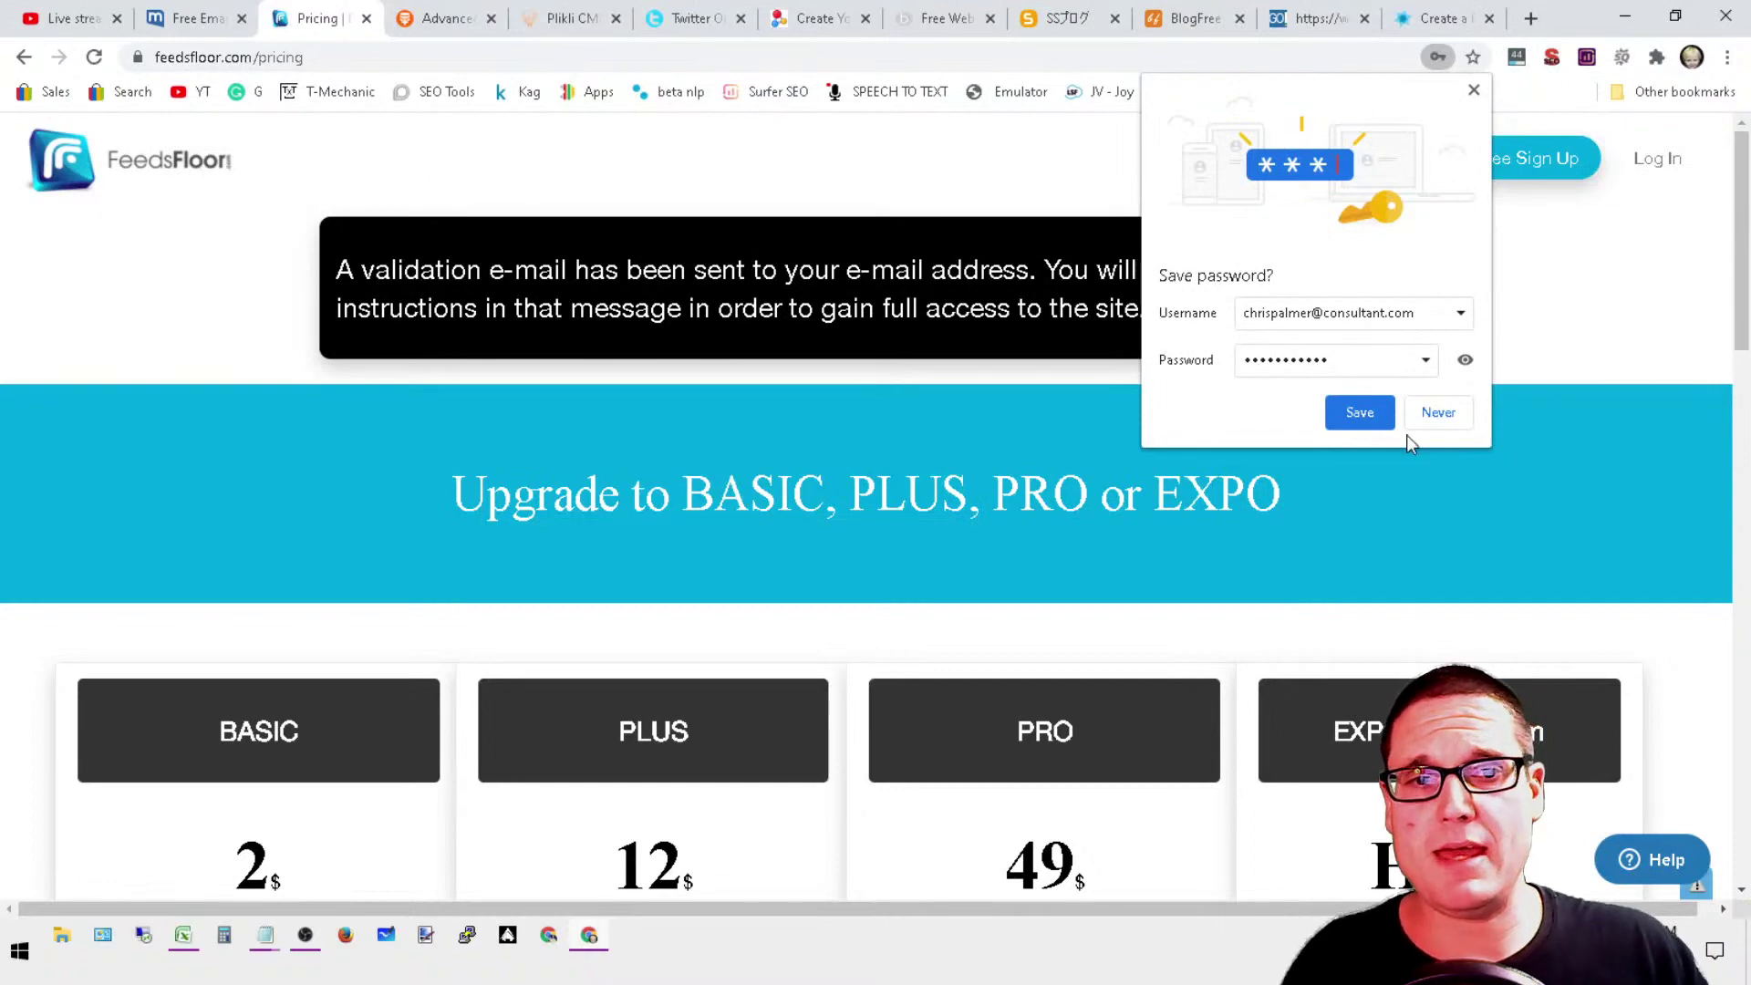
Step: Decline saving the FeedsFloor password, review the pricing page, and return to mail.com
left_click(1438, 415)
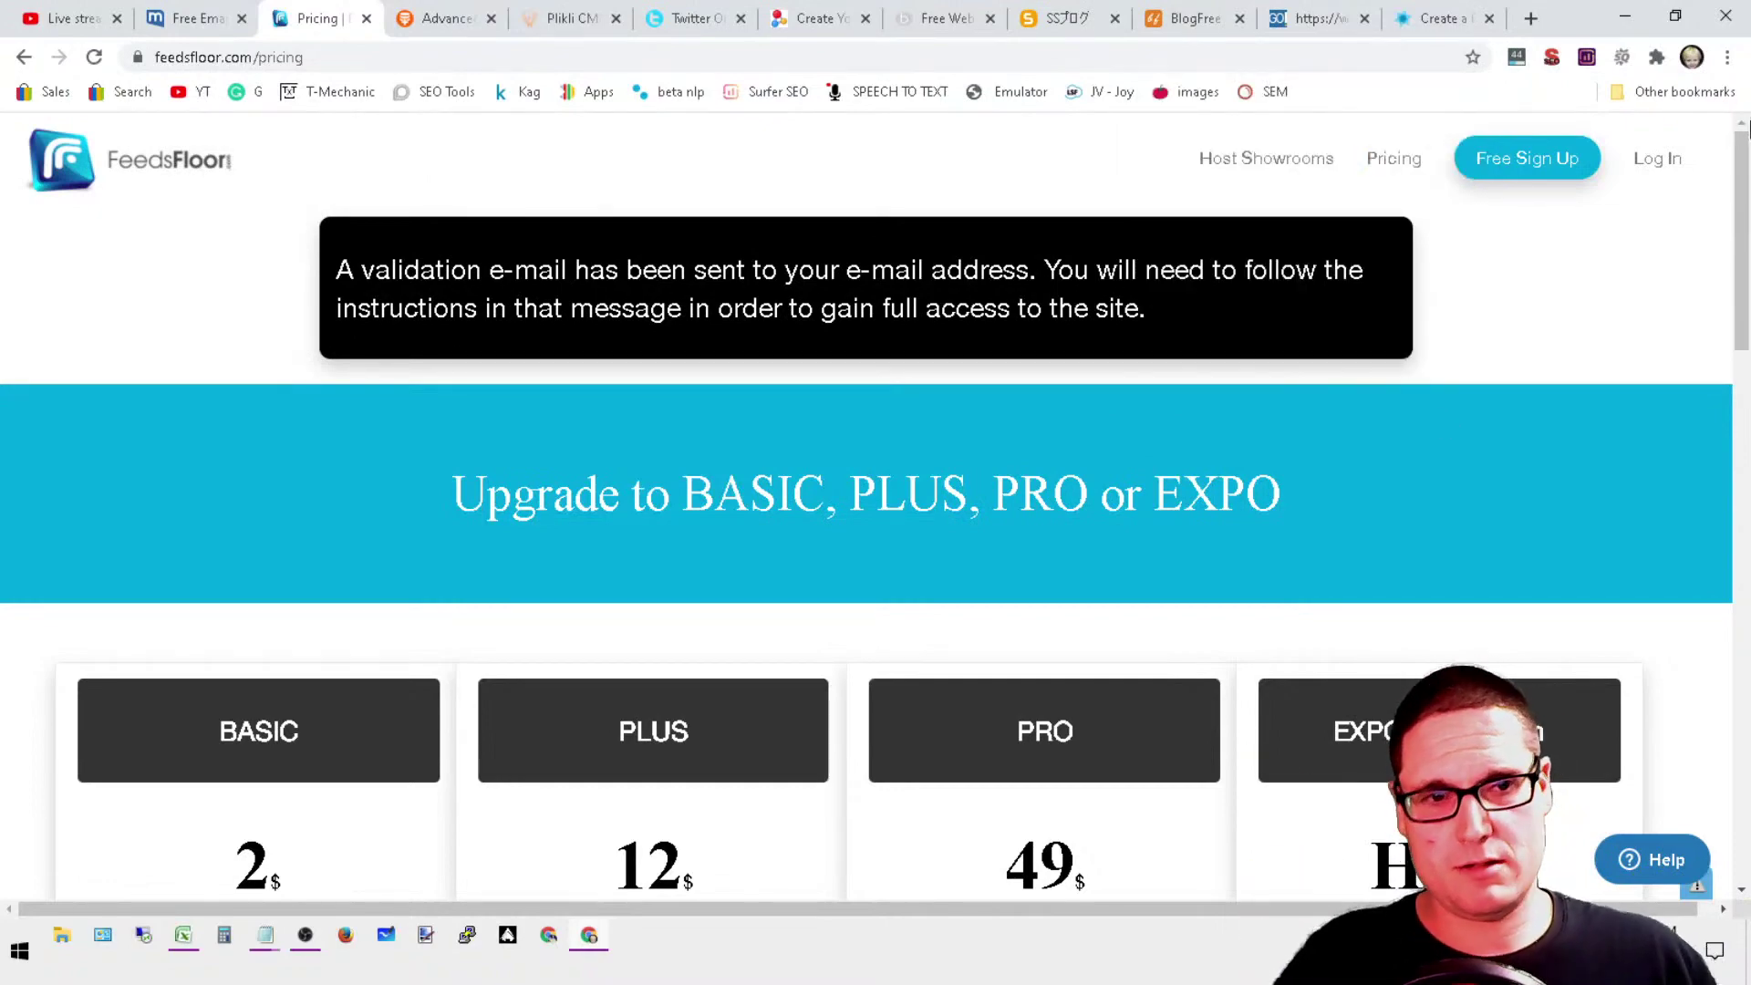
left_click_drag(1748, 130, 1748, 877)
left_click_drag(1748, 720, 1747, 182)
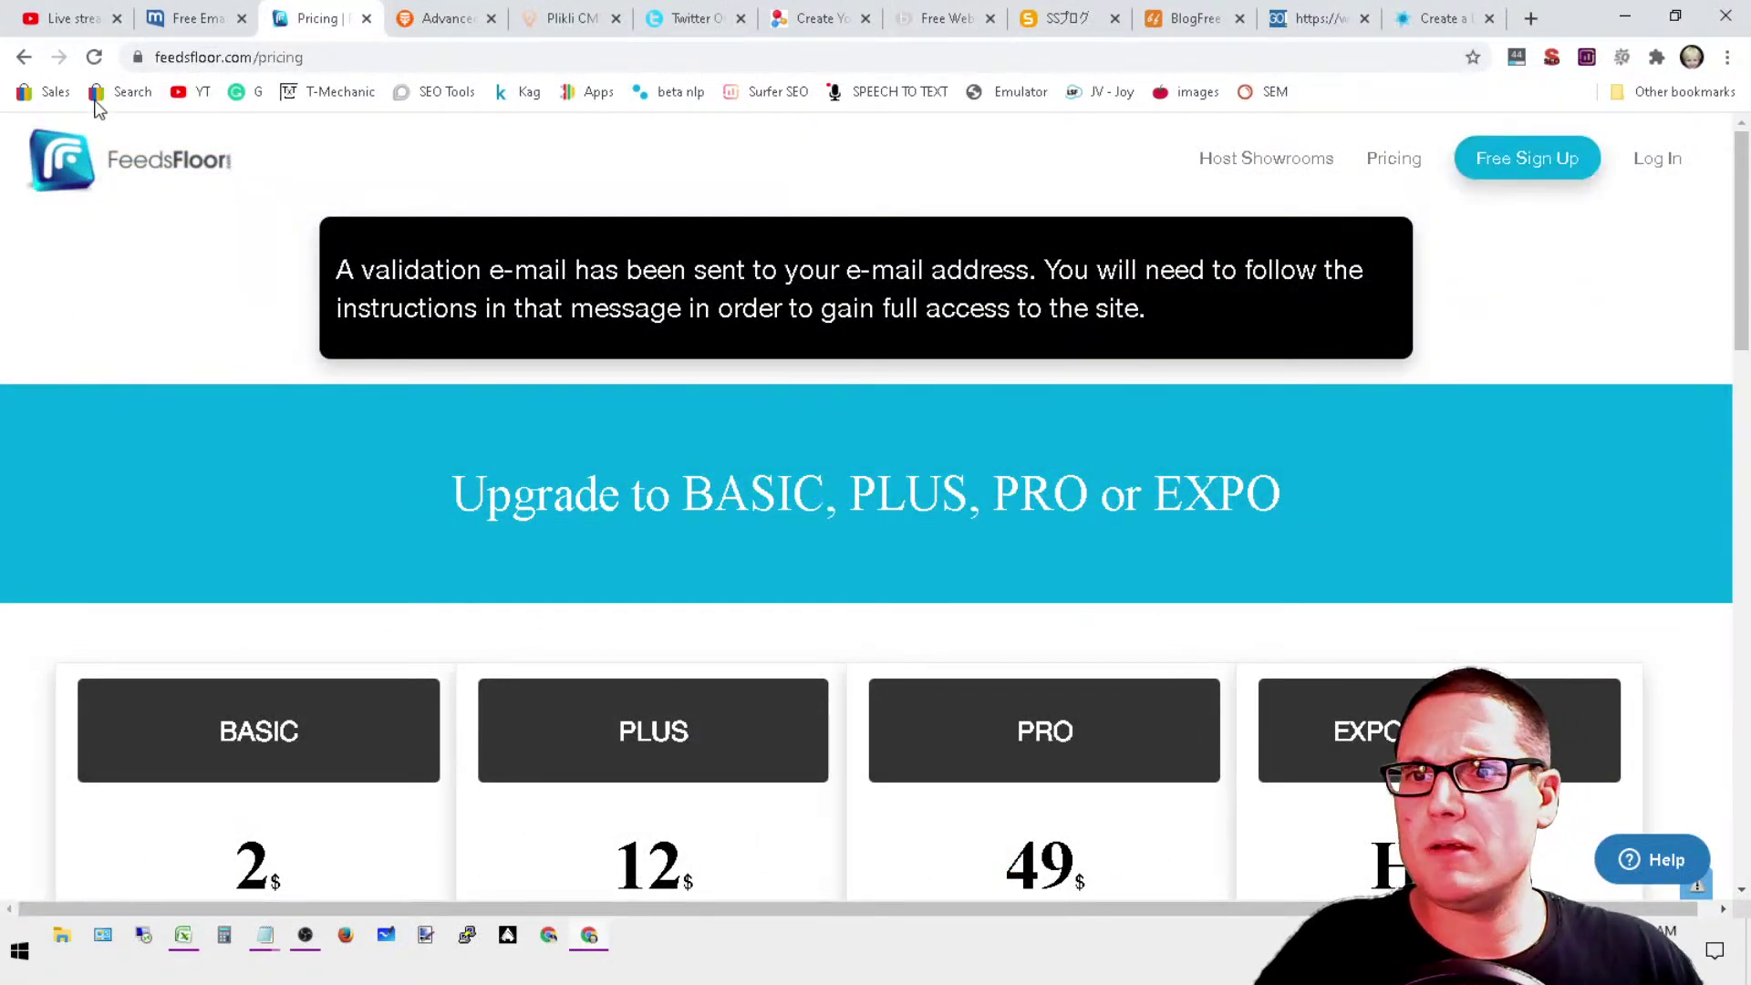
left_click(190, 13)
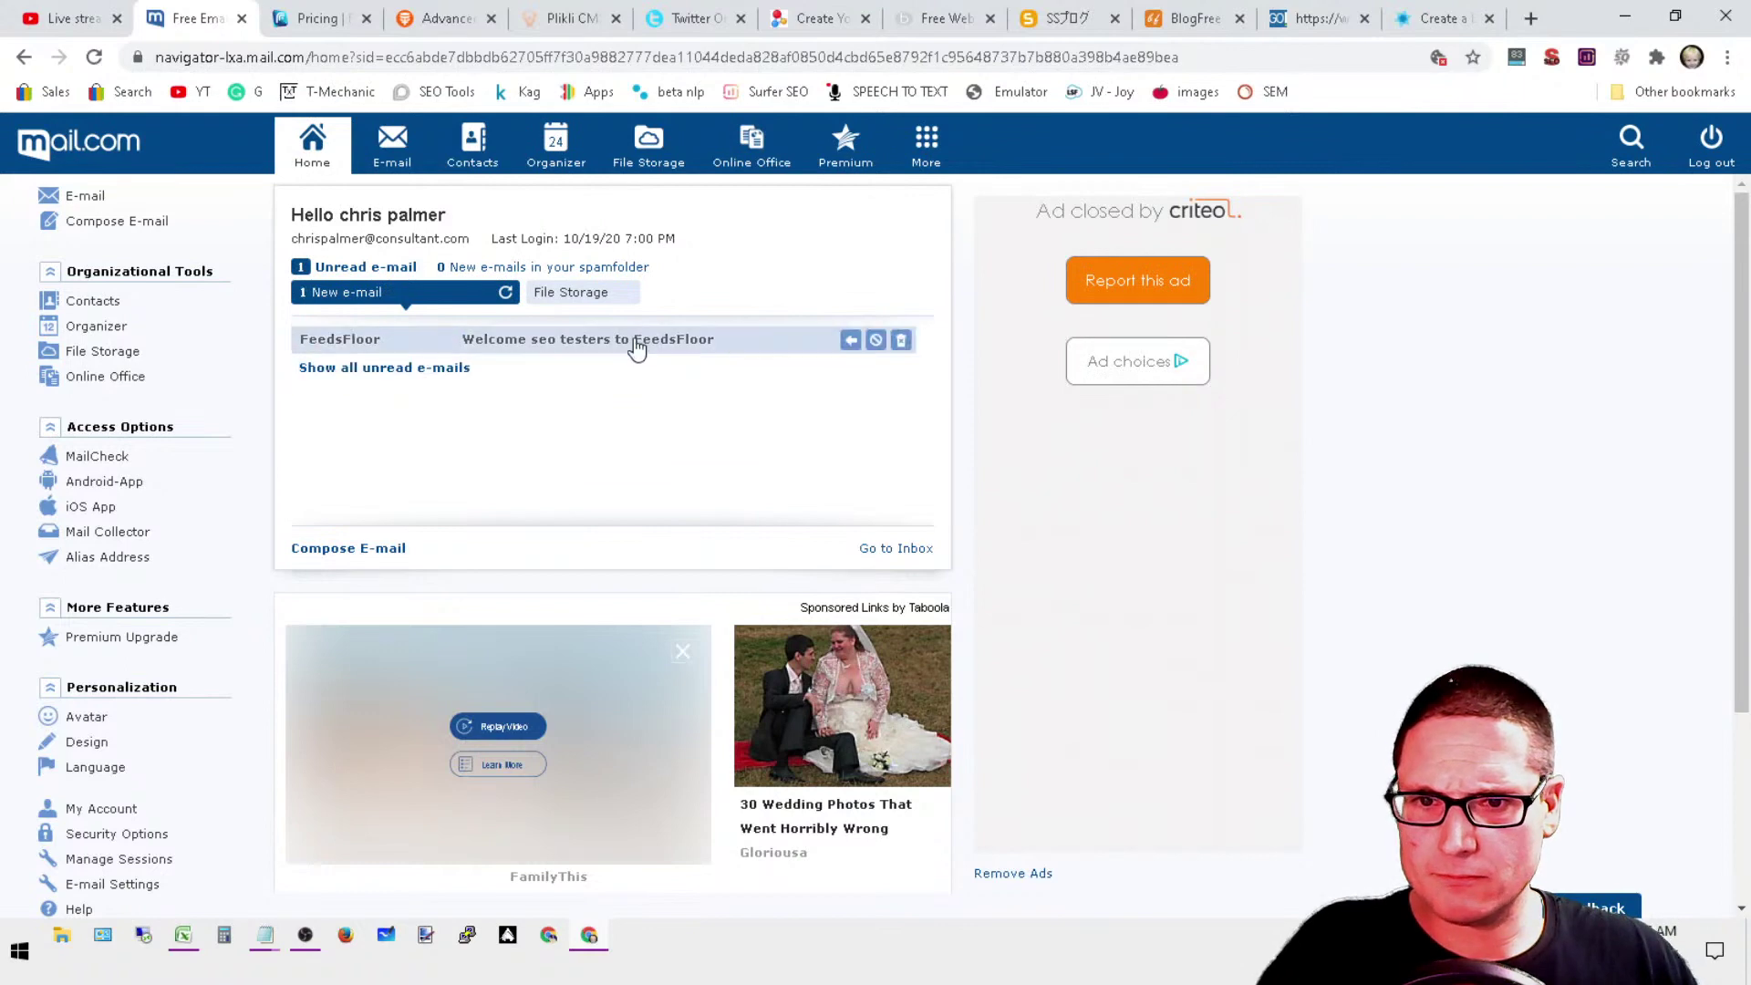
Step: Open the 'Welcome seo testers to FeedsFloor' e-mail and follow its validation link
left_click(631, 344)
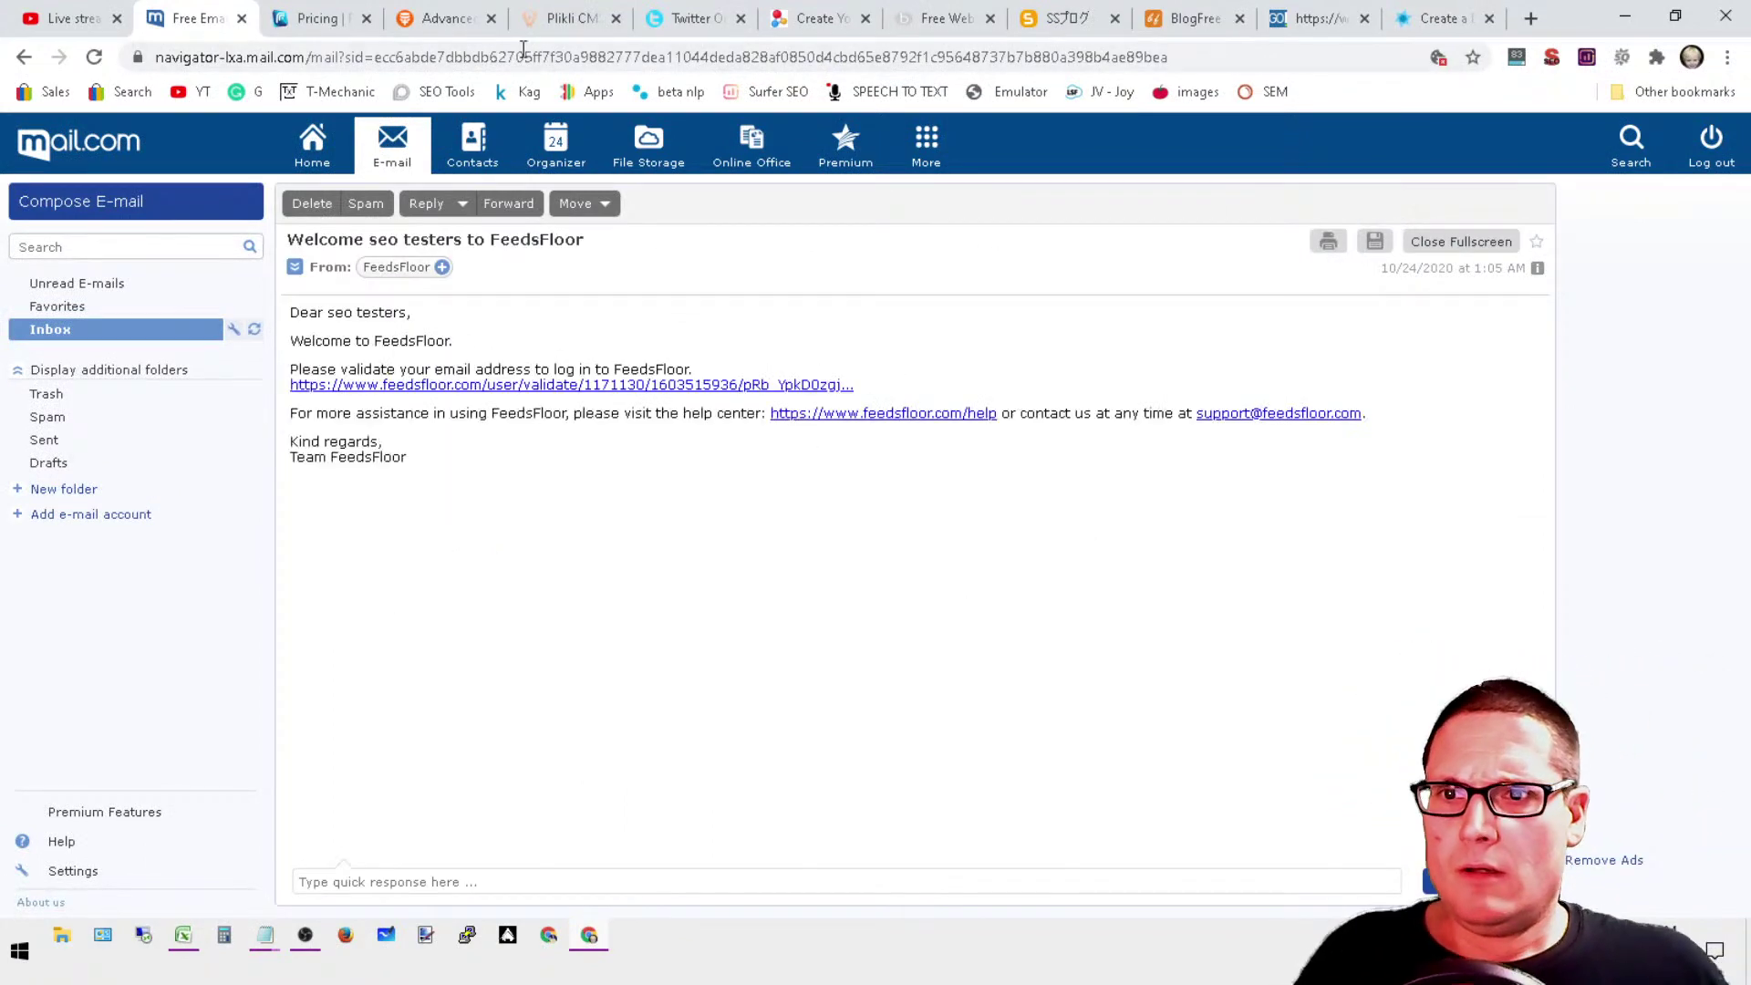
left_click(469, 381)
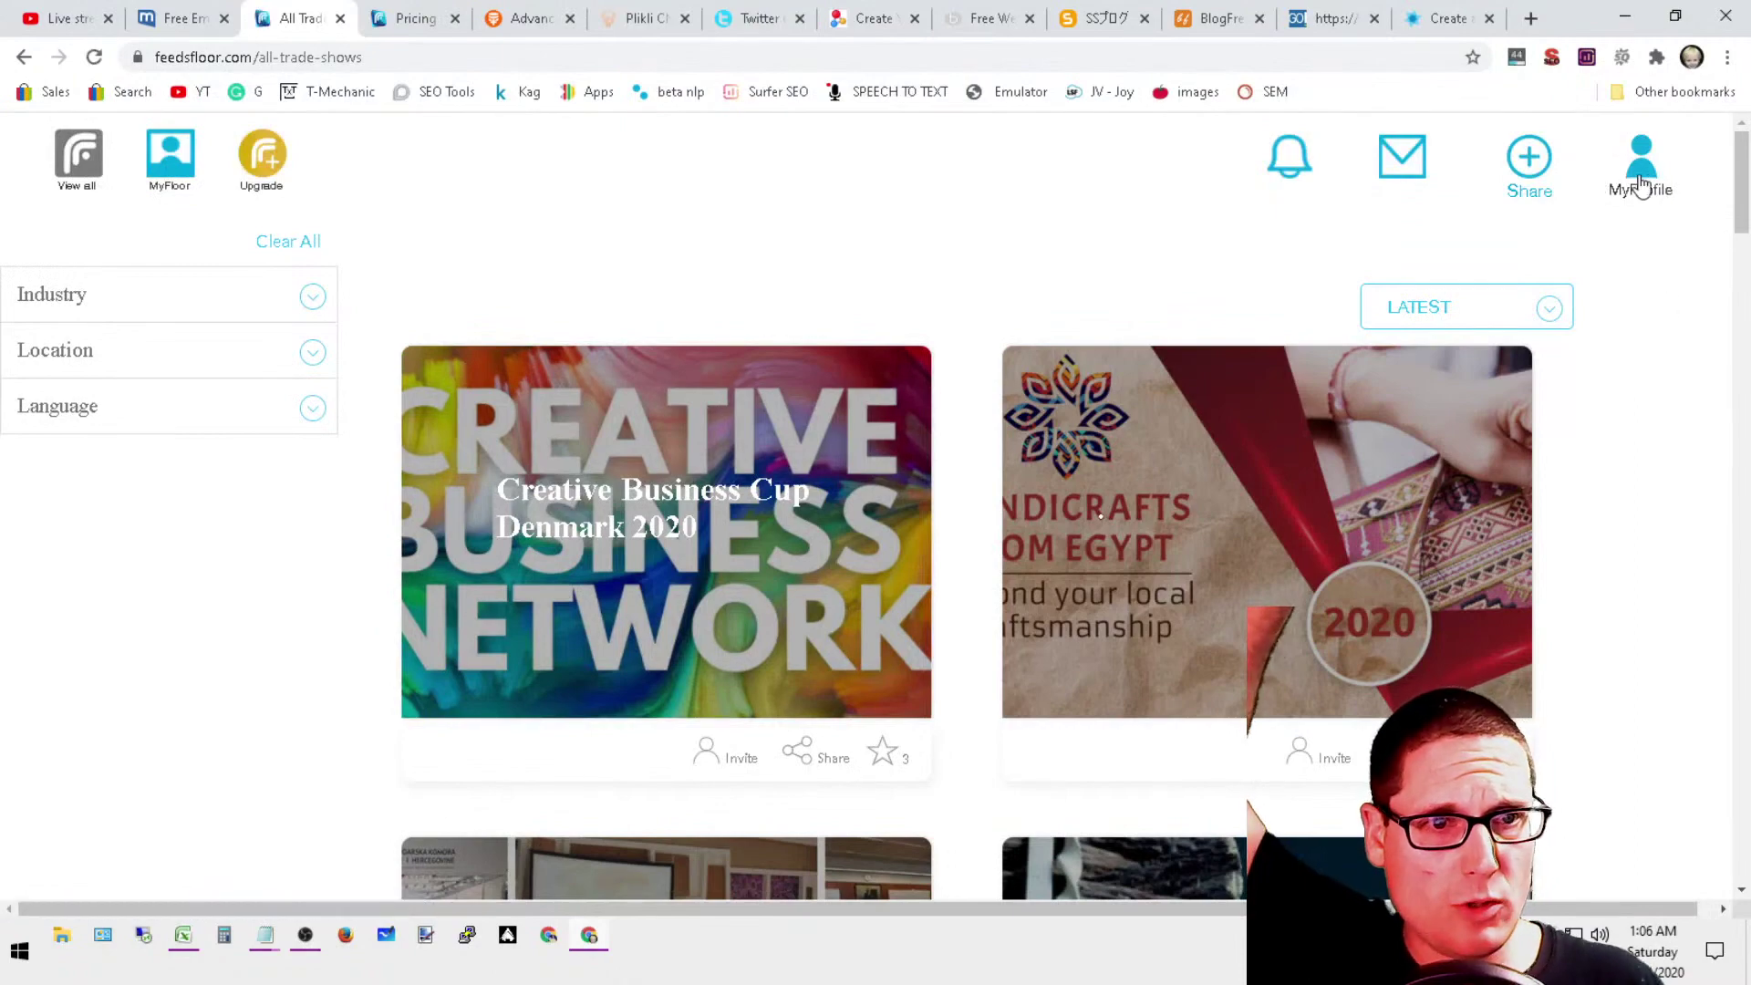
Step: Open the FeedsFloor account profile page from the account menu
scroll(1310, 521, "up", 5)
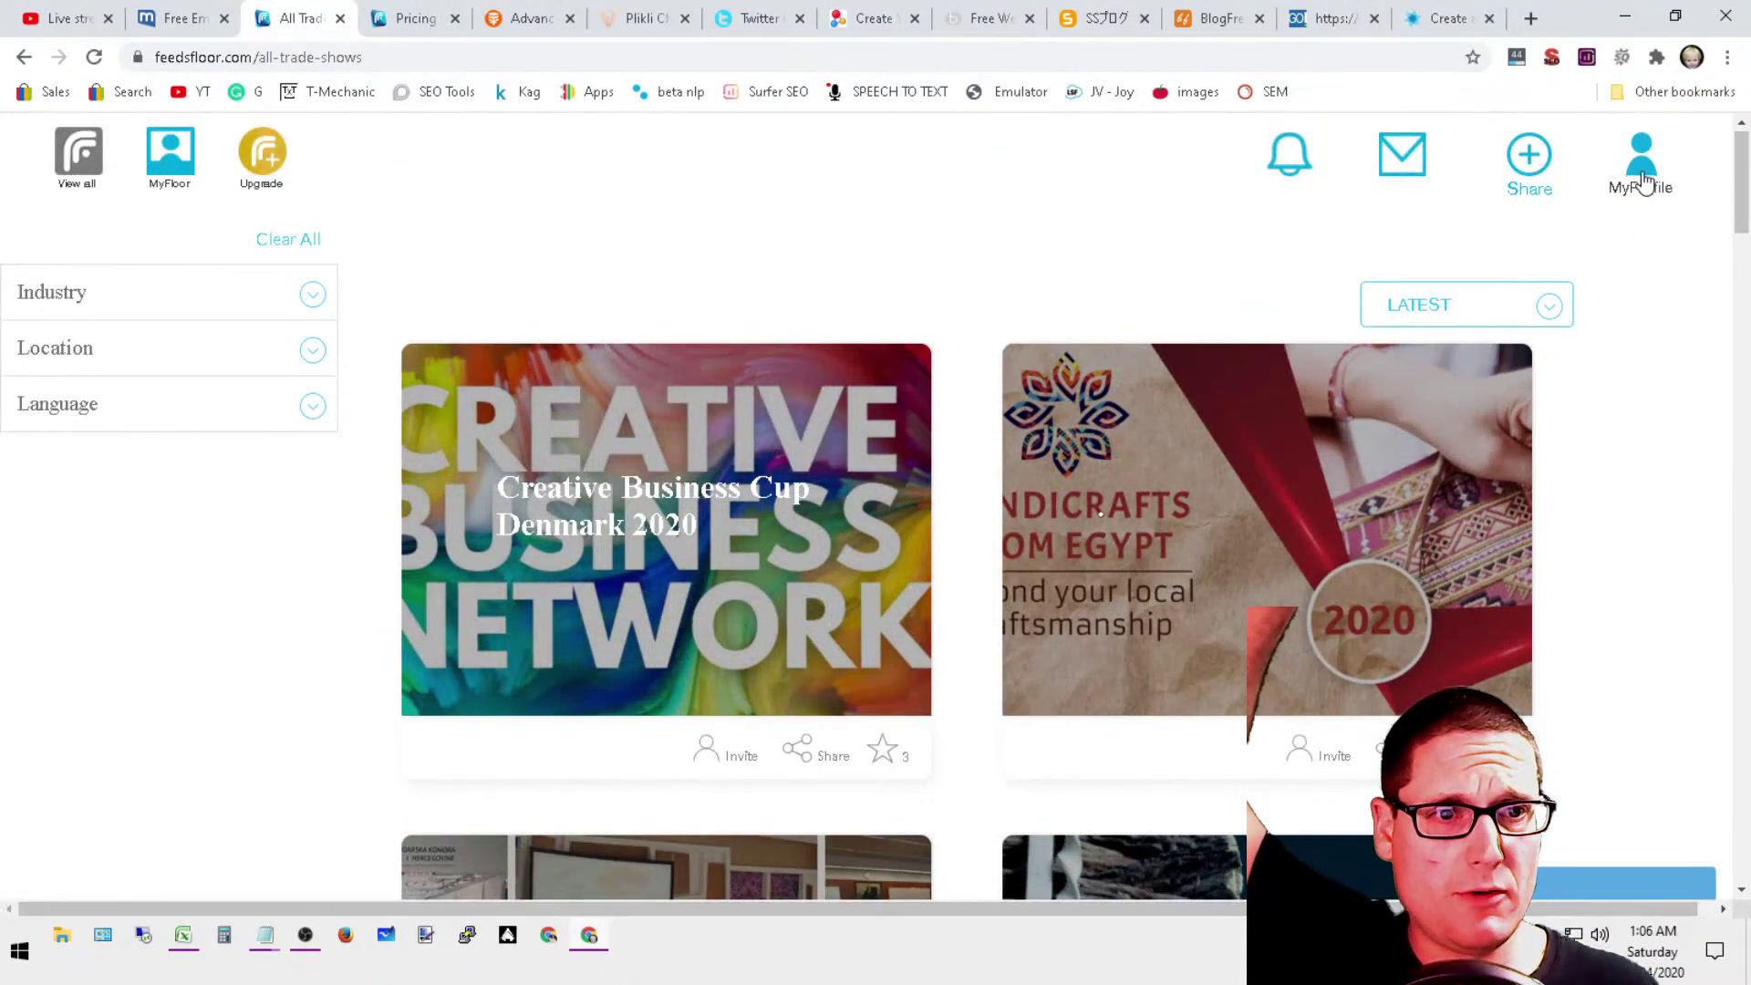
mouse_move(1640, 168)
left_click(1614, 251)
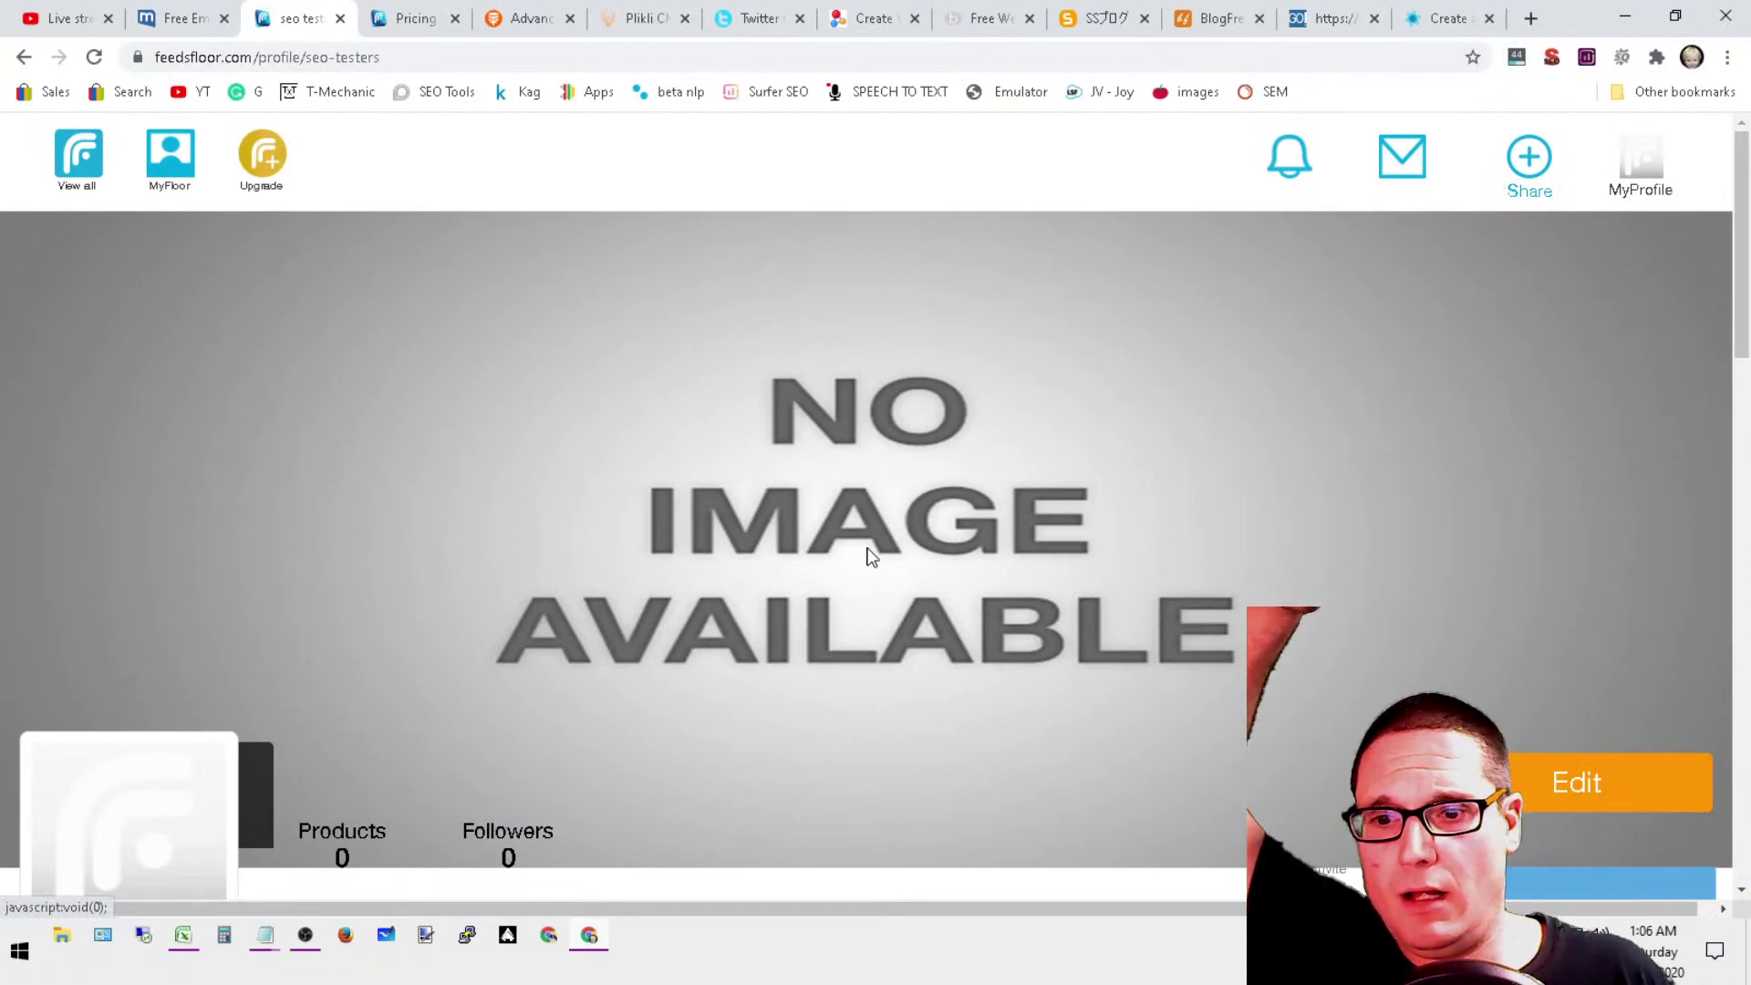
scroll(867, 554, "down", 5)
scroll(1233, 697, "up", 3)
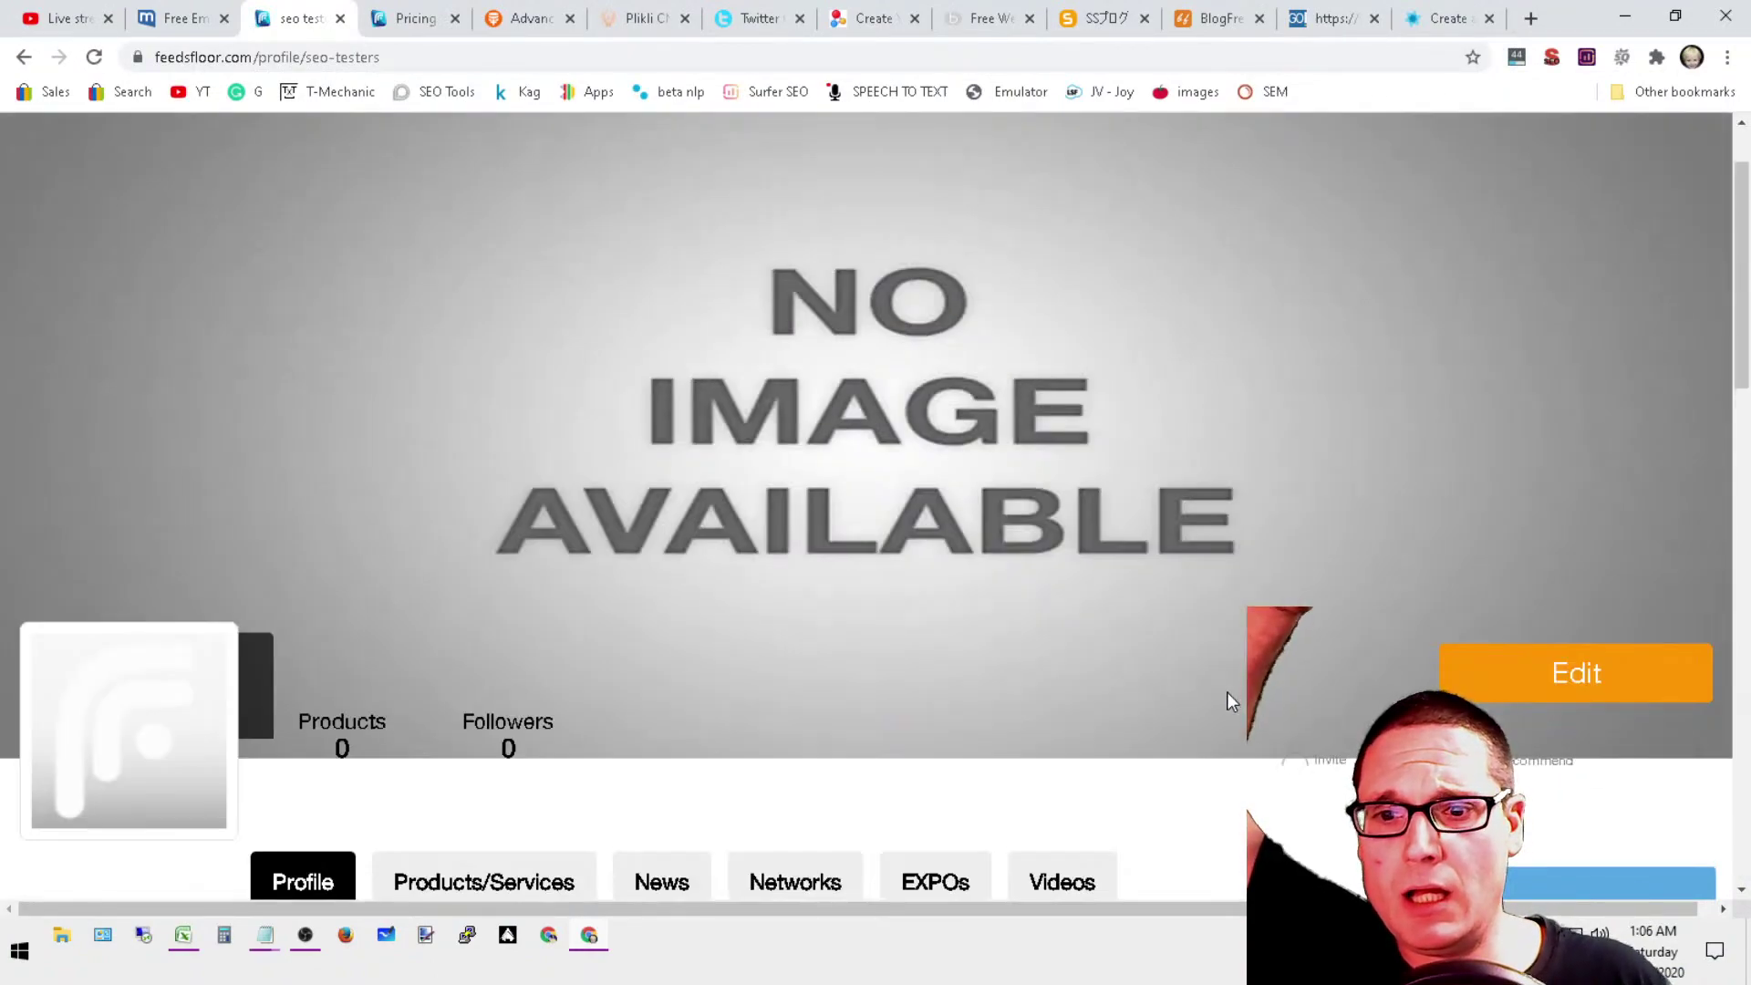
scroll(992, 686, "down", 12)
scroll(997, 688, "up", 15)
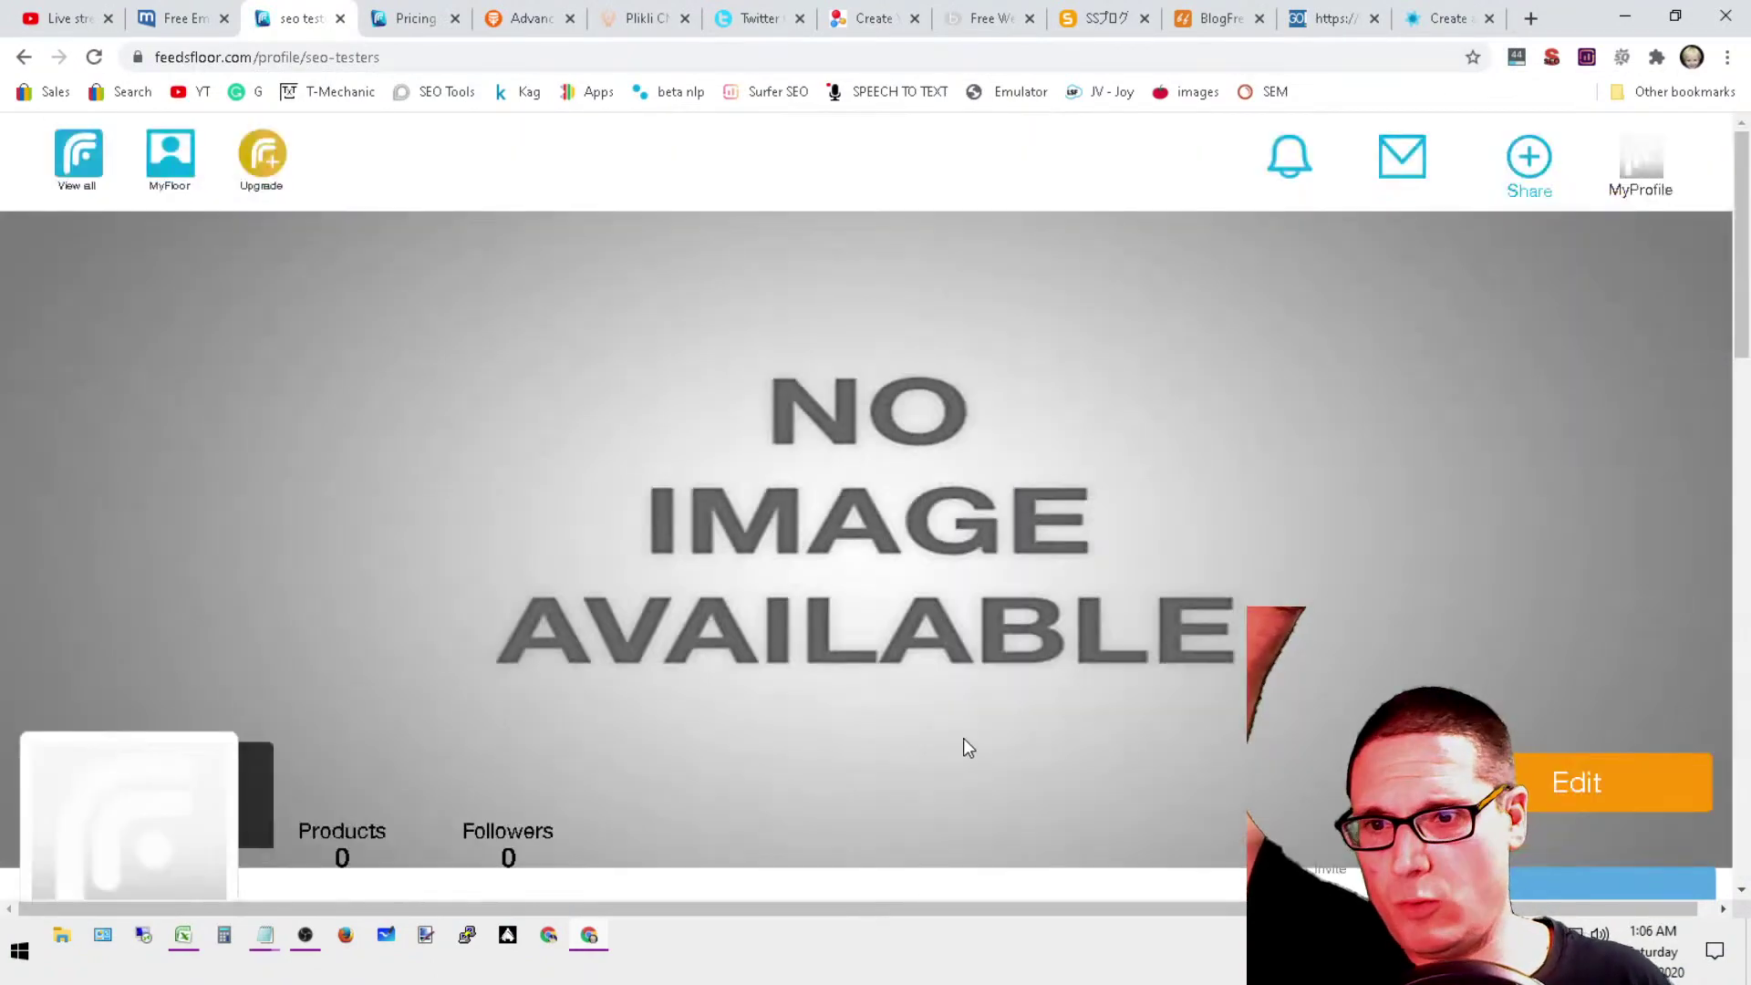
scroll(238, 526, "down", 2)
Step: Copy all the prepared backlink and business text from the Notepad notes
mouse_move(265, 935)
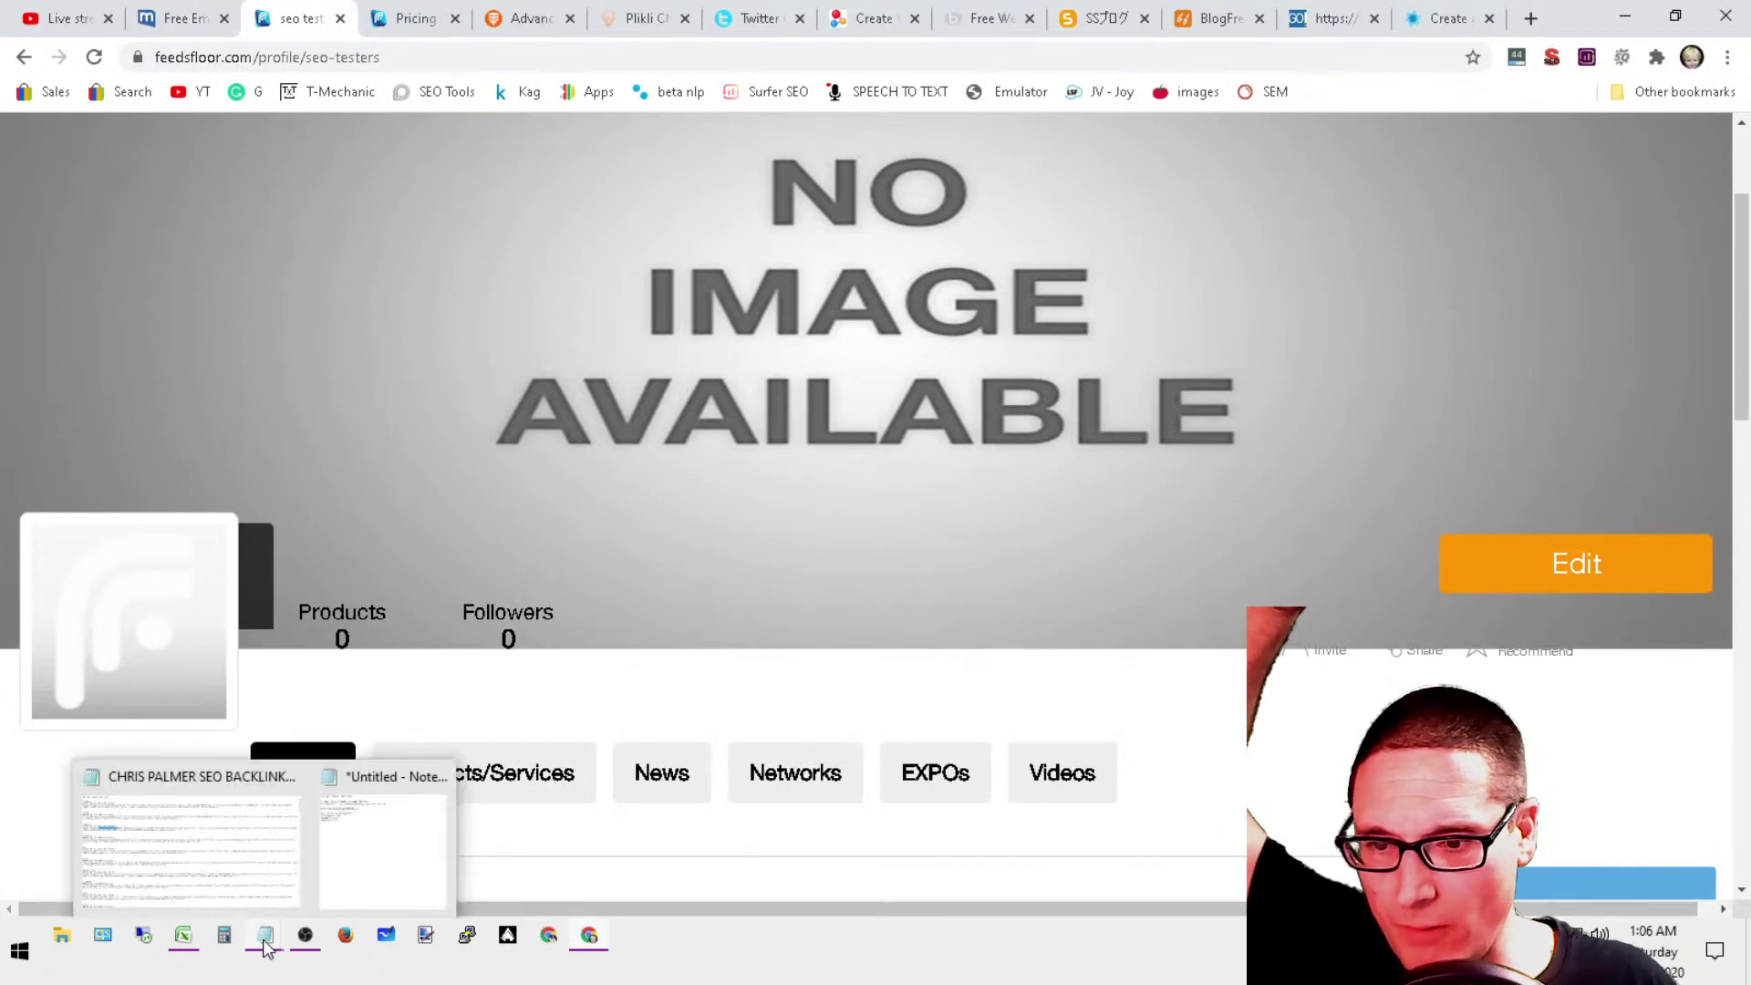
left_click(401, 821)
mouse_move(1047, 394)
left_mouse_down()
mouse_move(1012, 301)
mouse_move(912, 228)
left_mouse_up()
right_click(912, 228)
left_click(993, 307)
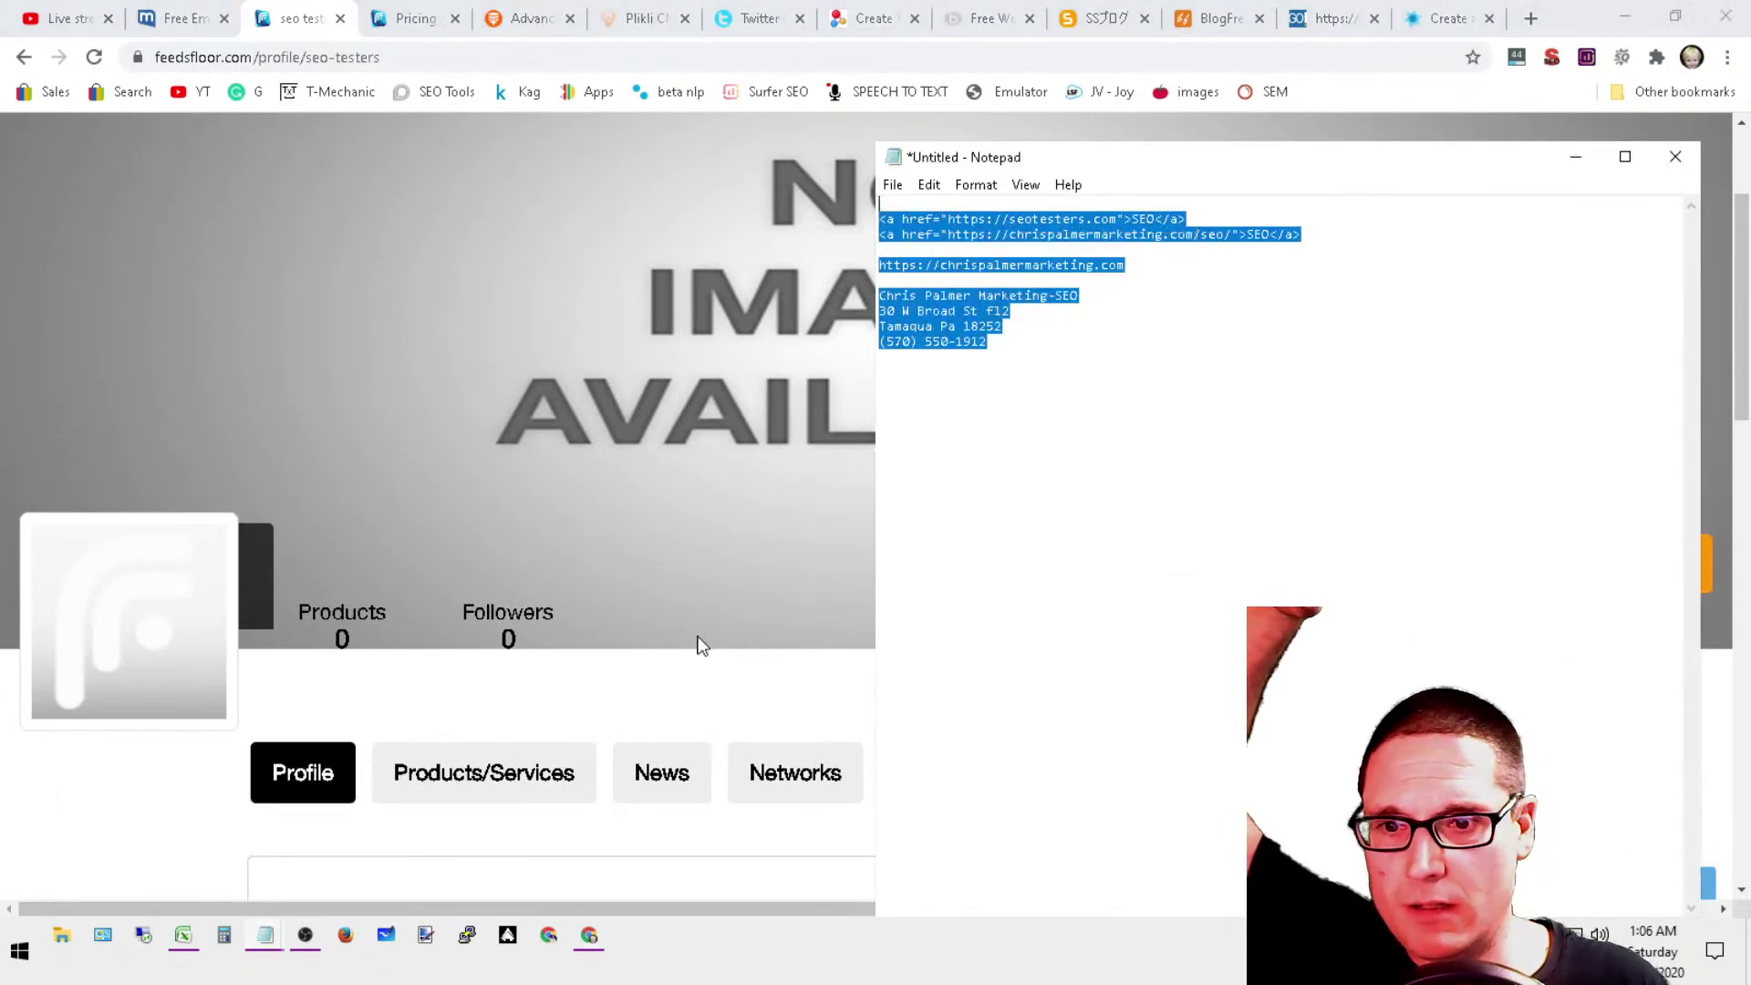
scroll(699, 645, "down", 6)
Step: Return to the browser and reload the seo-testers profile overview
left_click(534, 392)
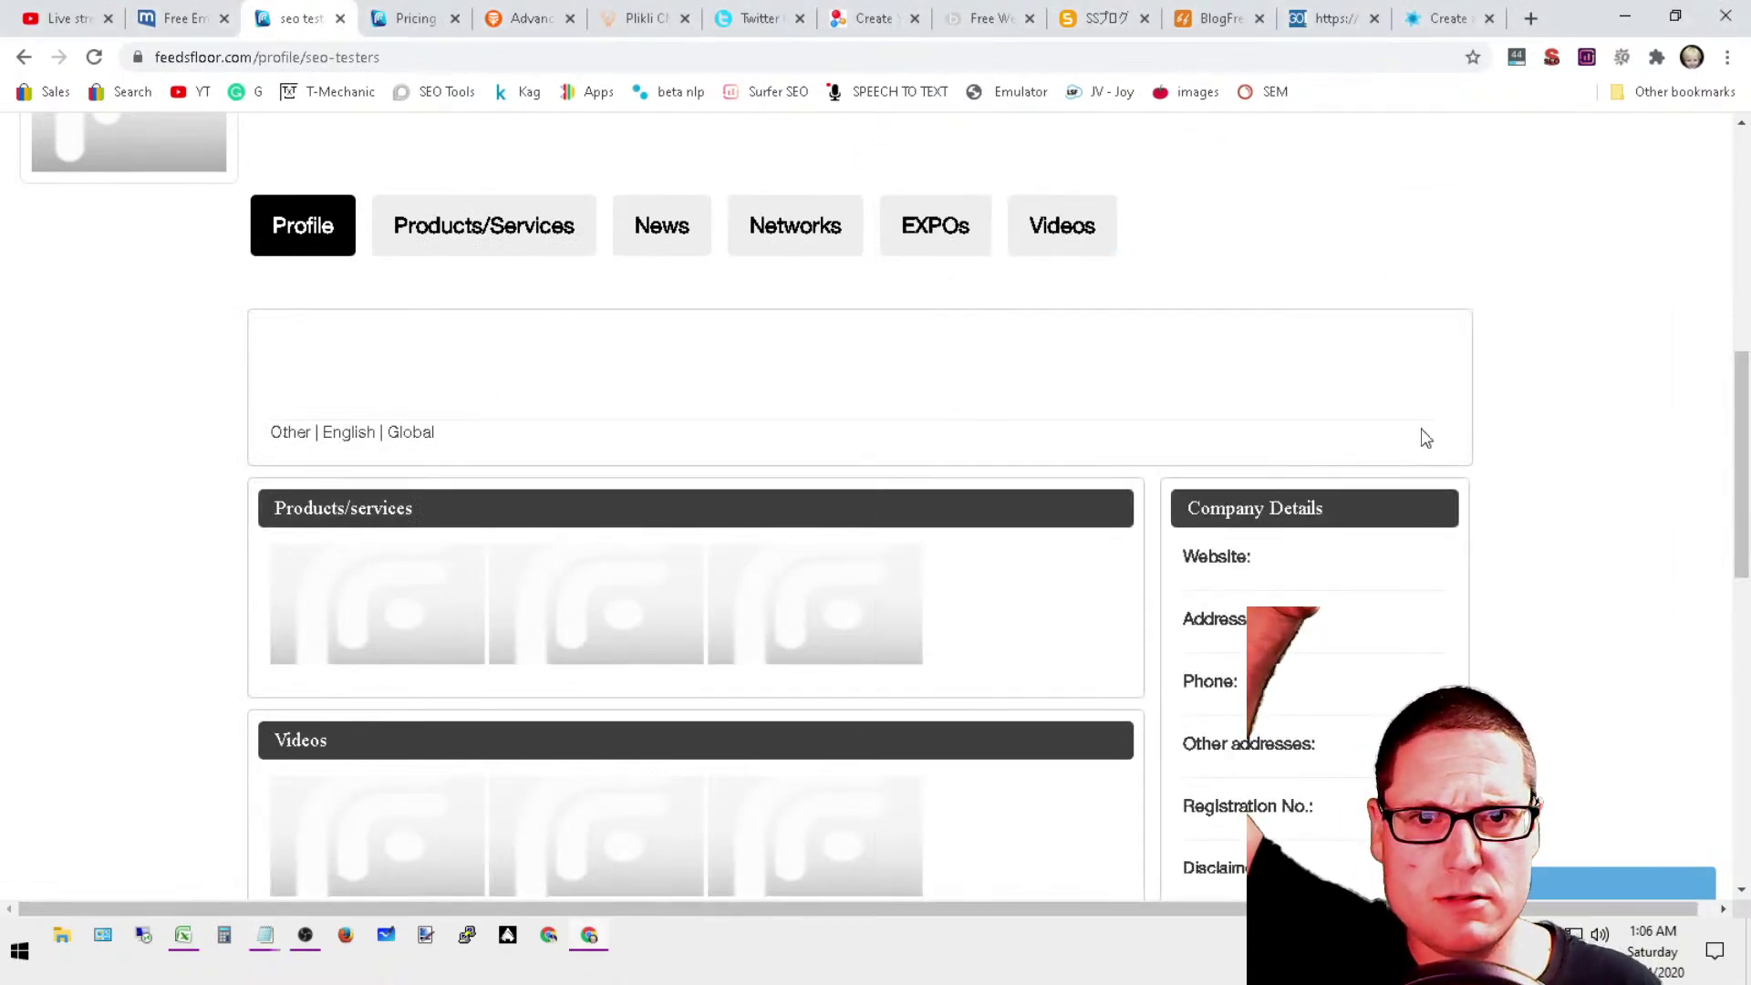
scroll(1423, 438, "down", 5)
scroll(947, 660, "up", 5)
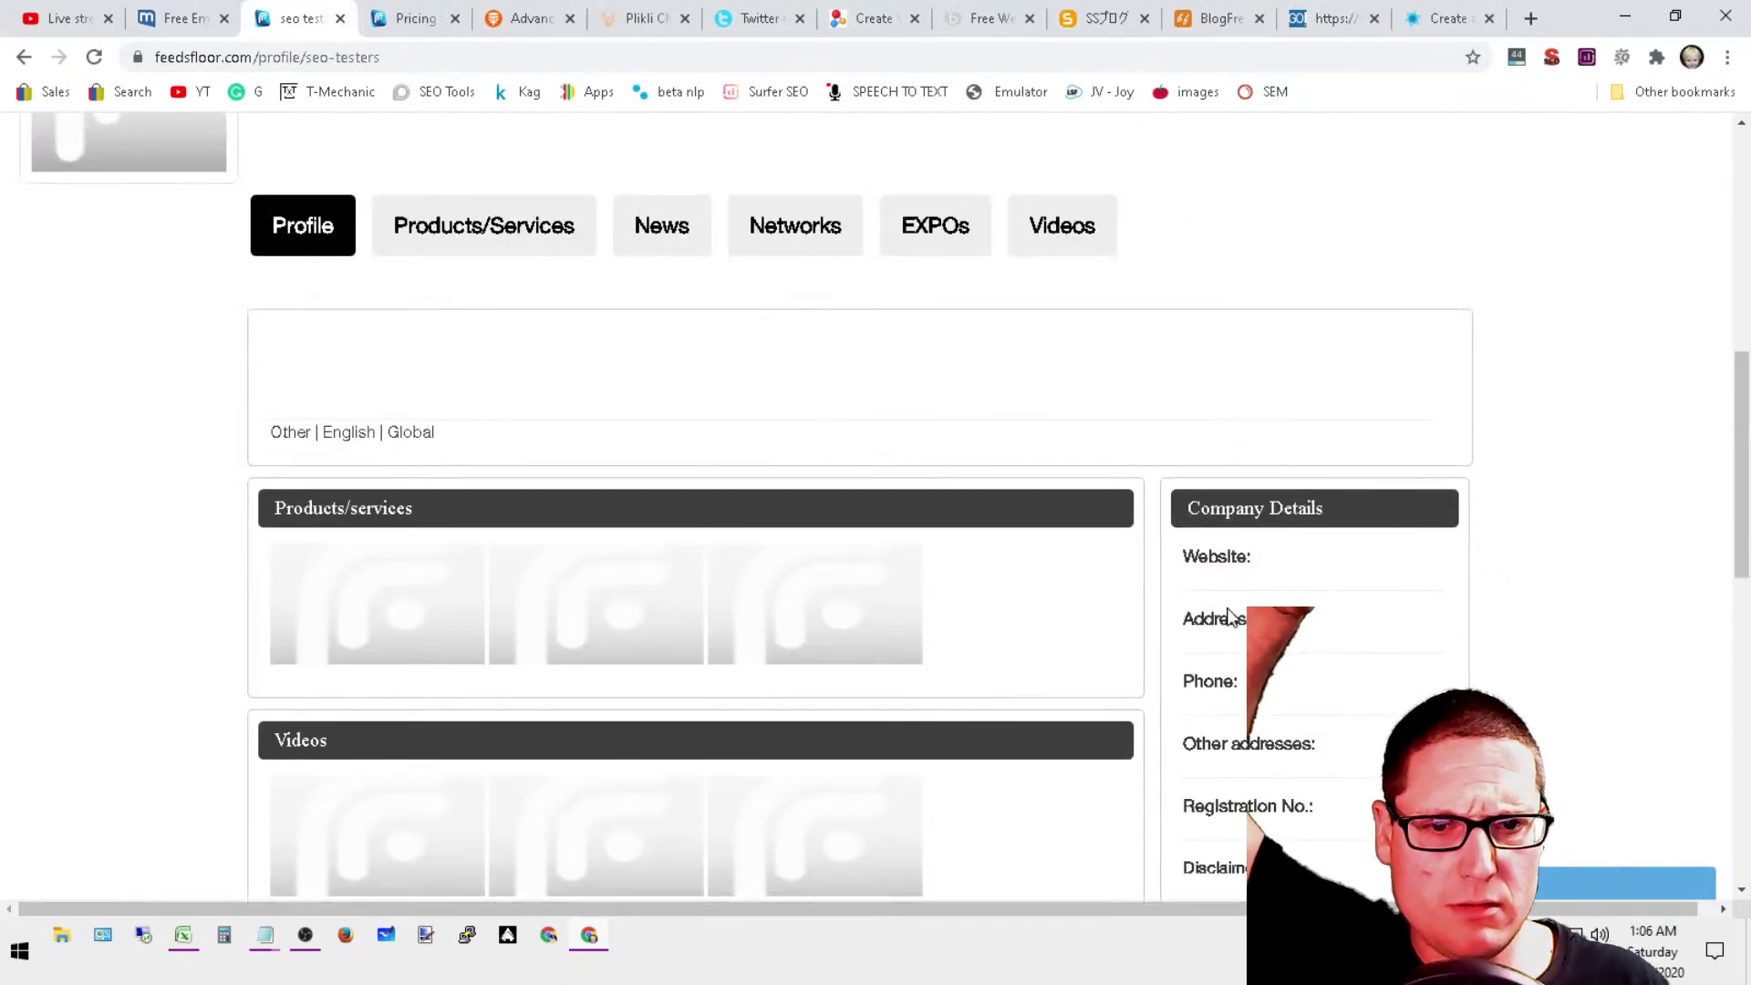
left_click(302, 232)
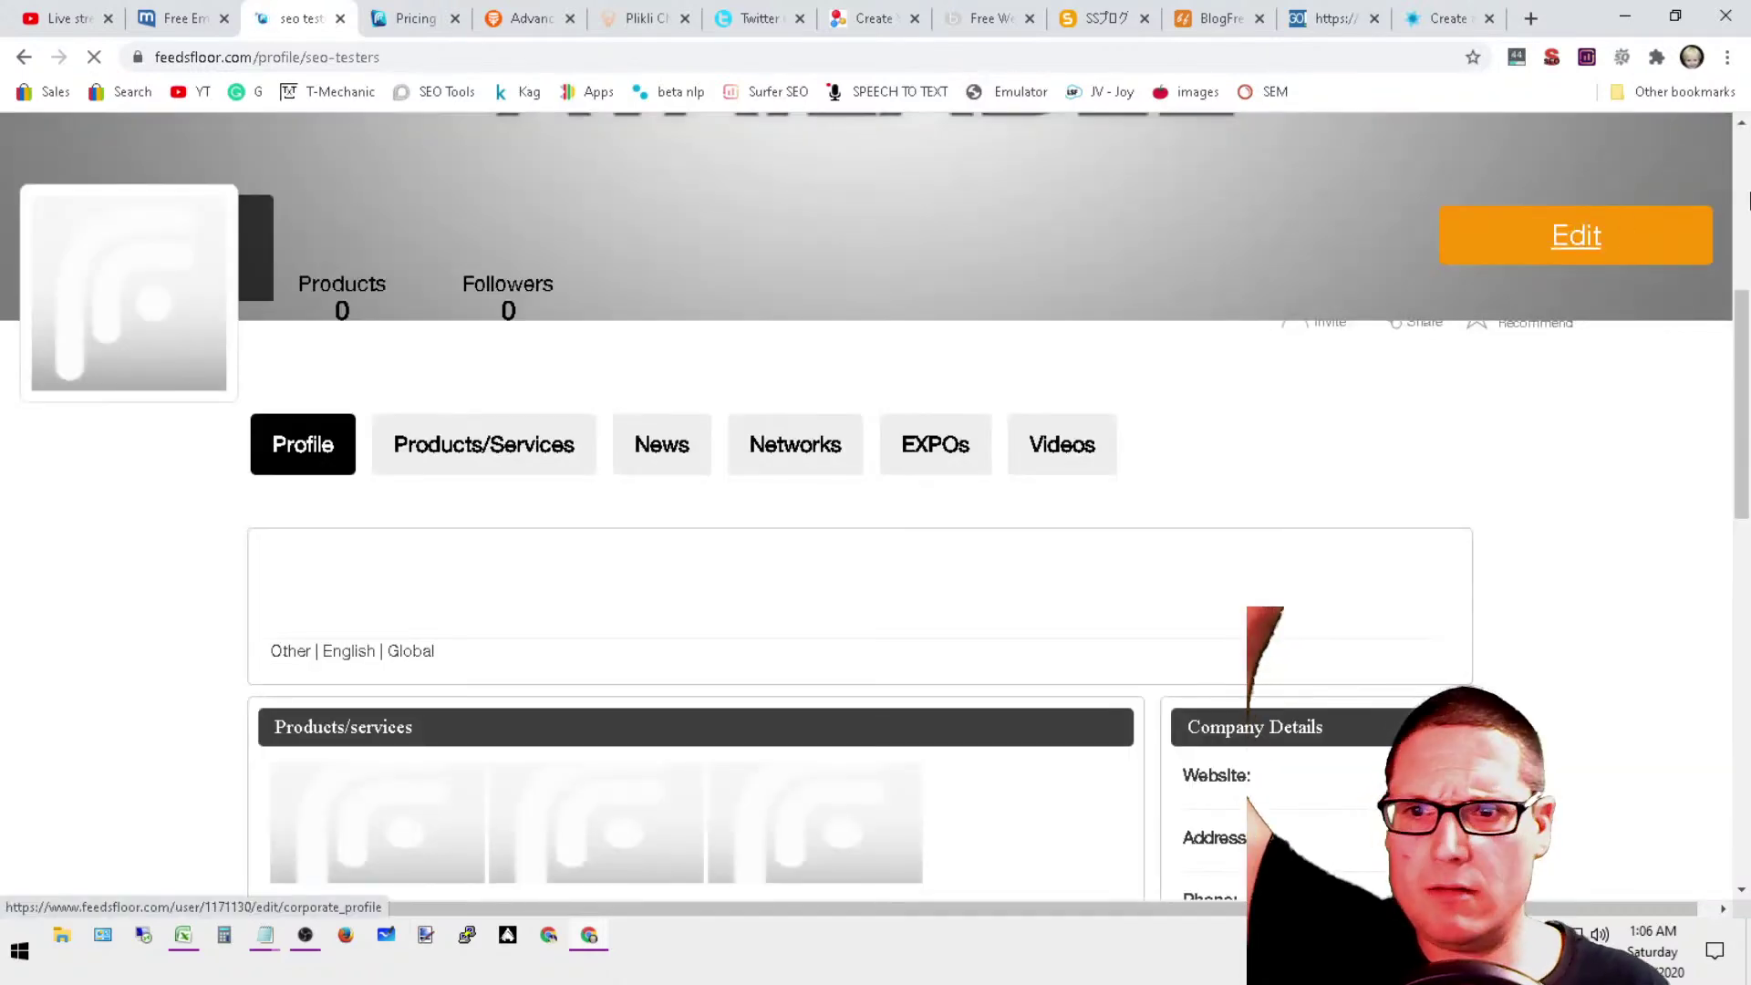
left_click(1576, 233)
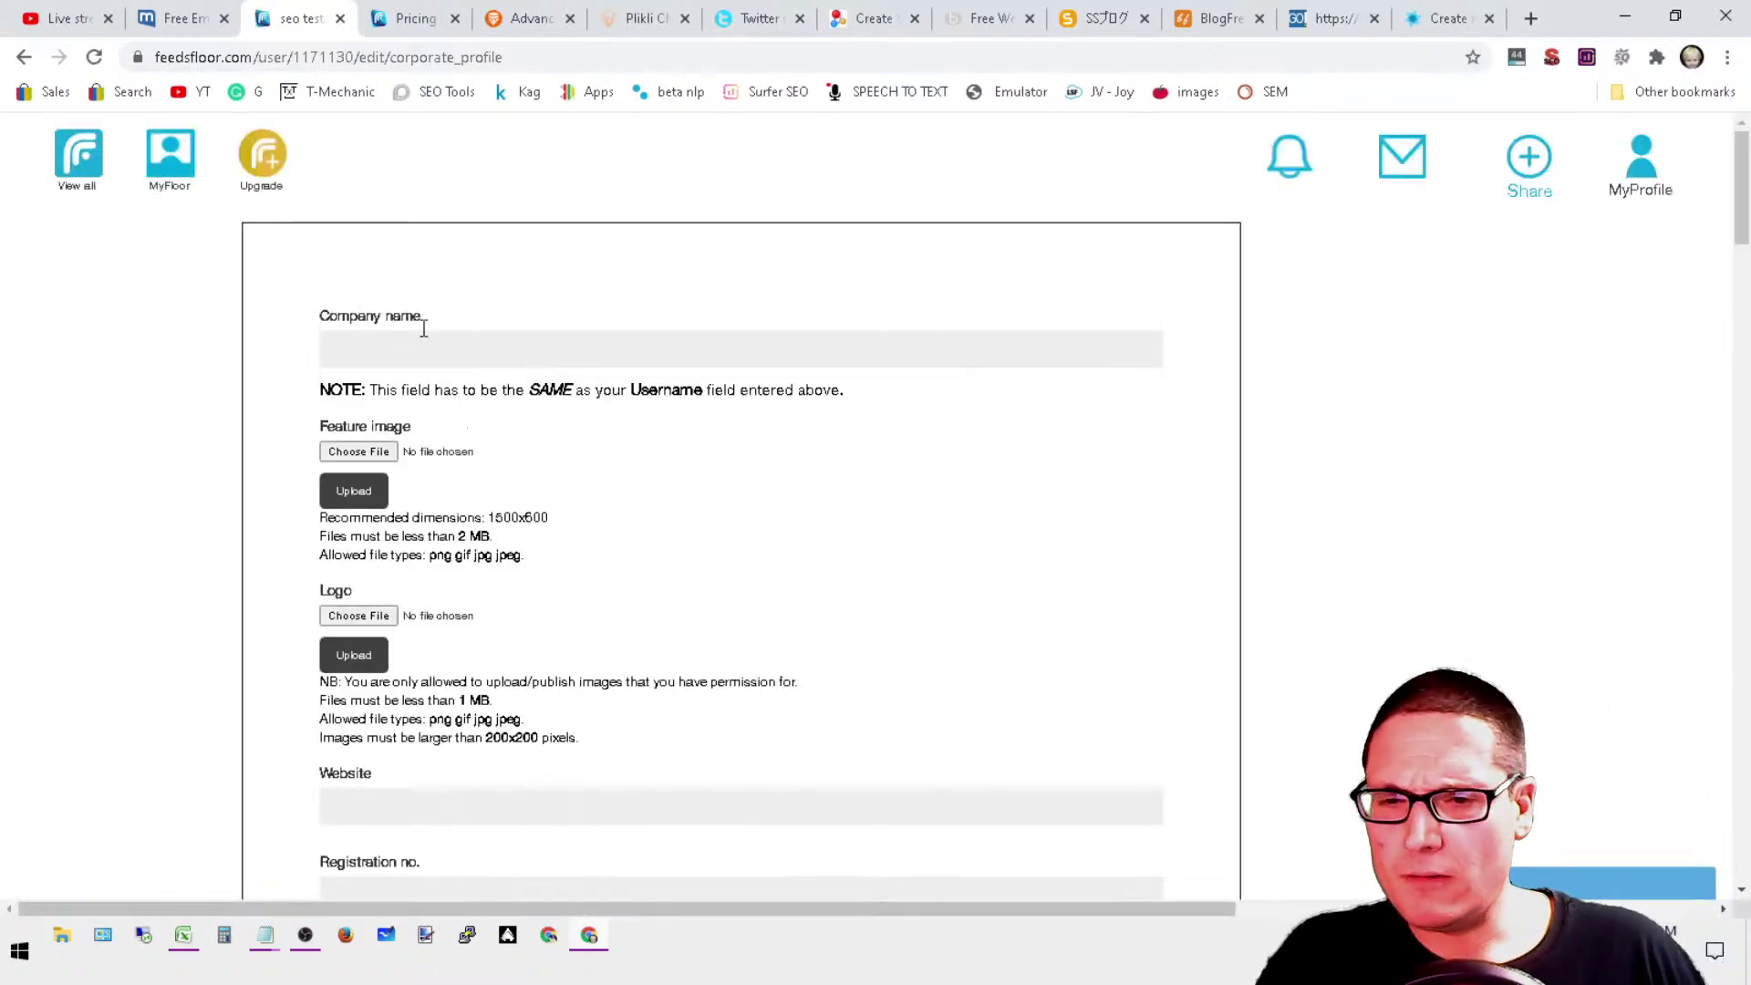
left_click(430, 345)
type("seo testers")
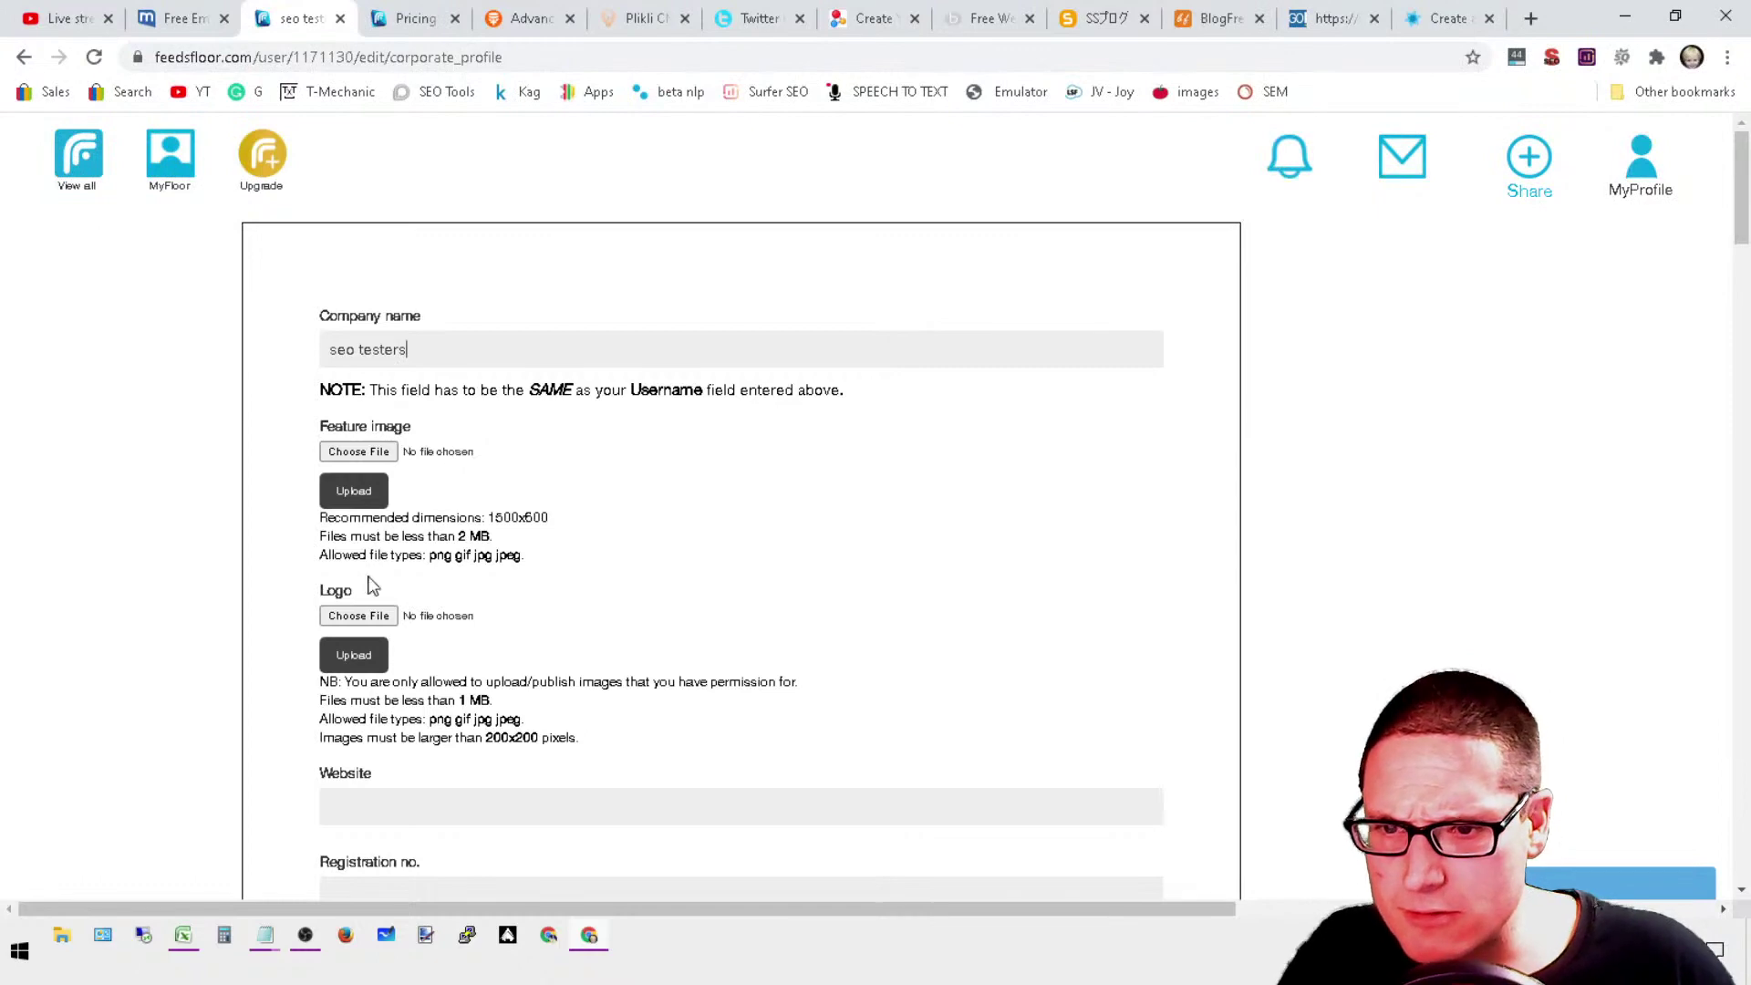
scroll(794, 668, "down", 3)
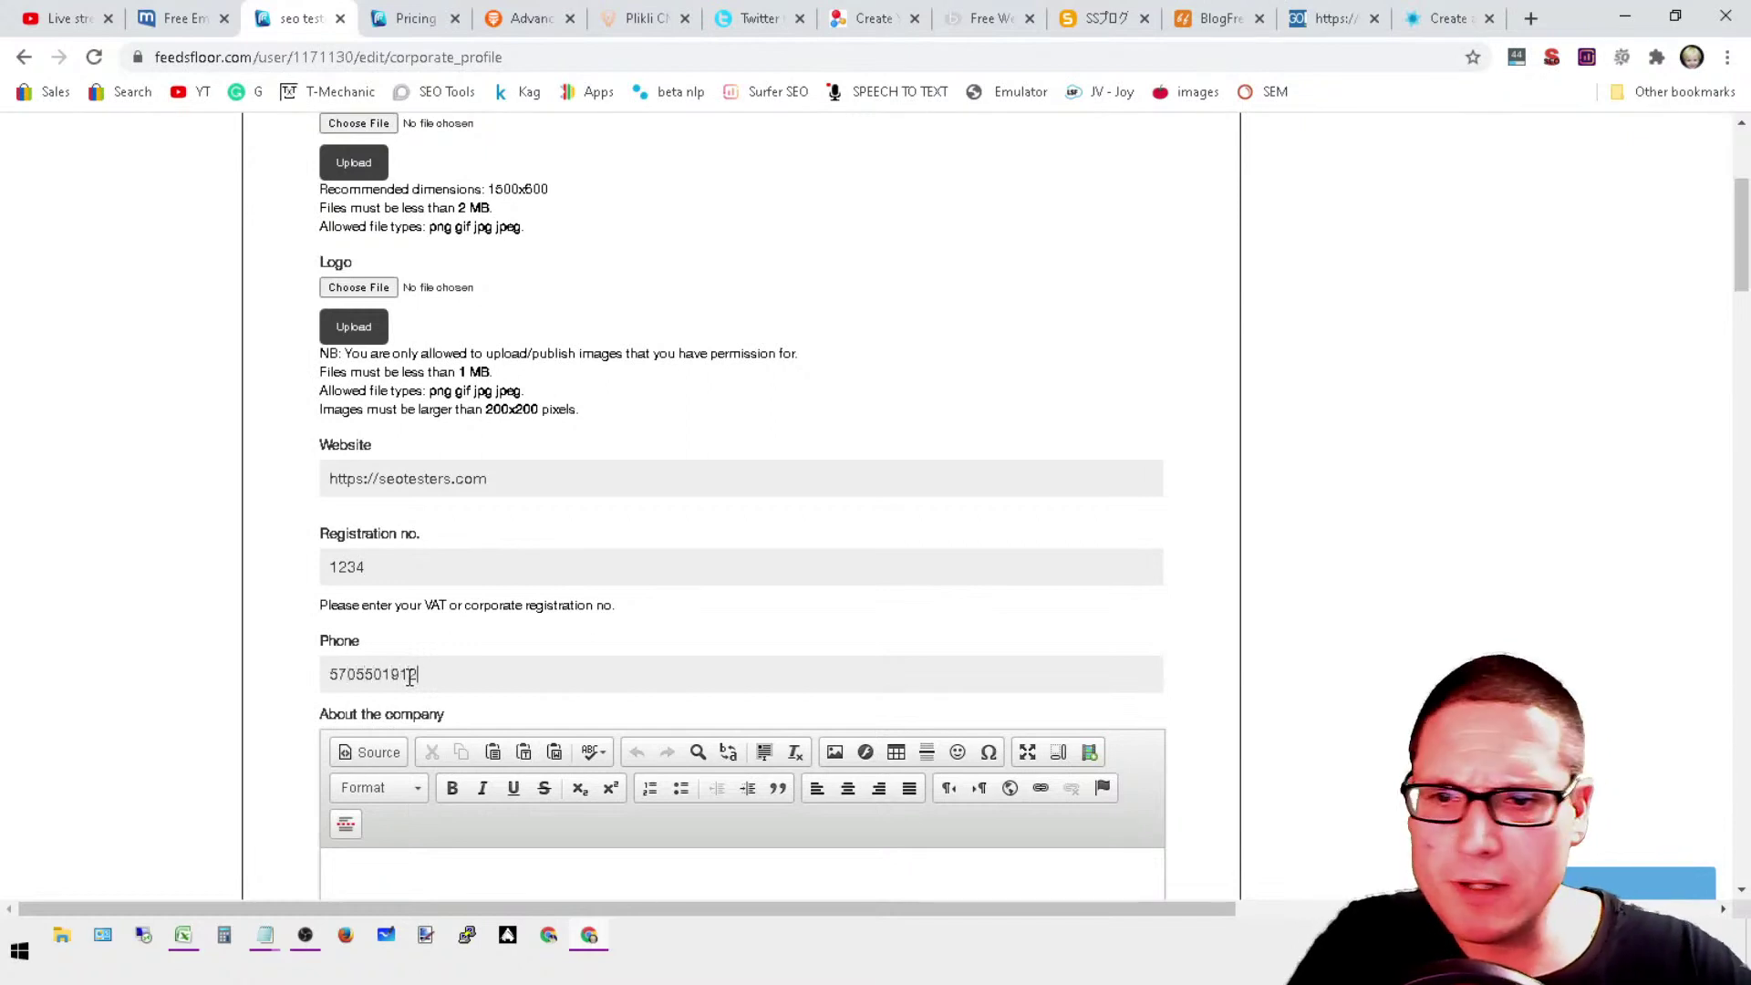
scroll(415, 677, "down", 6)
Step: Paste the copied backlinks and address into the About the company editor
left_click(500, 361)
right_click(321, 338)
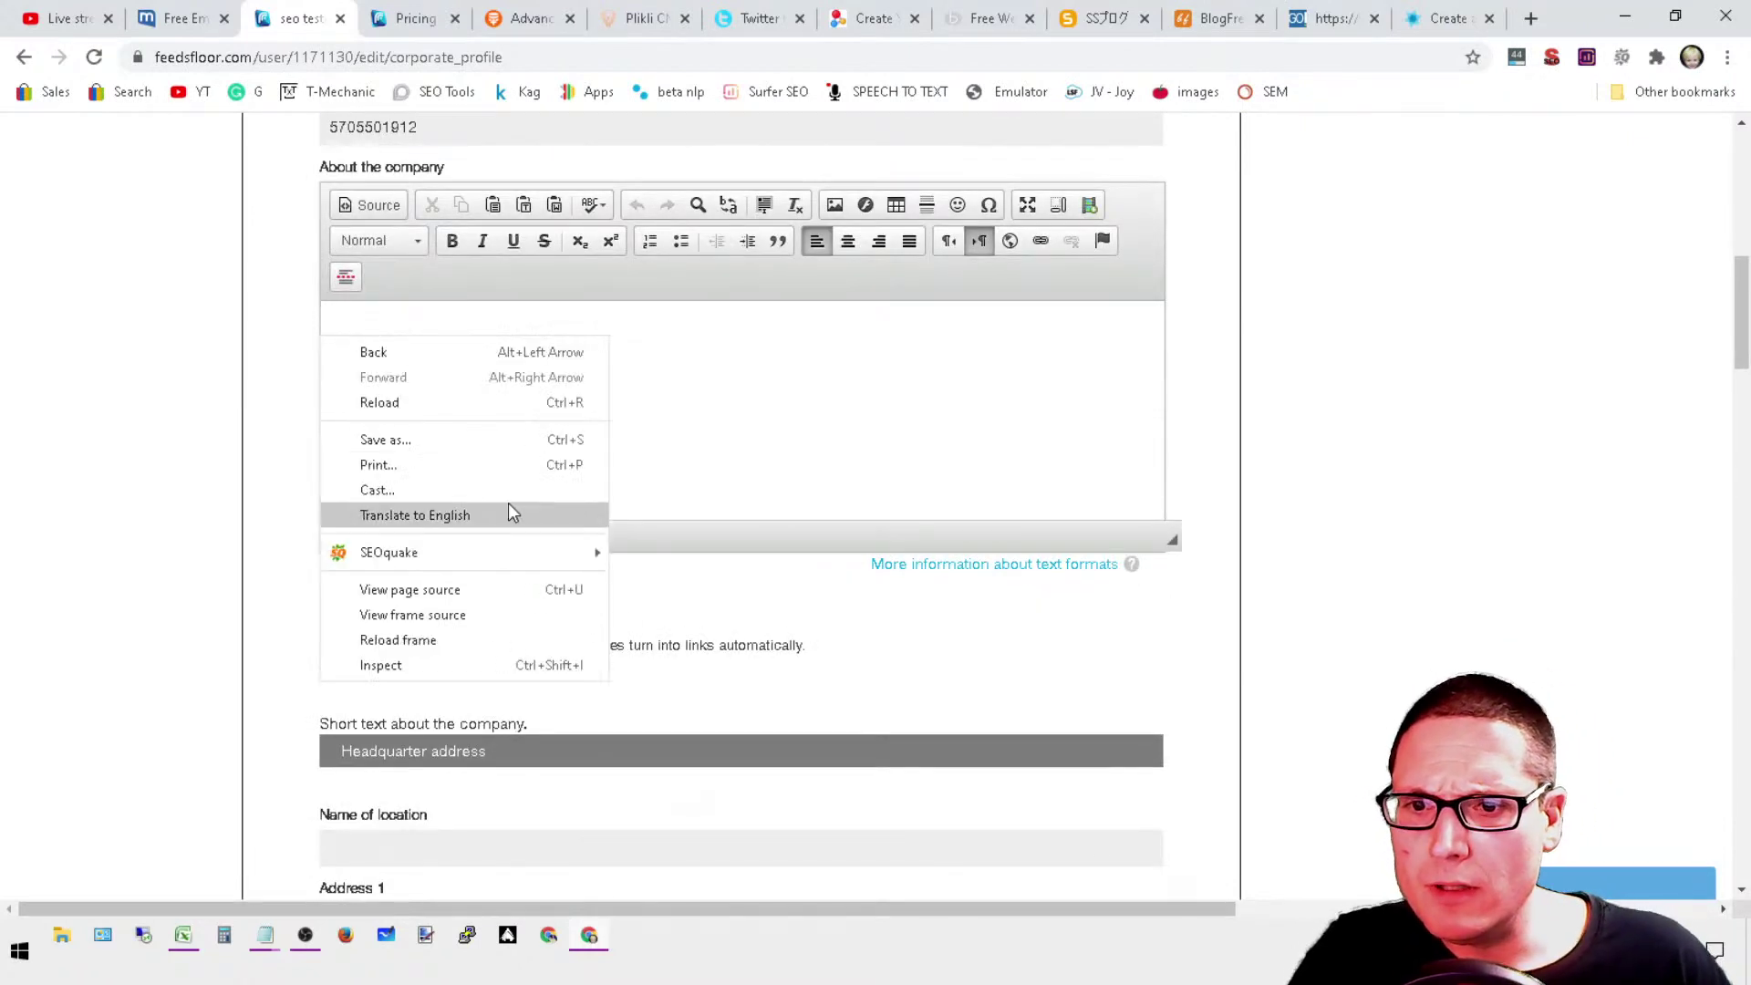
left_click(799, 387)
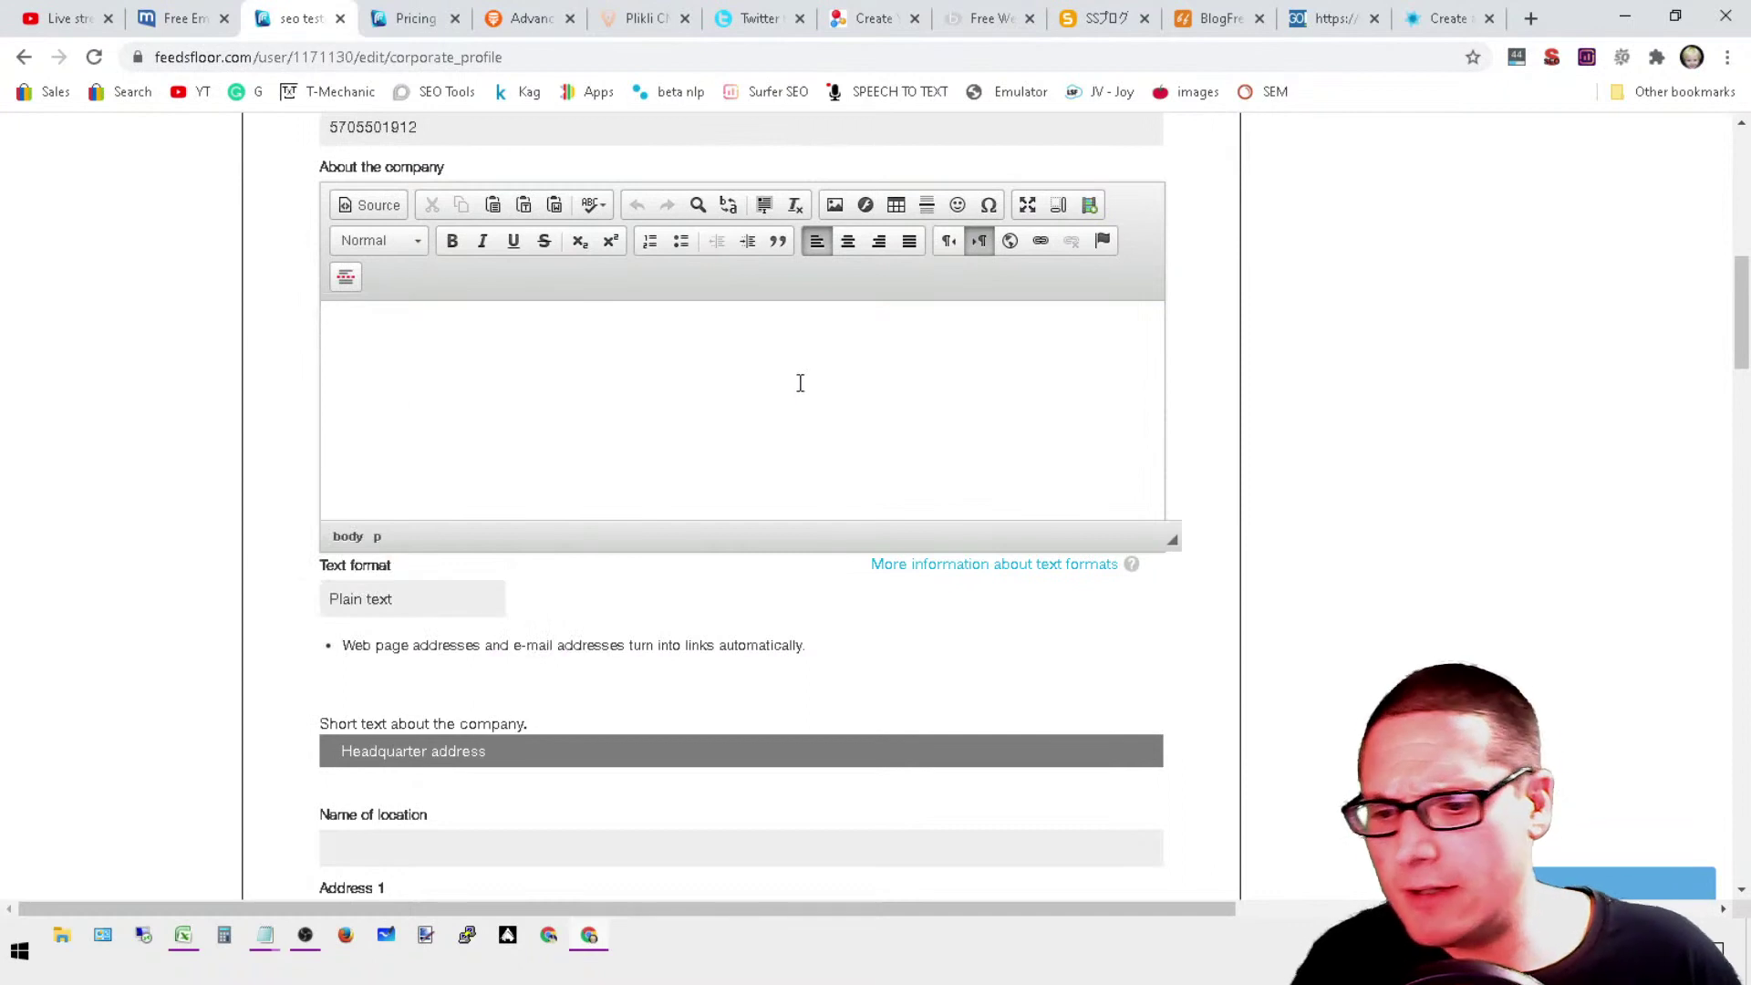
key("ctrl+v")
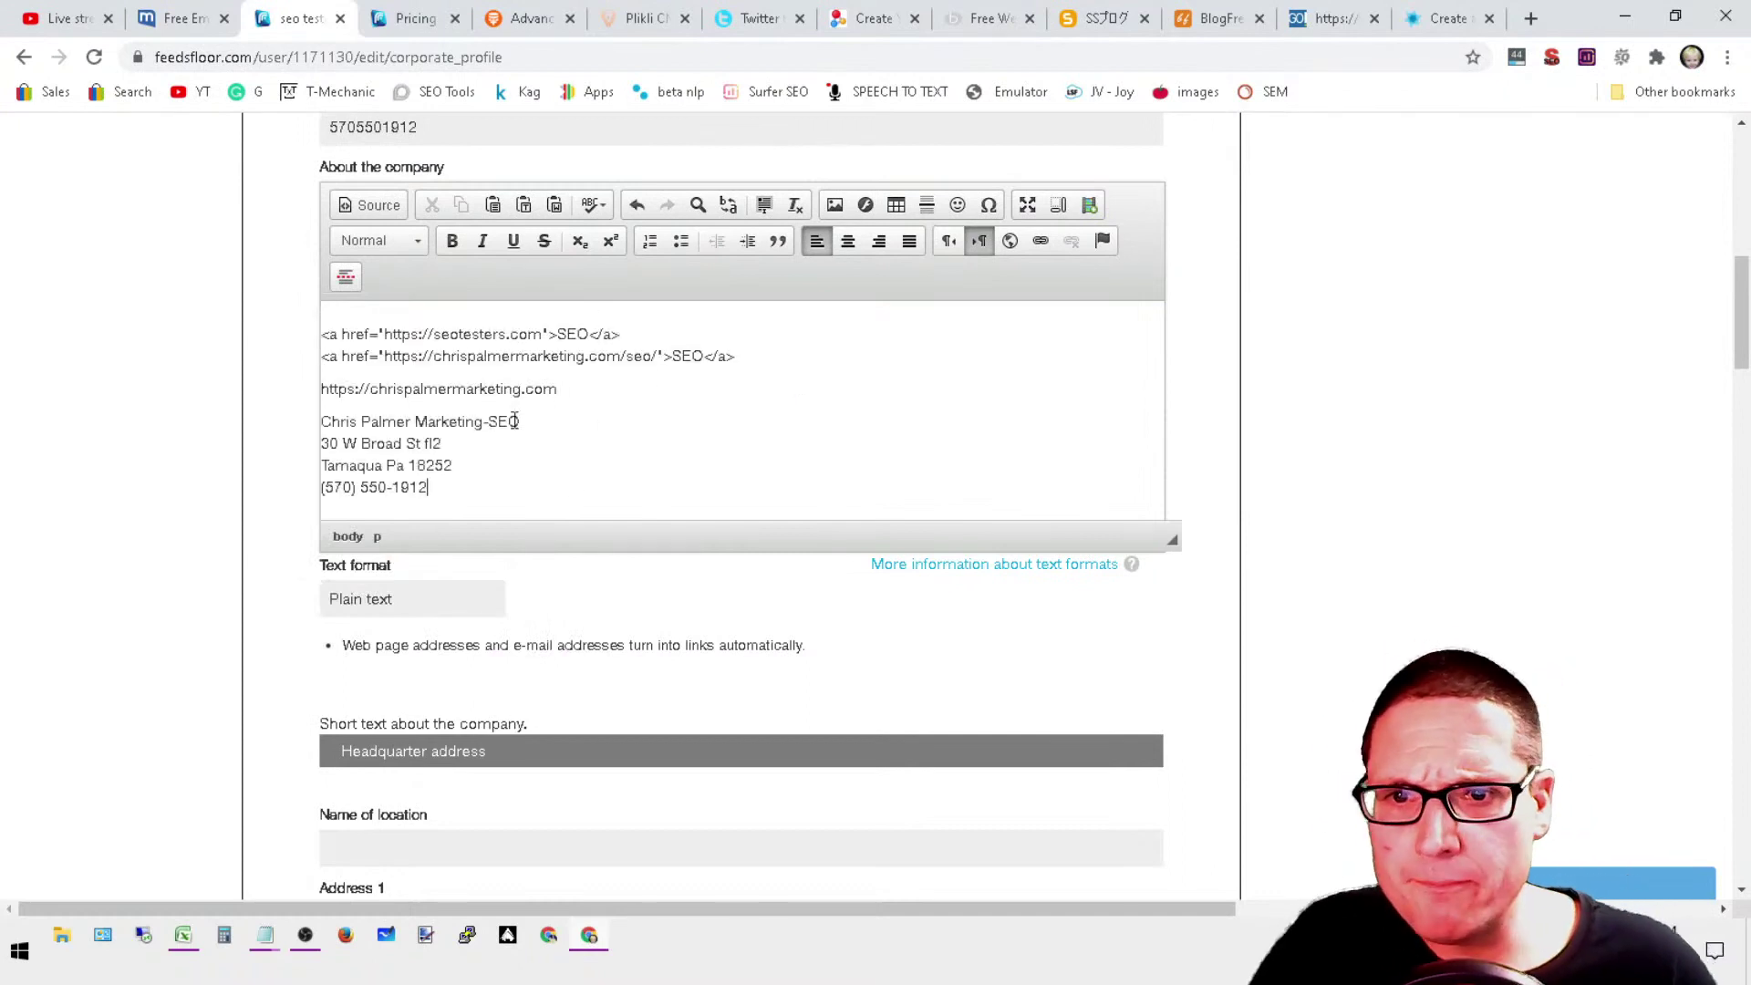
Step: Select the two HTML link lines and open the link settings, then cancel without changes
left_click_drag(771, 359, 400, 301)
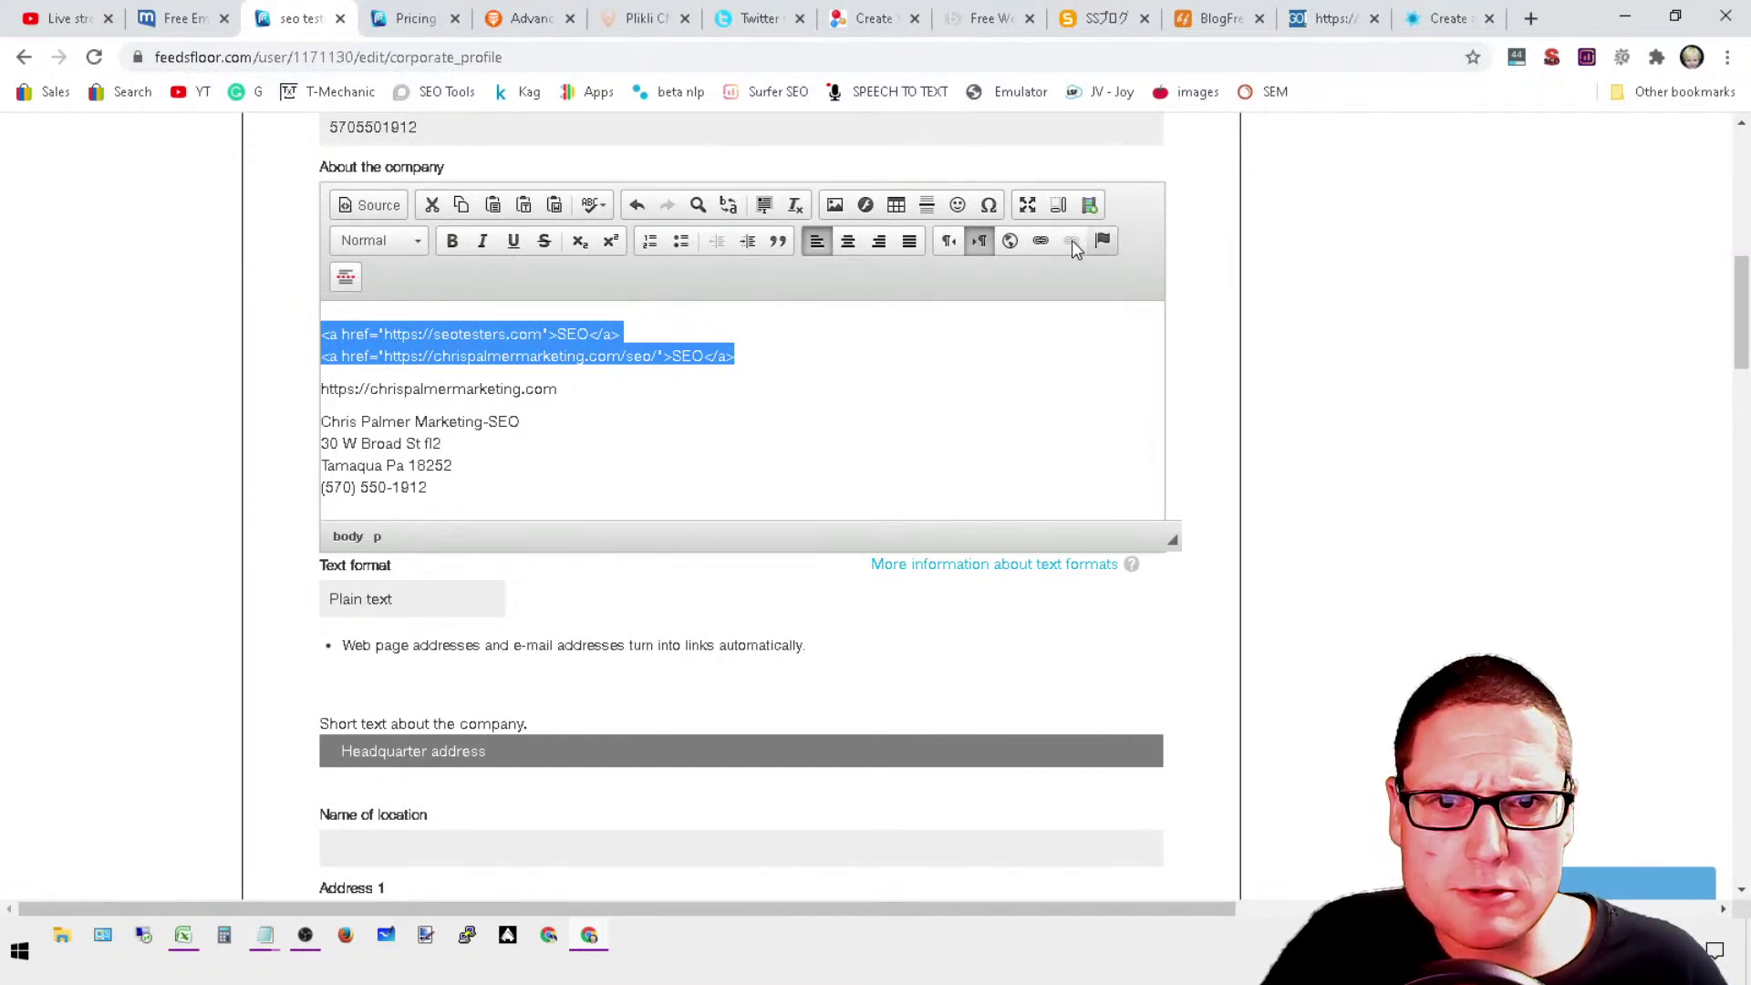
left_click(1045, 241)
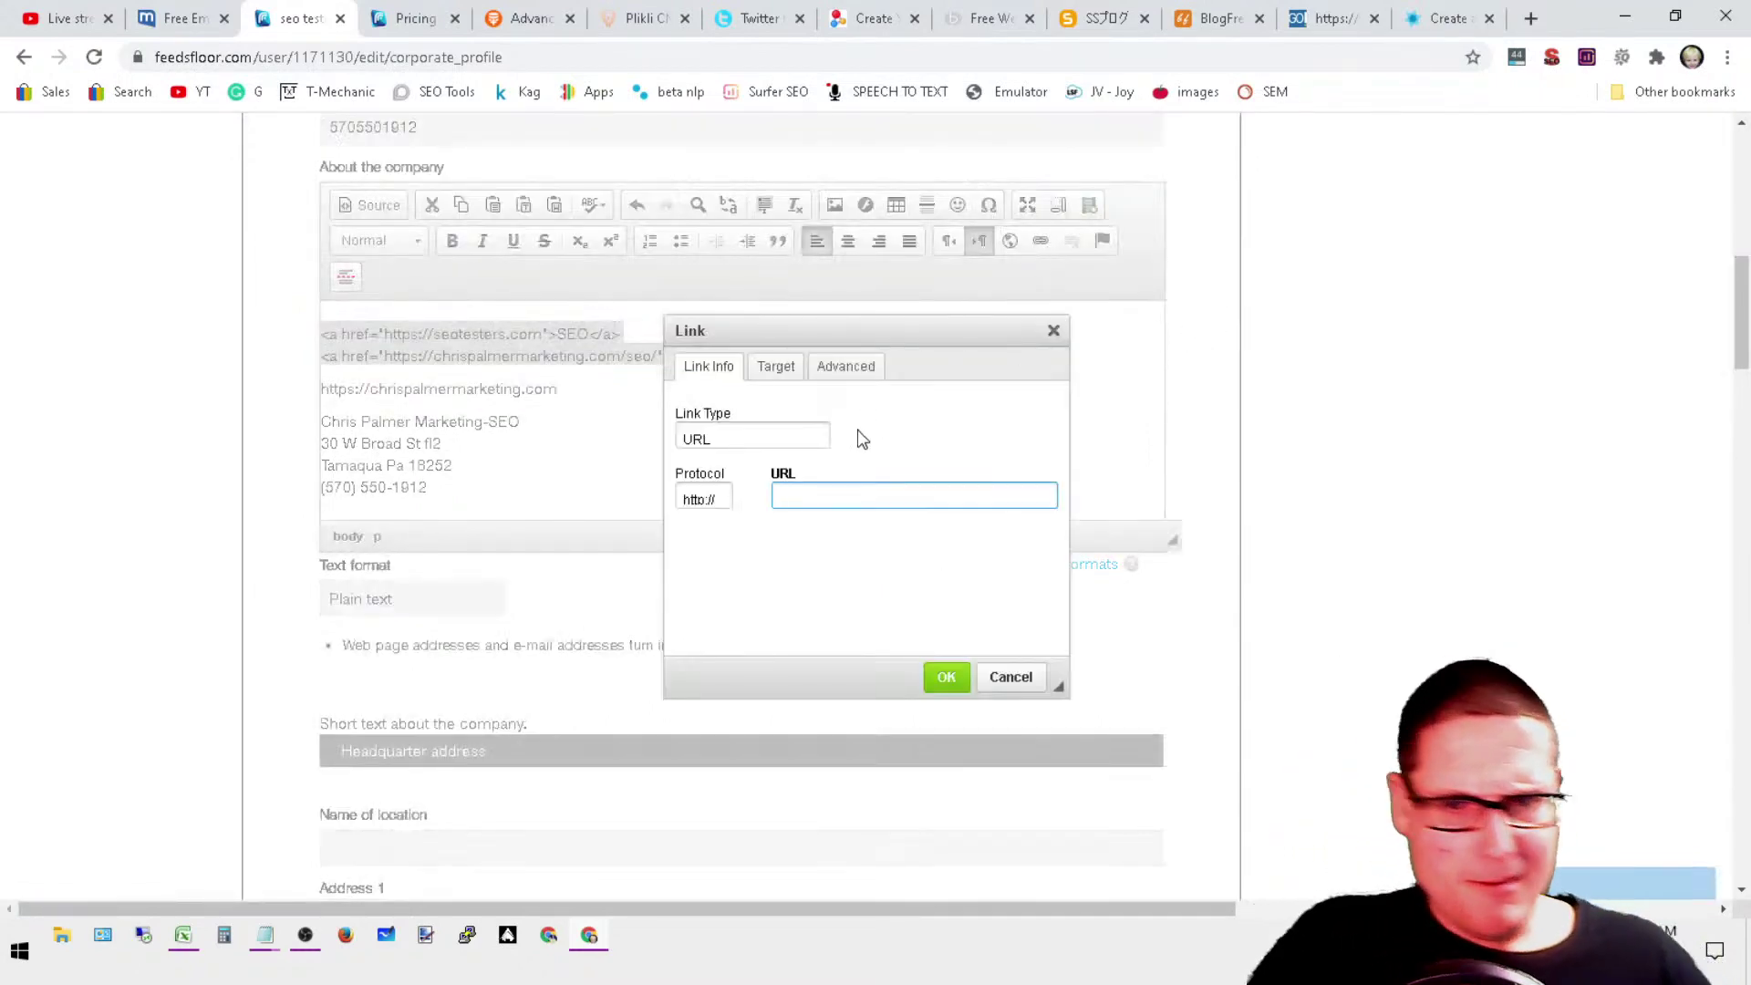
left_click(456, 335)
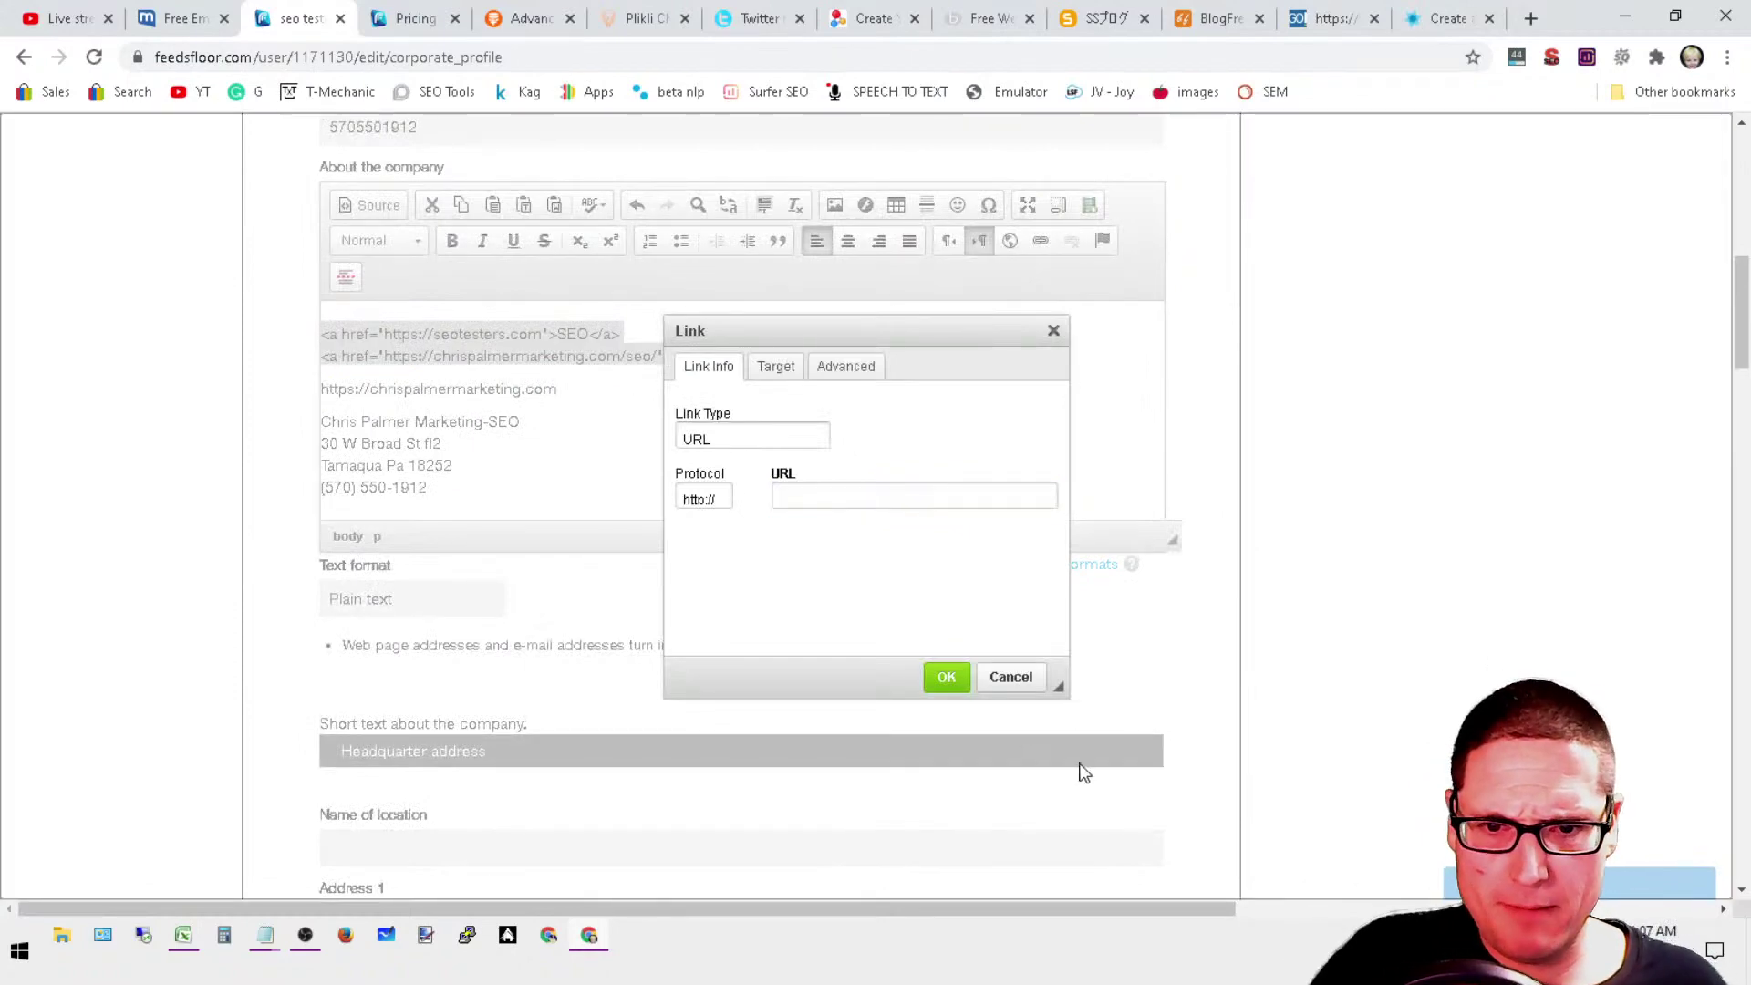
left_click(1021, 682)
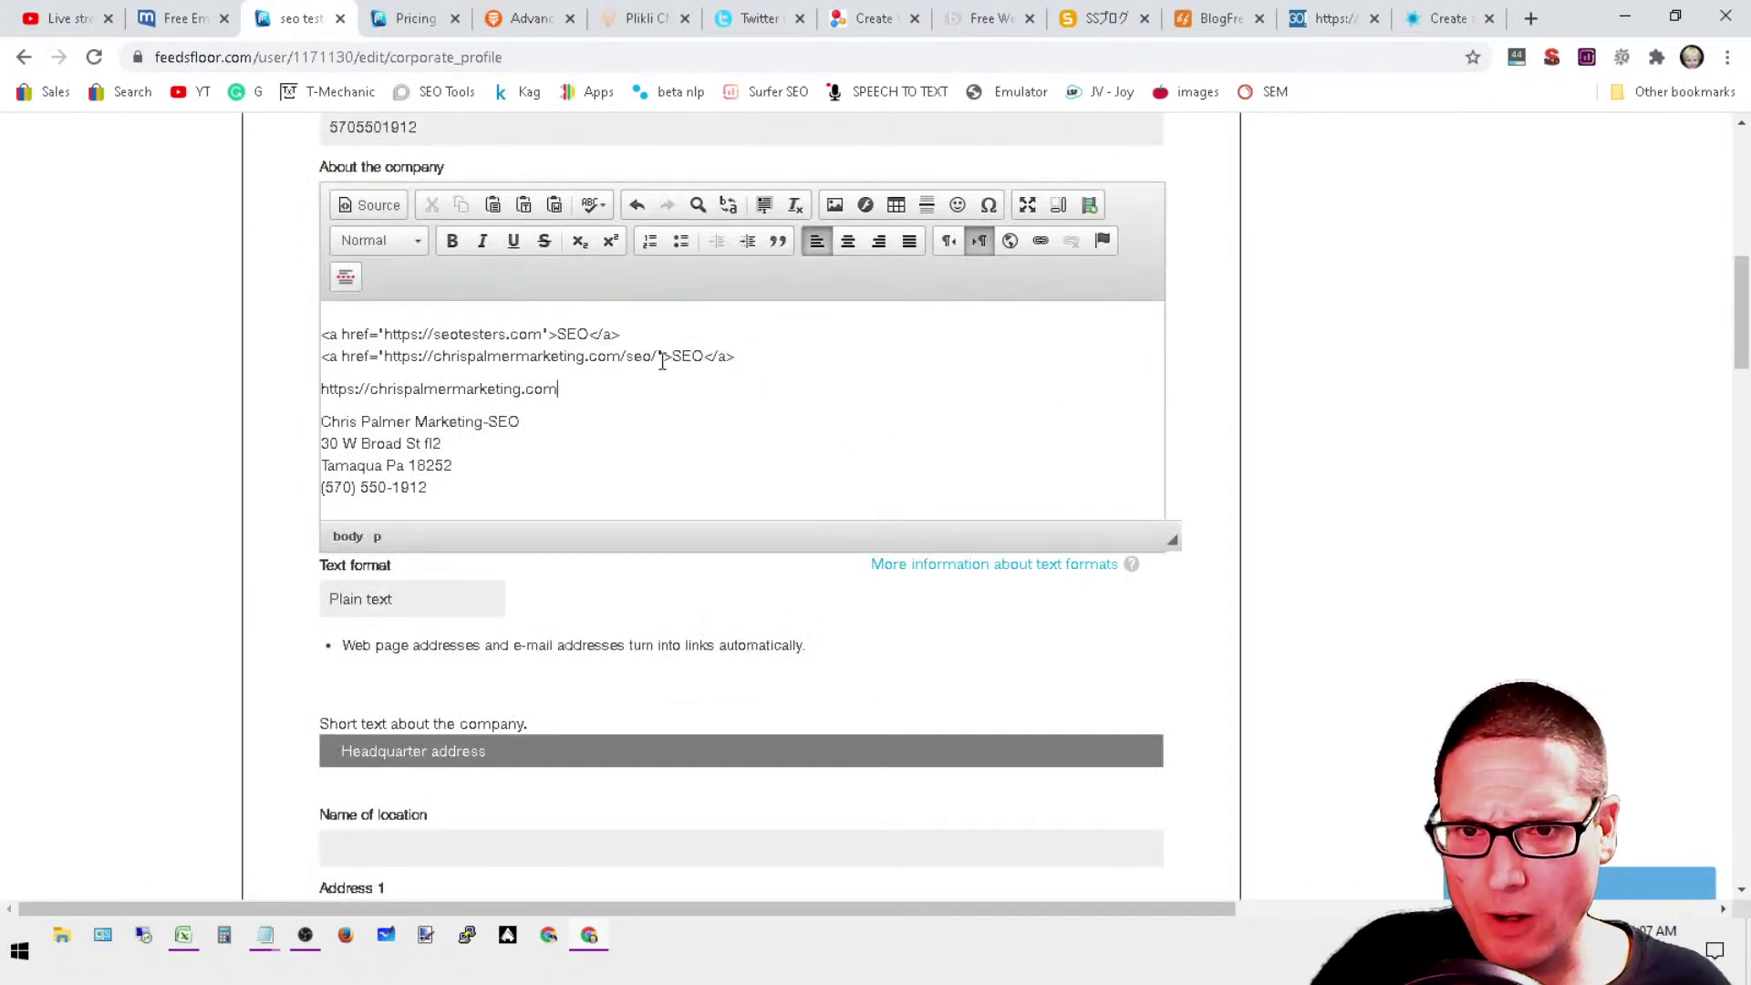
left_click_drag(579, 392, 314, 389)
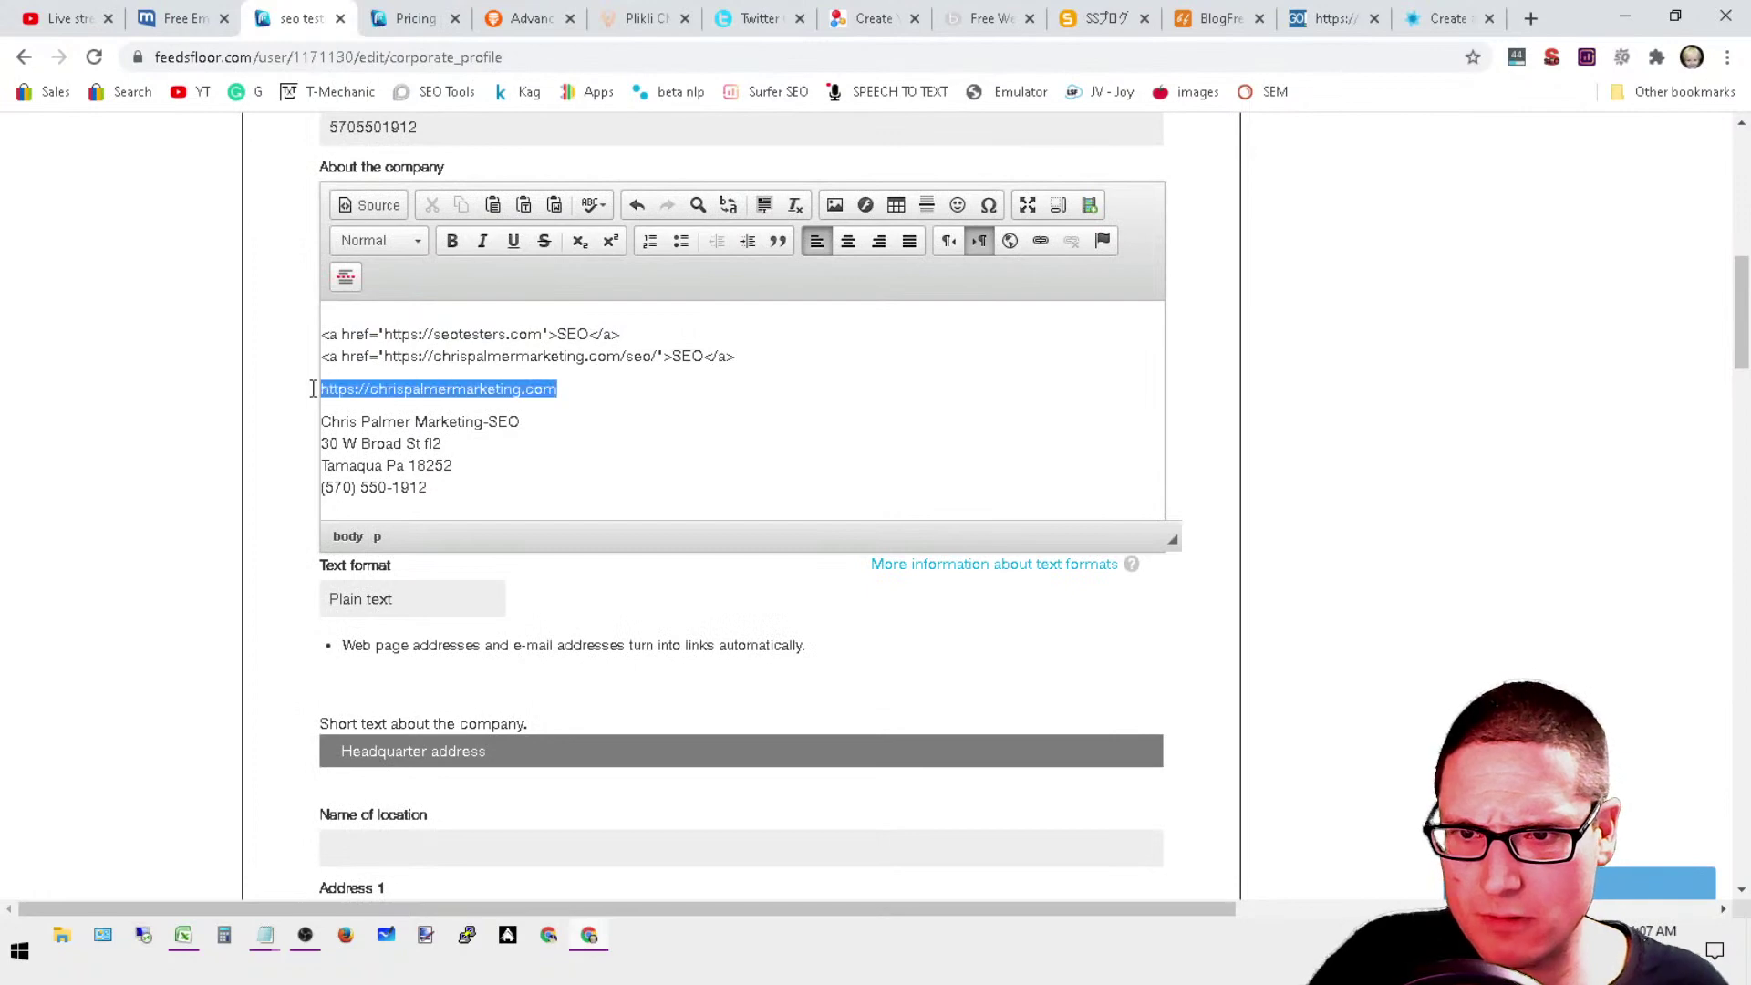
right_click(441, 460)
left_click(402, 435)
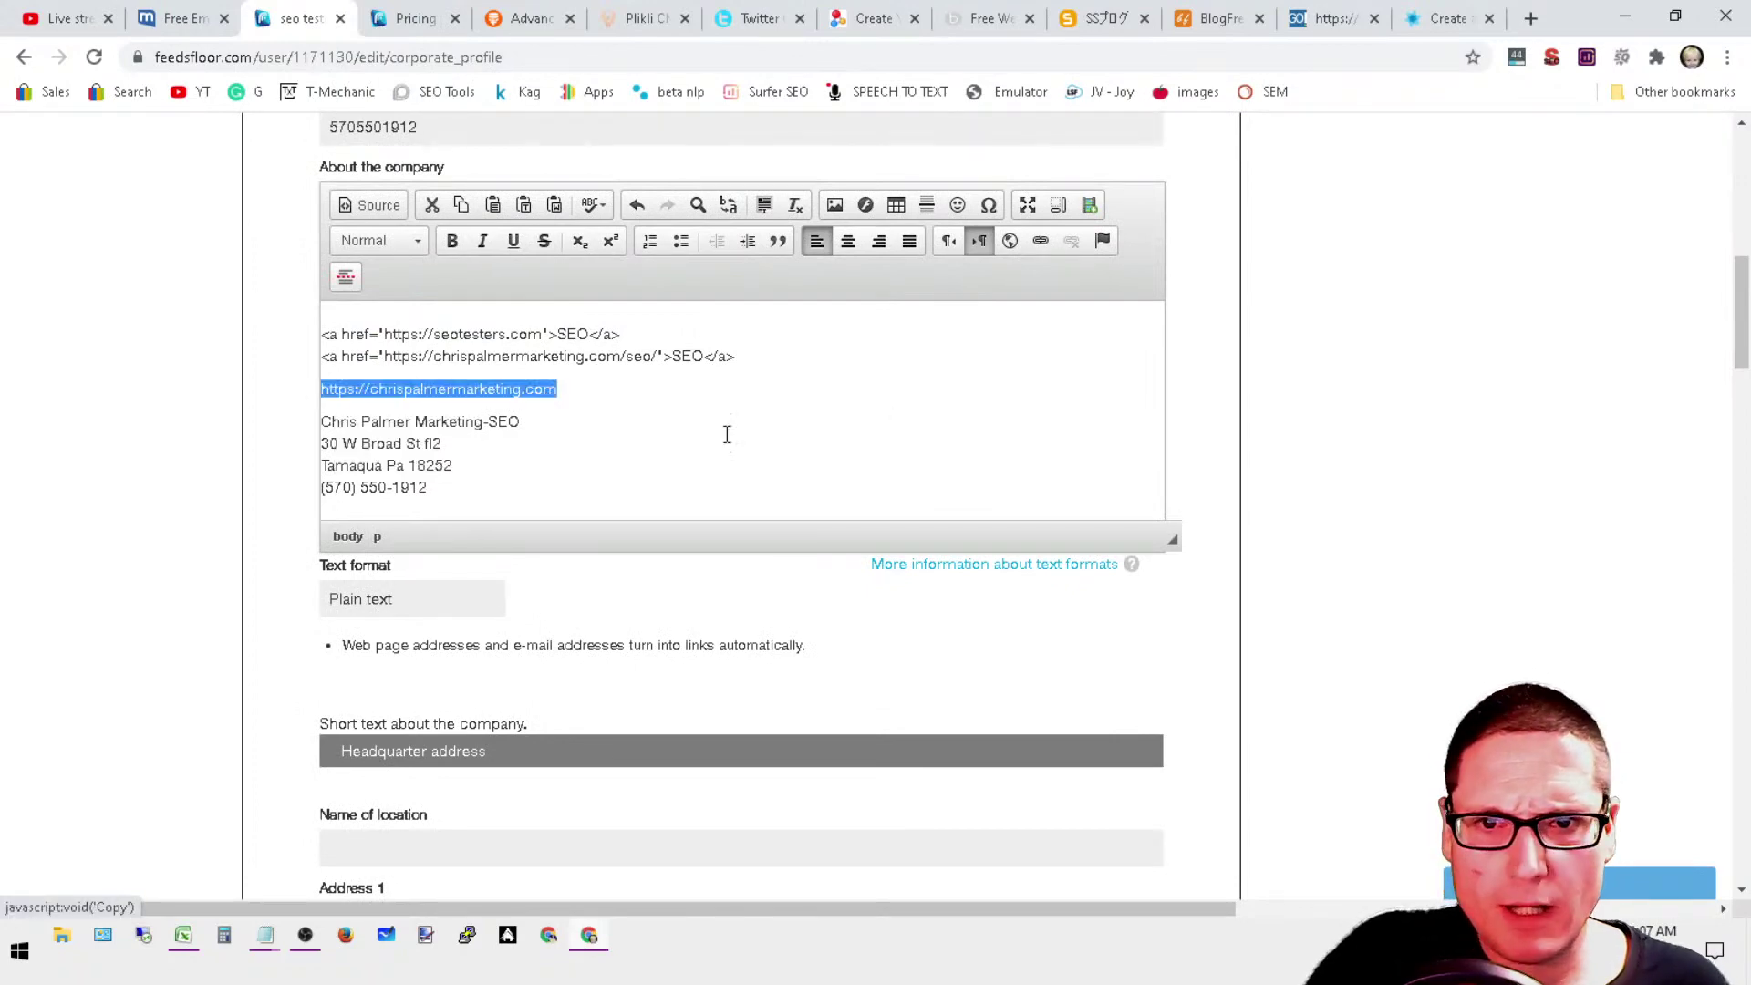
left_click(1040, 242)
right_click(819, 492)
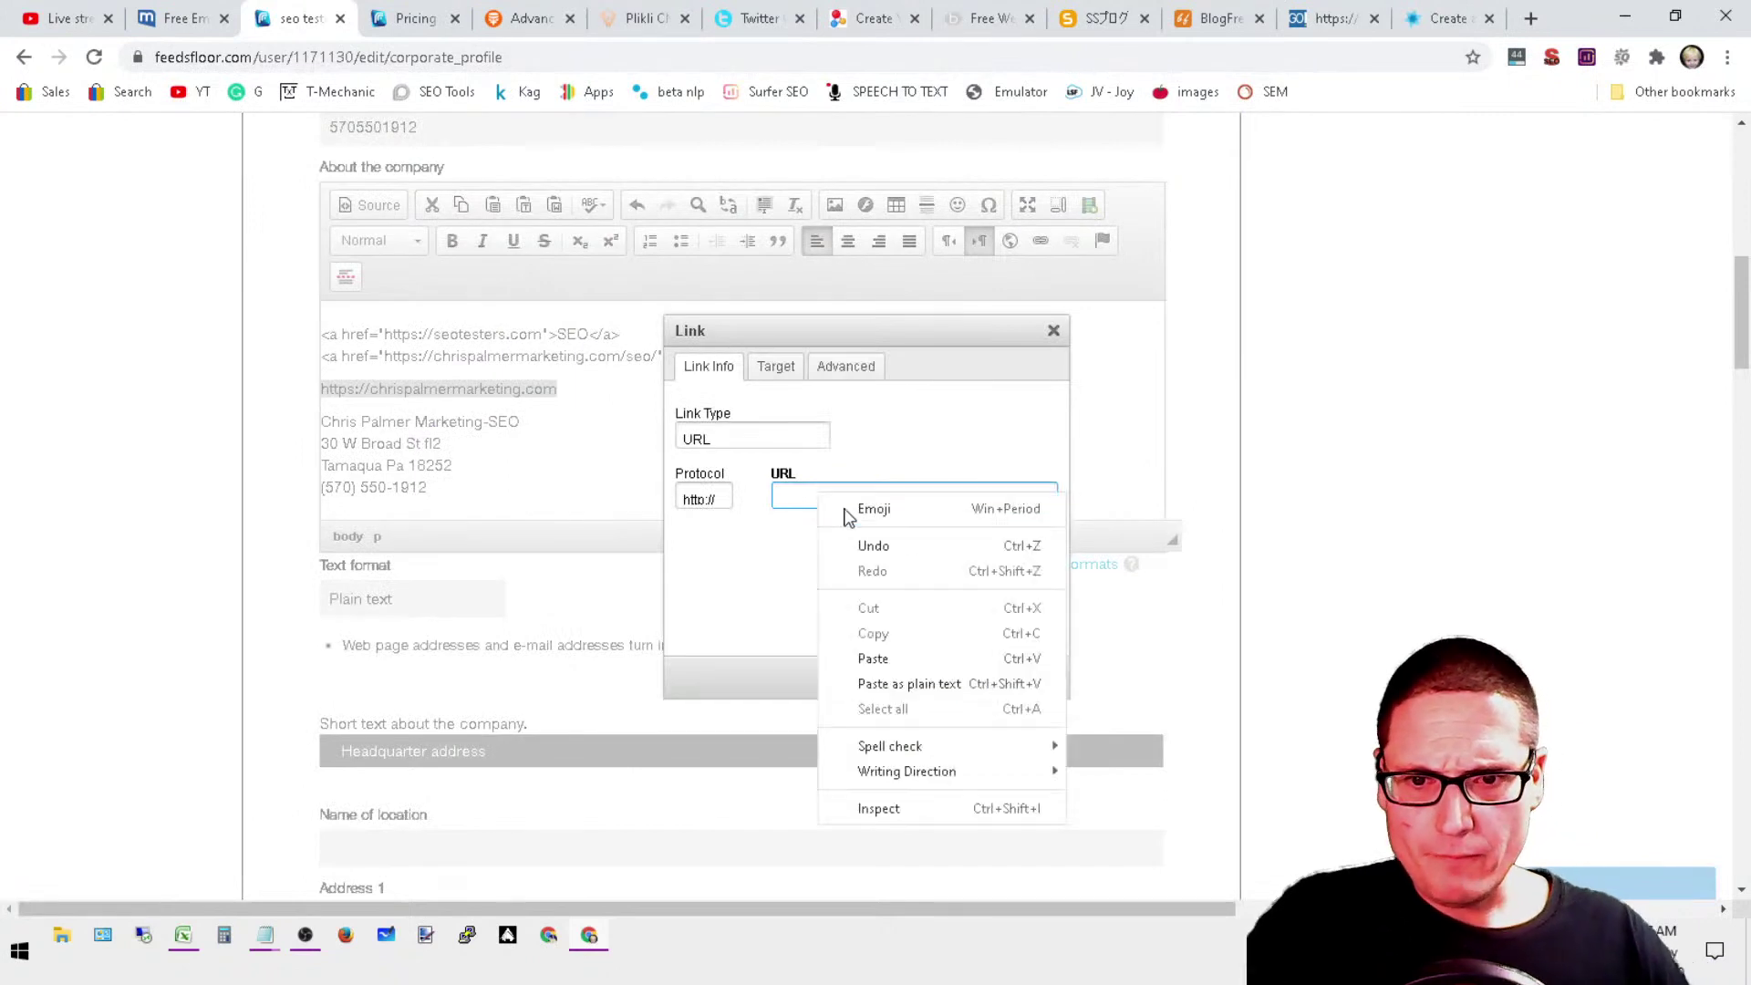
left_click(928, 660)
left_click(707, 499)
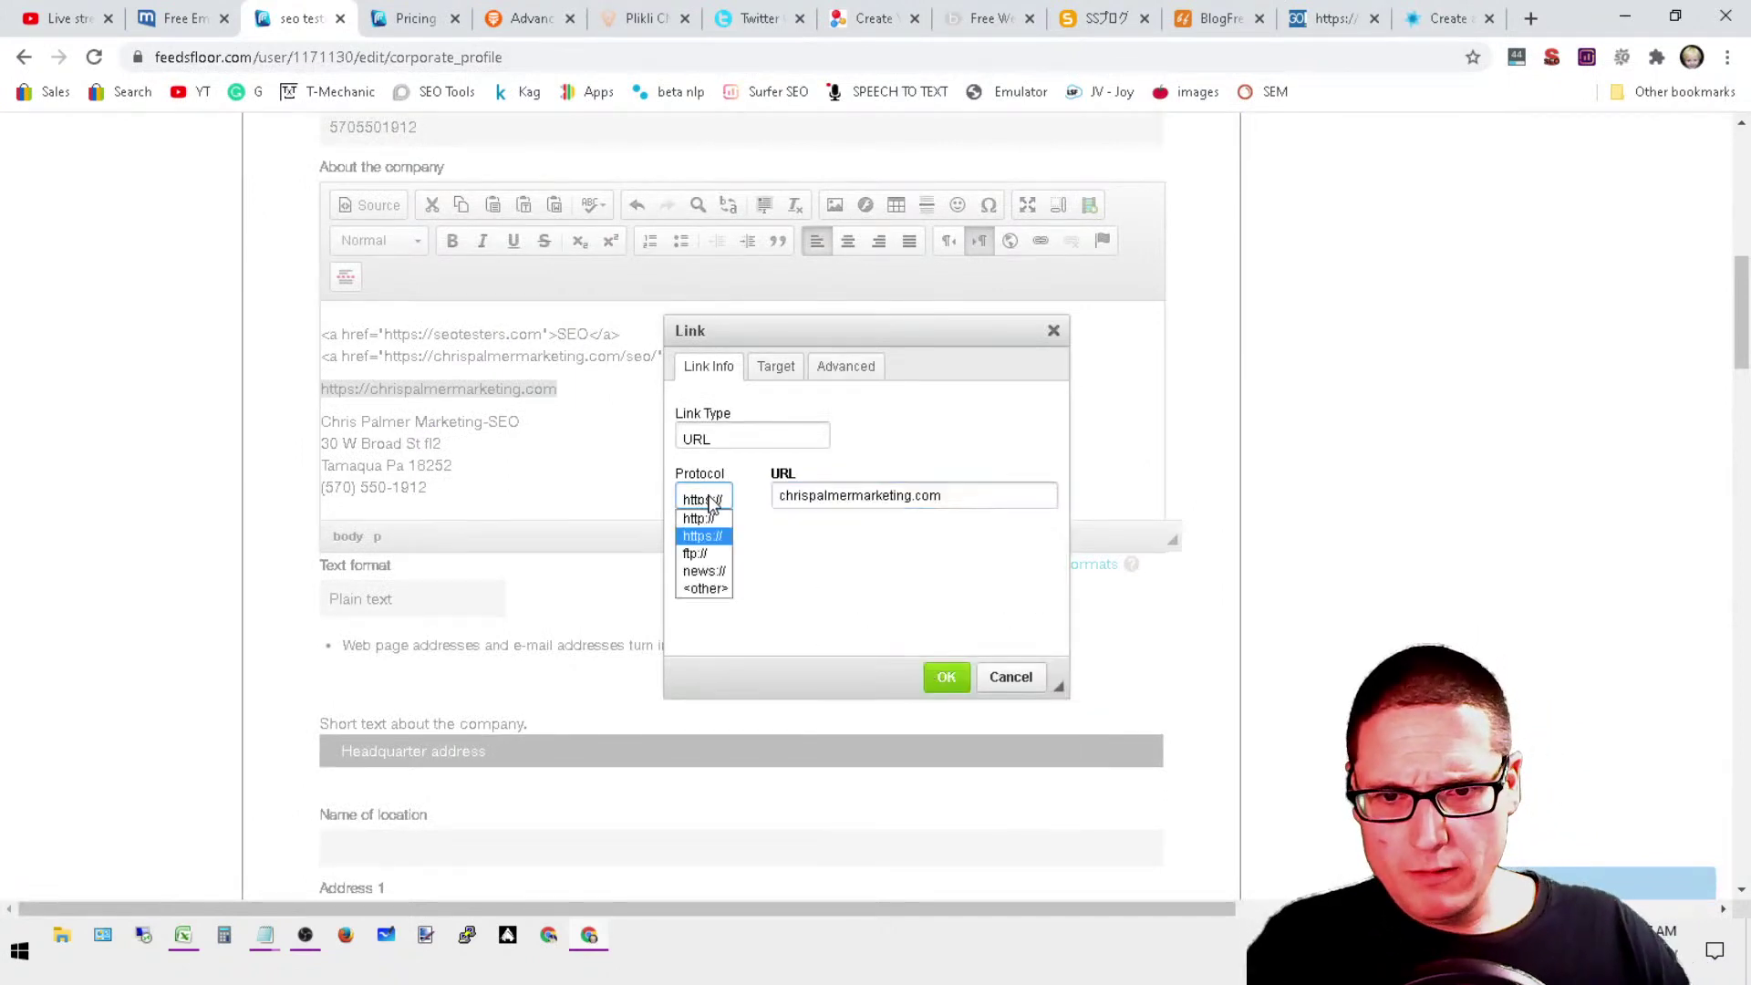
left_click(703, 536)
left_click(982, 500)
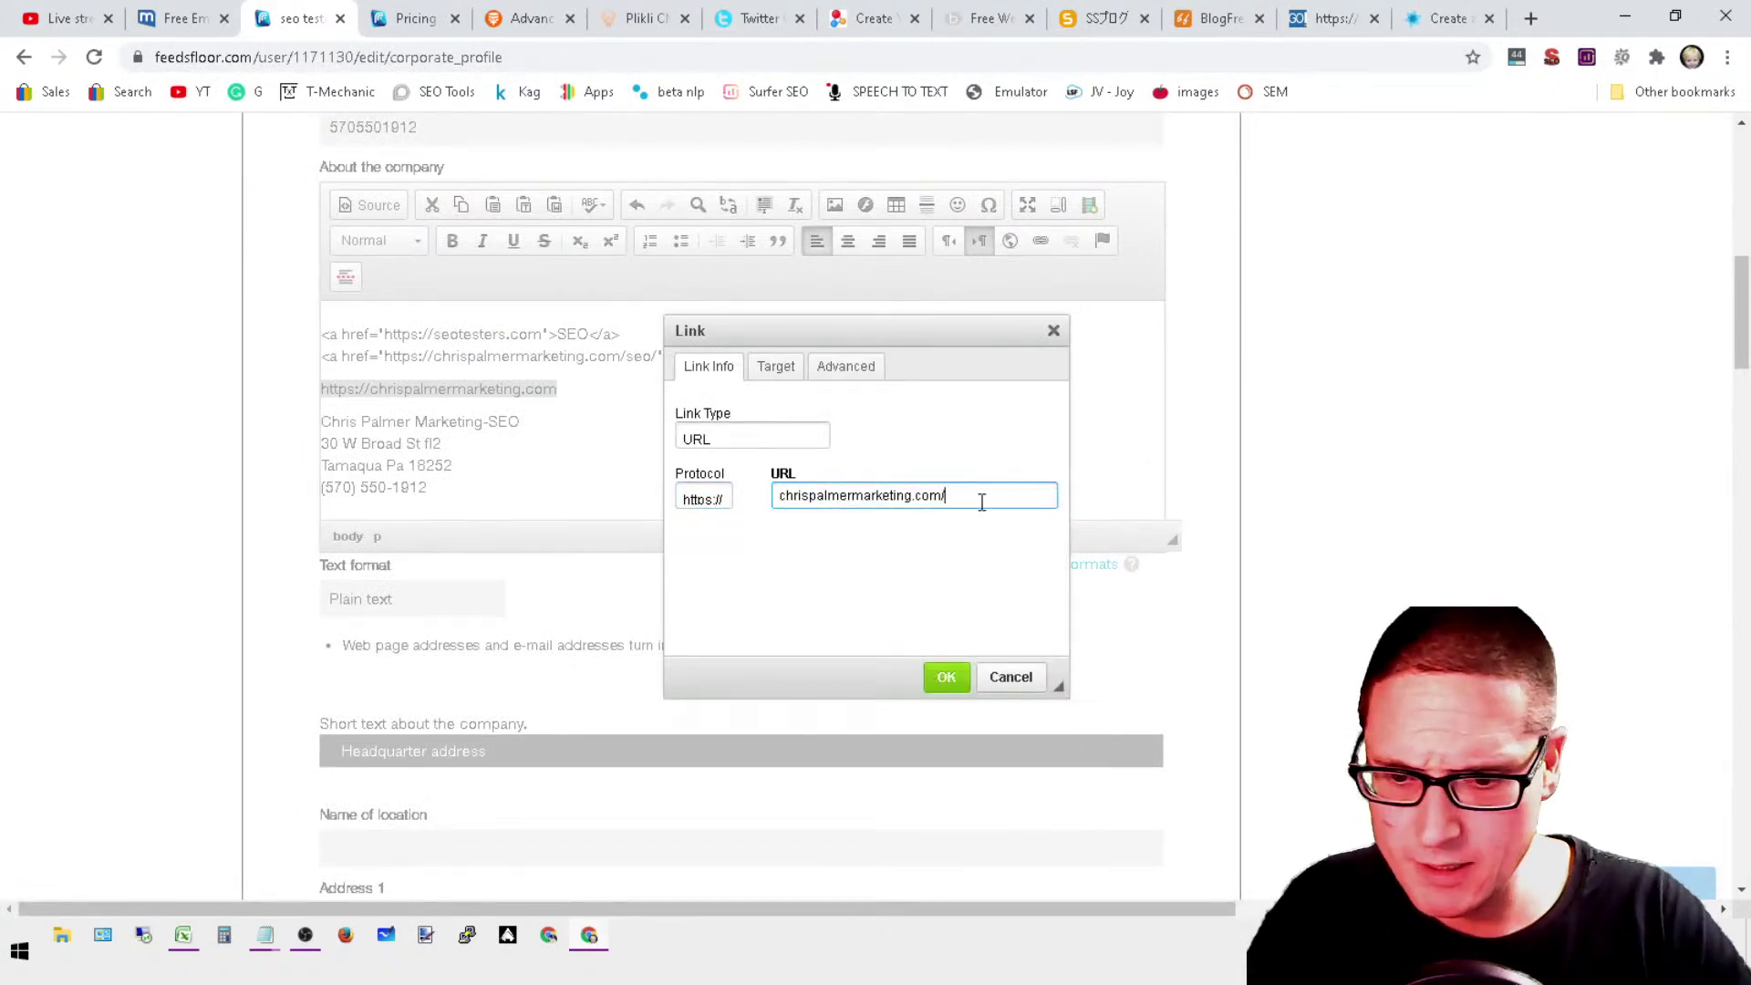
left_click(943, 677)
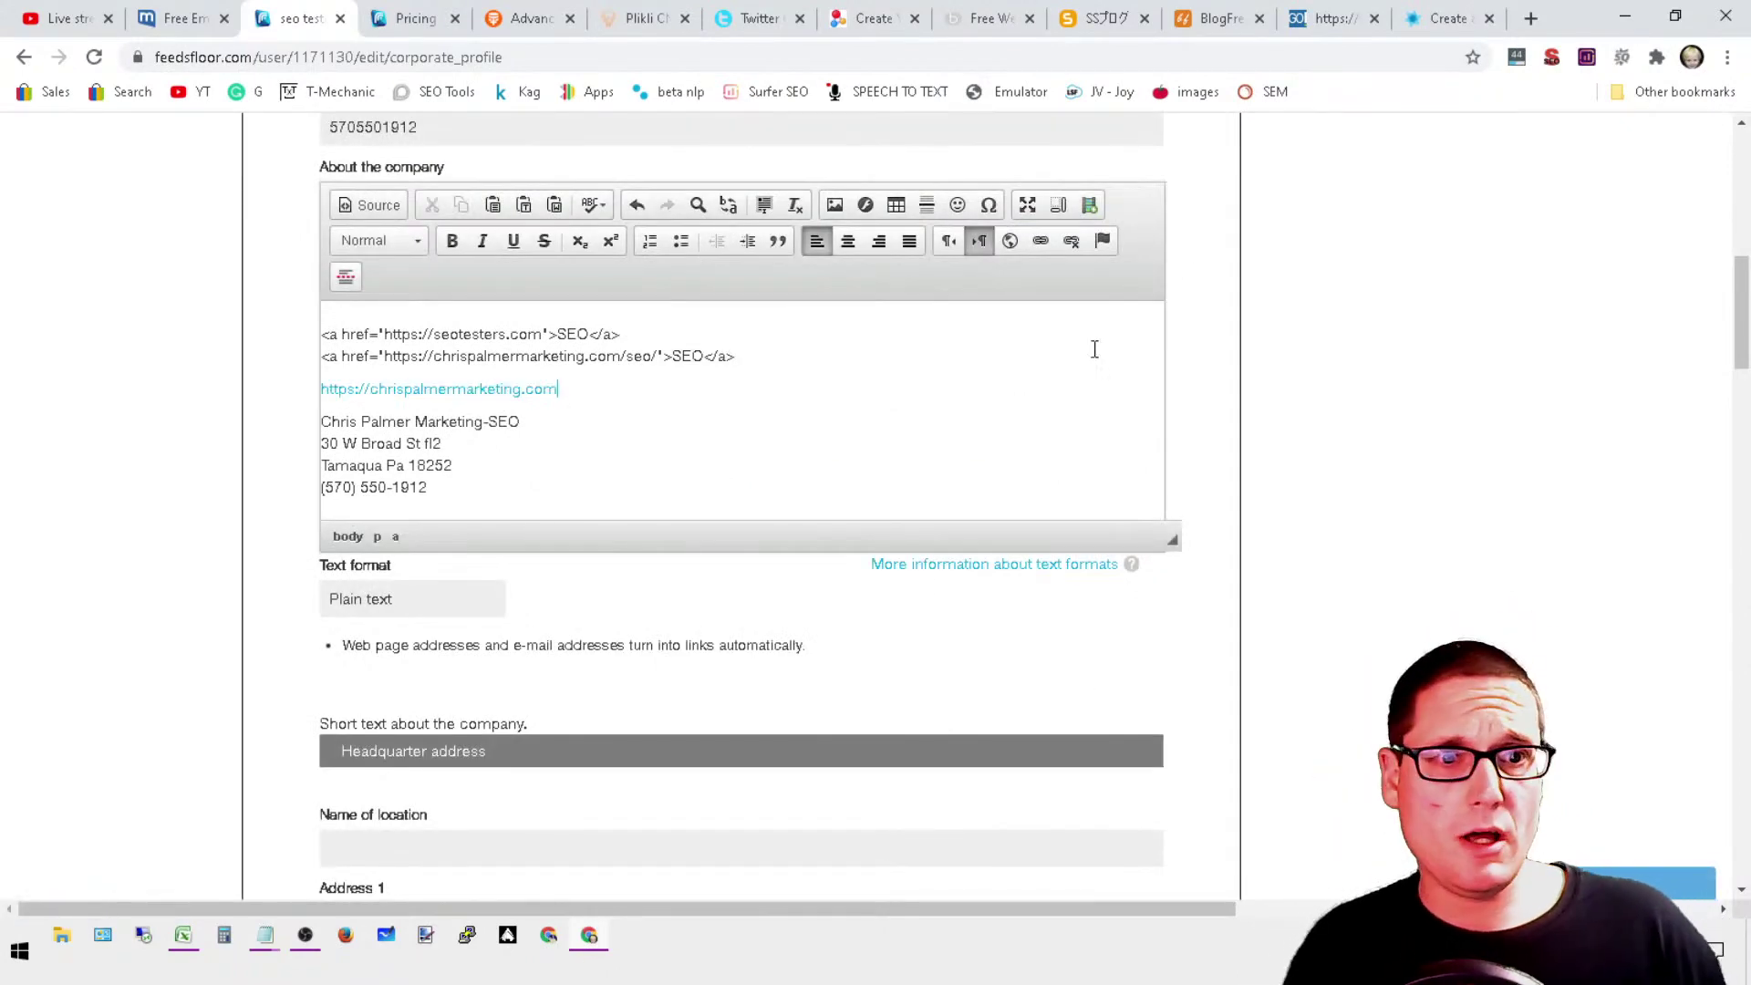
Step: Try saving the profile, which fails on missing Type of organization, then go to bookmarktalk.info
scroll(599, 516, "down", 13)
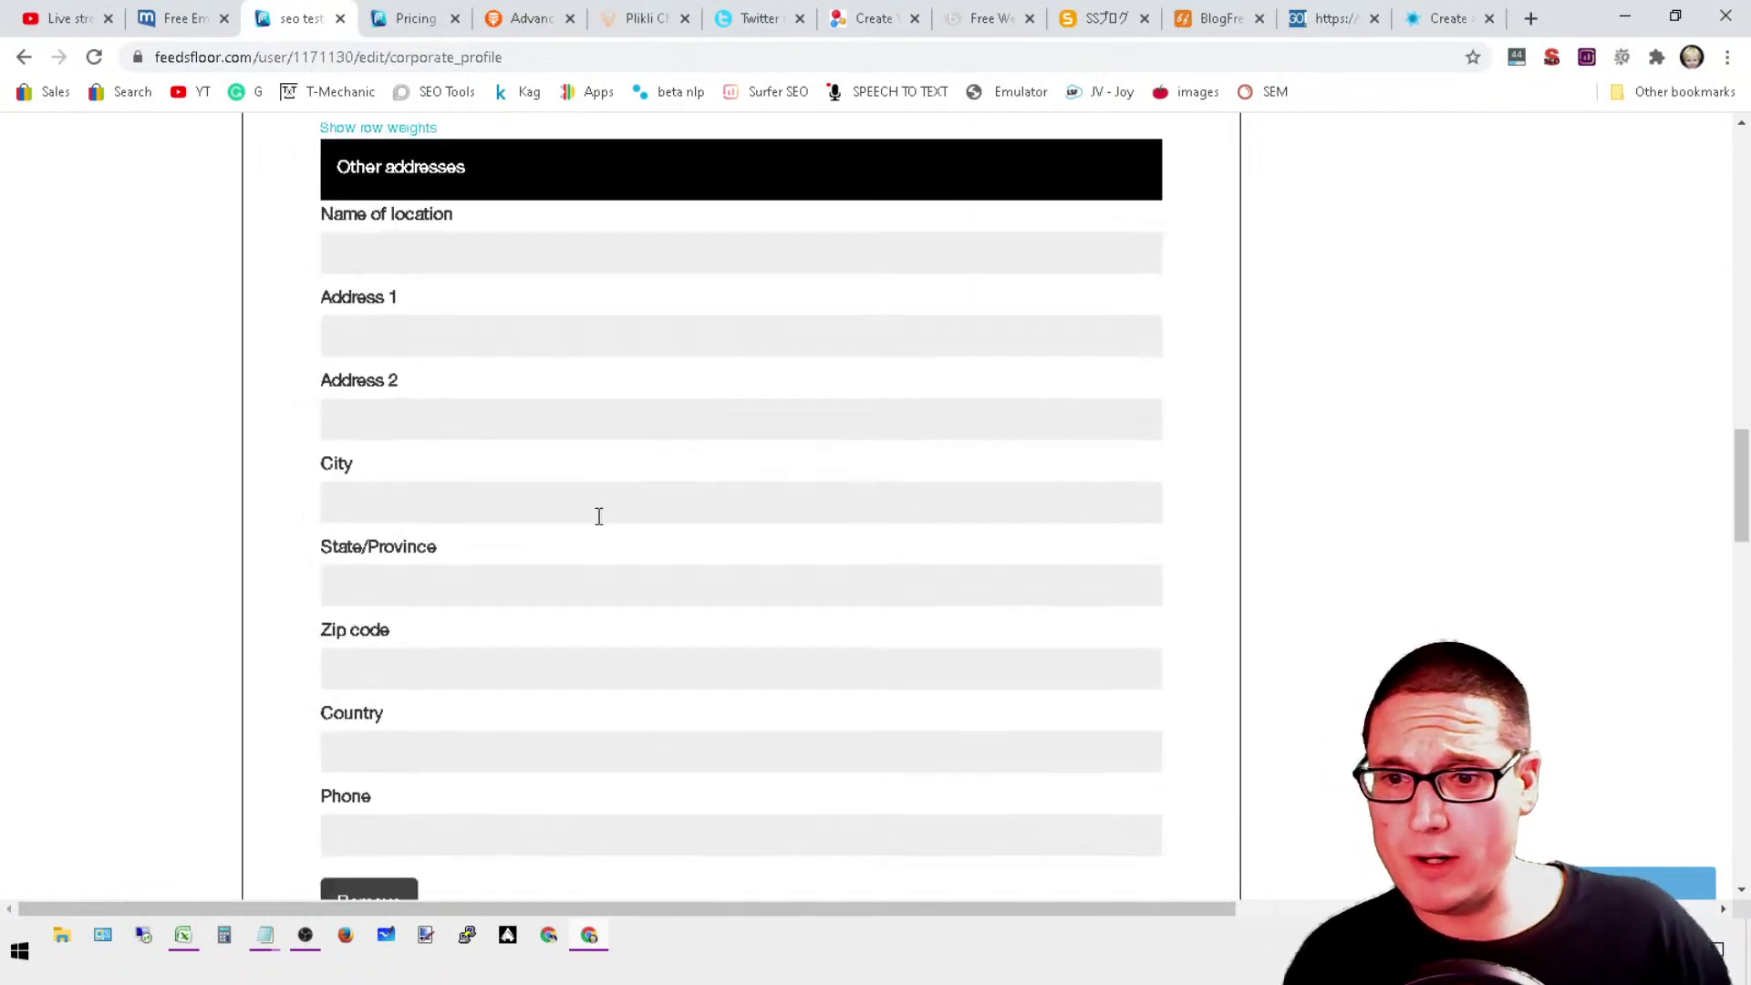
scroll(818, 367, "down", 5)
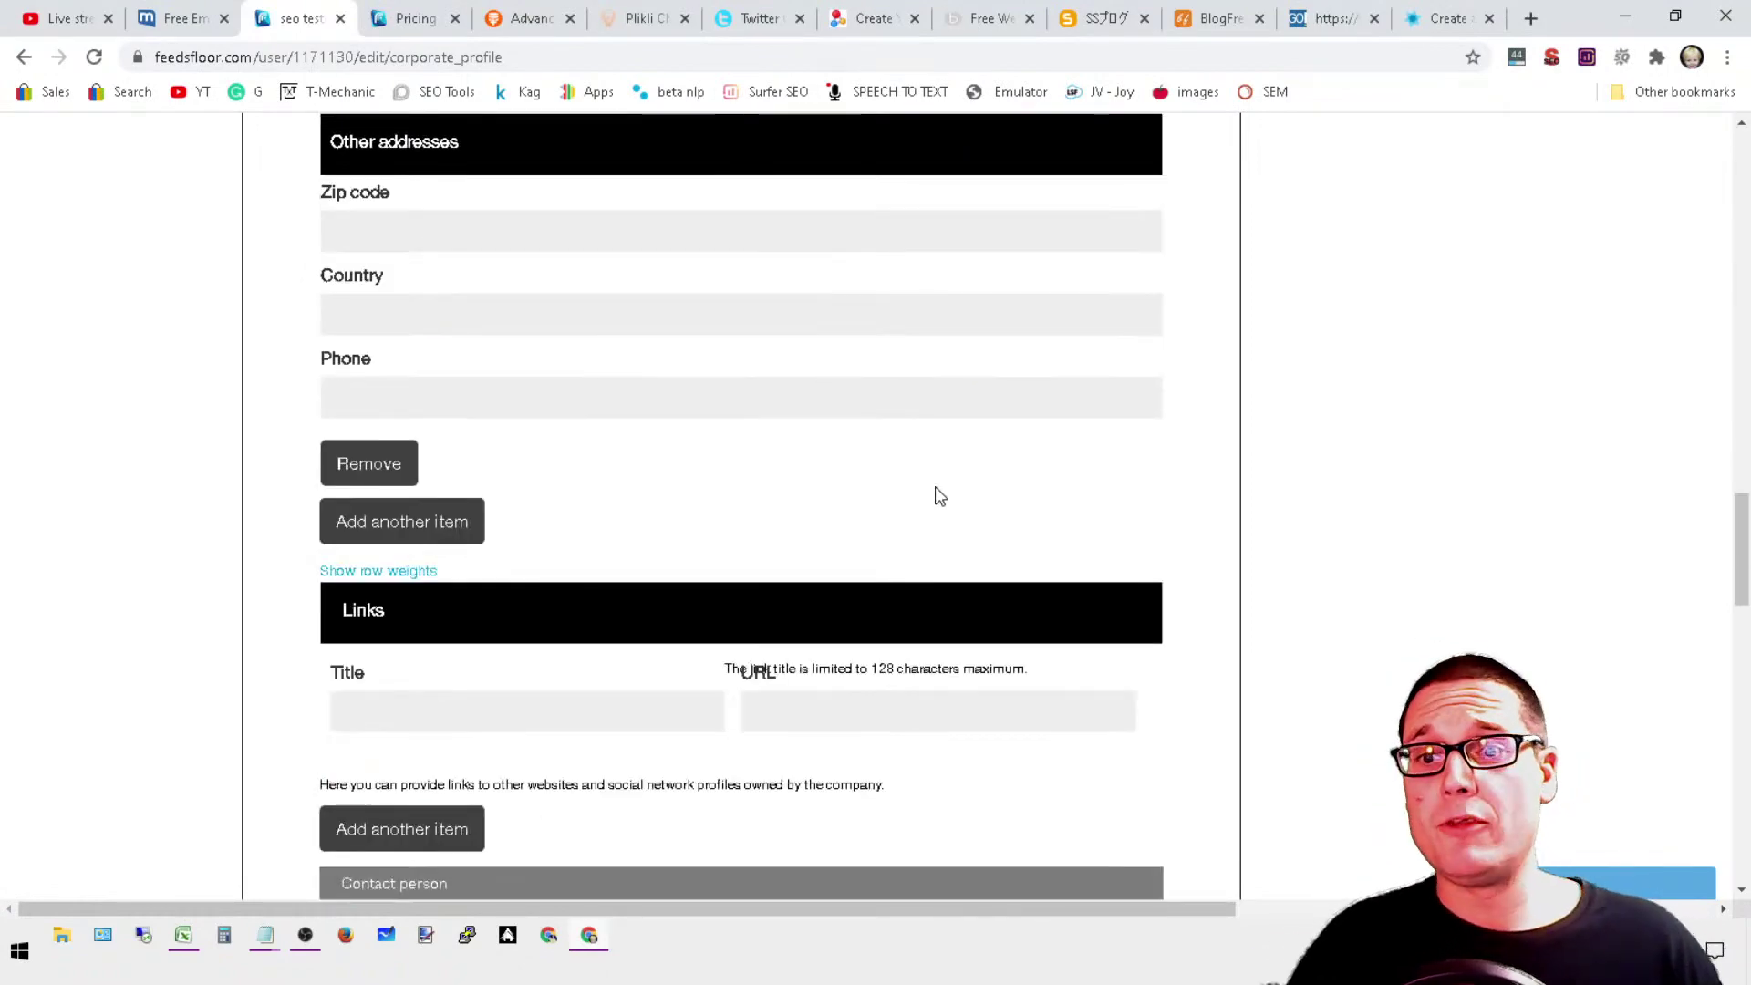
scroll(708, 621, "down", 10)
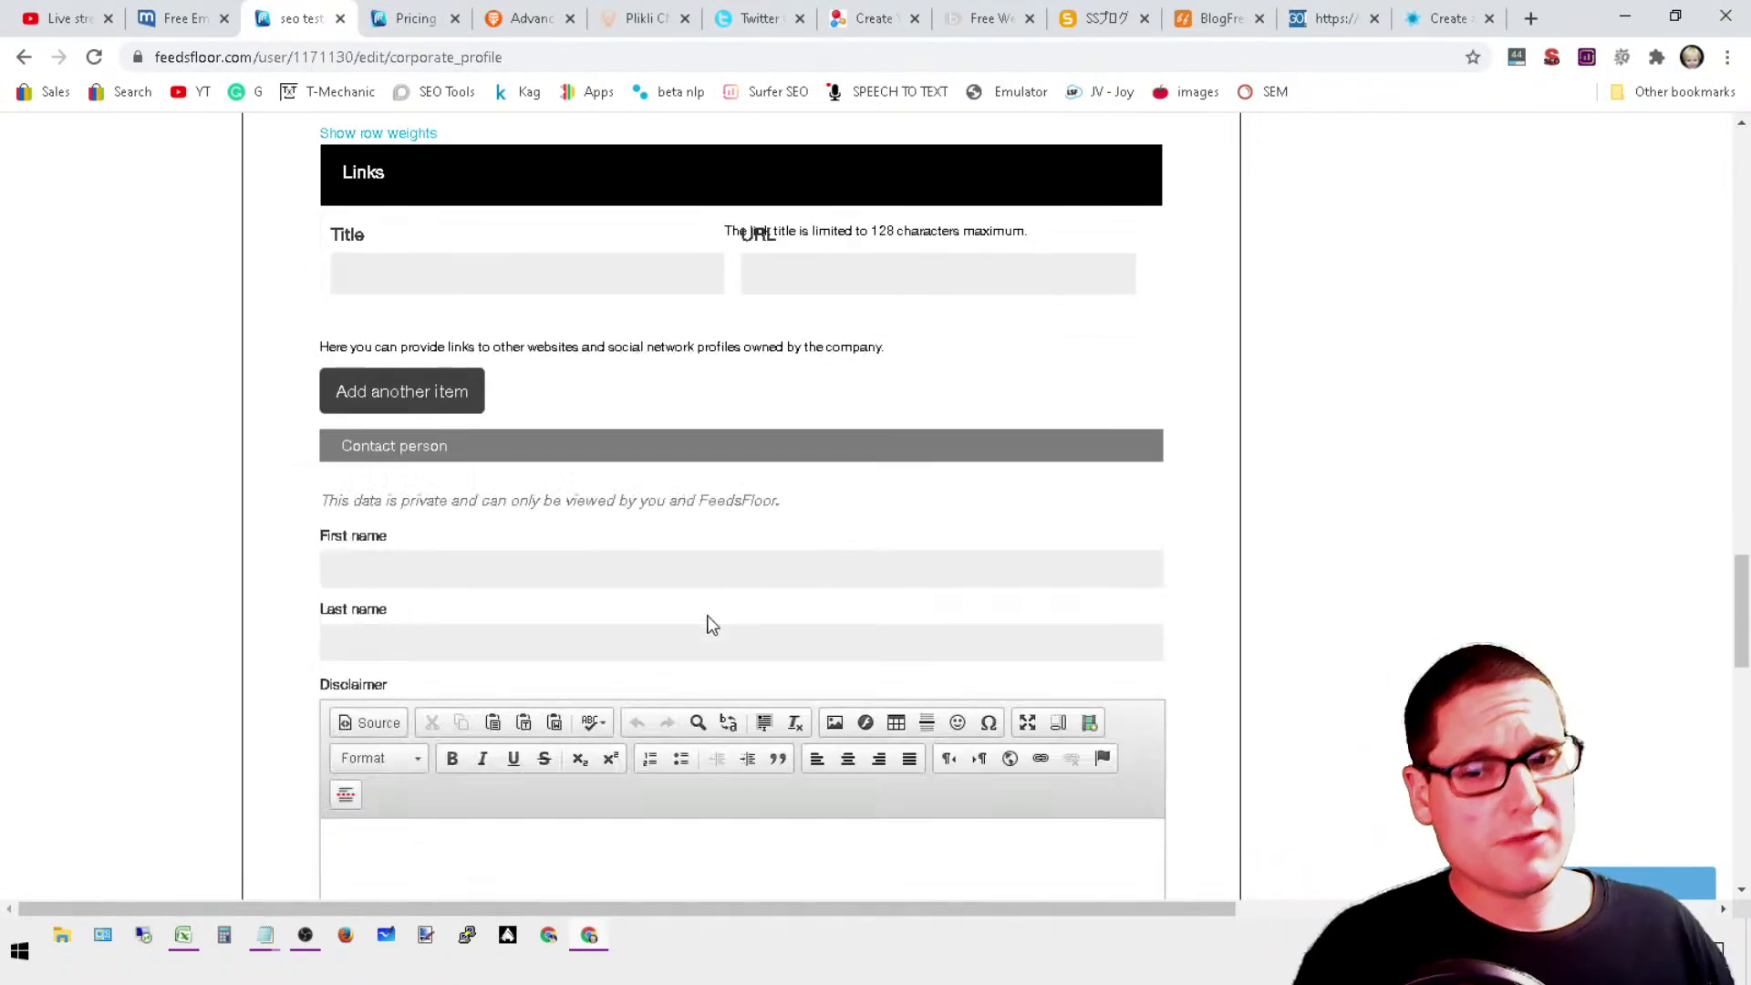
scroll(700, 640, "down", 7)
scroll(674, 639, "up", 6)
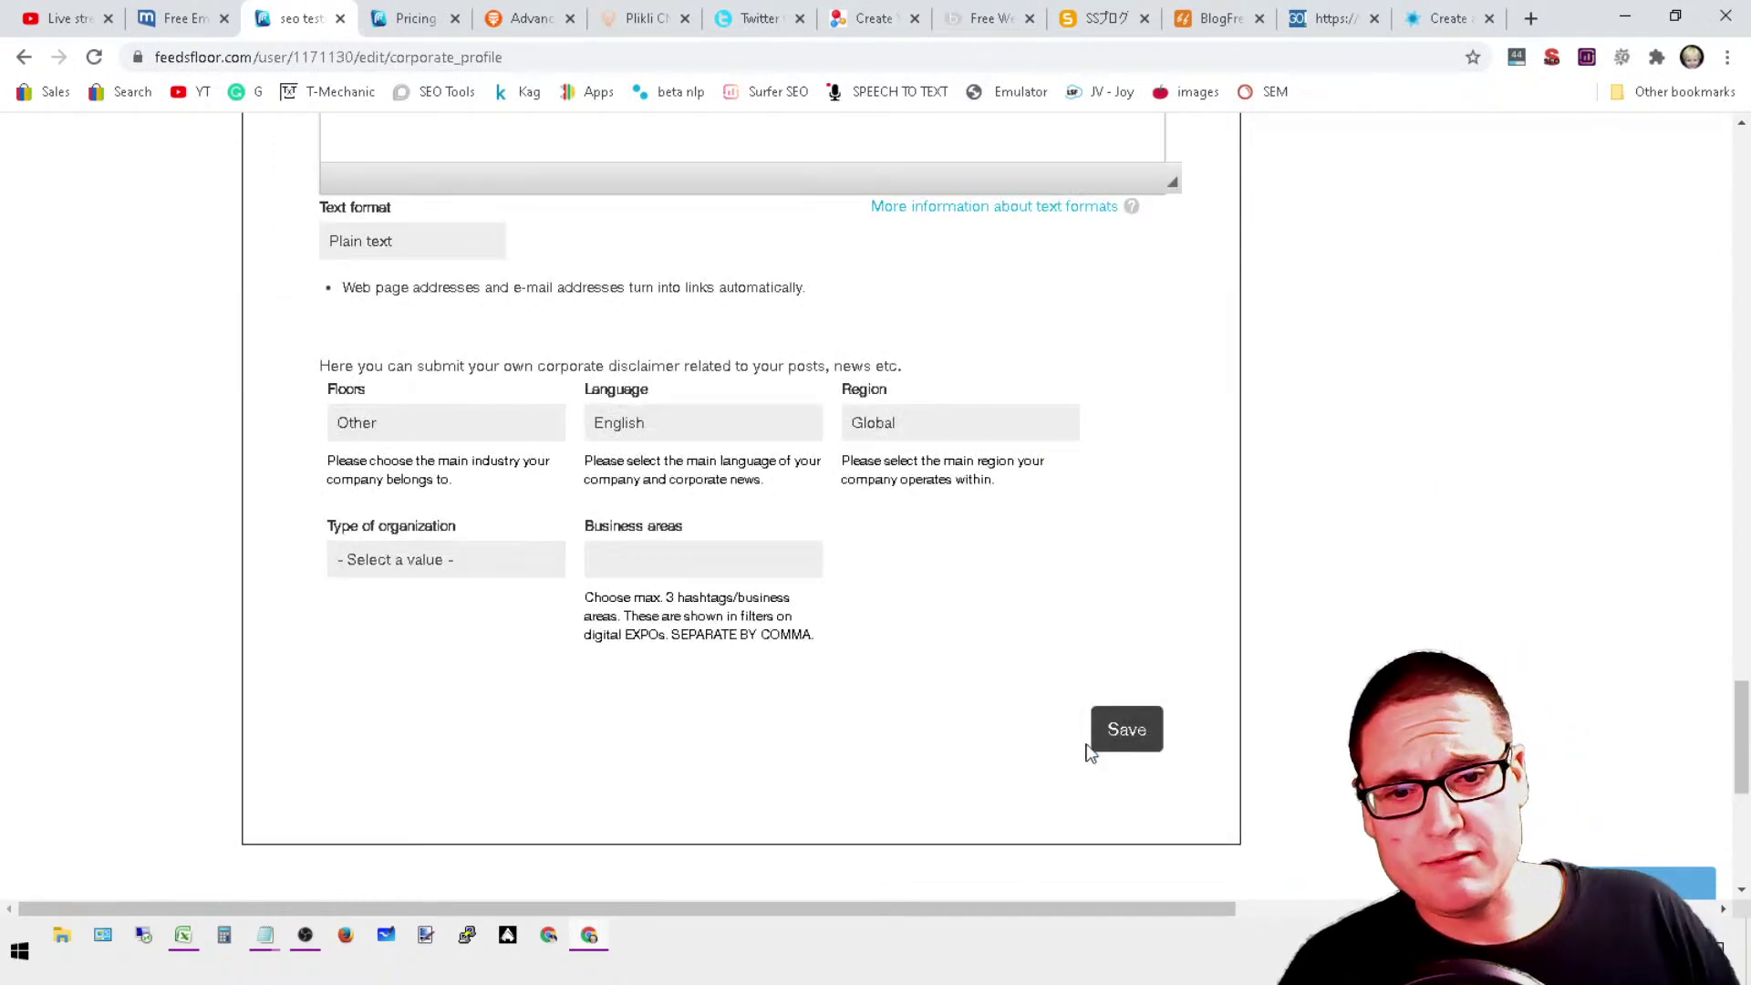
left_click(1128, 732)
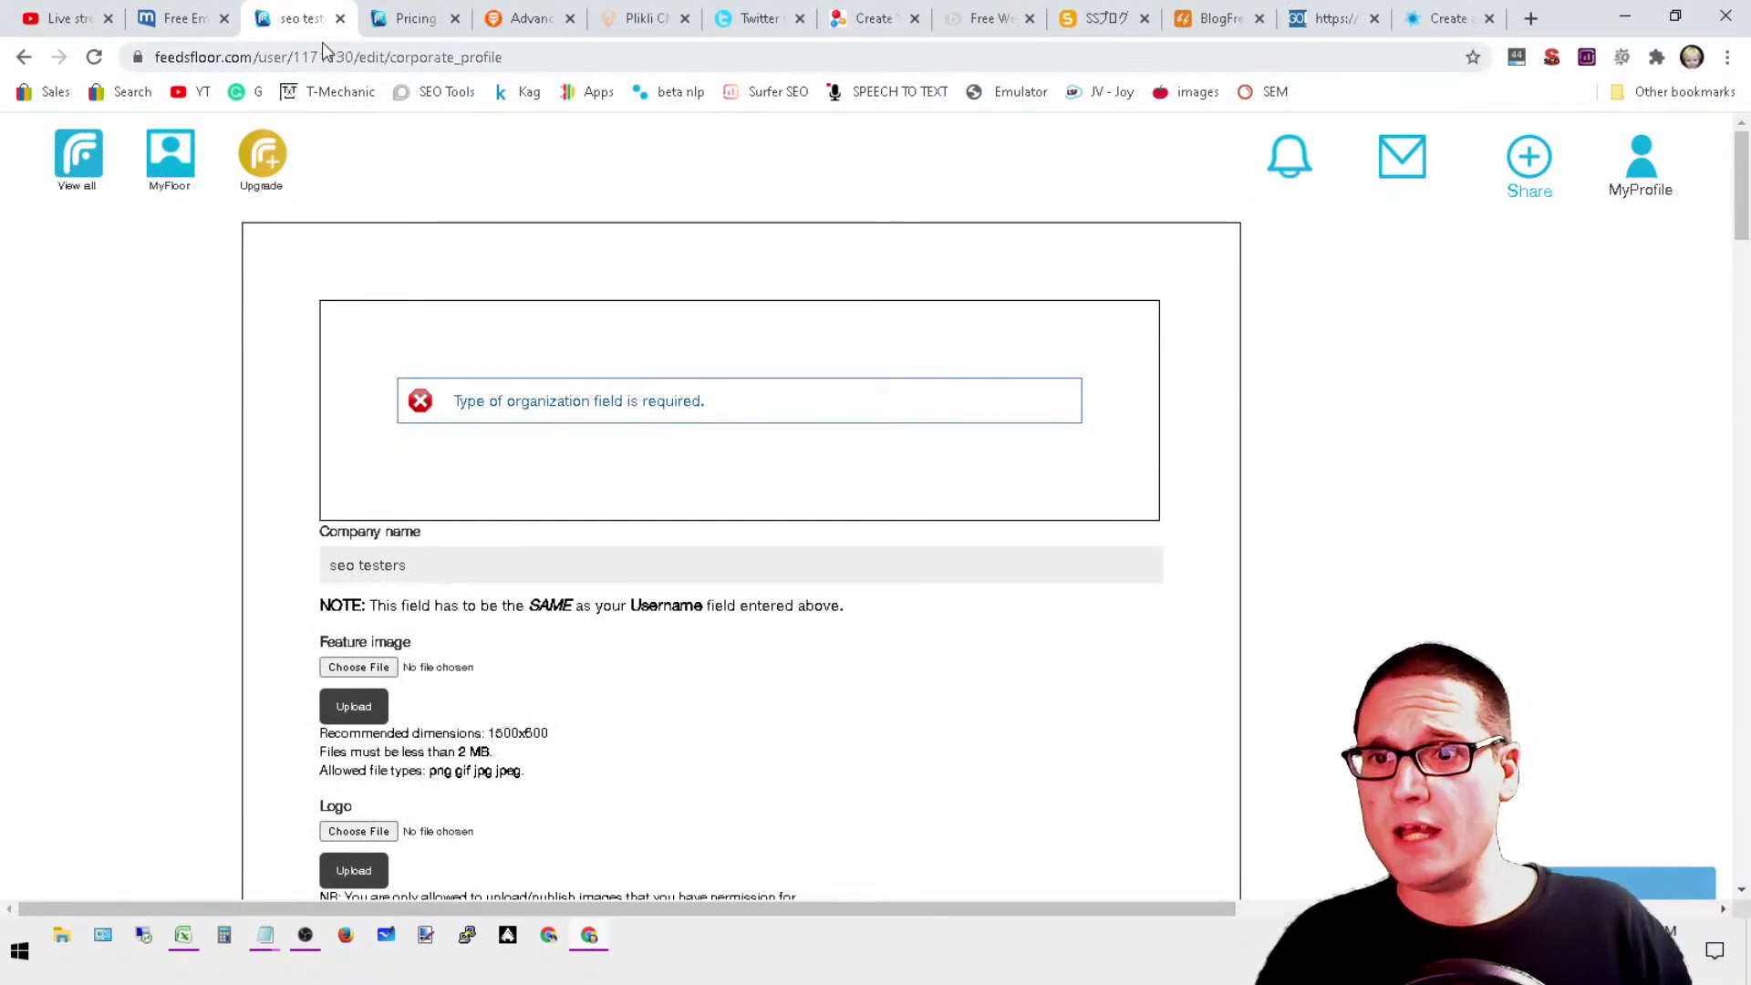
left_click(514, 10)
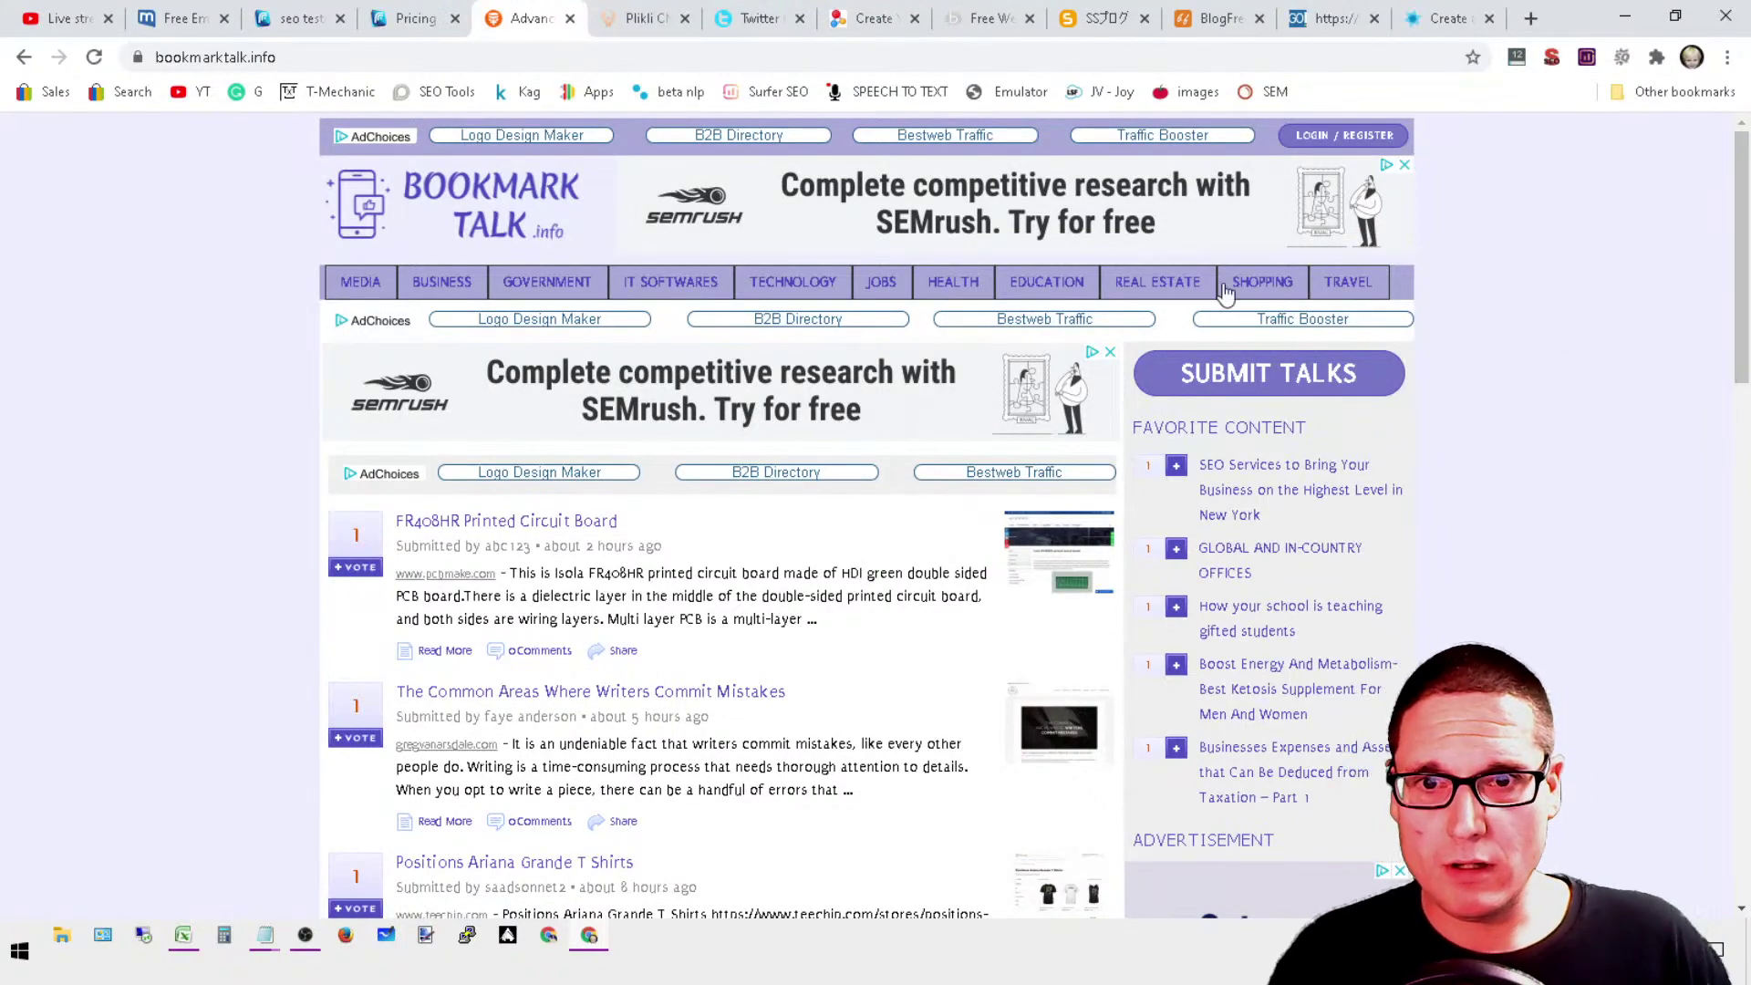
Step: Visit the BookmarkTalk login page, then return to Submit Article, which requires being logged in
scroll(1367, 538, "down", 10)
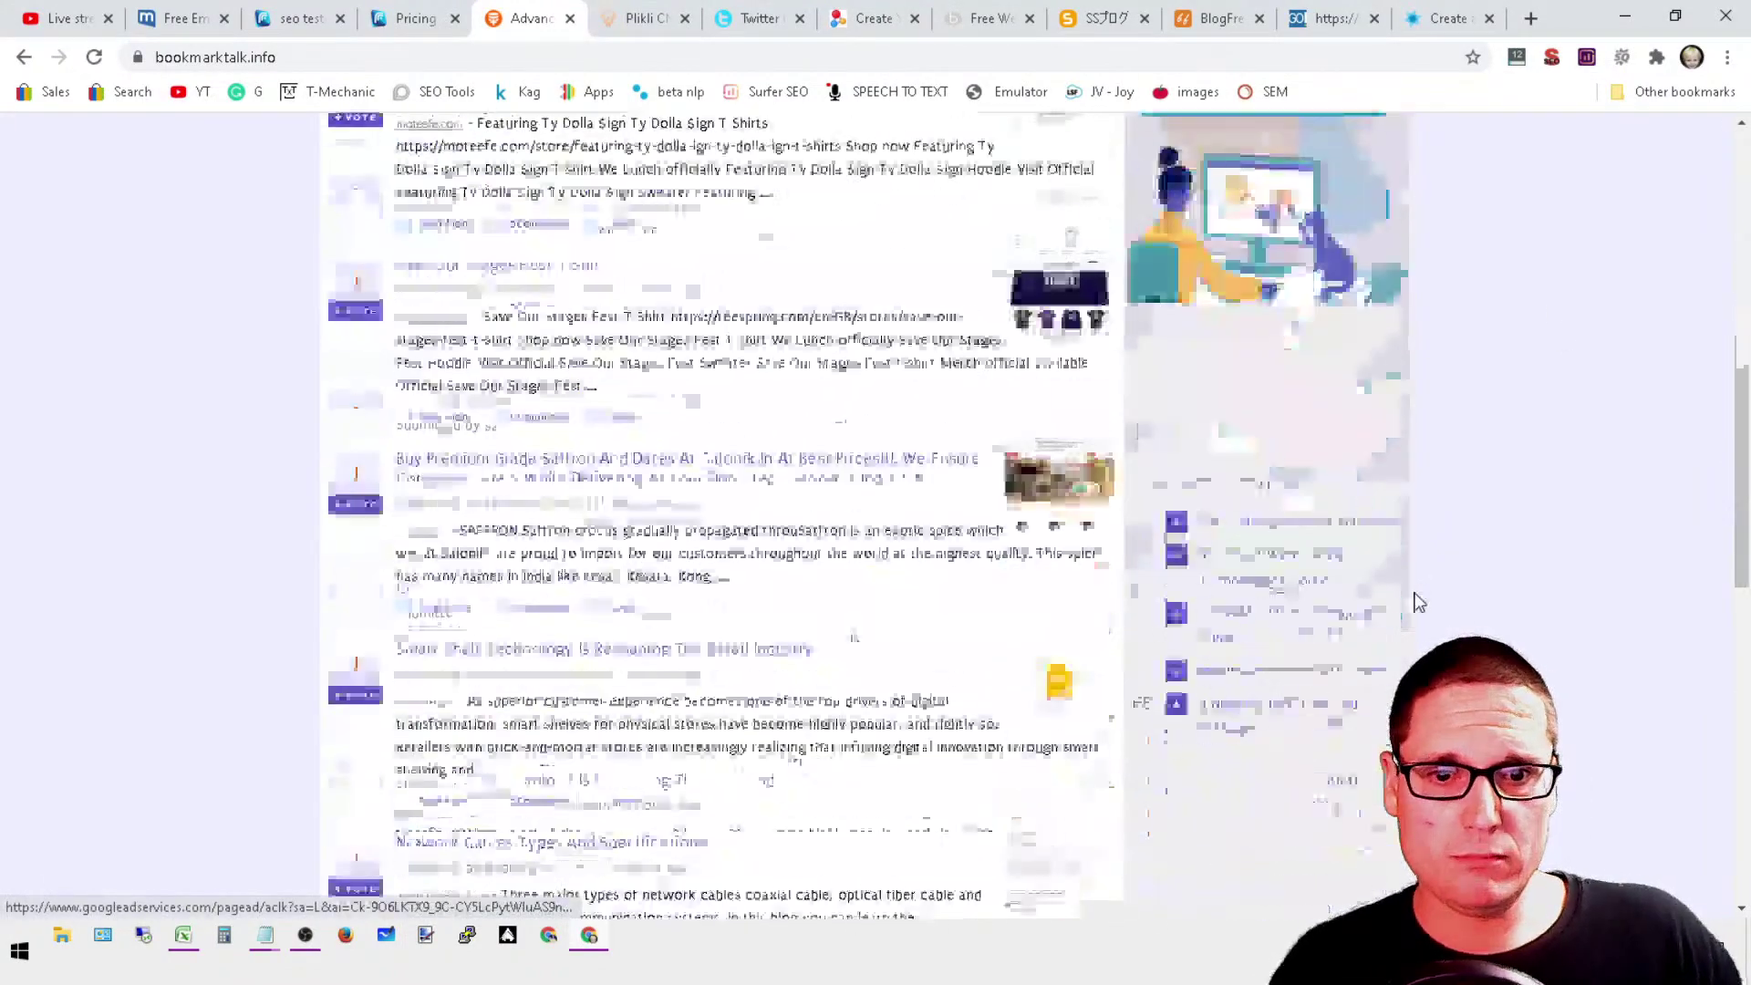
scroll(1409, 611, "down", 4)
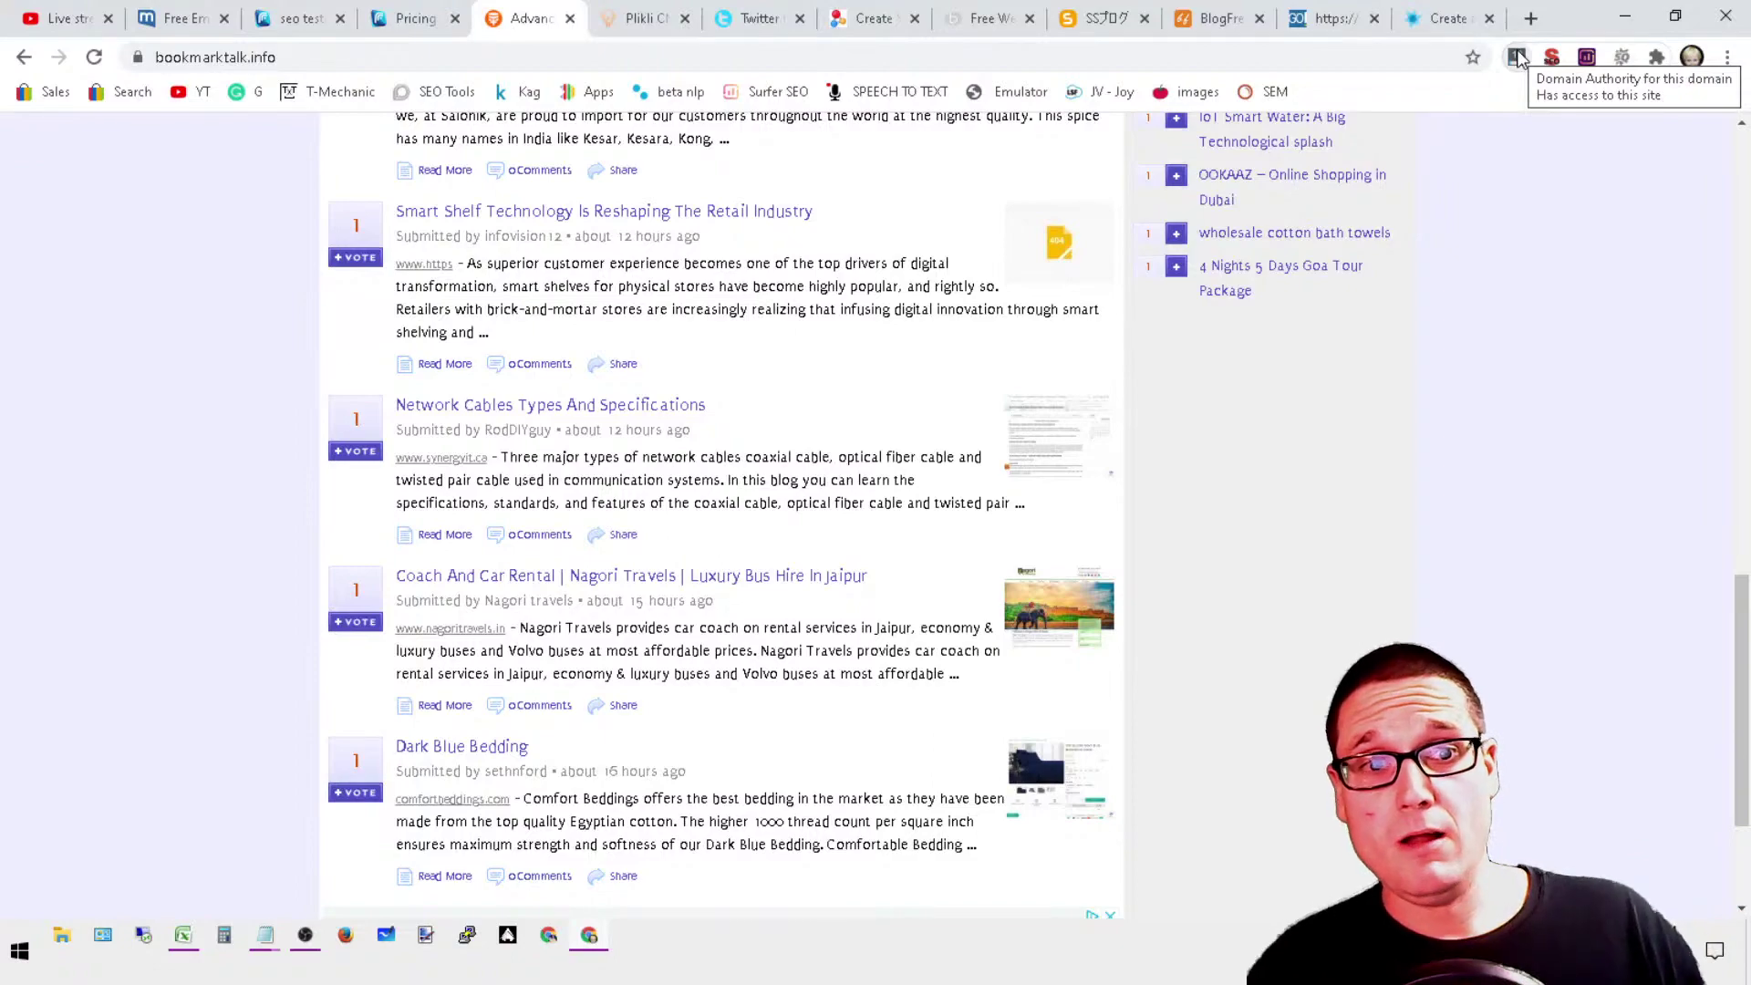
left_click_drag(1742, 597, 1746, 150)
left_click(1310, 138)
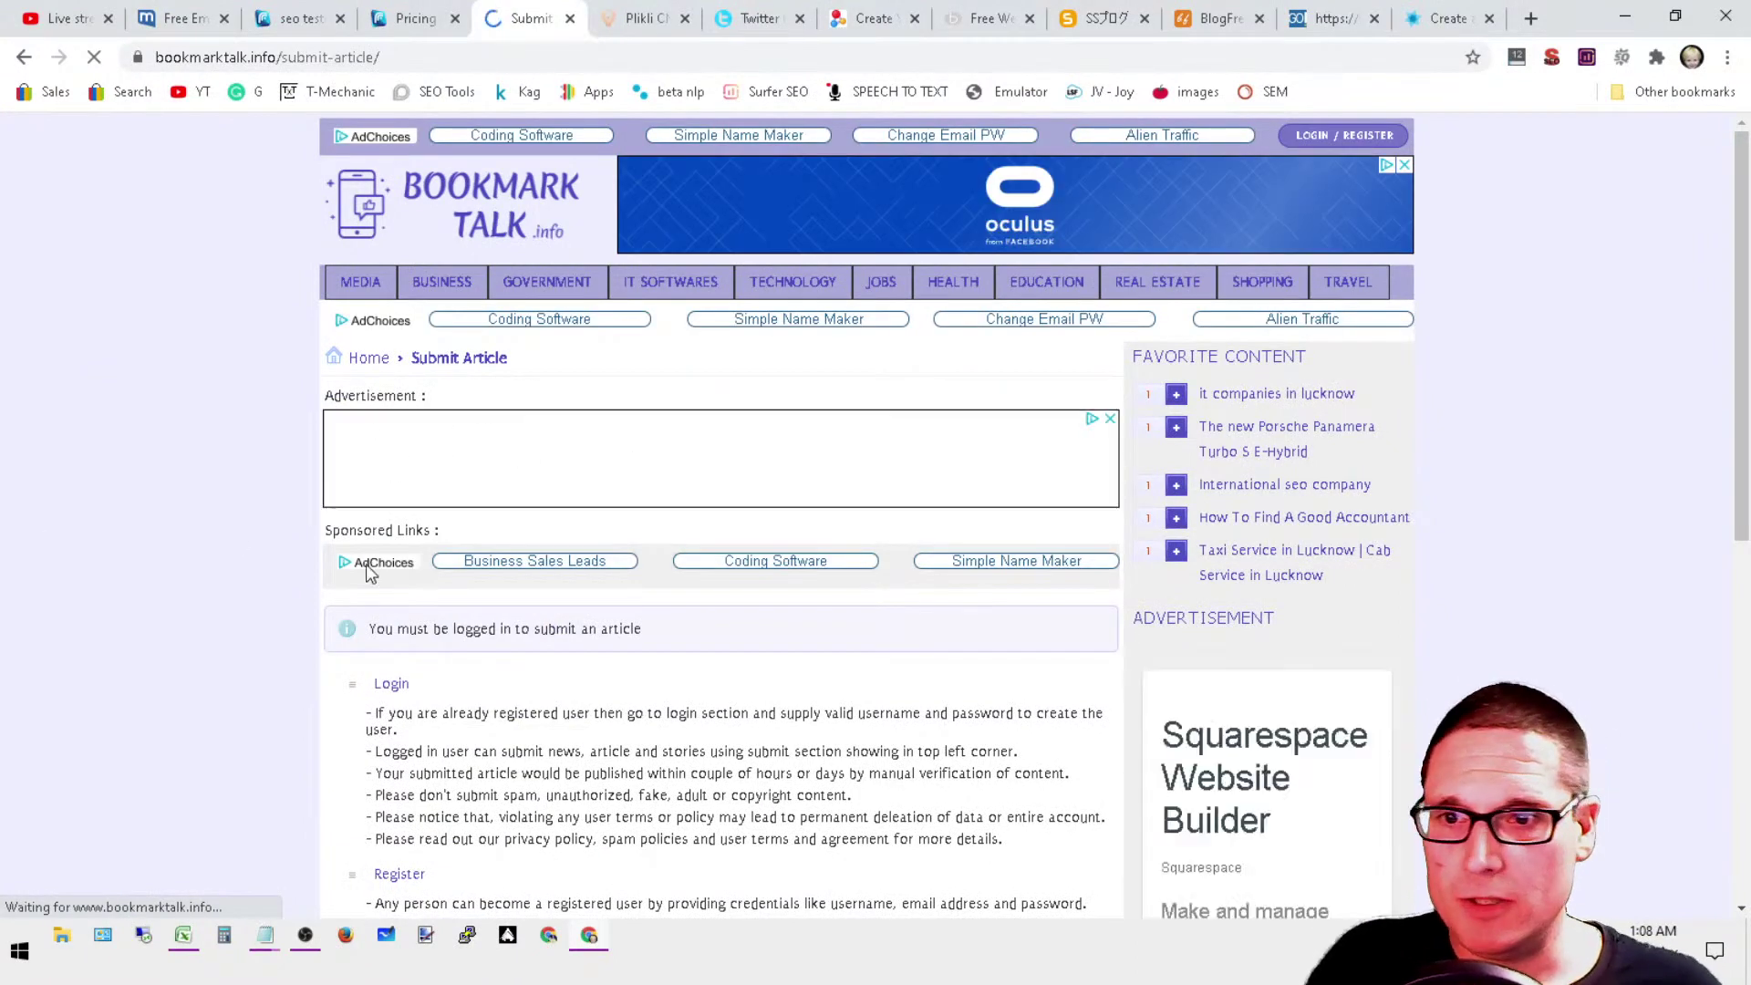
scroll(371, 747, "down", 5)
scroll(477, 863, "up", 4)
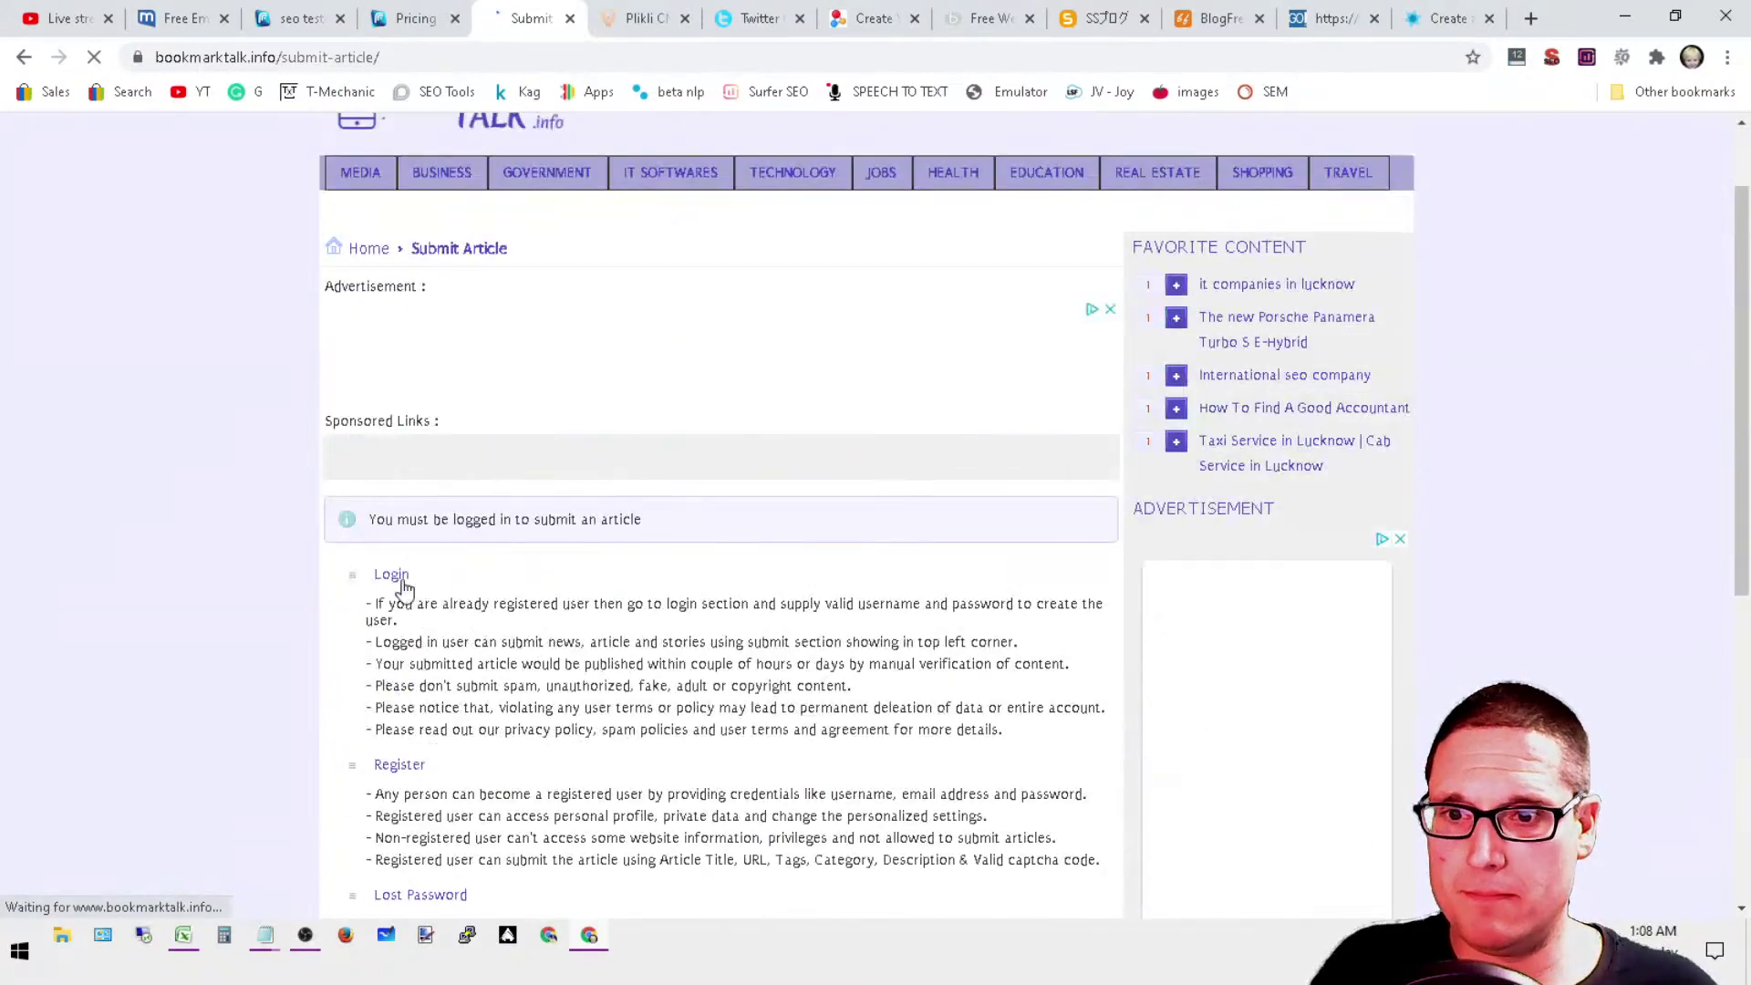
left_click(394, 579)
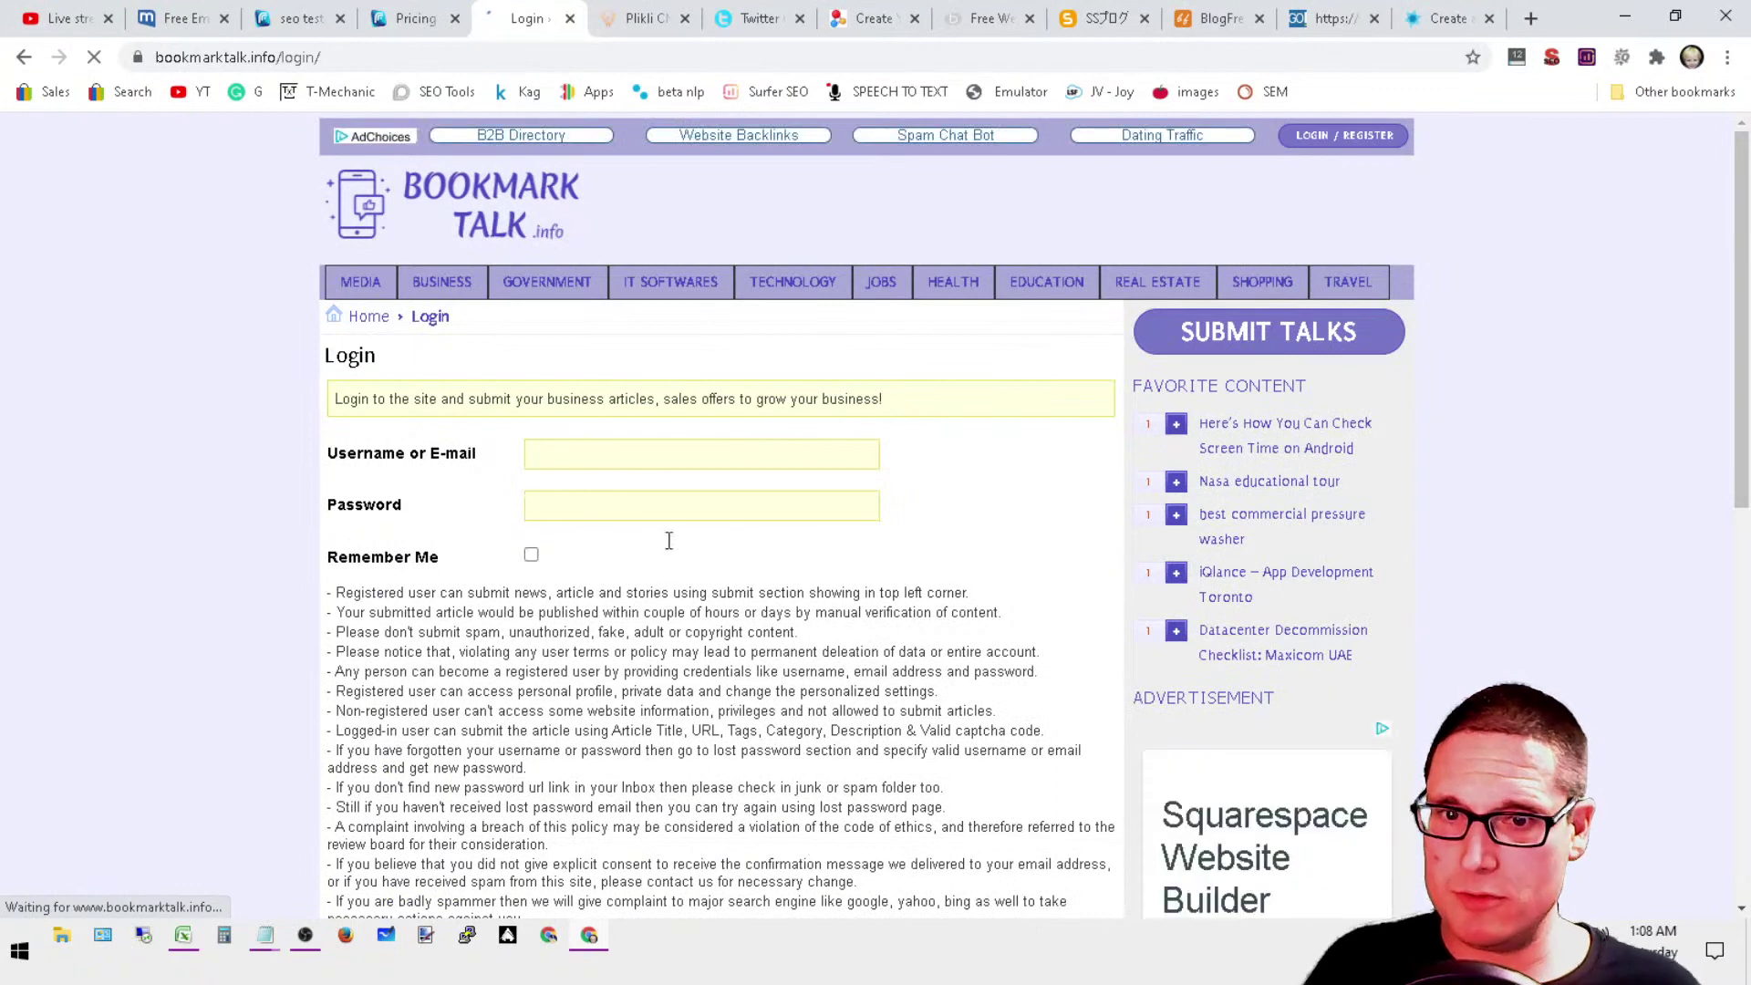
left_click(1373, 138)
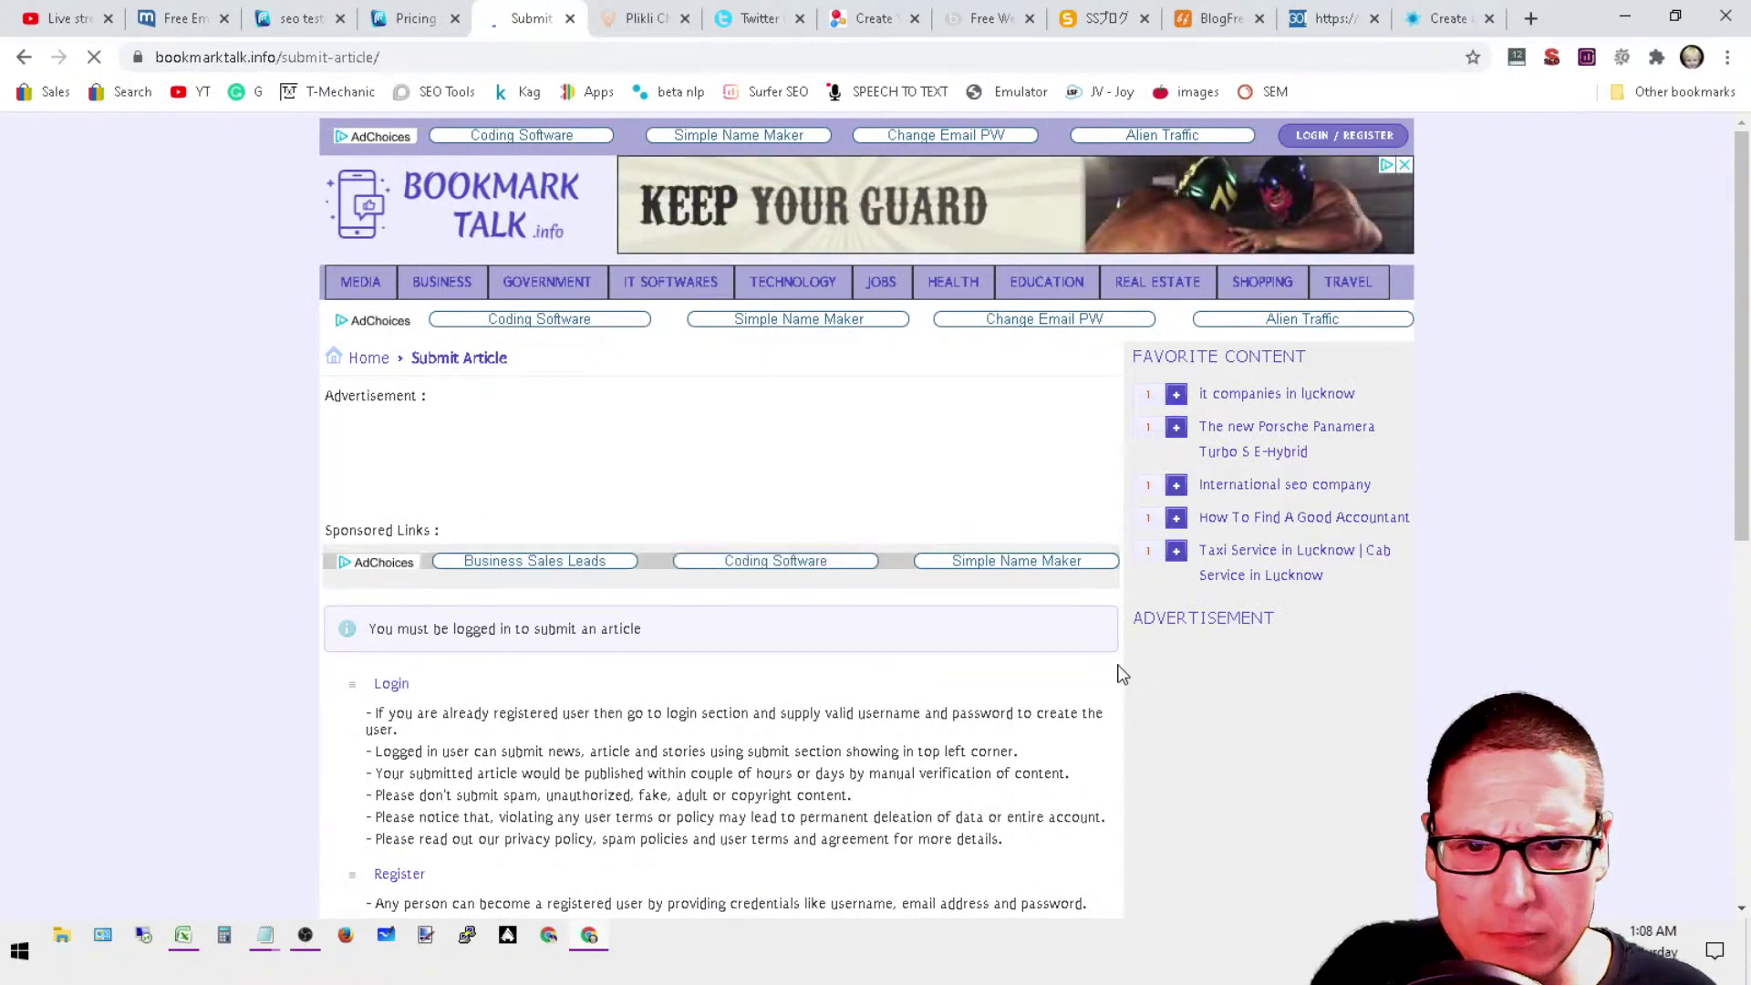
scroll(1185, 665, "down", 2)
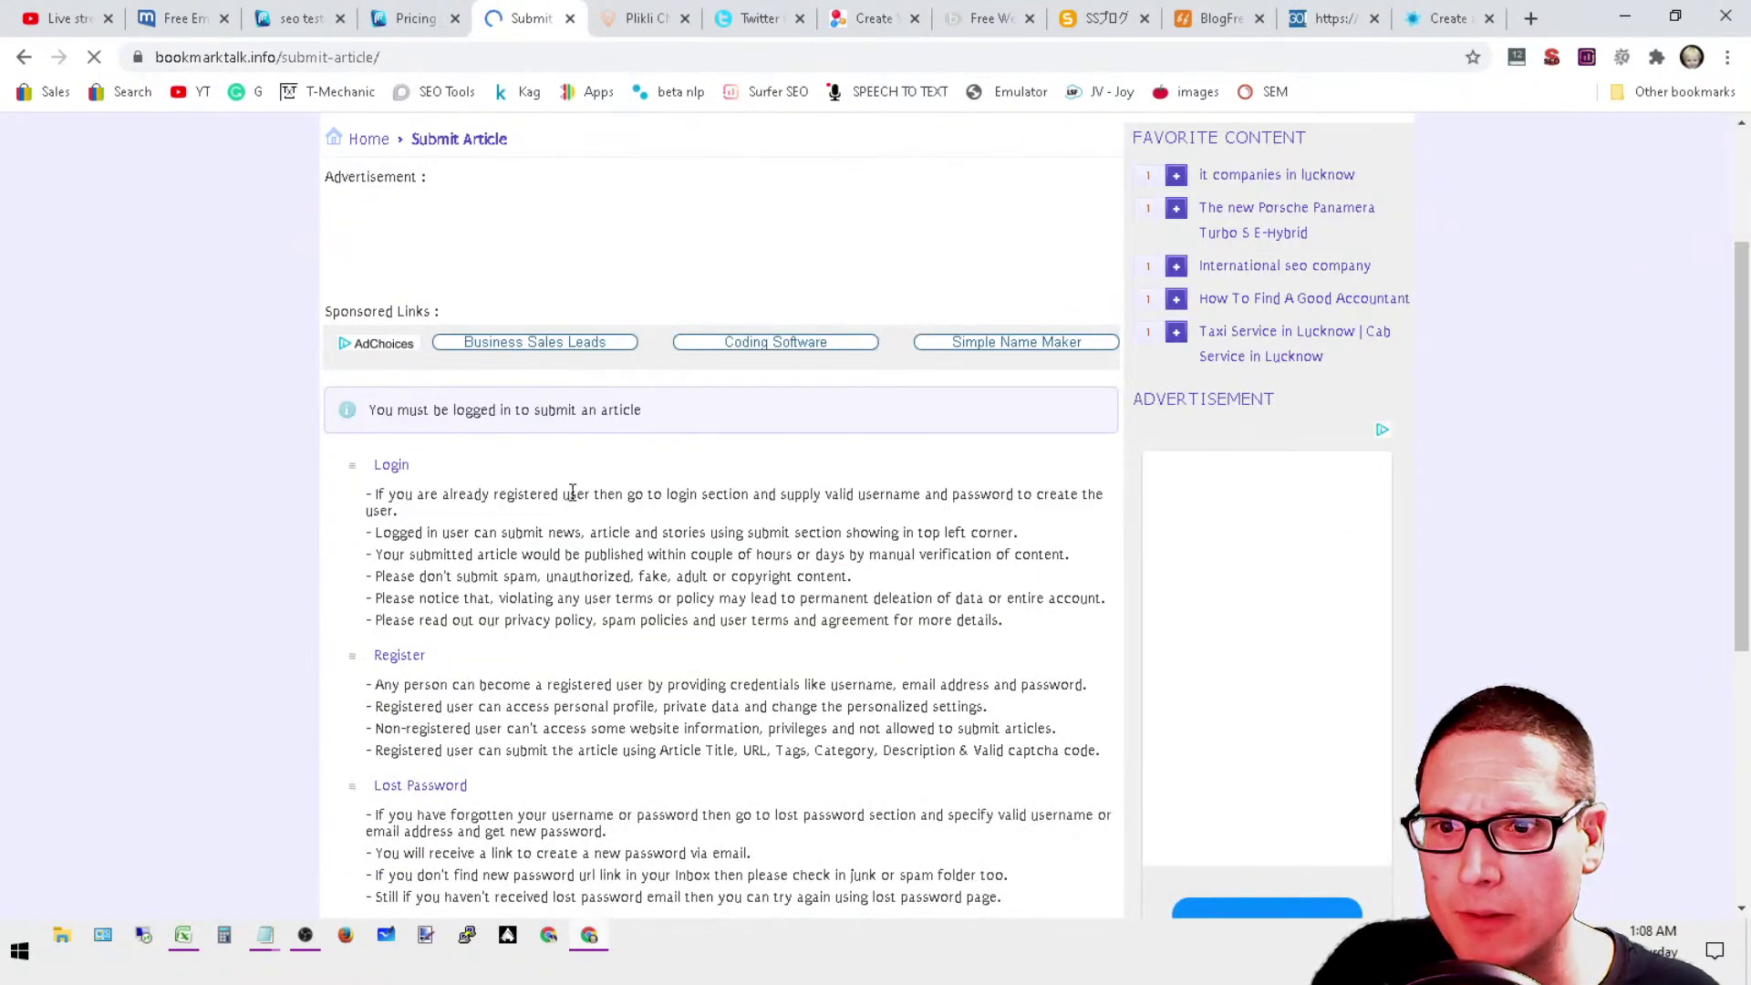
scroll(499, 433, "down", 3)
Step: Open the registration form and enter username seotesters and the account e-mail address
left_click(396, 330)
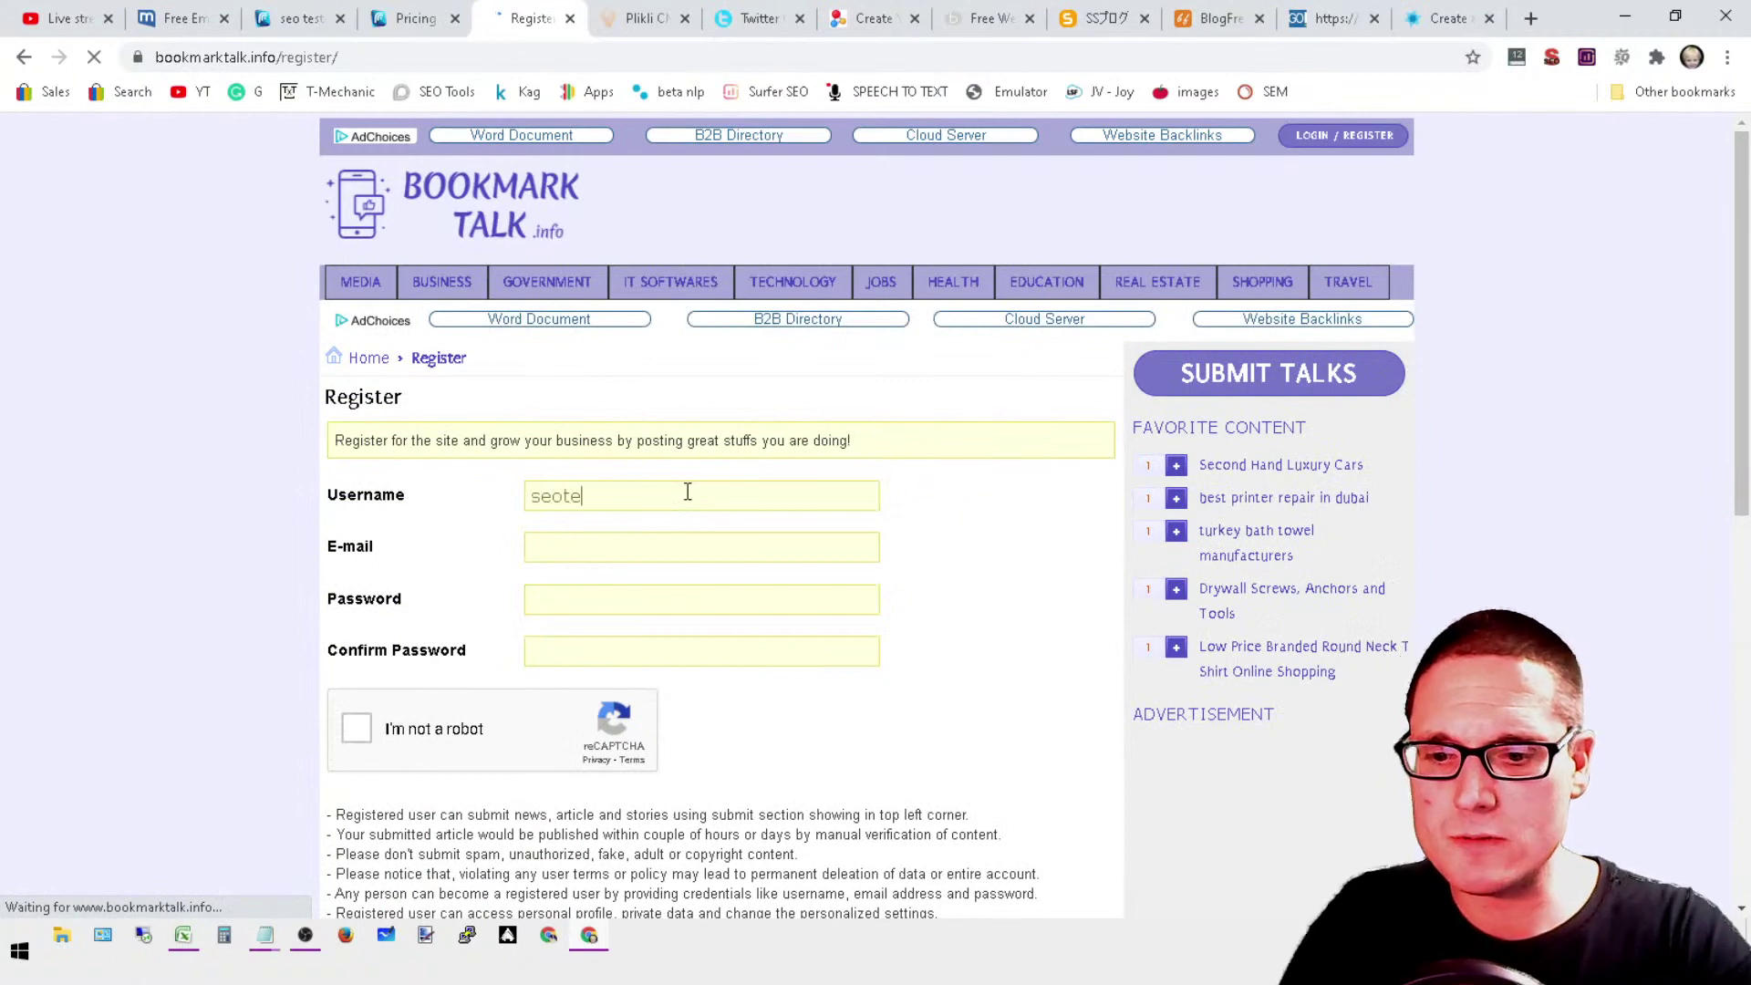
left_click(687, 492)
type("seotesters")
left_click(635, 550)
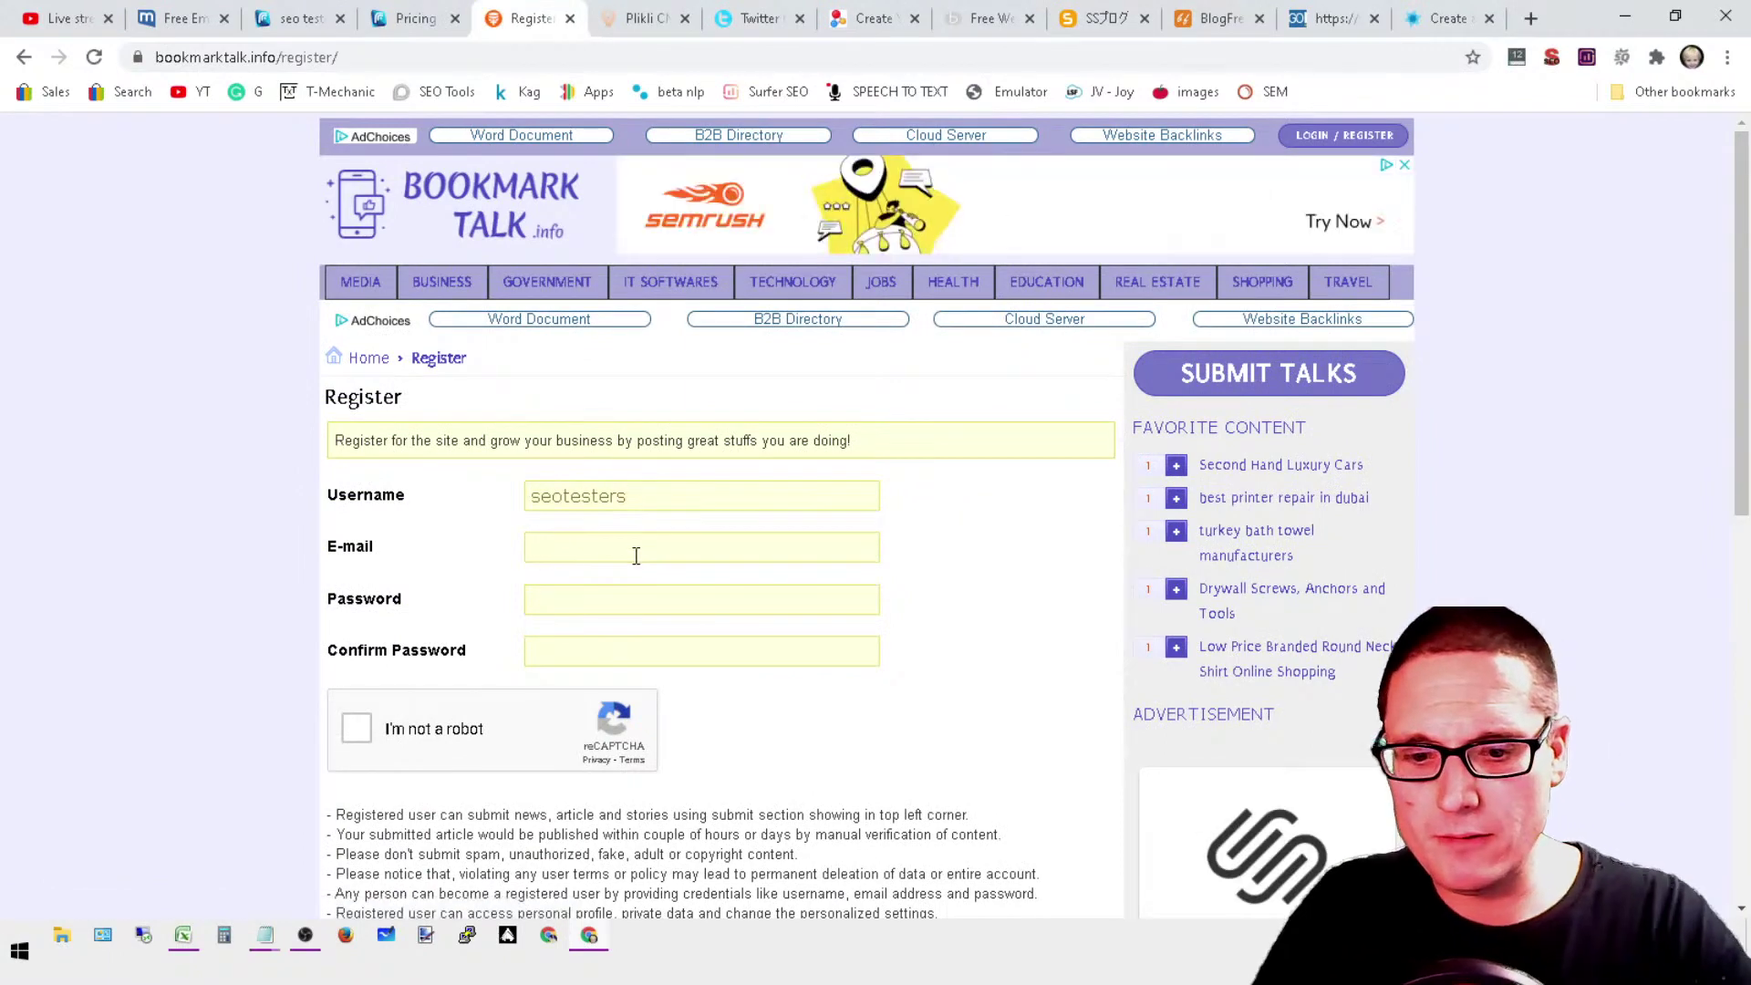
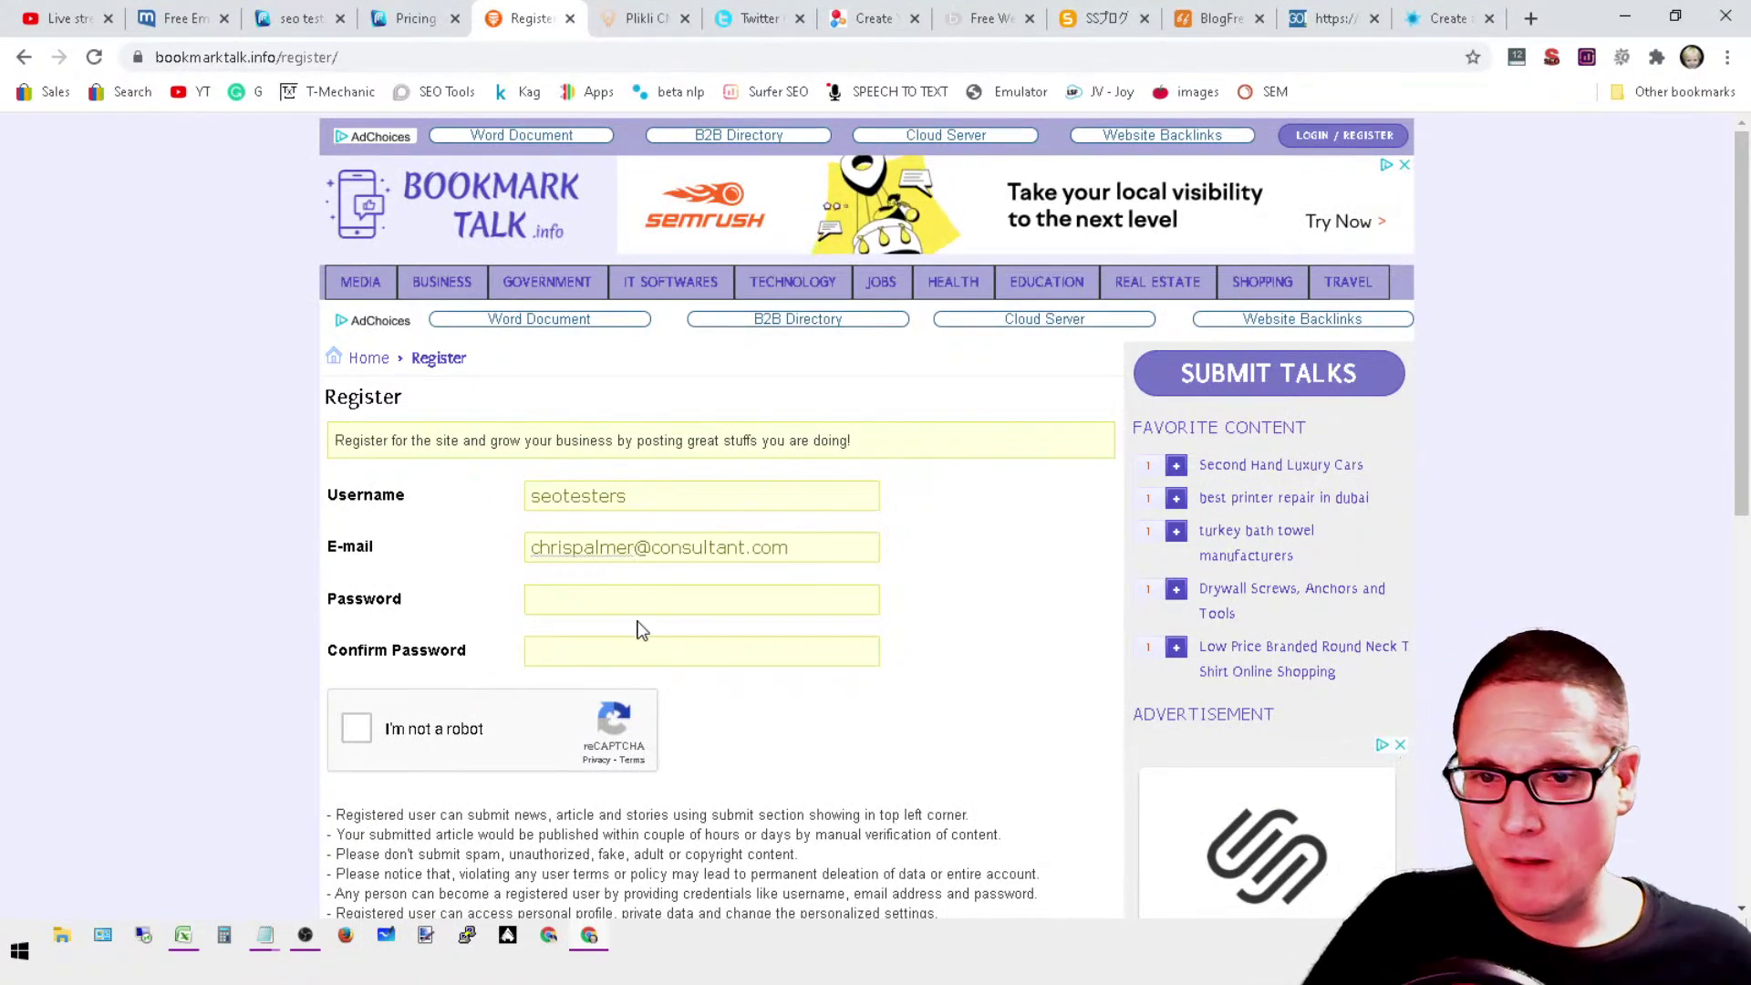
Step: Enter and confirm the password, pass the reCAPTCHA, and submit the registration
left_click(653, 597)
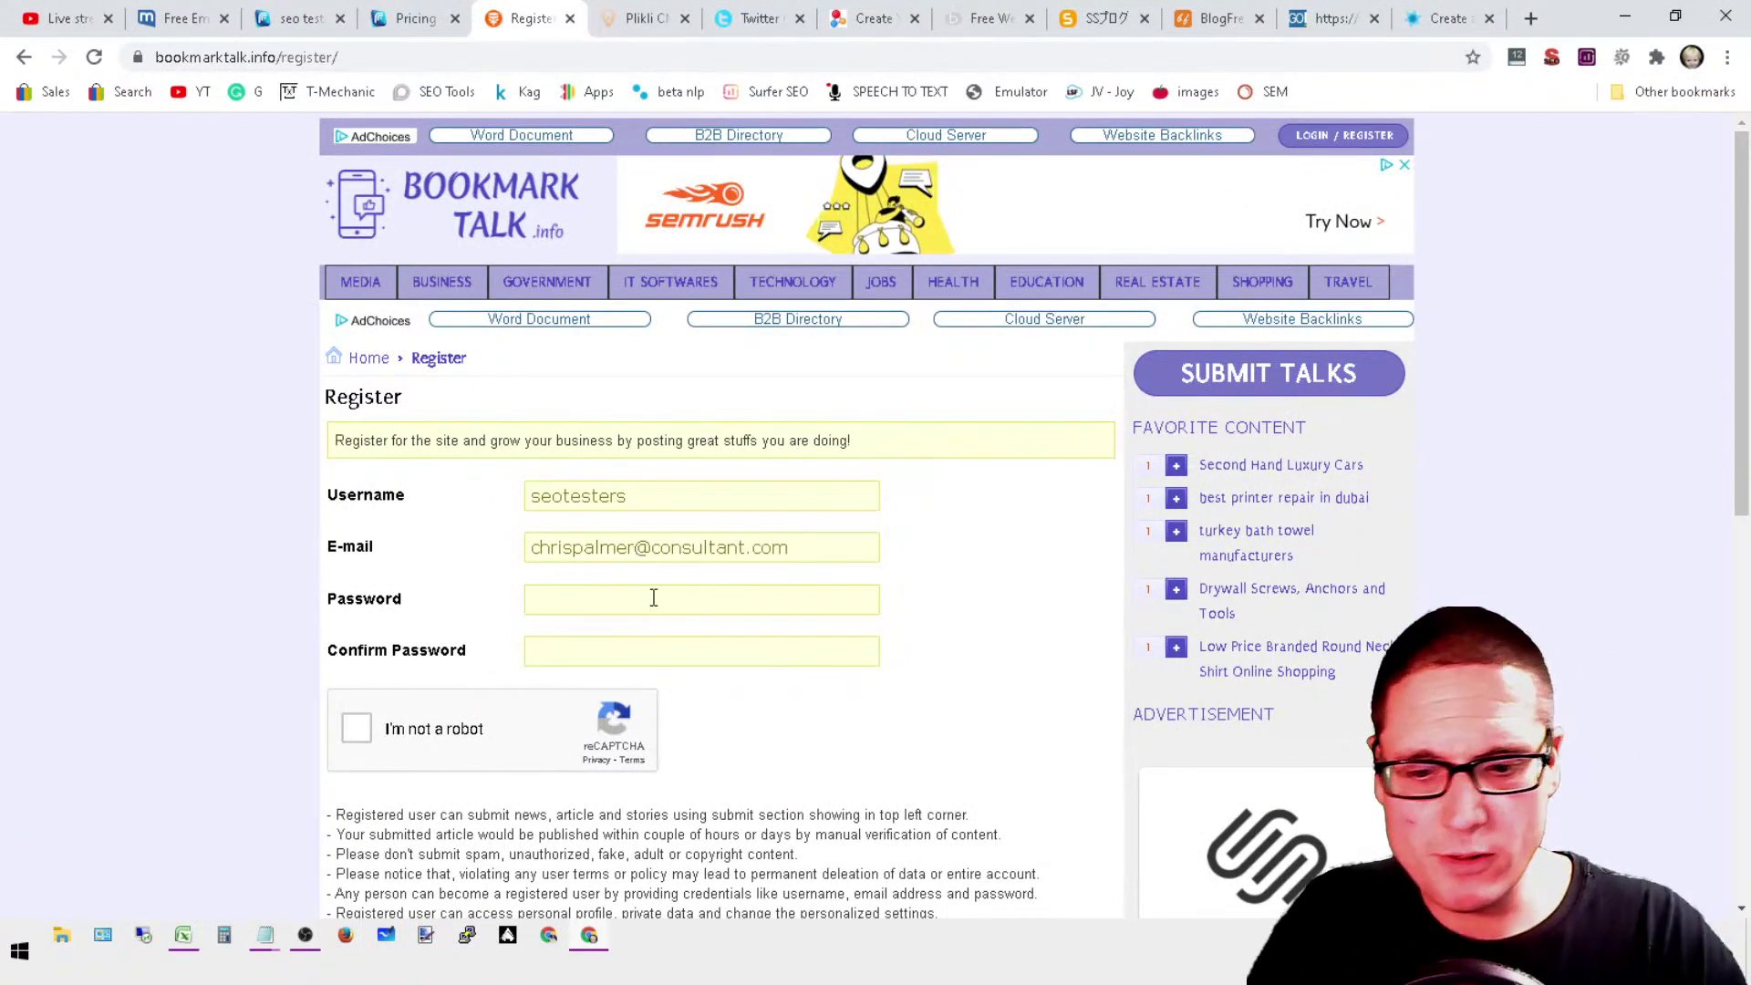
type("••••••••••")
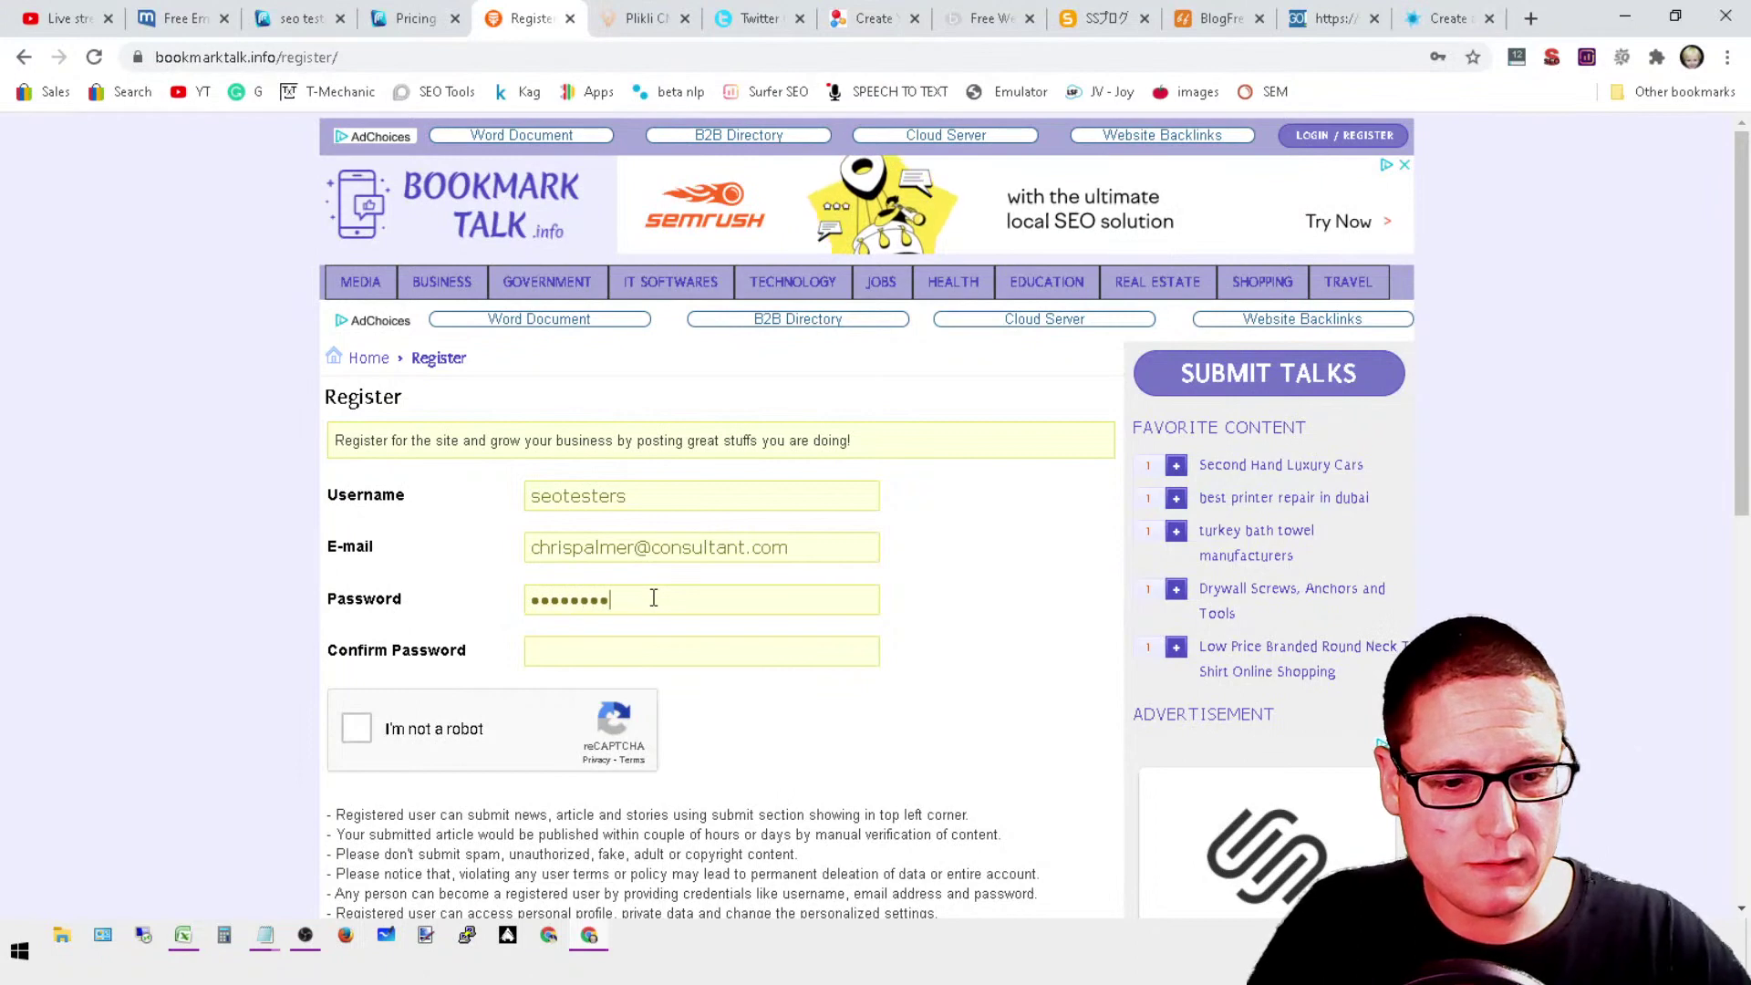
key("Tab")
type("•")
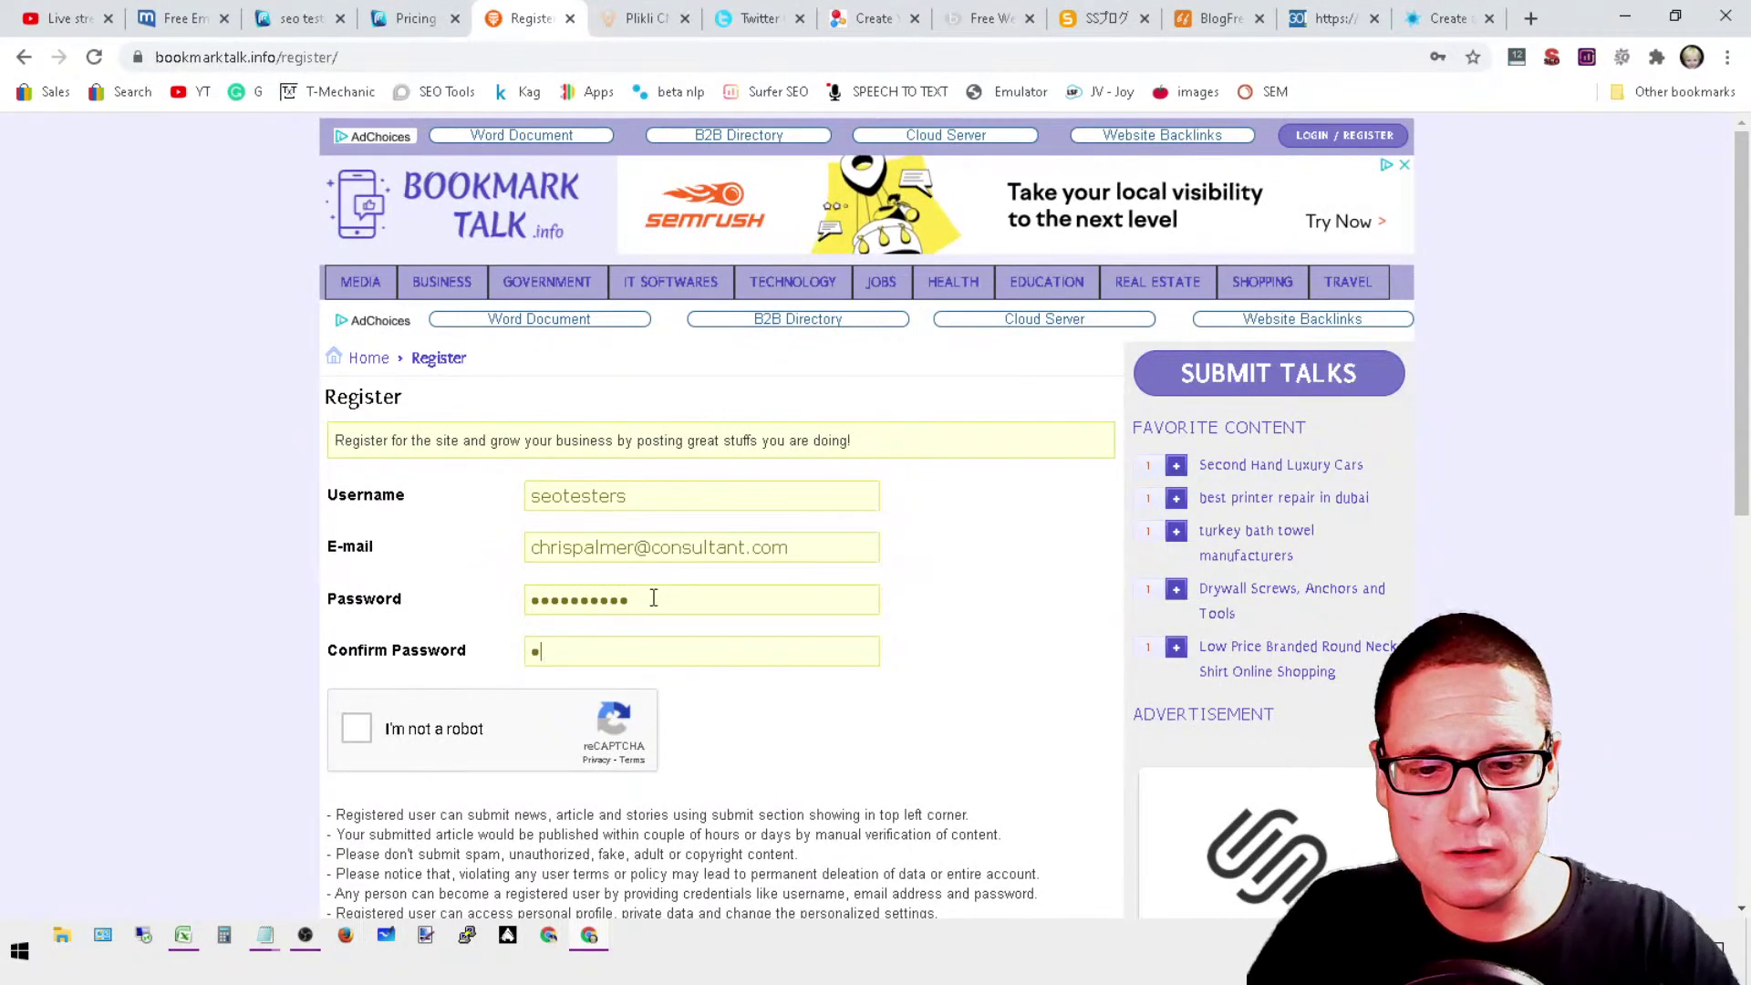
type("••••••••")
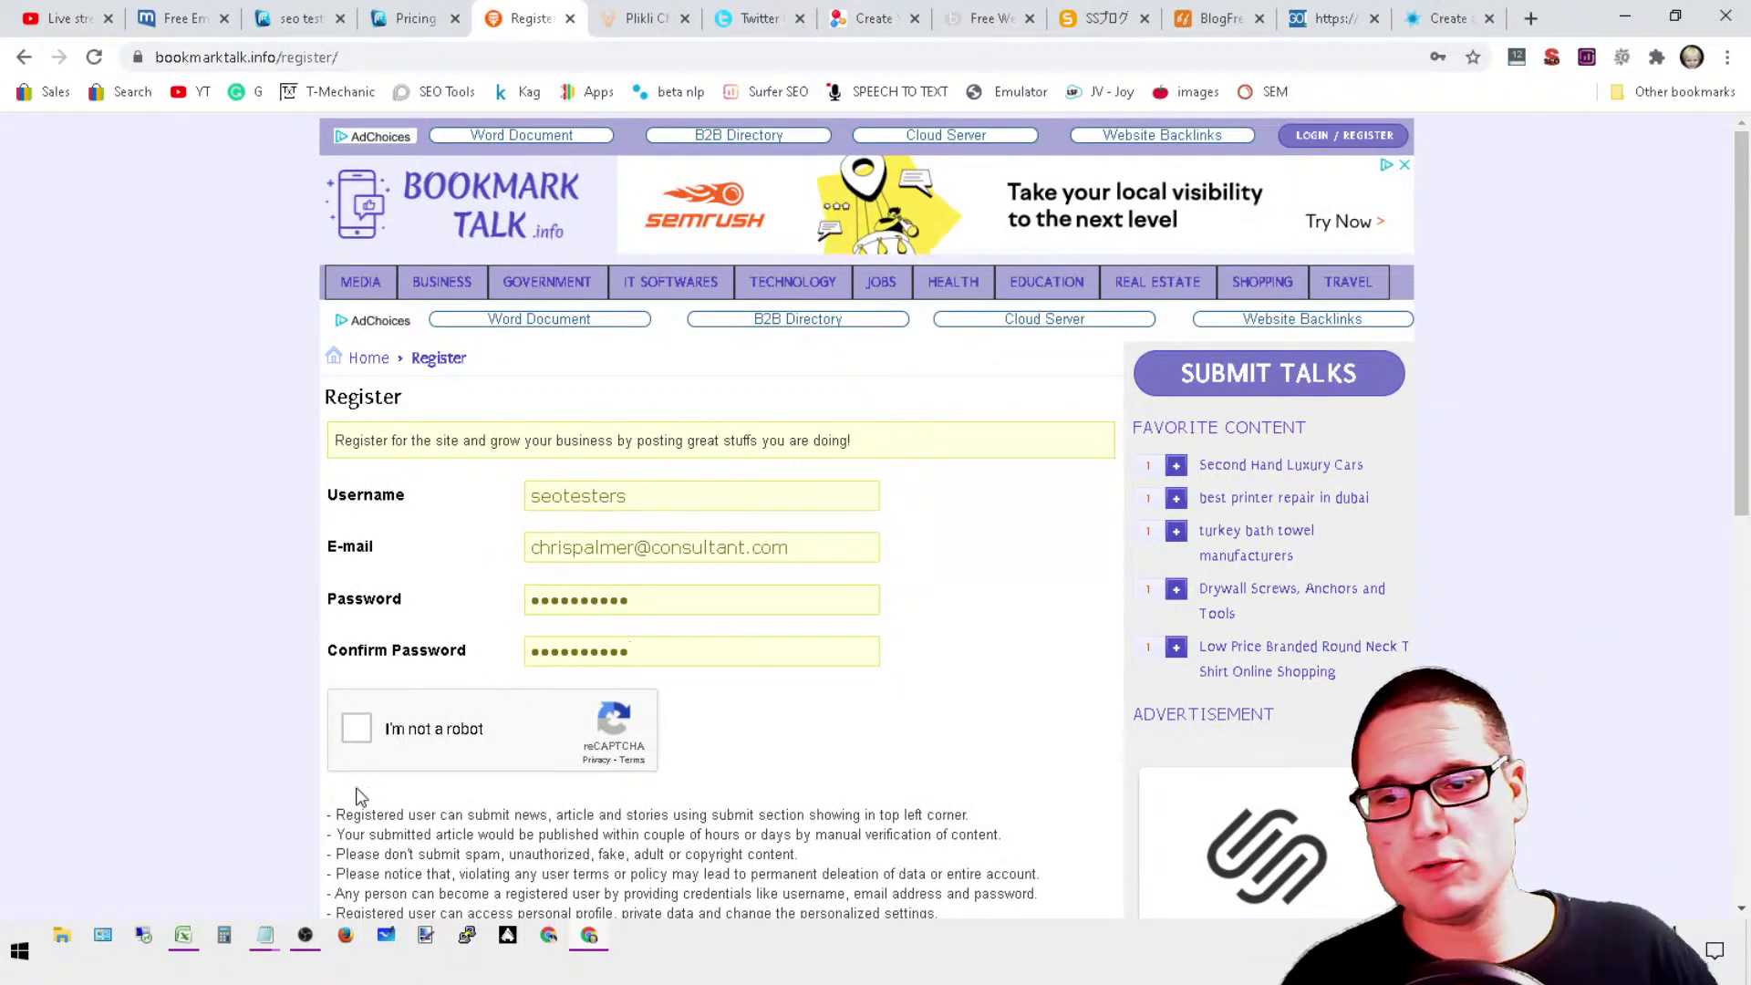
left_click(362, 739)
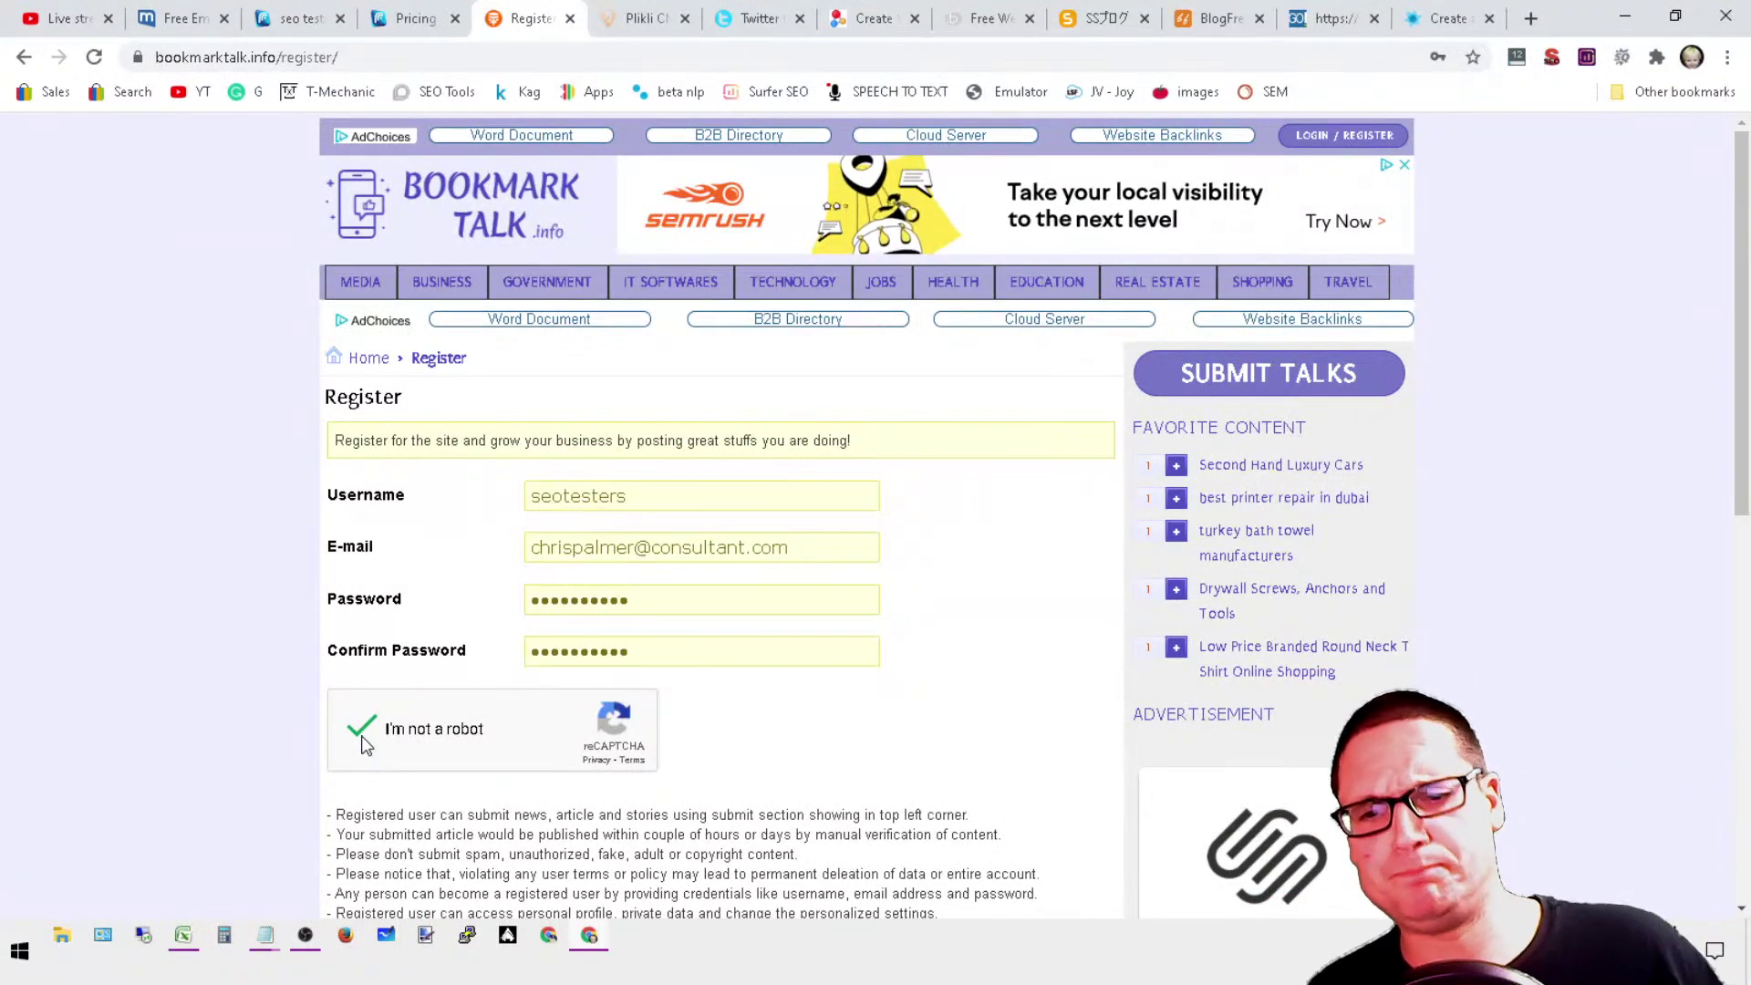
scroll(948, 617, "down", 5)
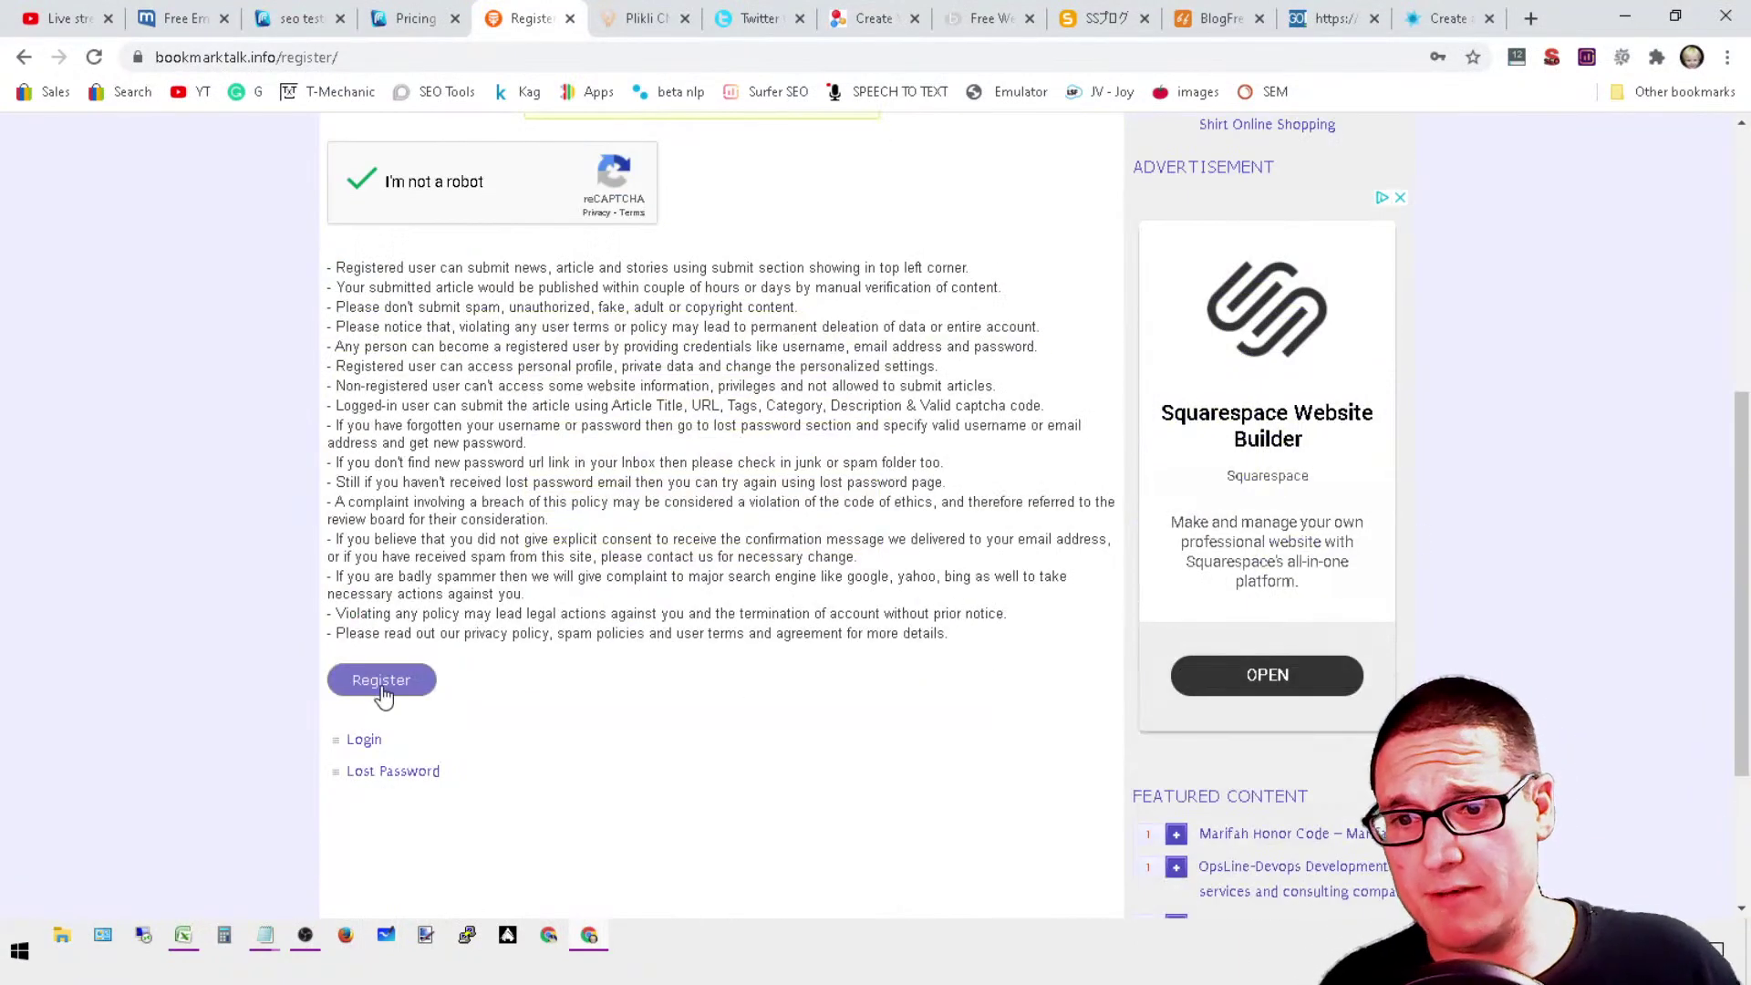
left_click(379, 696)
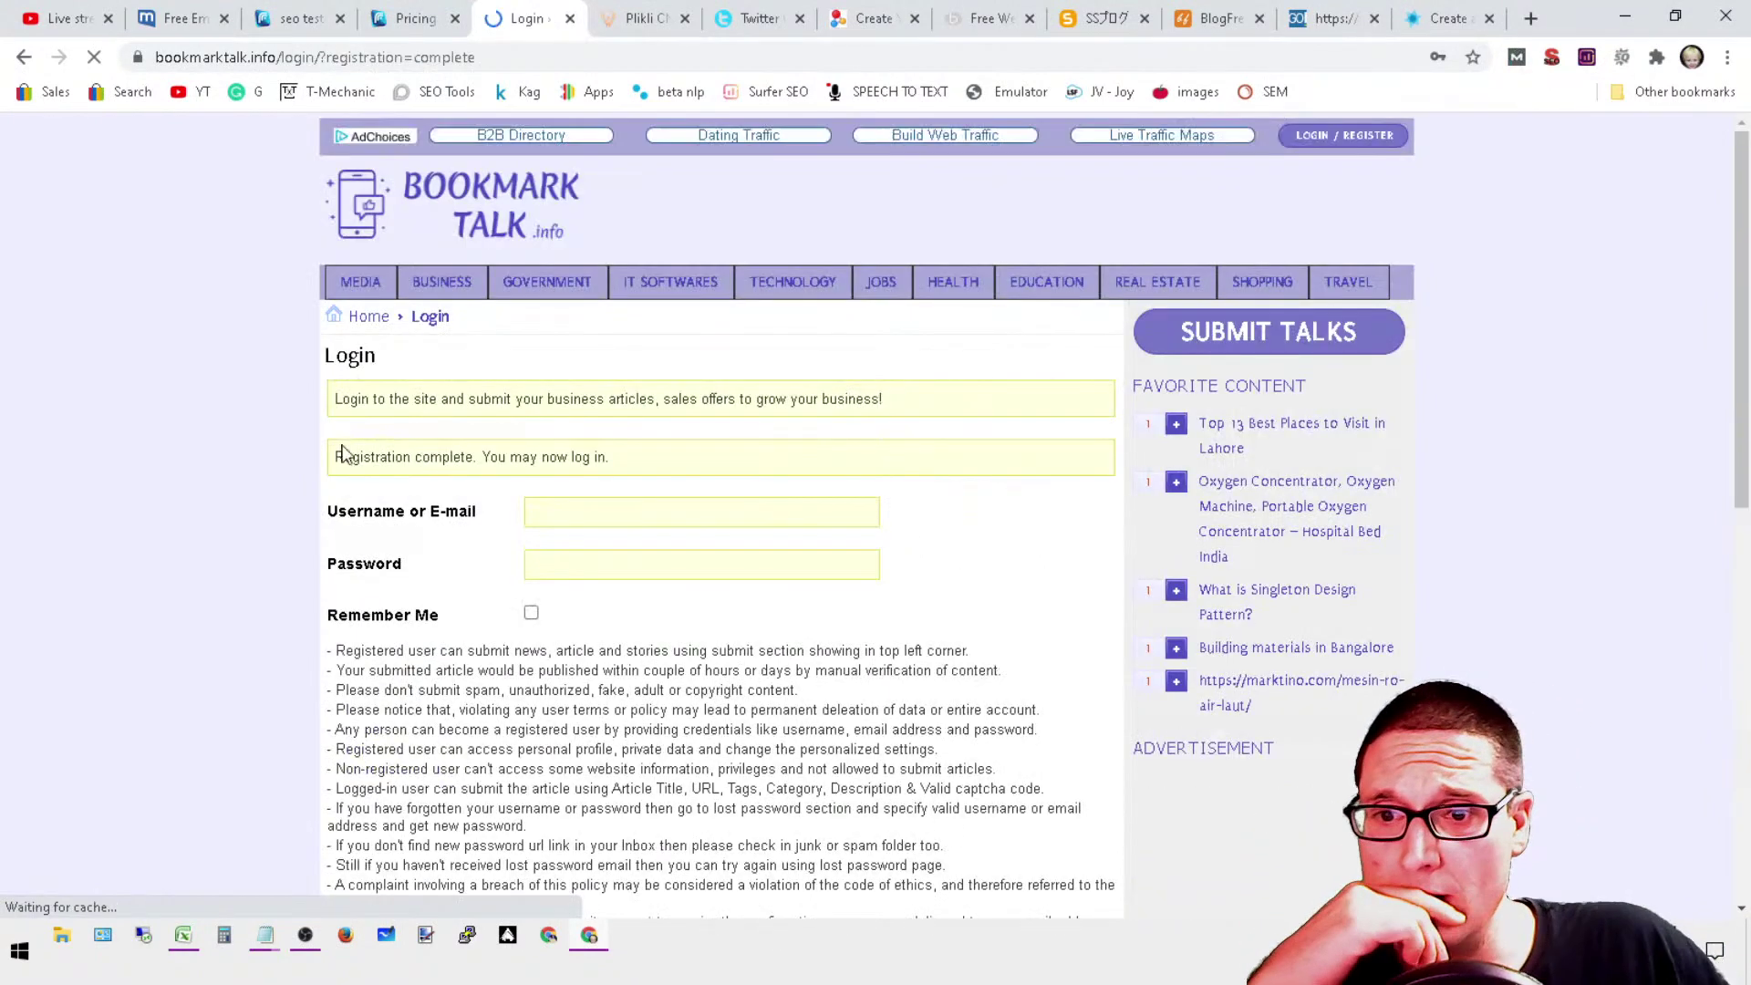
Step: Open the WordPress password e-mail in the mail.com inbox and follow its set-password link
left_click(187, 19)
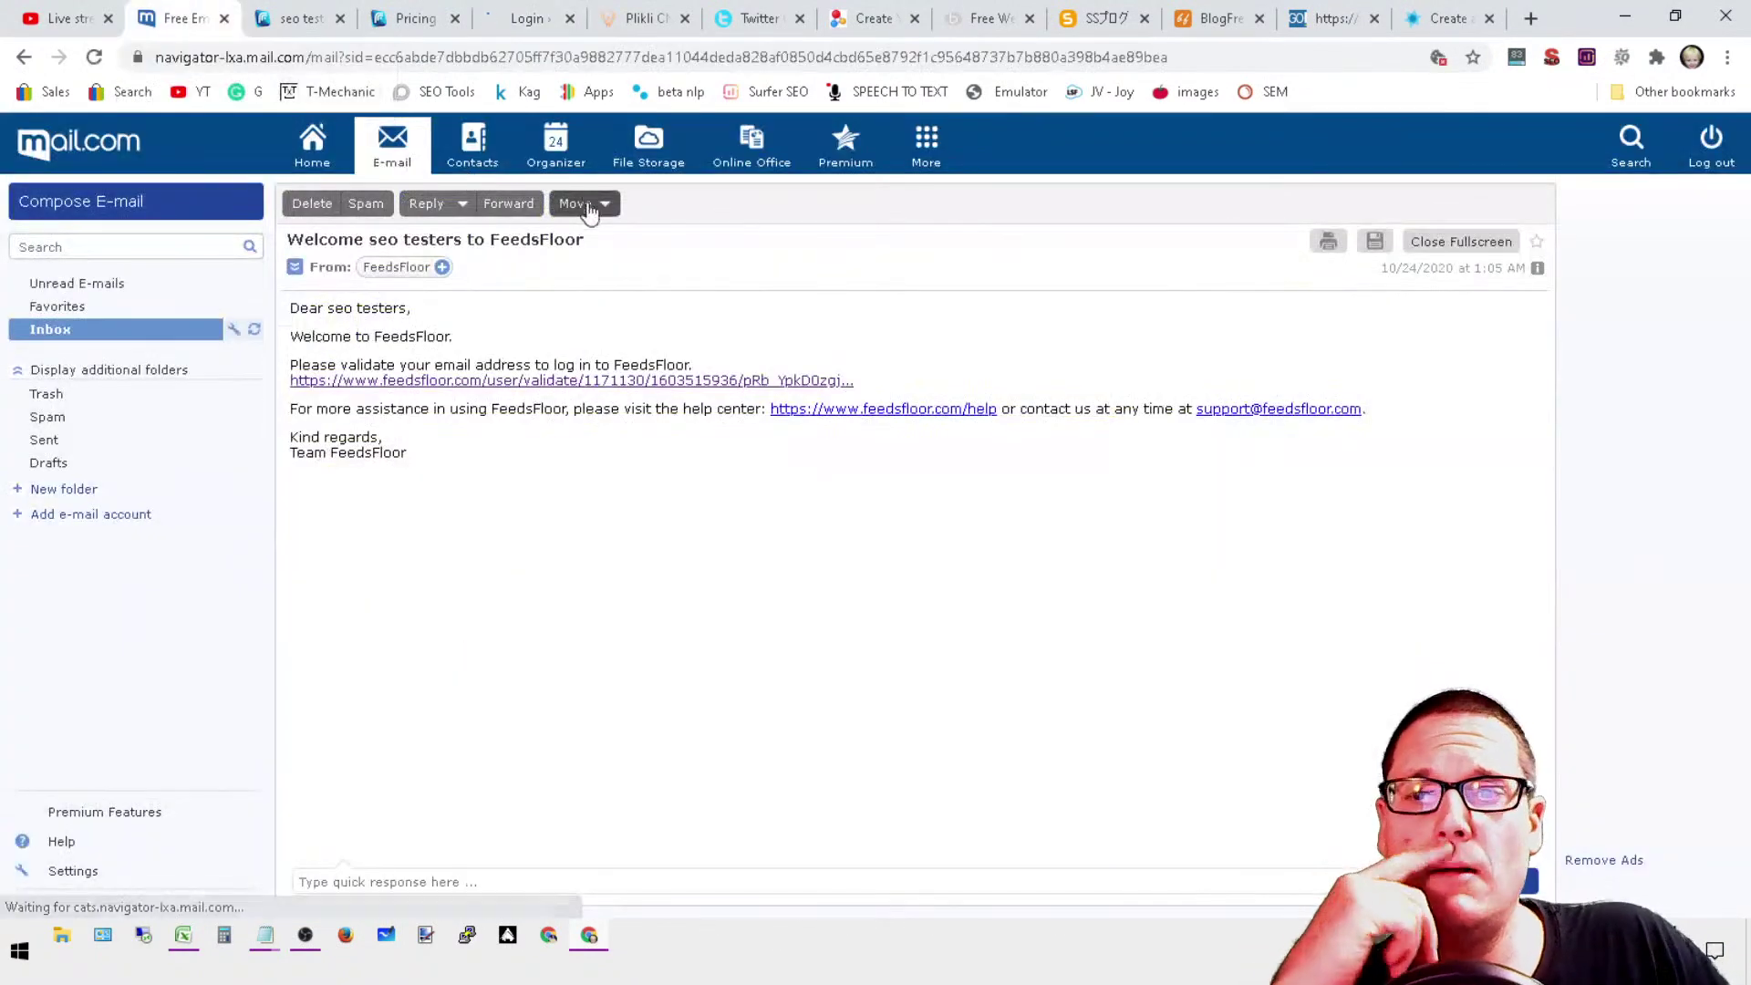
left_click(144, 334)
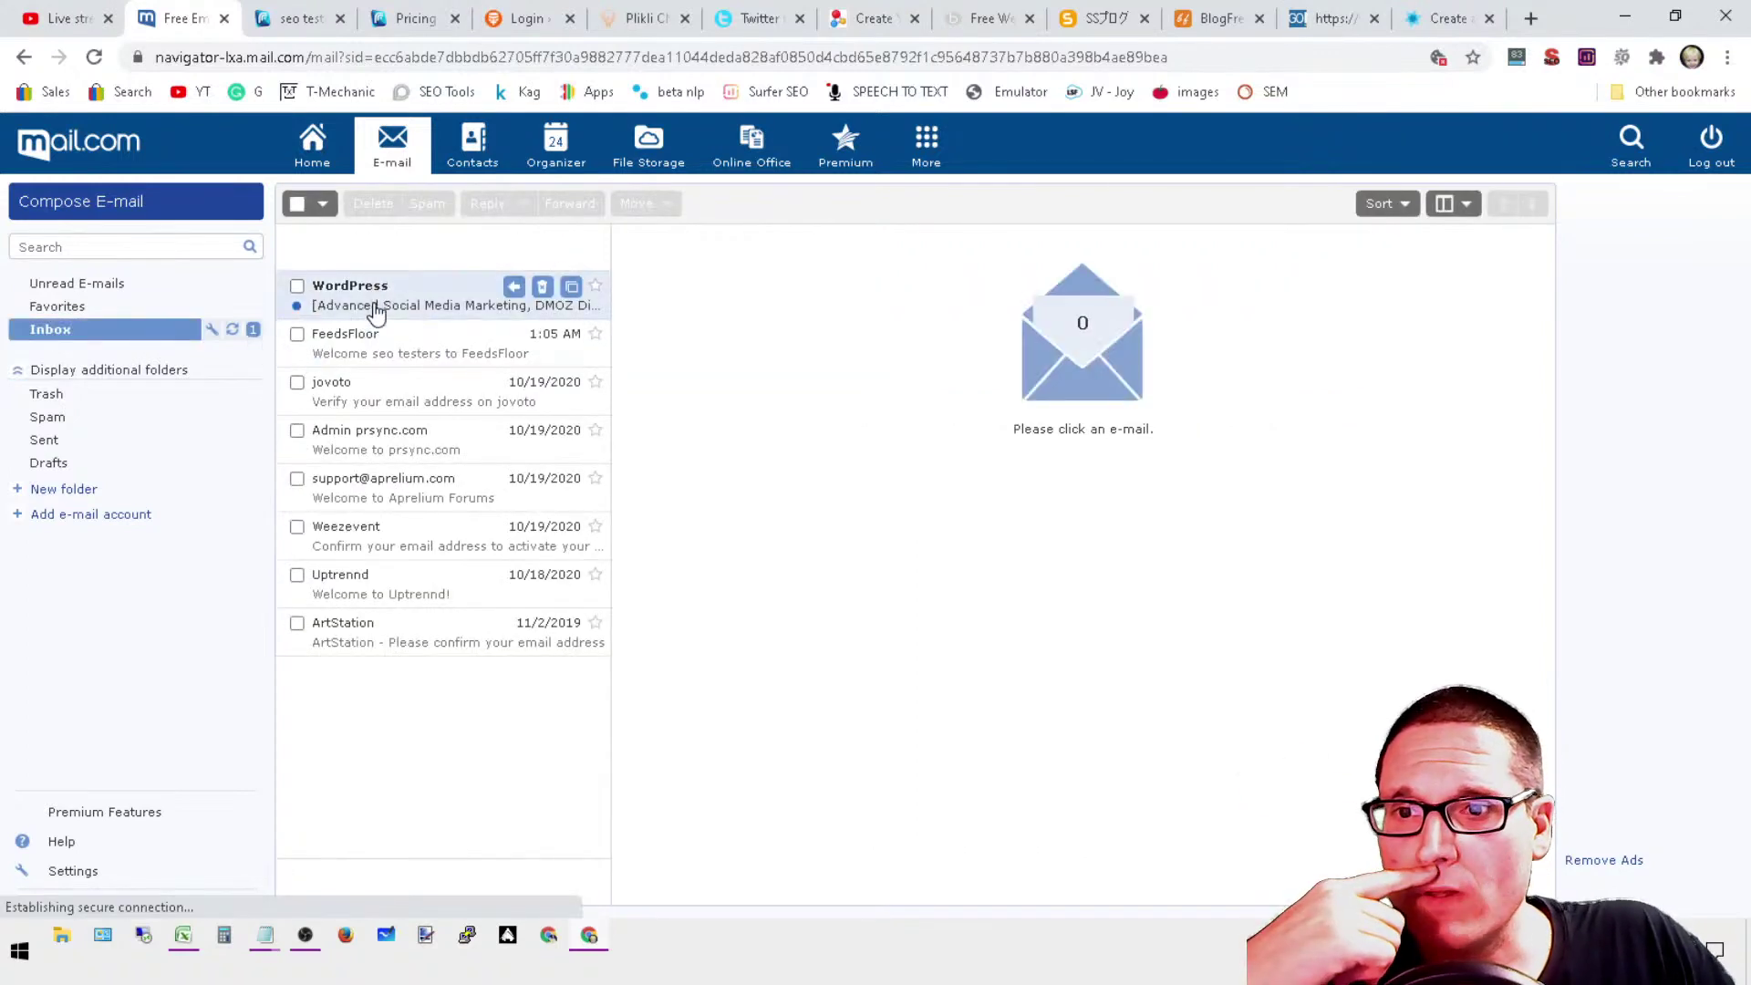
left_click(374, 310)
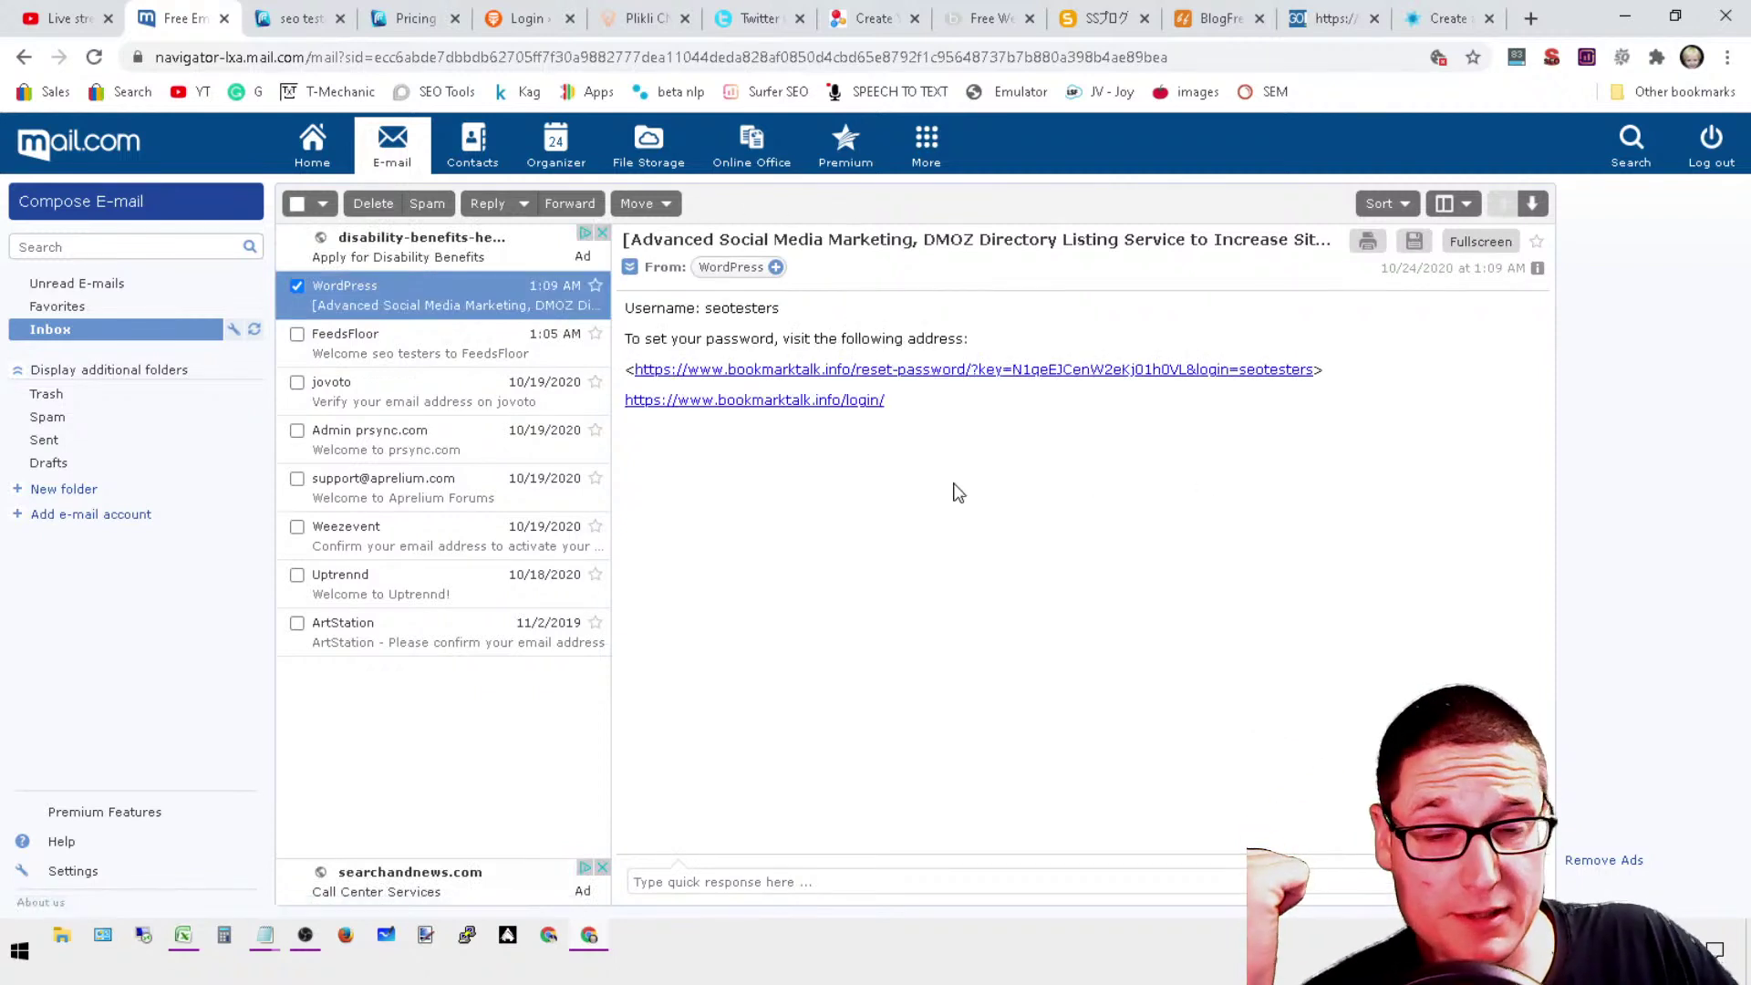
left_click(1131, 370)
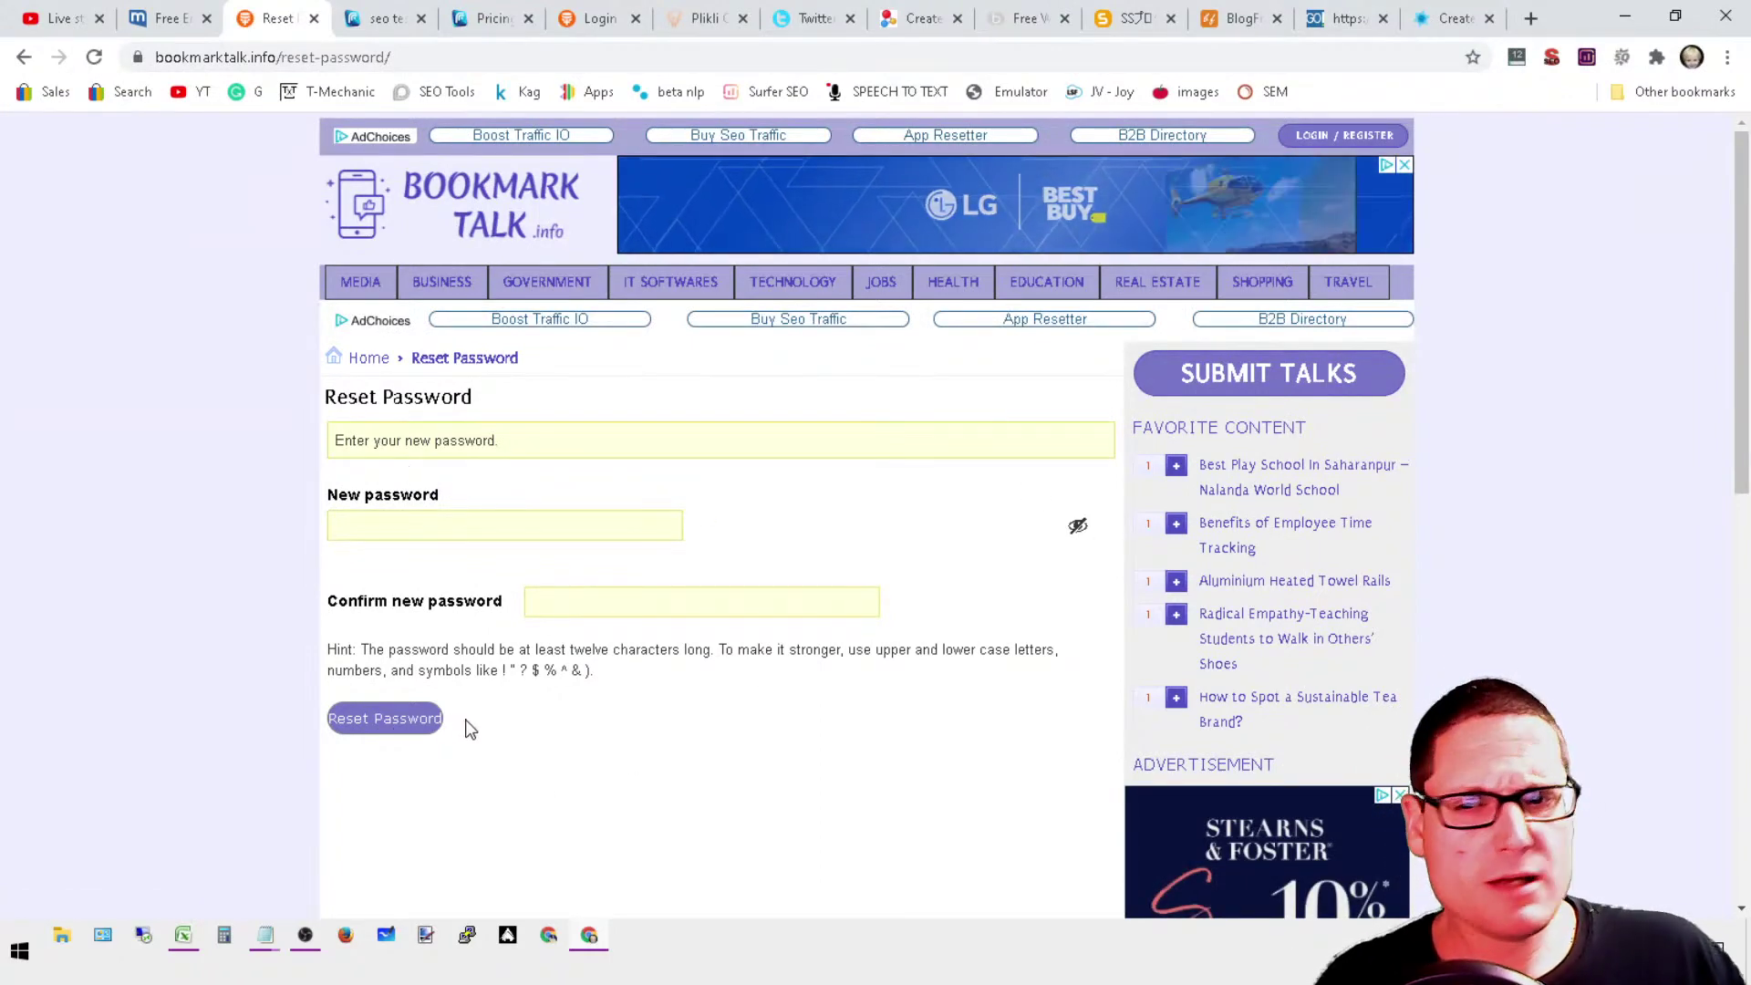
Step: Leave the reset page for Home and scroll through the New York SEO Services article
left_click(383, 493)
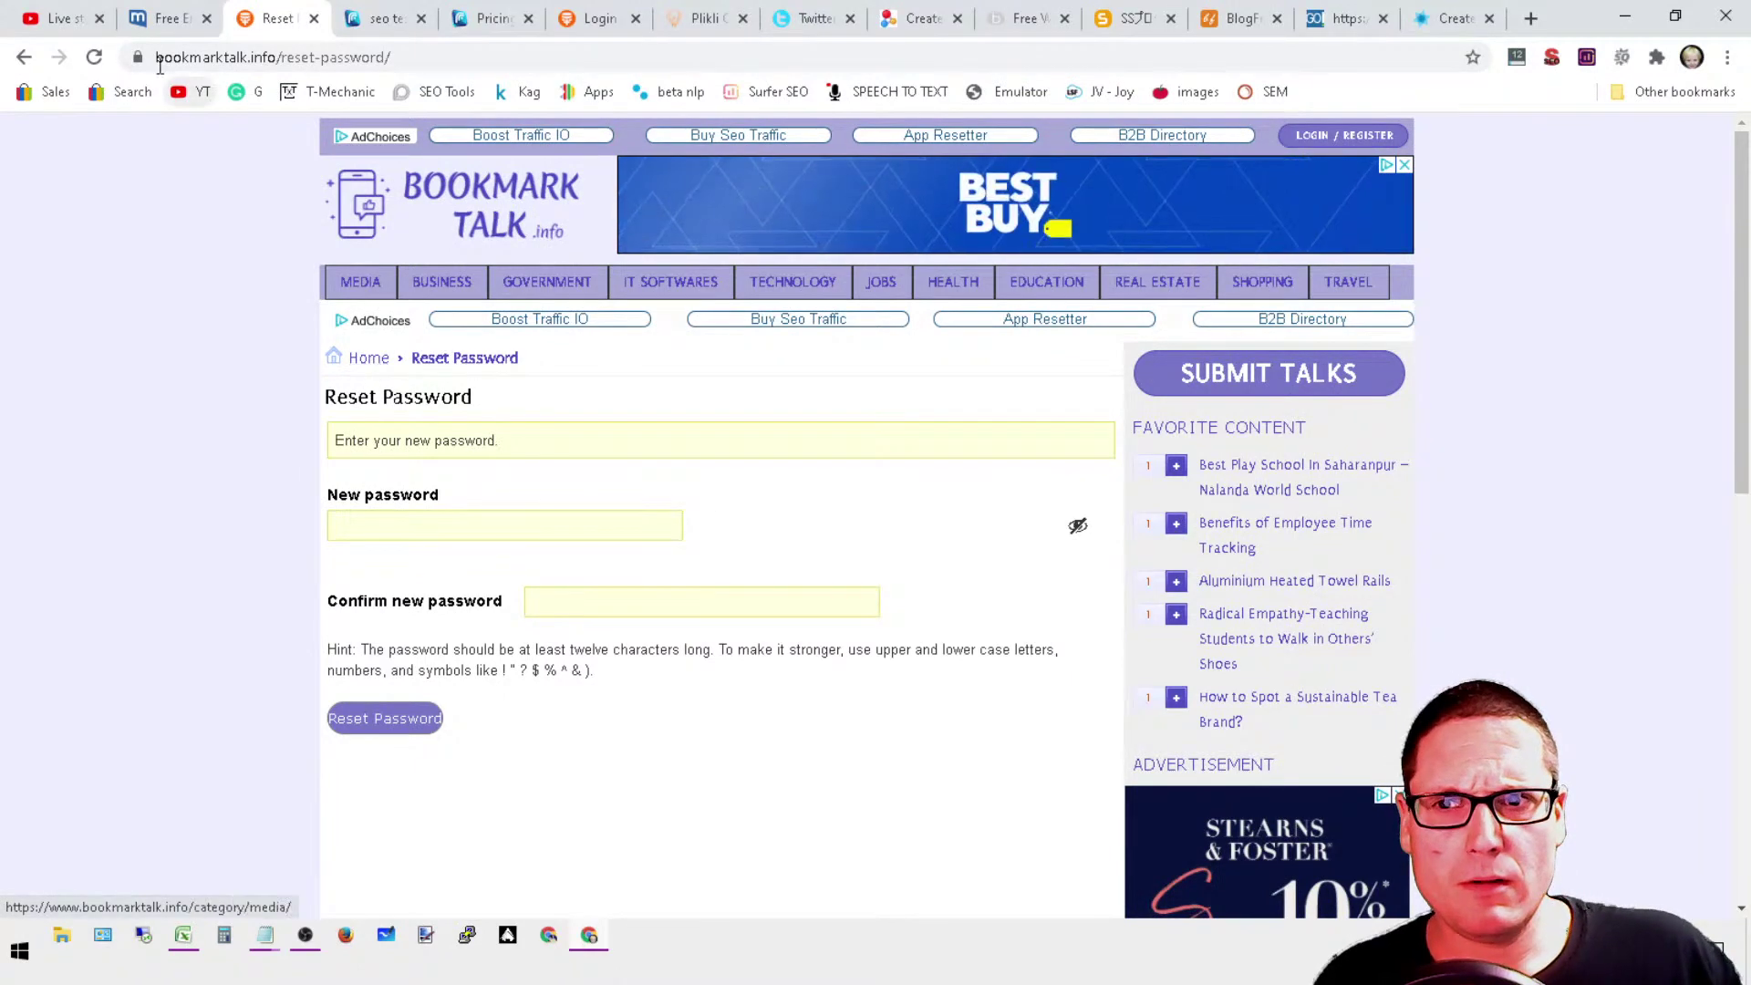
left_click(370, 359)
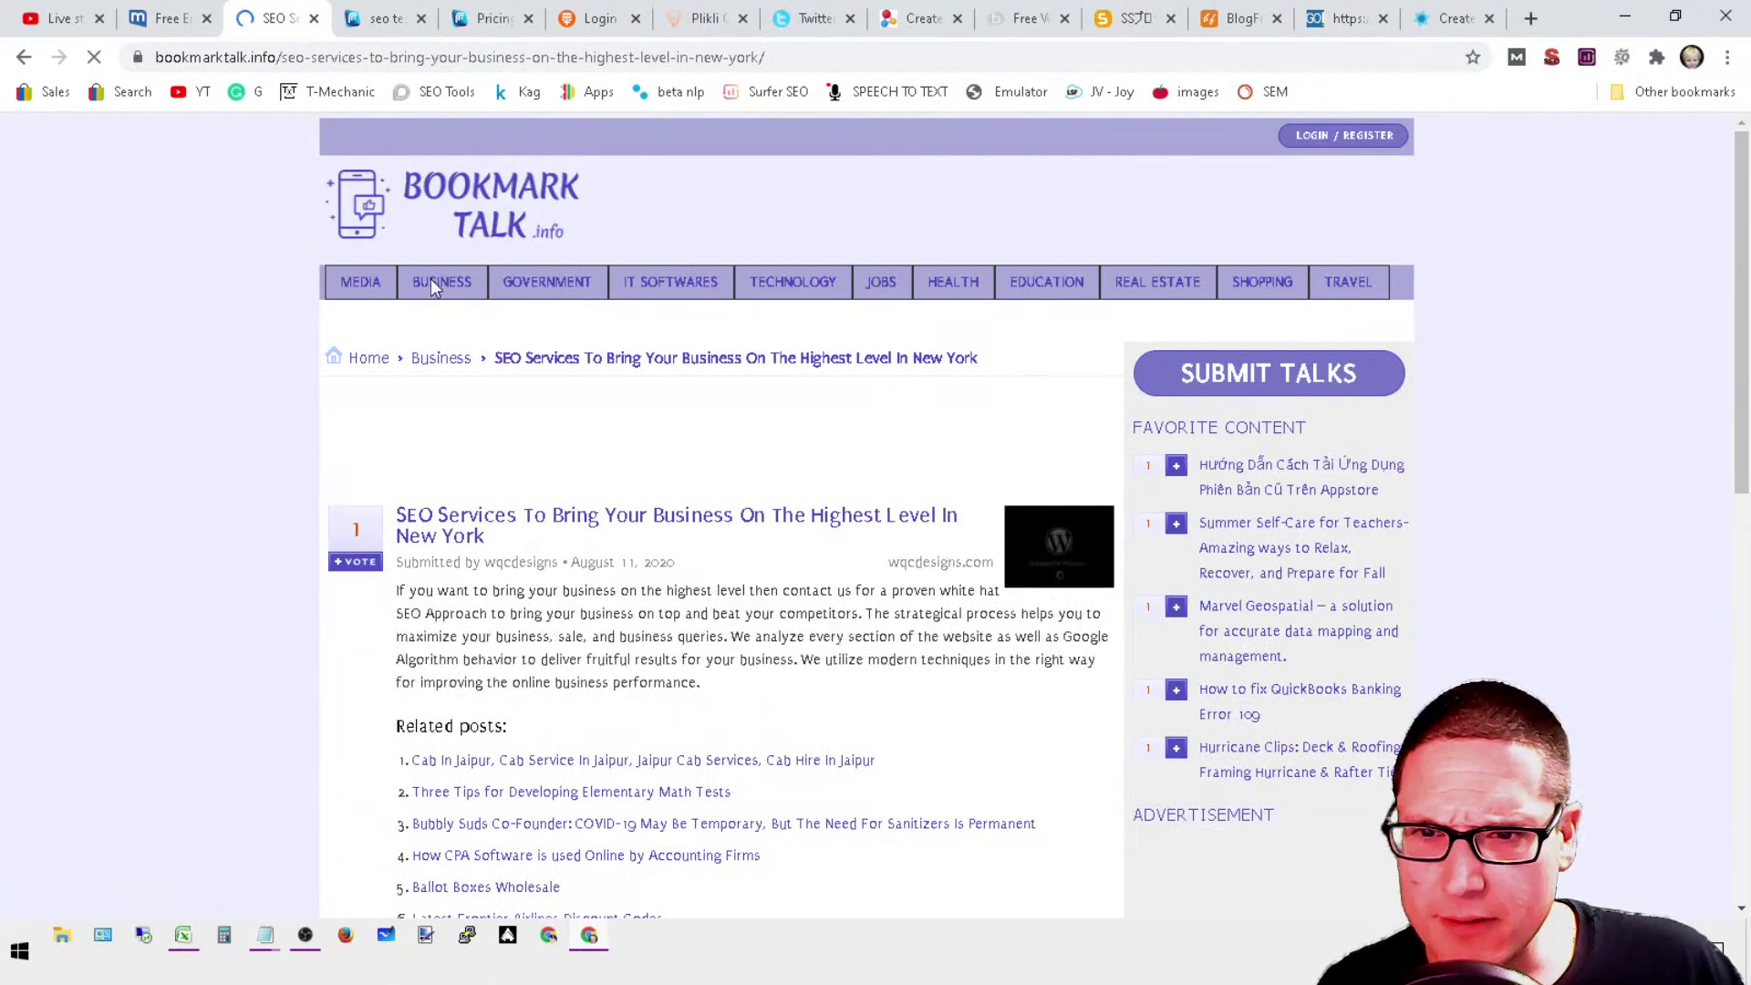
scroll(616, 459, "down", 5)
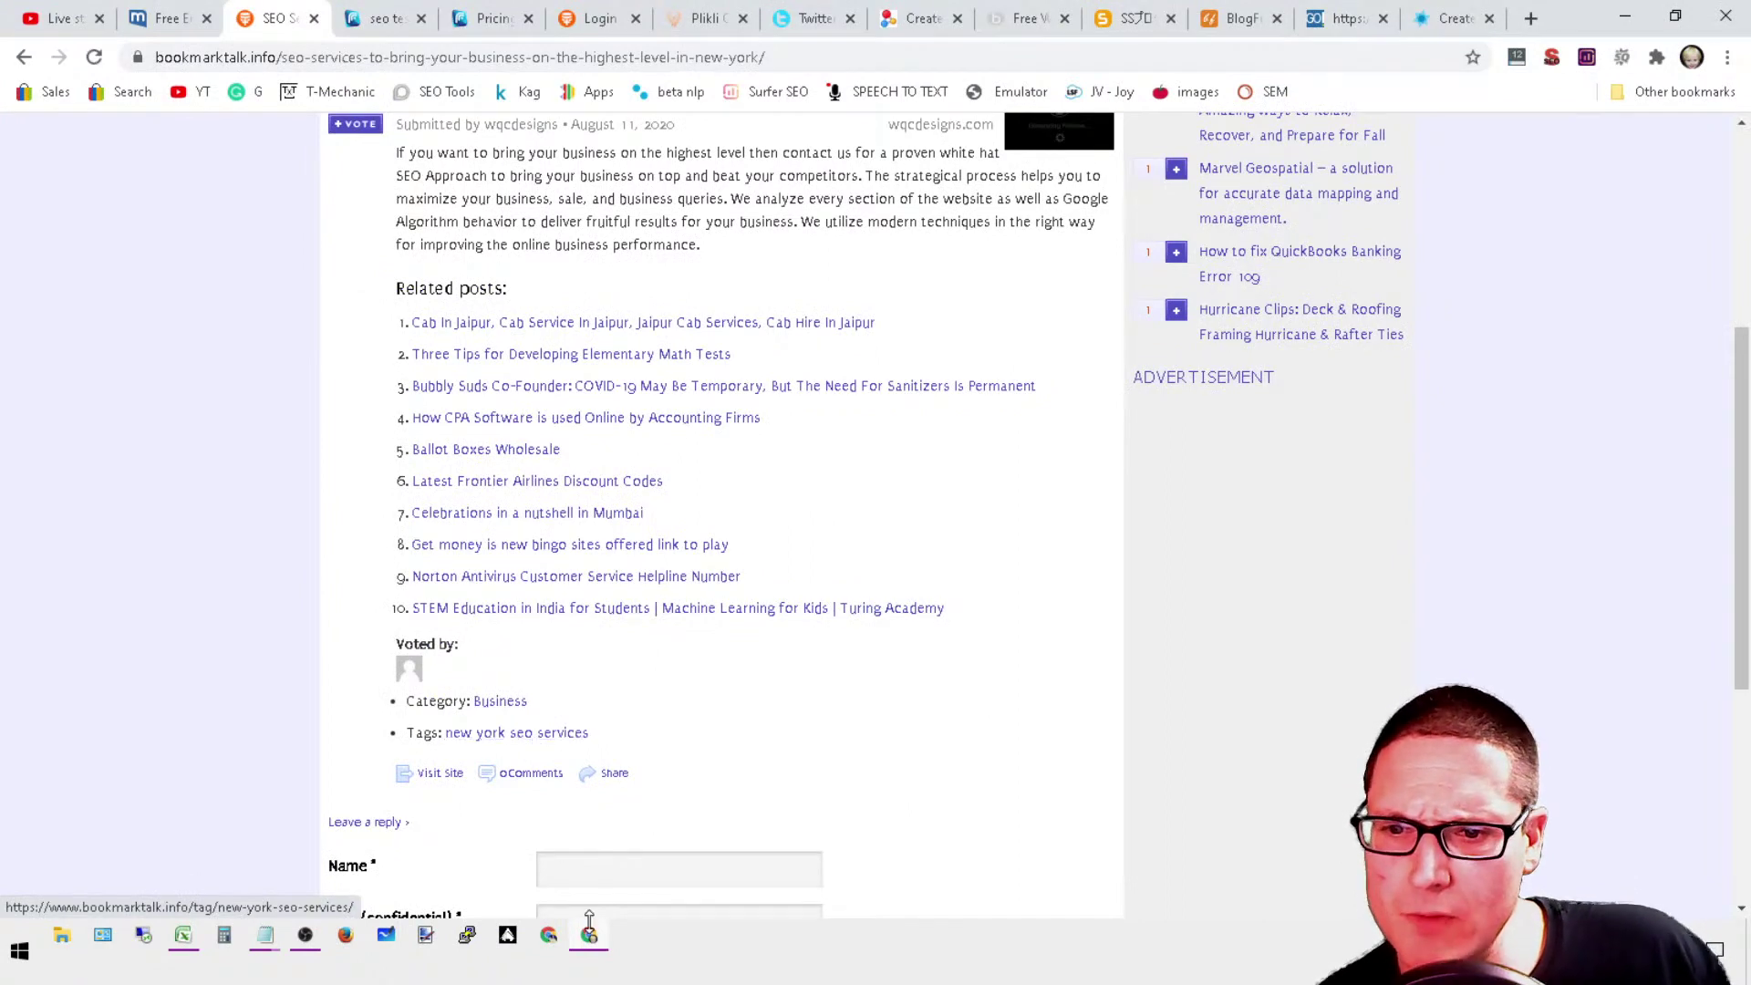
scroll(511, 821, "down", 5)
left_click(415, 630)
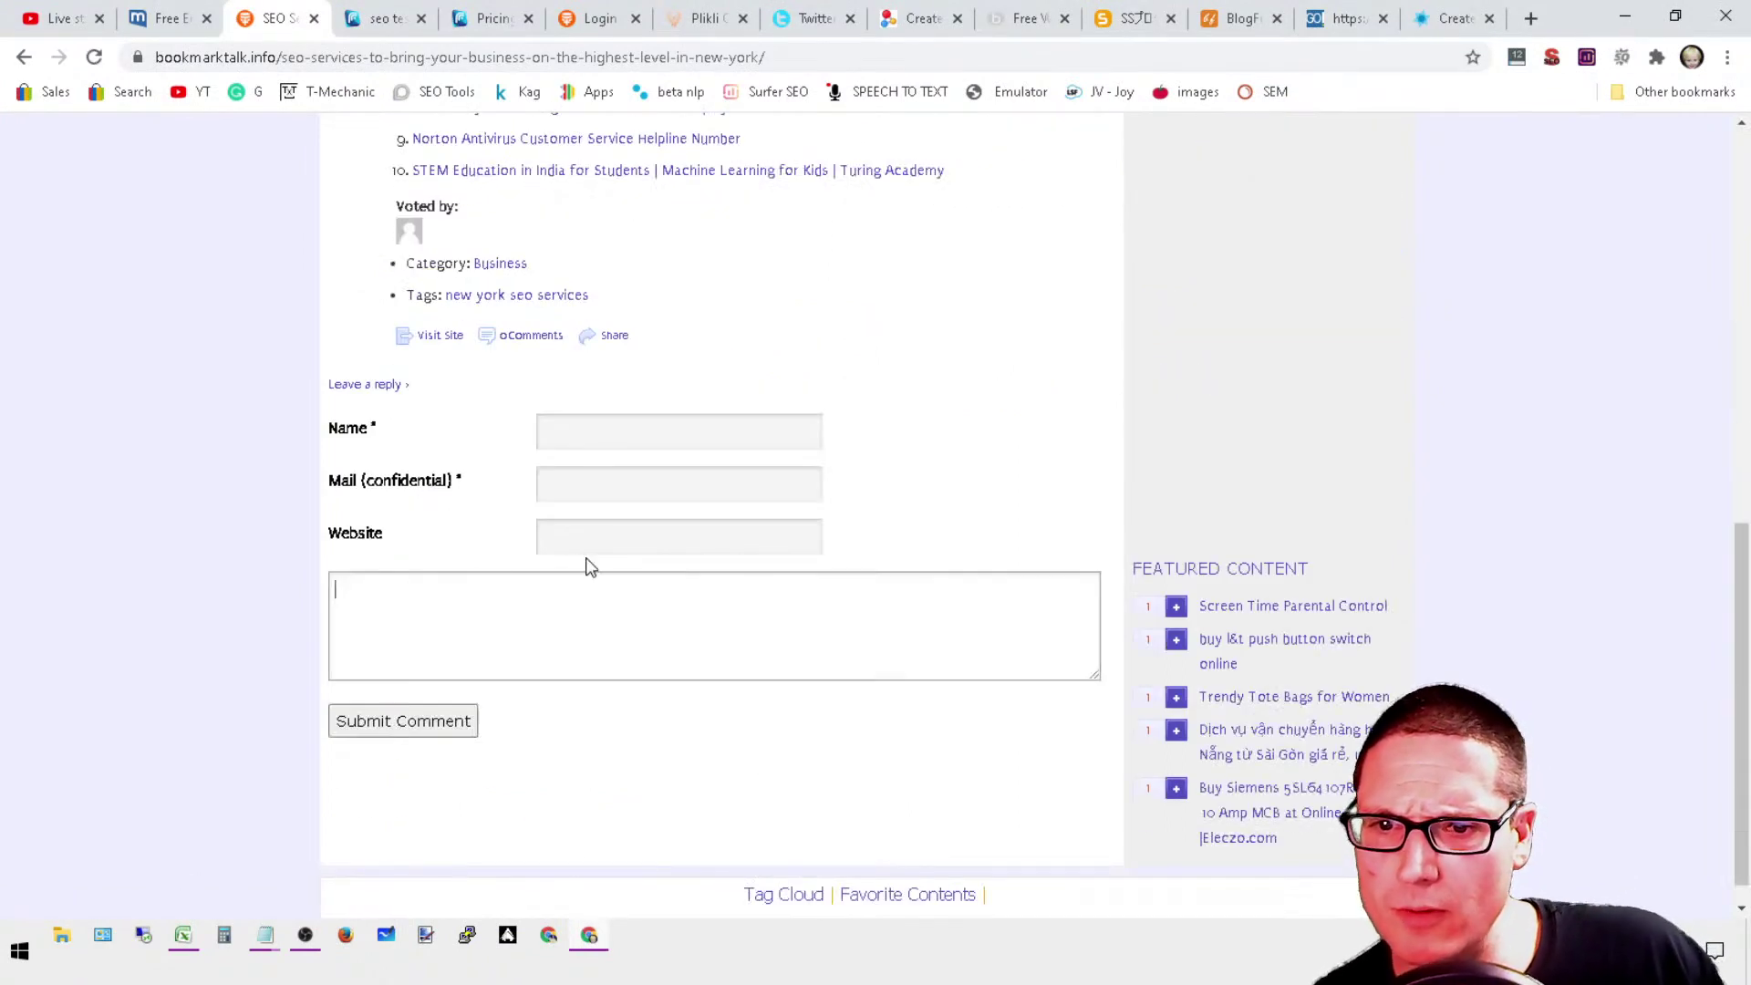
left_click(601, 542)
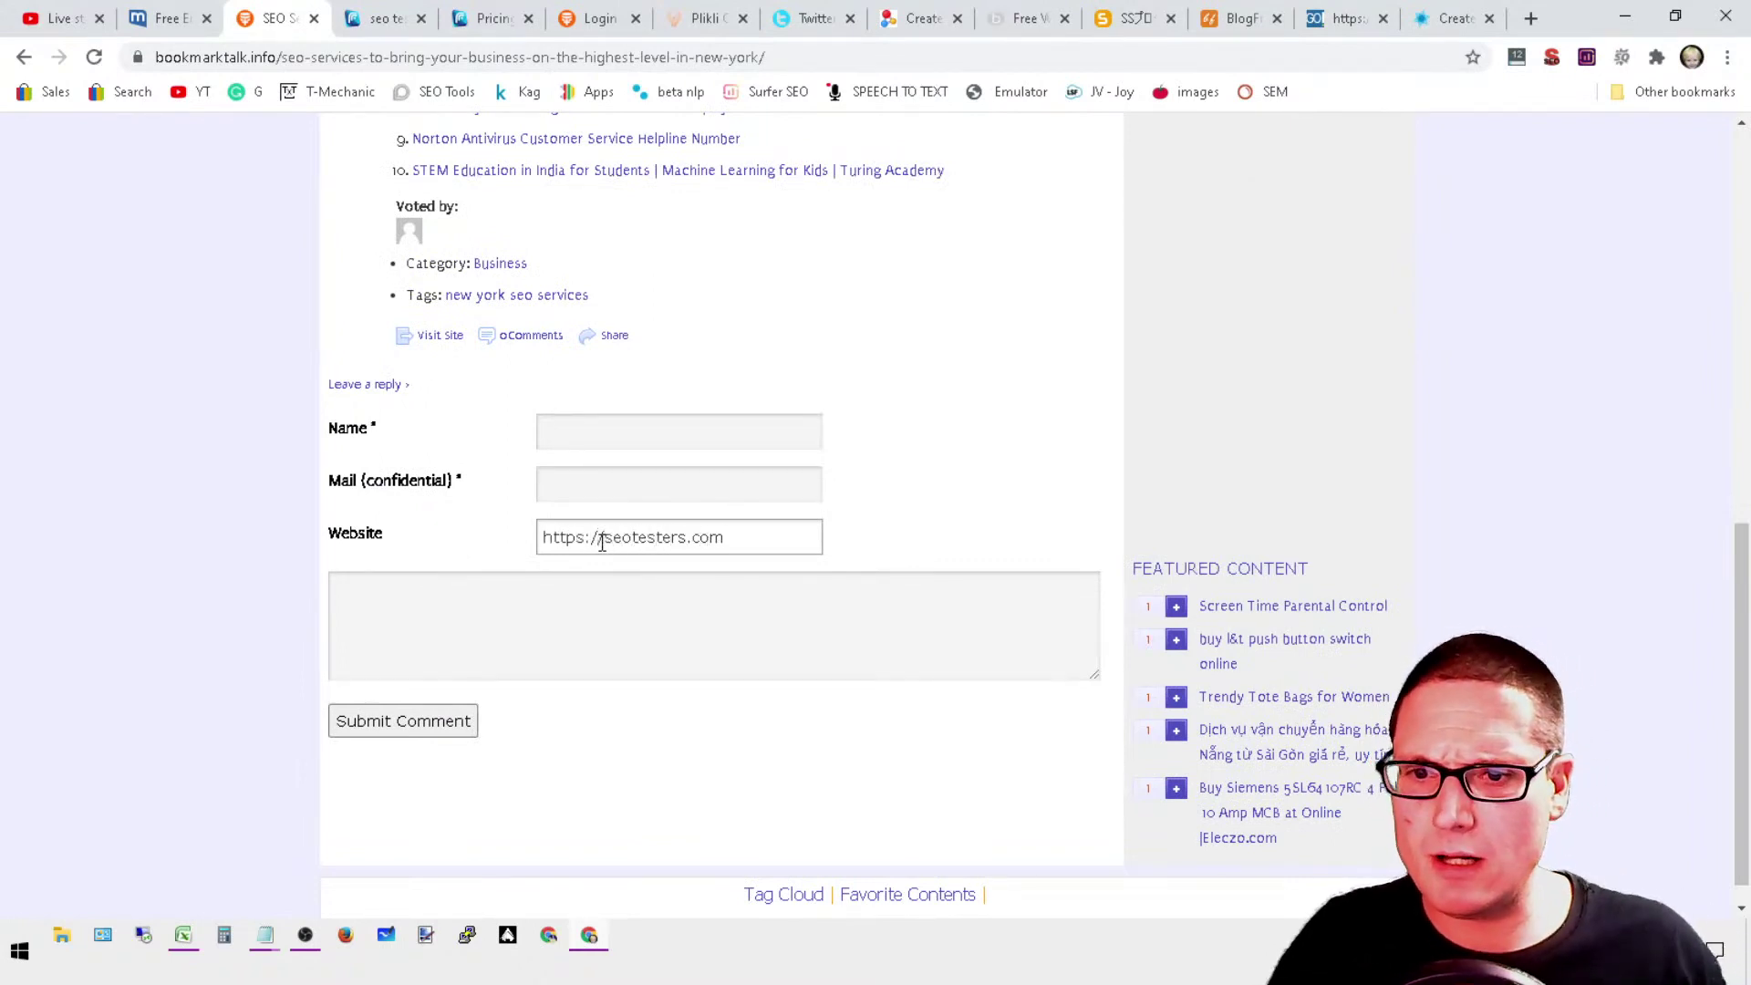
left_click(628, 482)
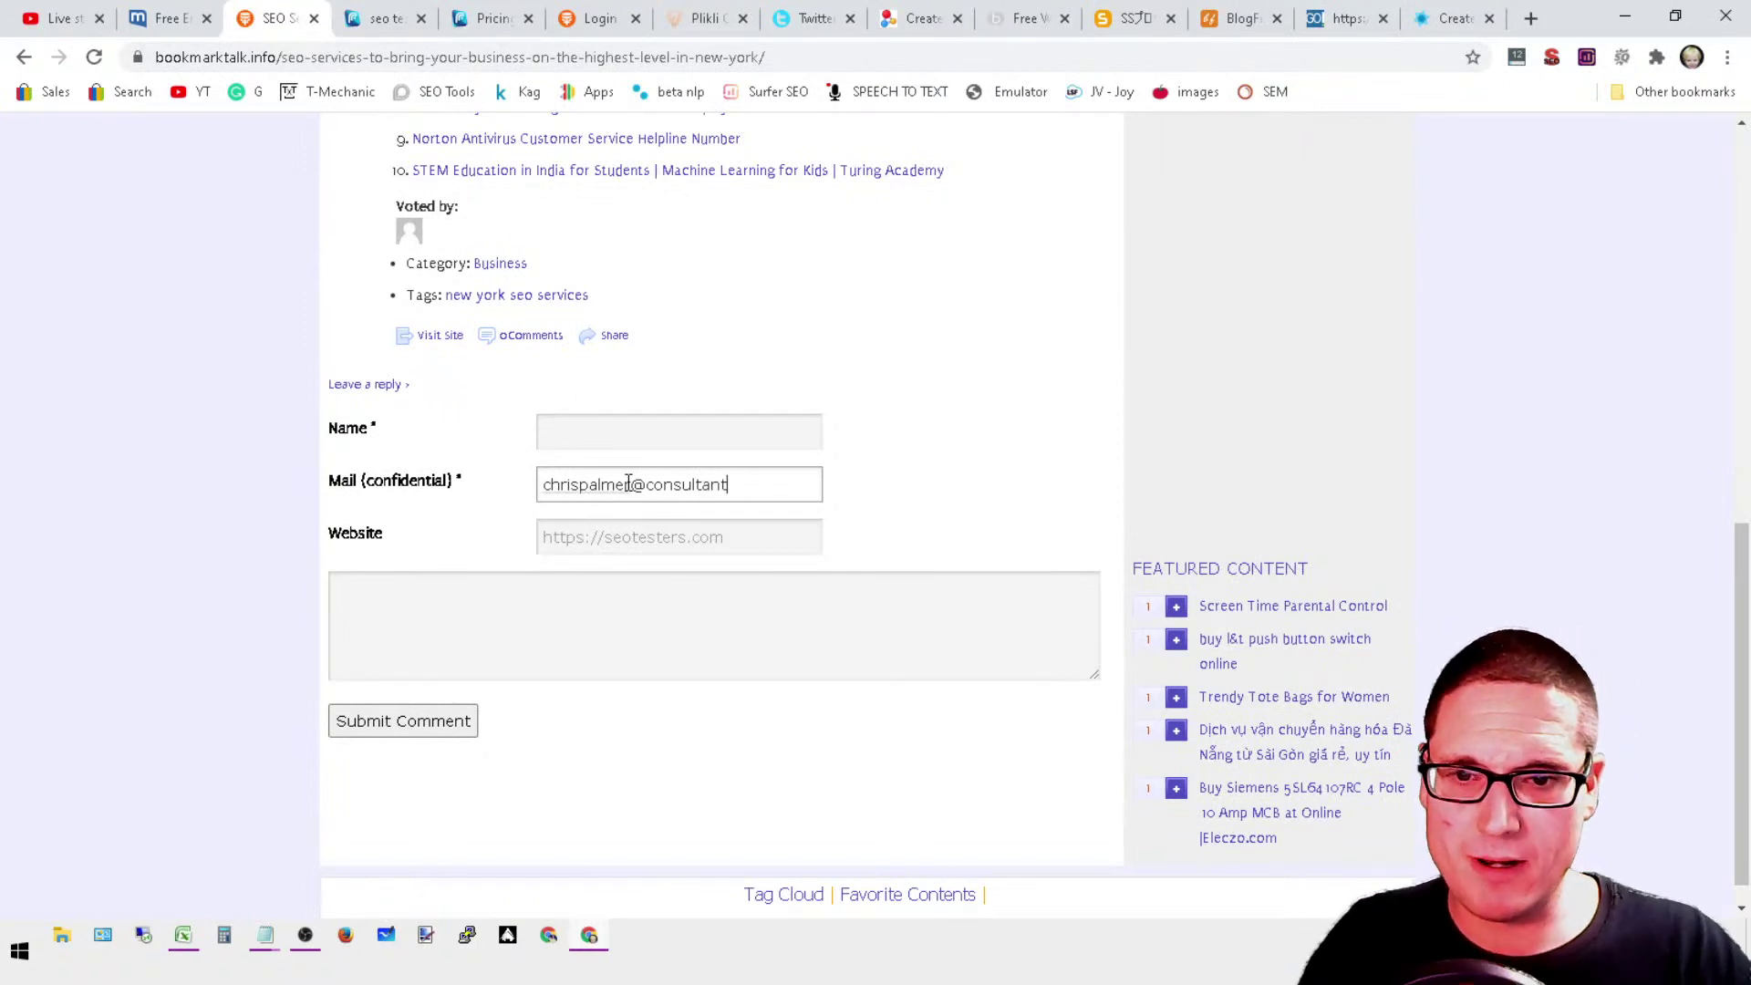
left_click(637, 435)
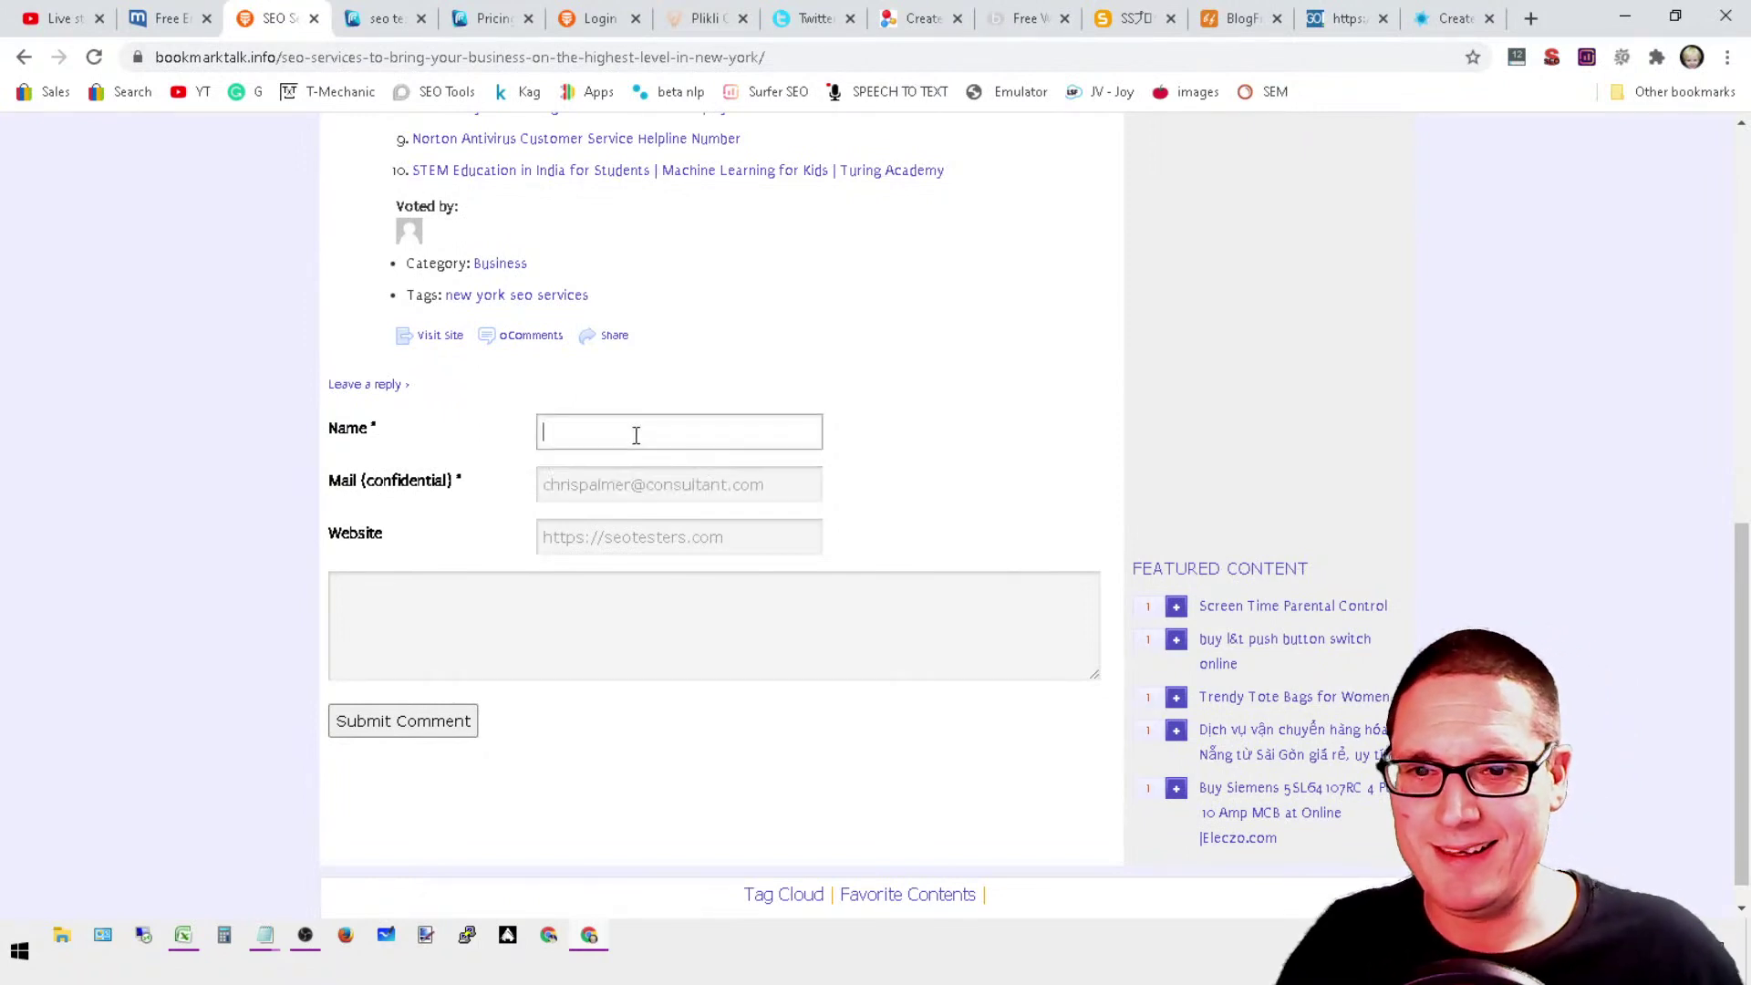
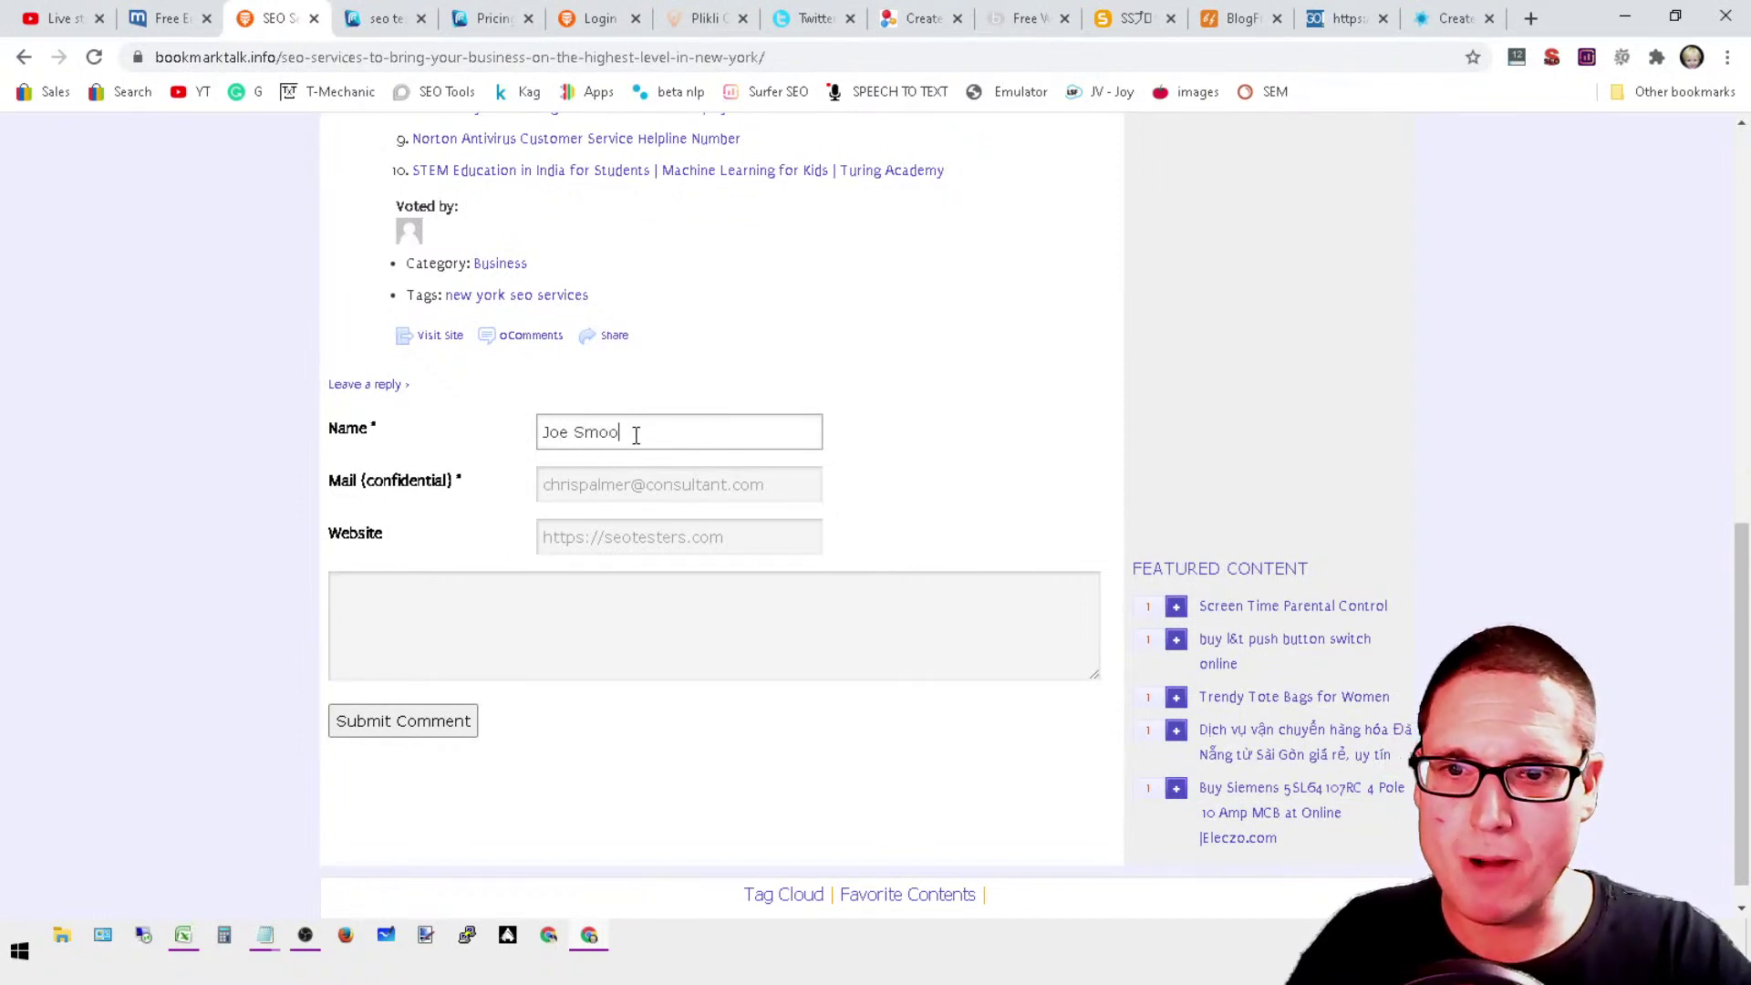
scroll(724, 449, "down", 1)
left_click(586, 620)
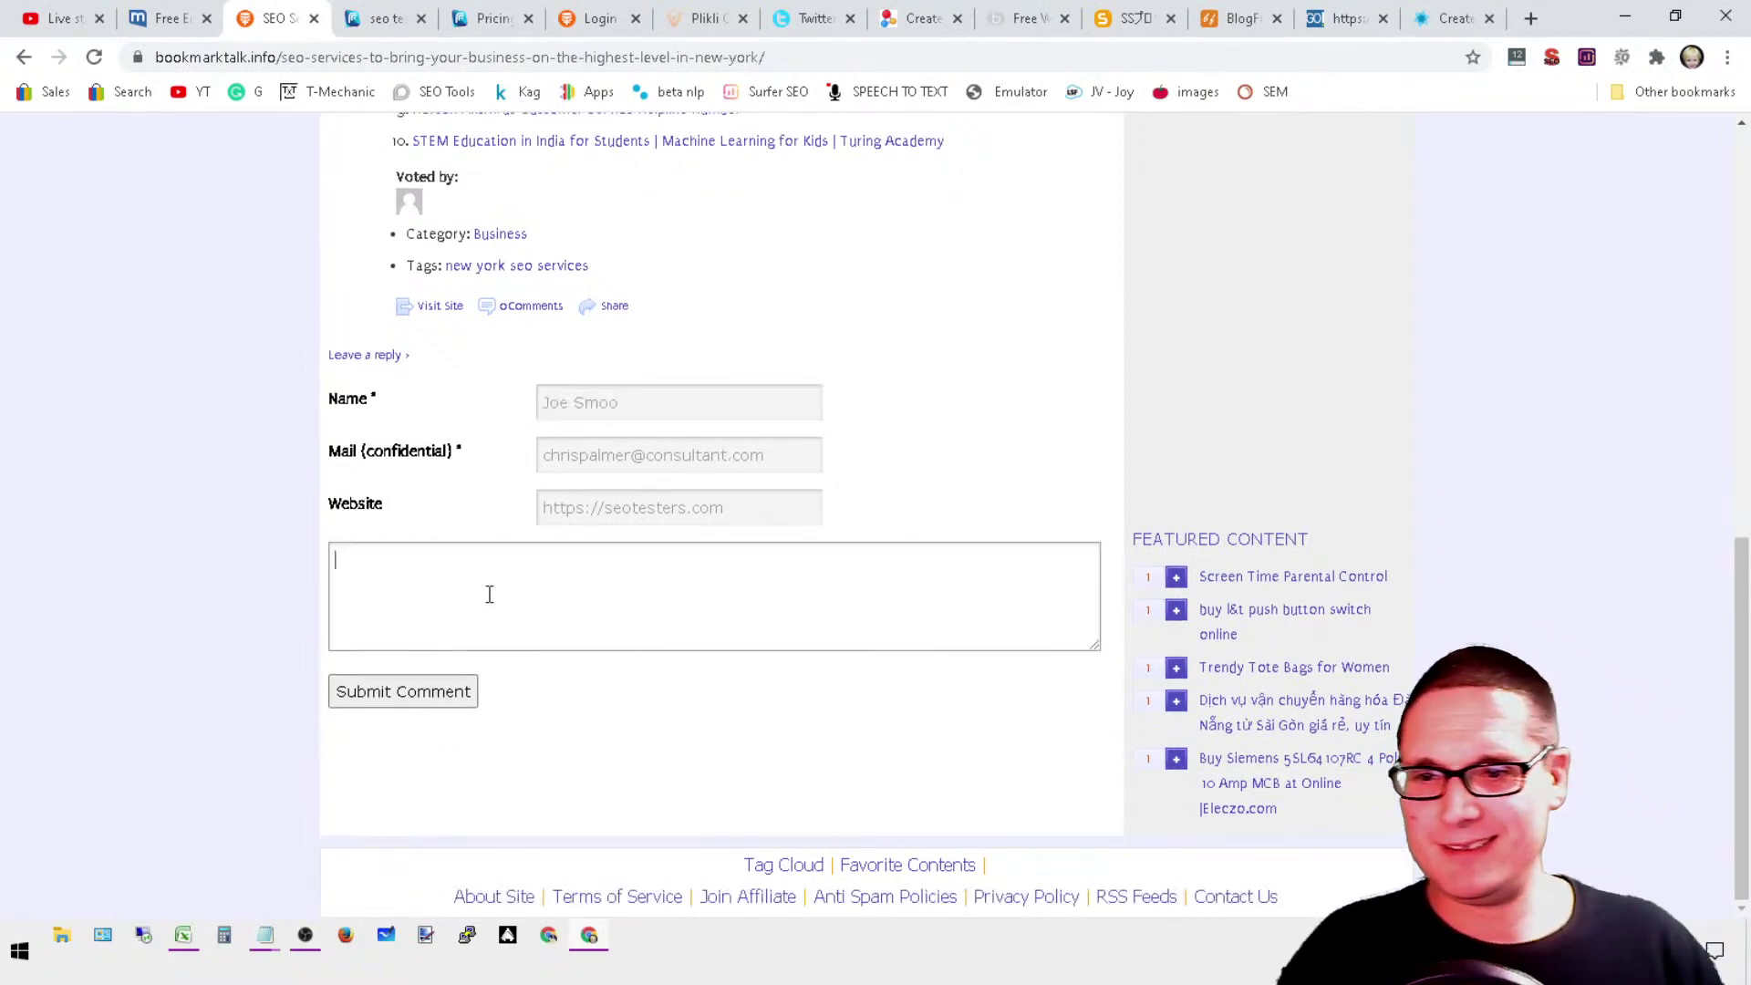
right_click(422, 576)
left_click(541, 744)
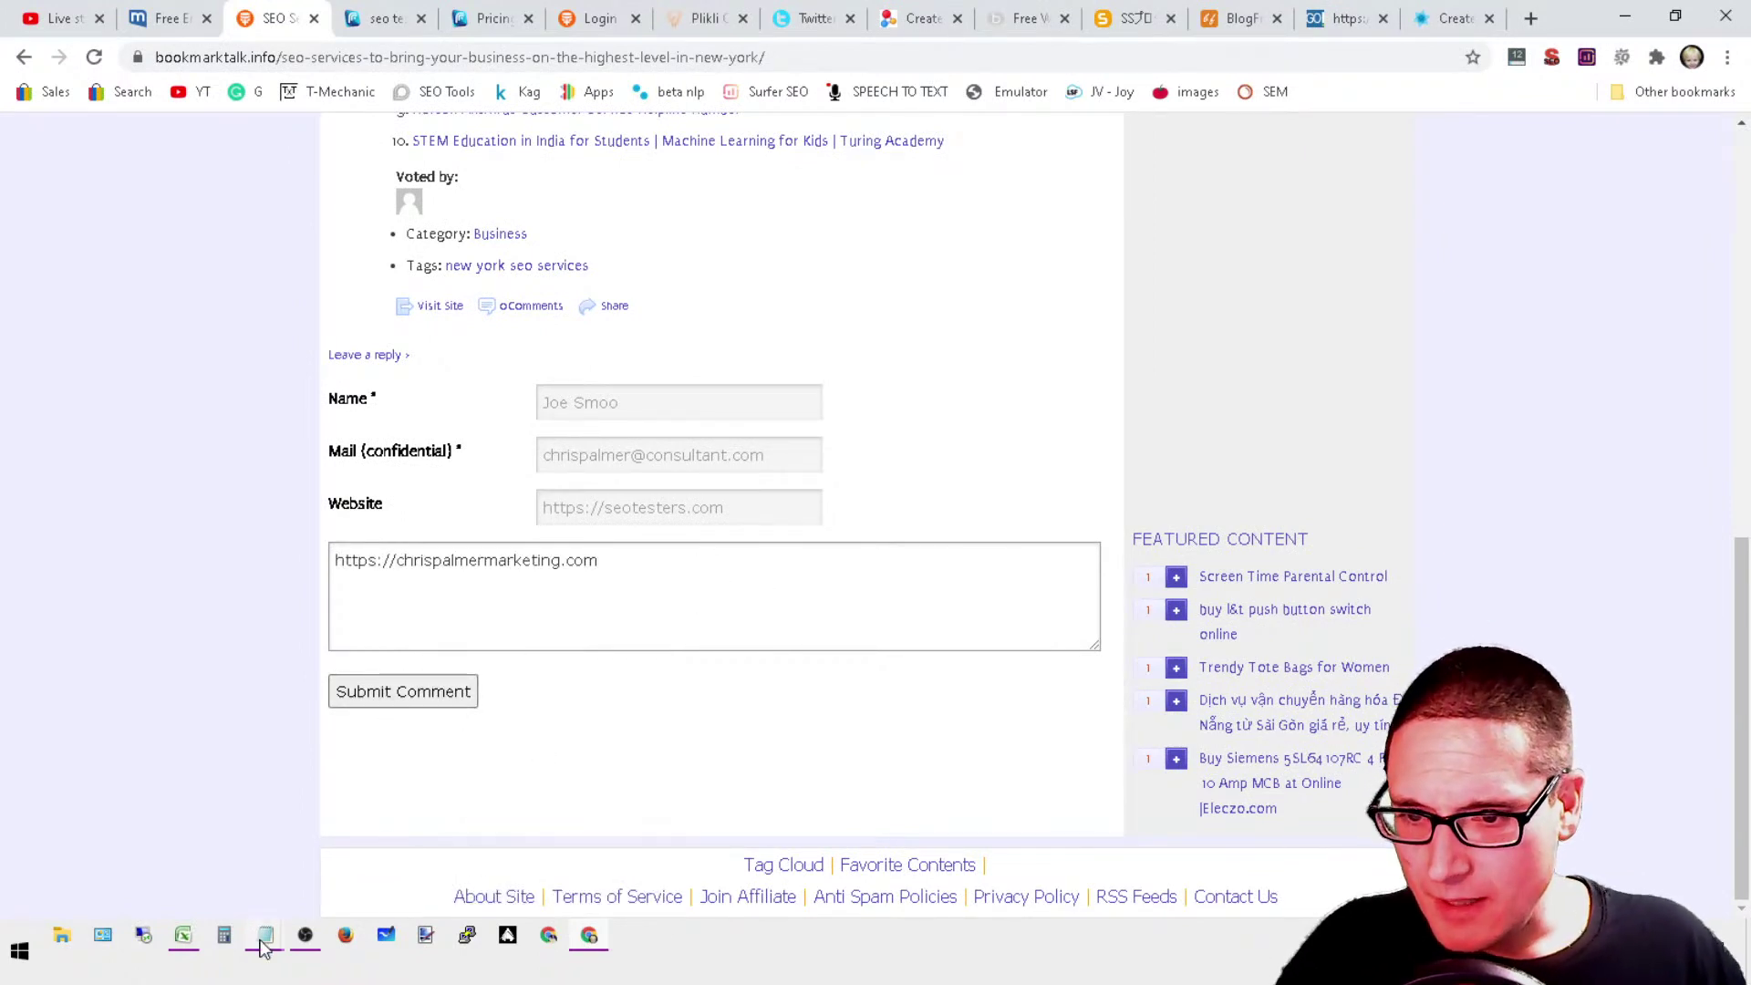
Step: Copy the business address block from Notepad, paste it below the link, and submit the comment
mouse_move(262, 948)
left_click(383, 839)
right_click(943, 321)
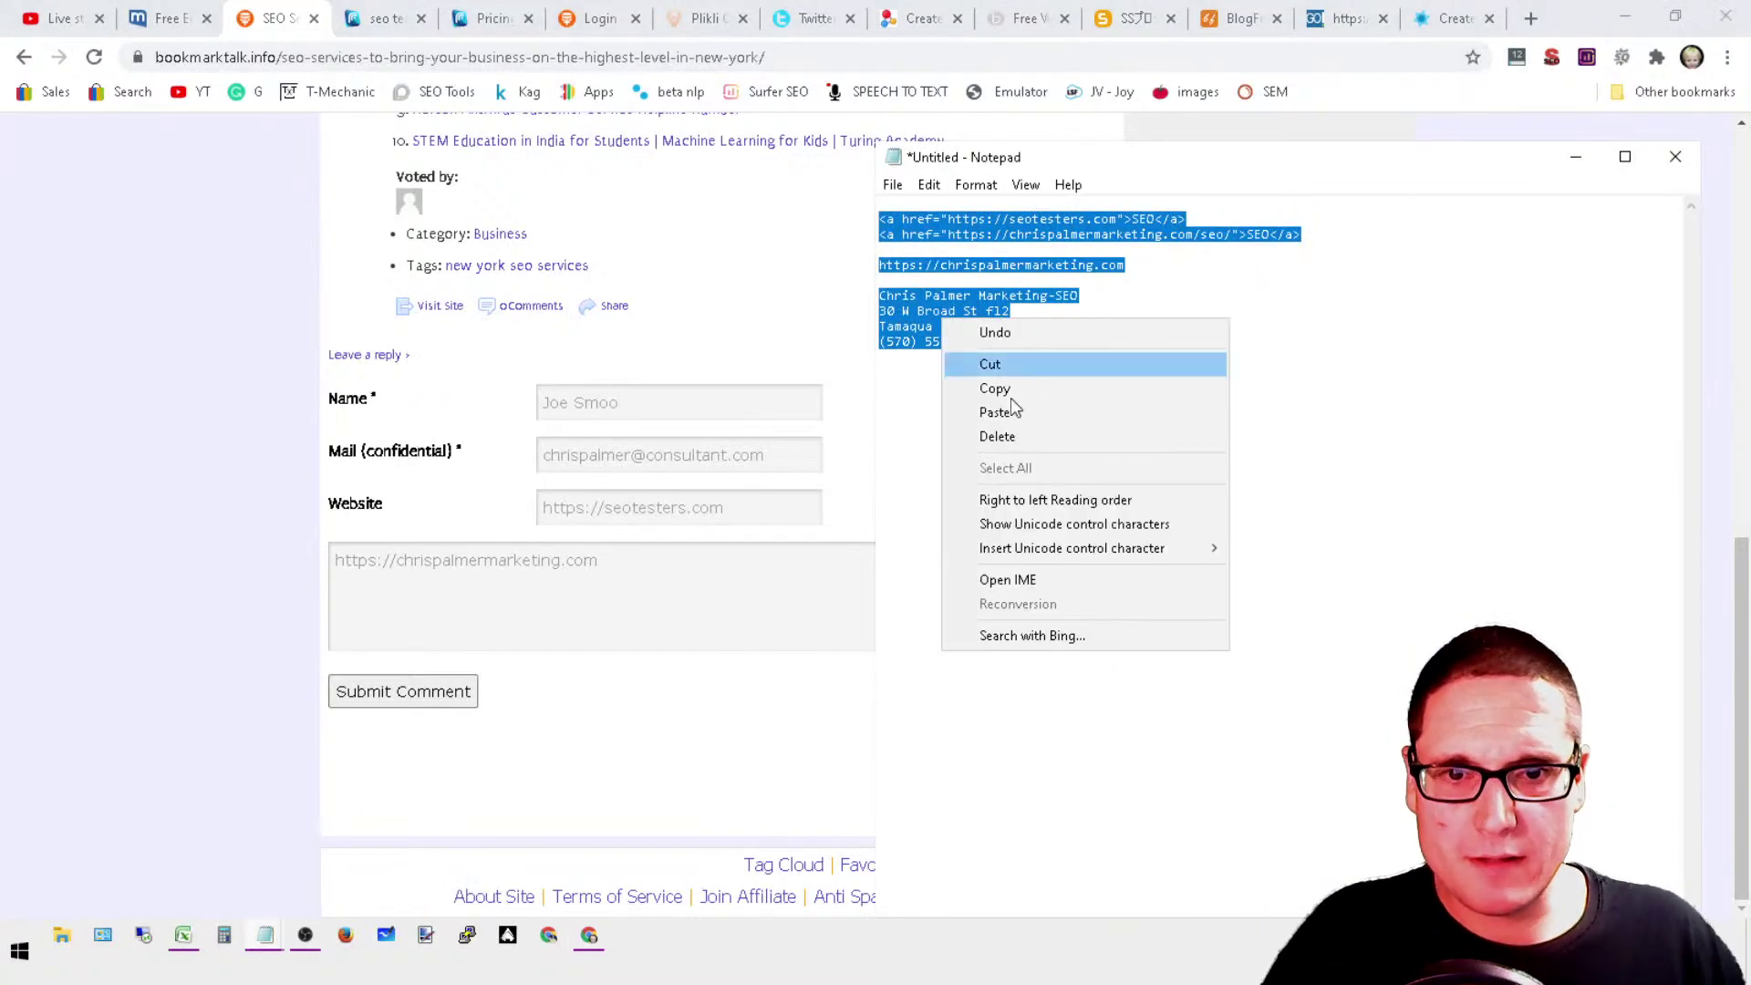
left_click(994, 390)
left_click(623, 567)
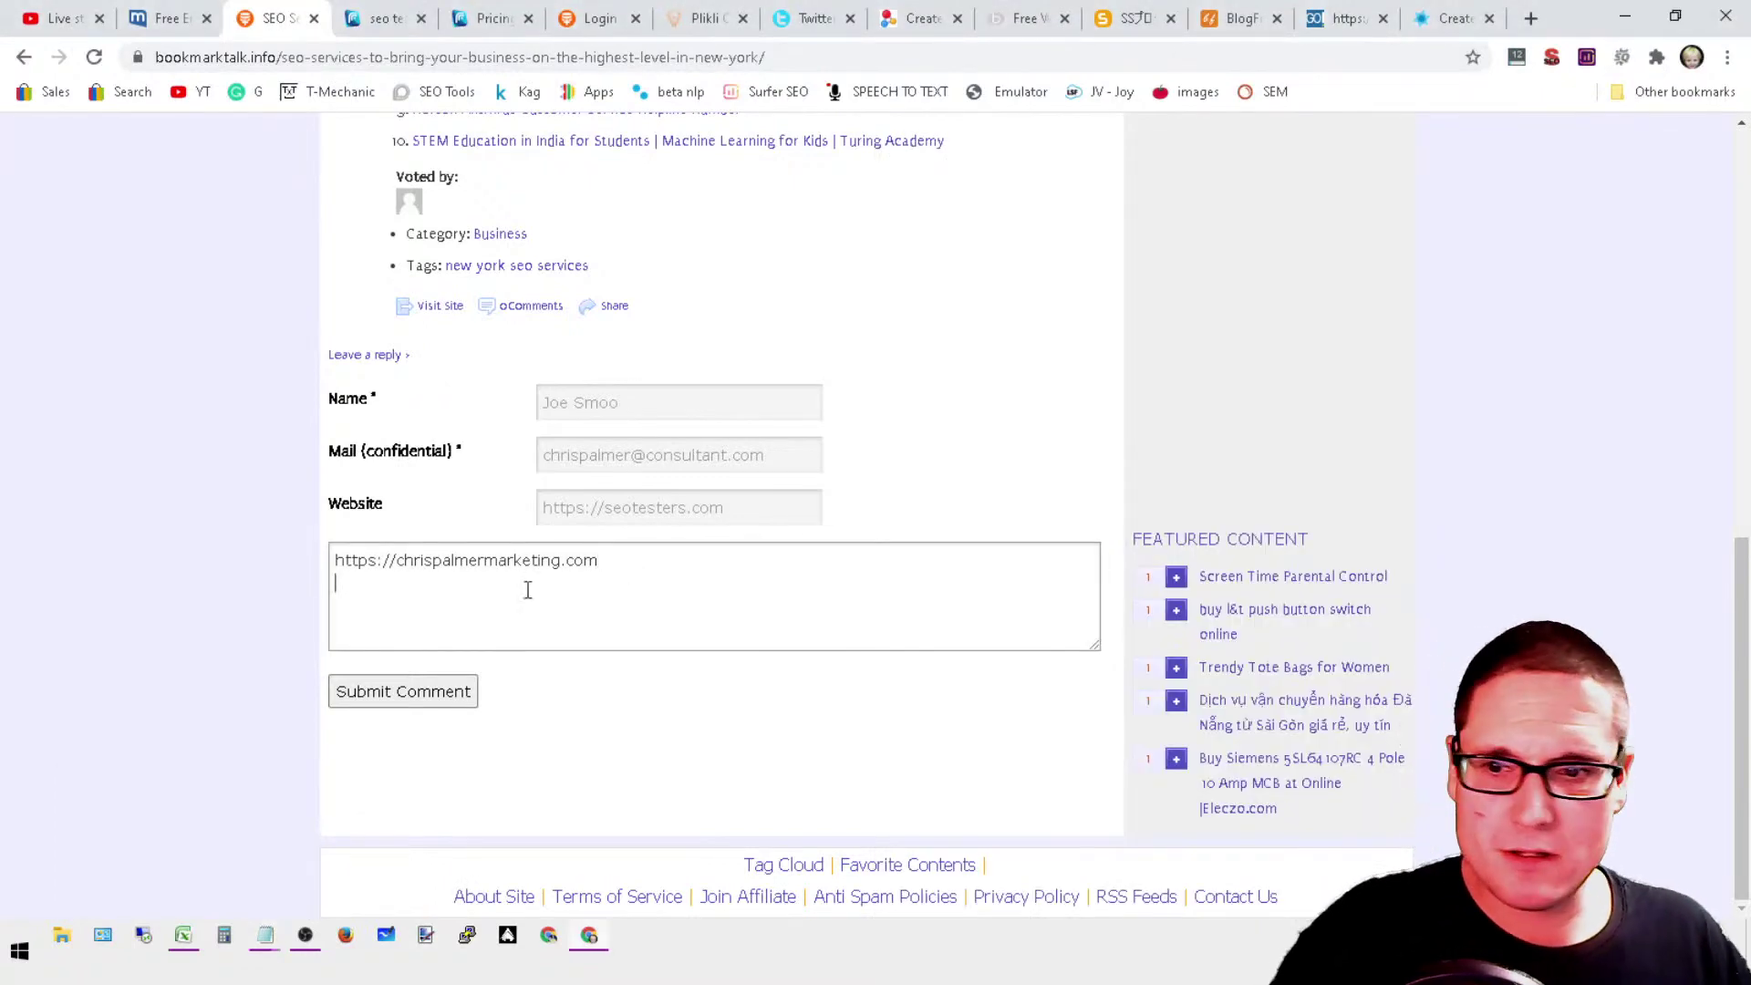
right_click(380, 588)
left_click(484, 427)
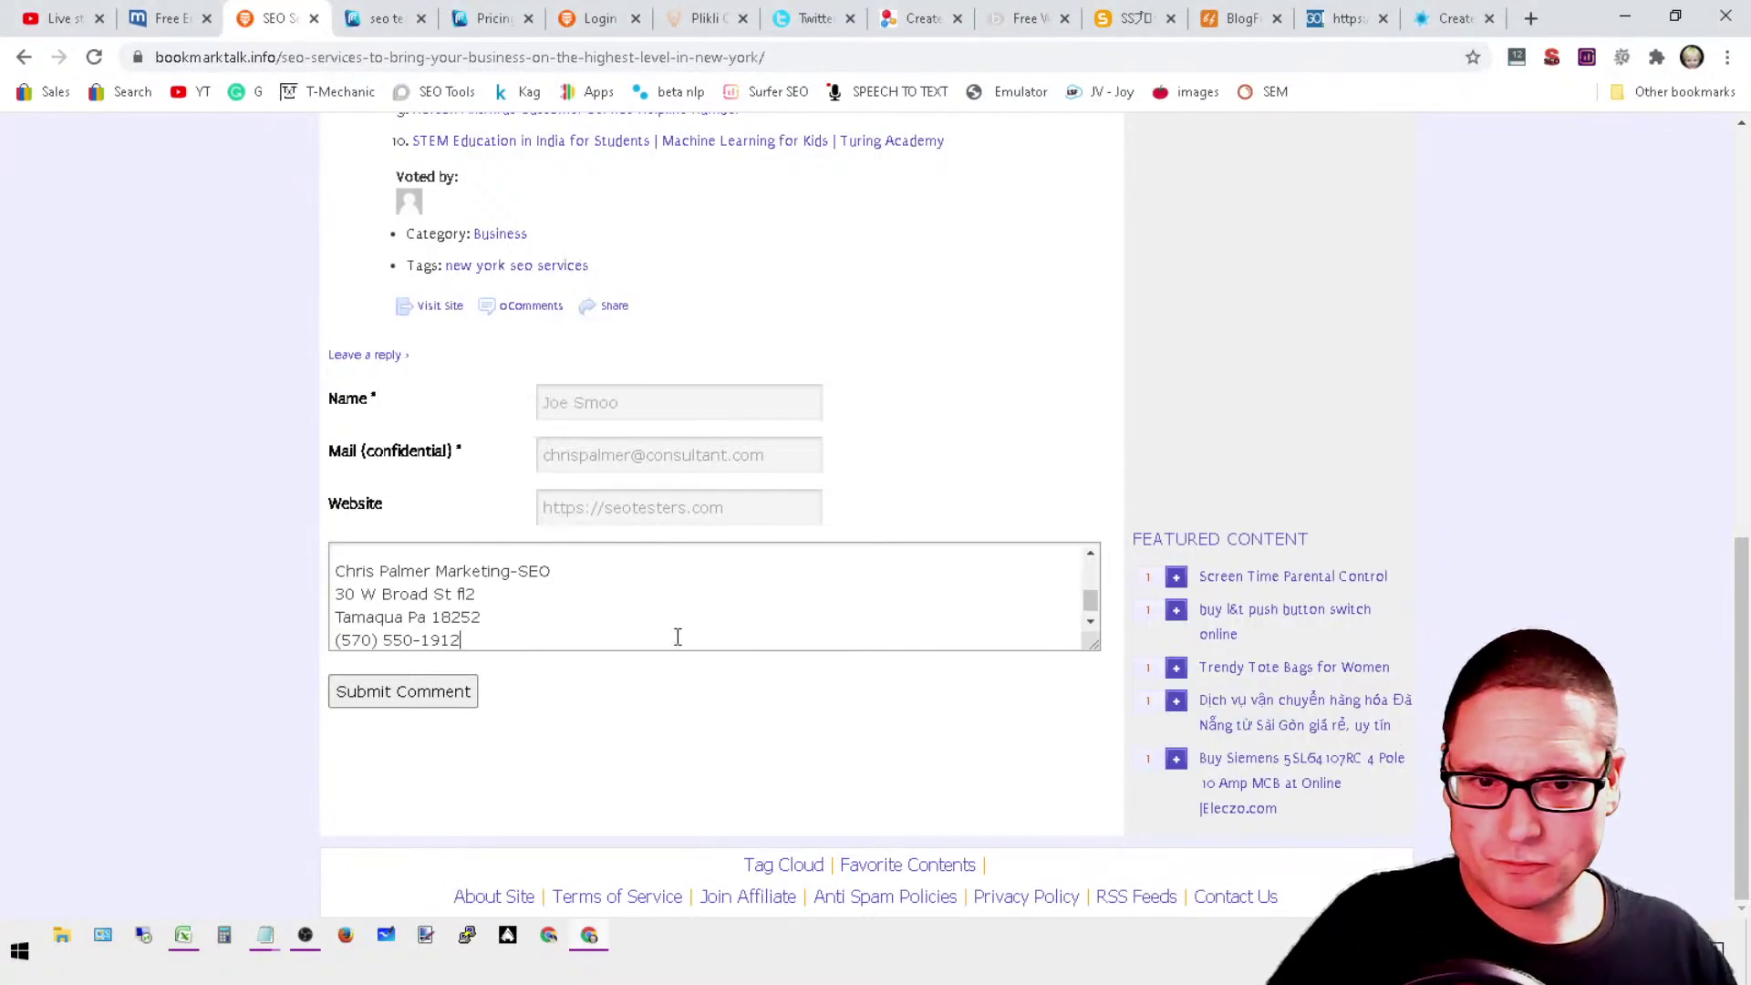
left_click(450, 695)
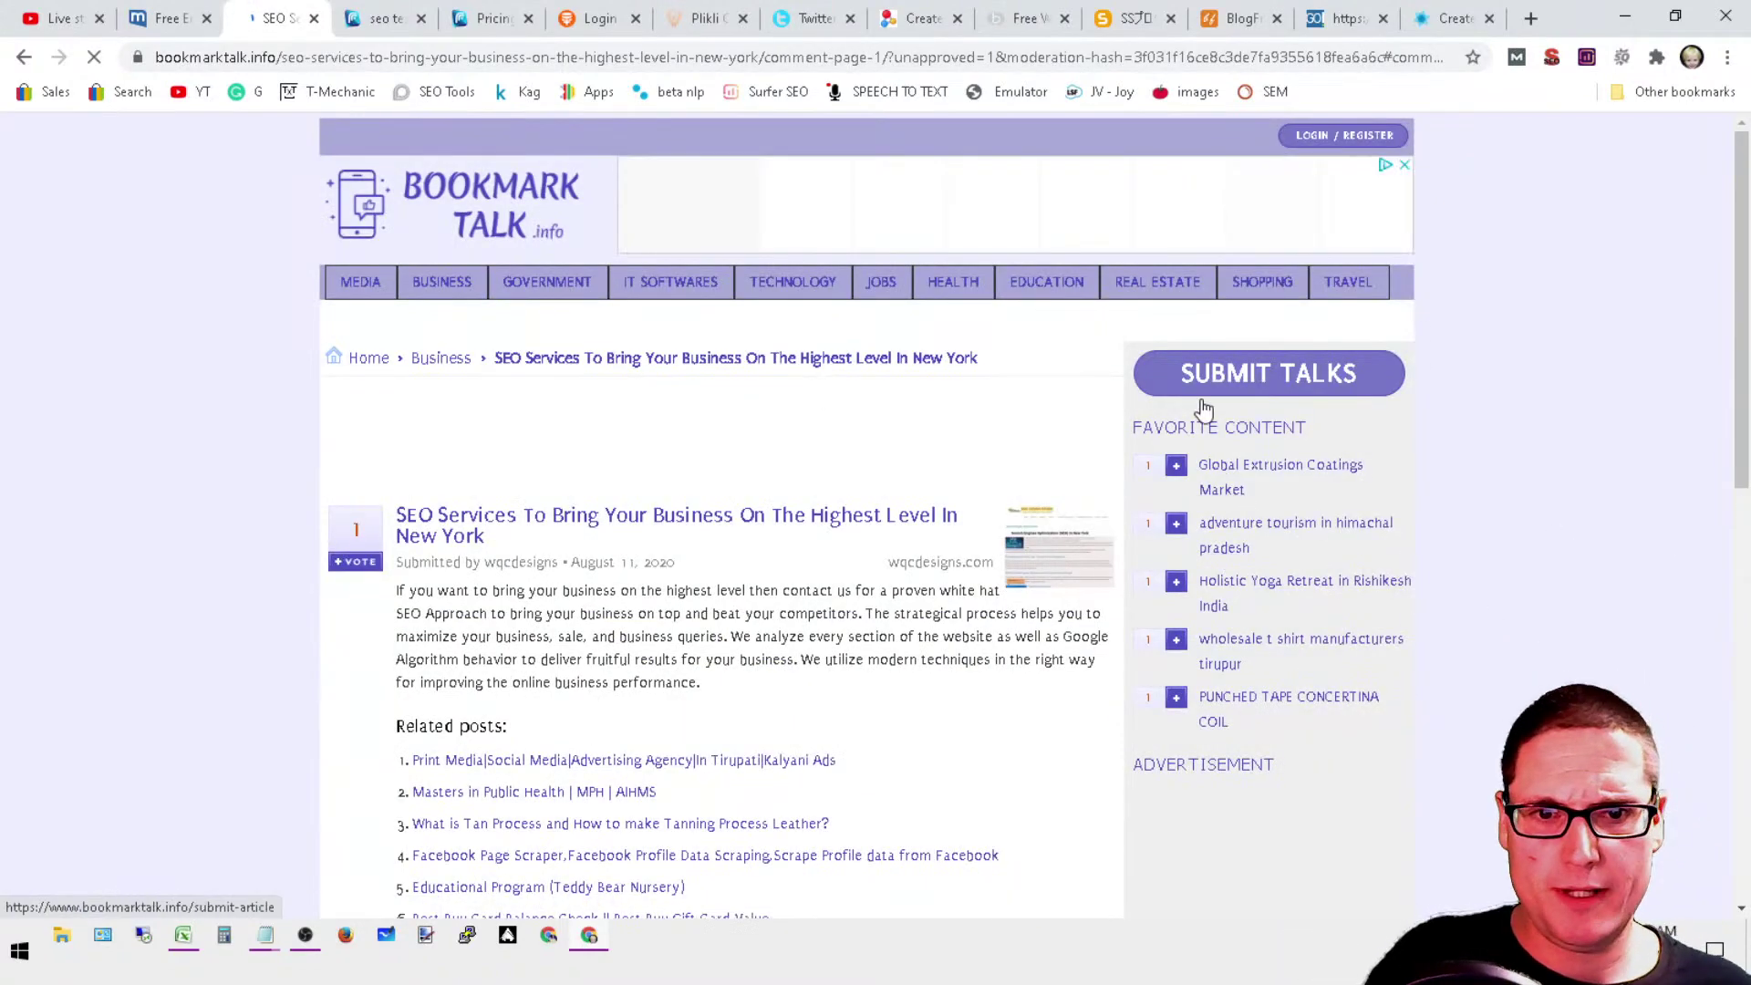
Step: Open the BookmarkTalk login page through the link in the WordPress e-mail
scroll(602, 756, "down", 10)
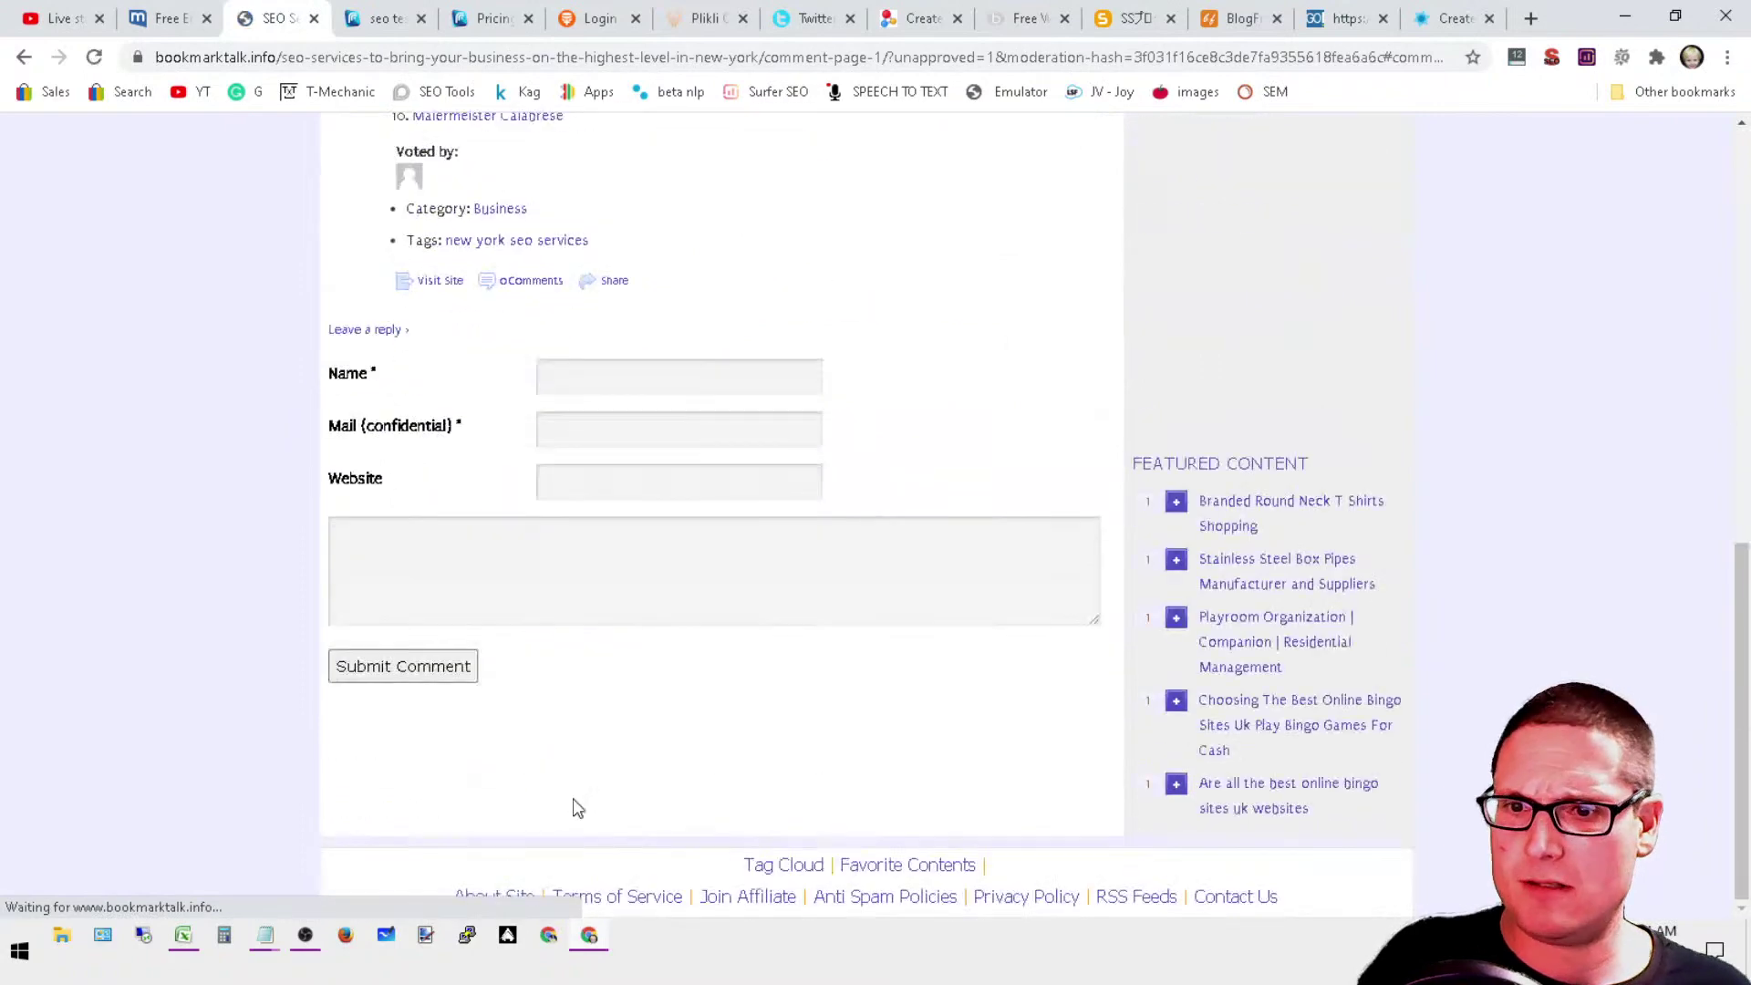
scroll(848, 565, "up", 3)
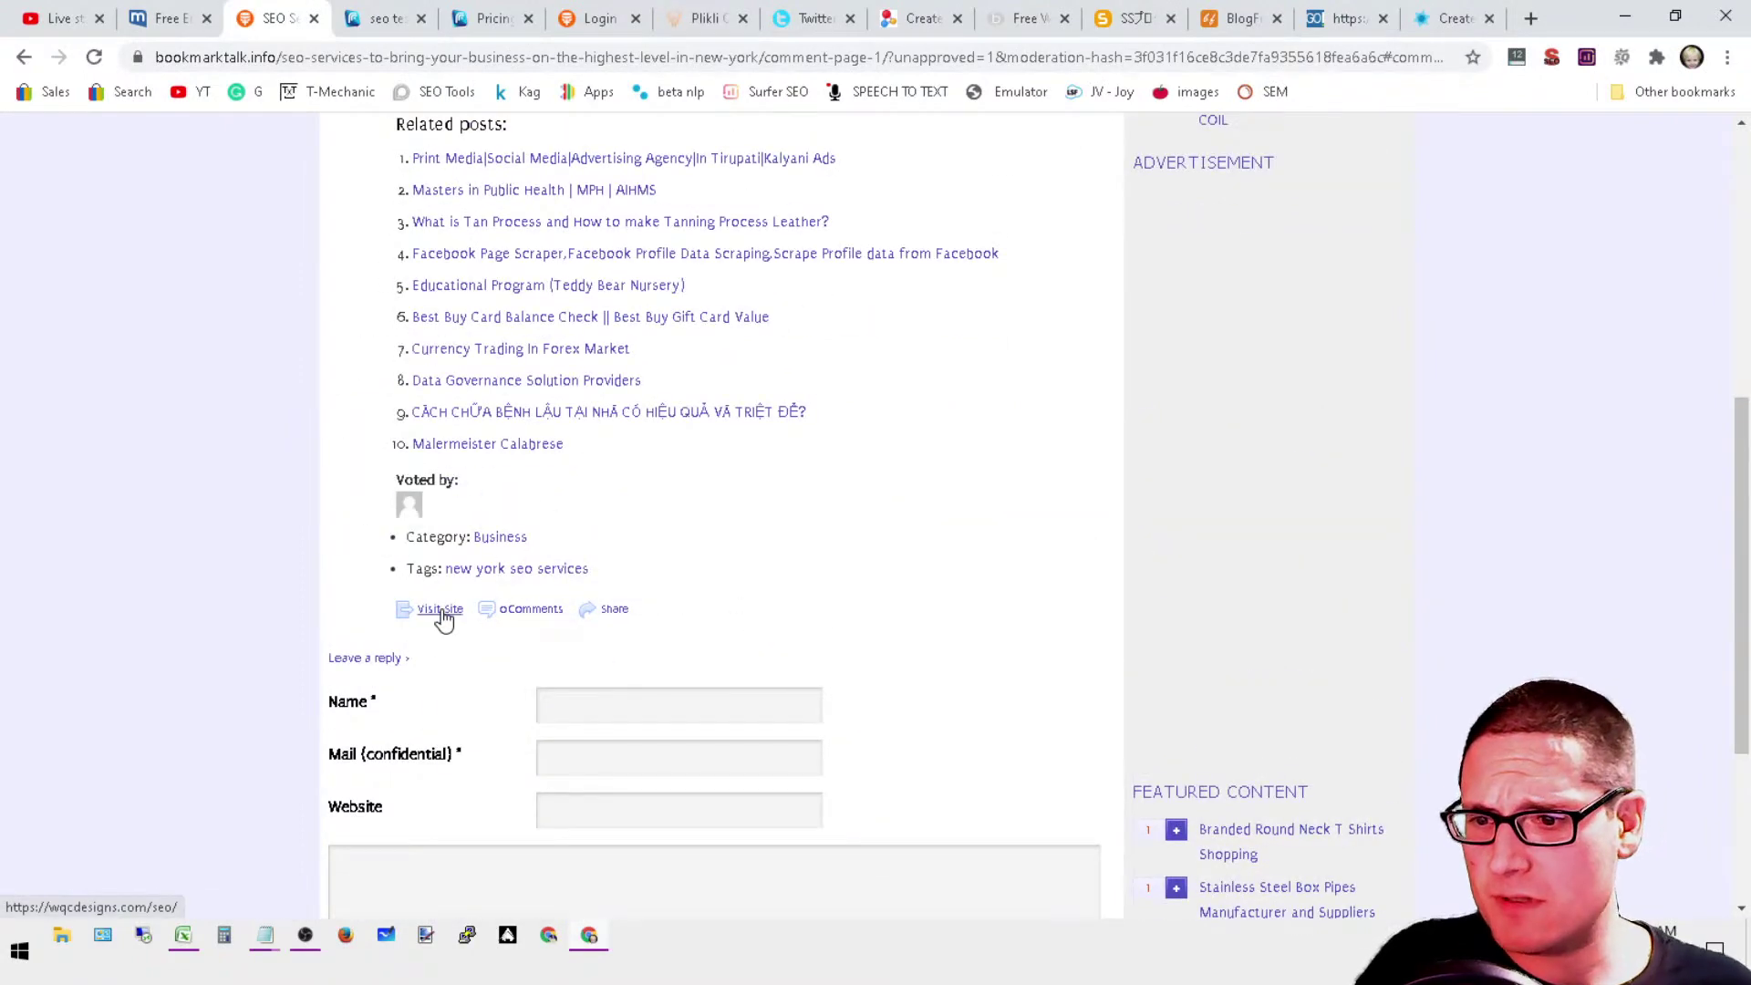
scroll(1059, 800, "up", 4)
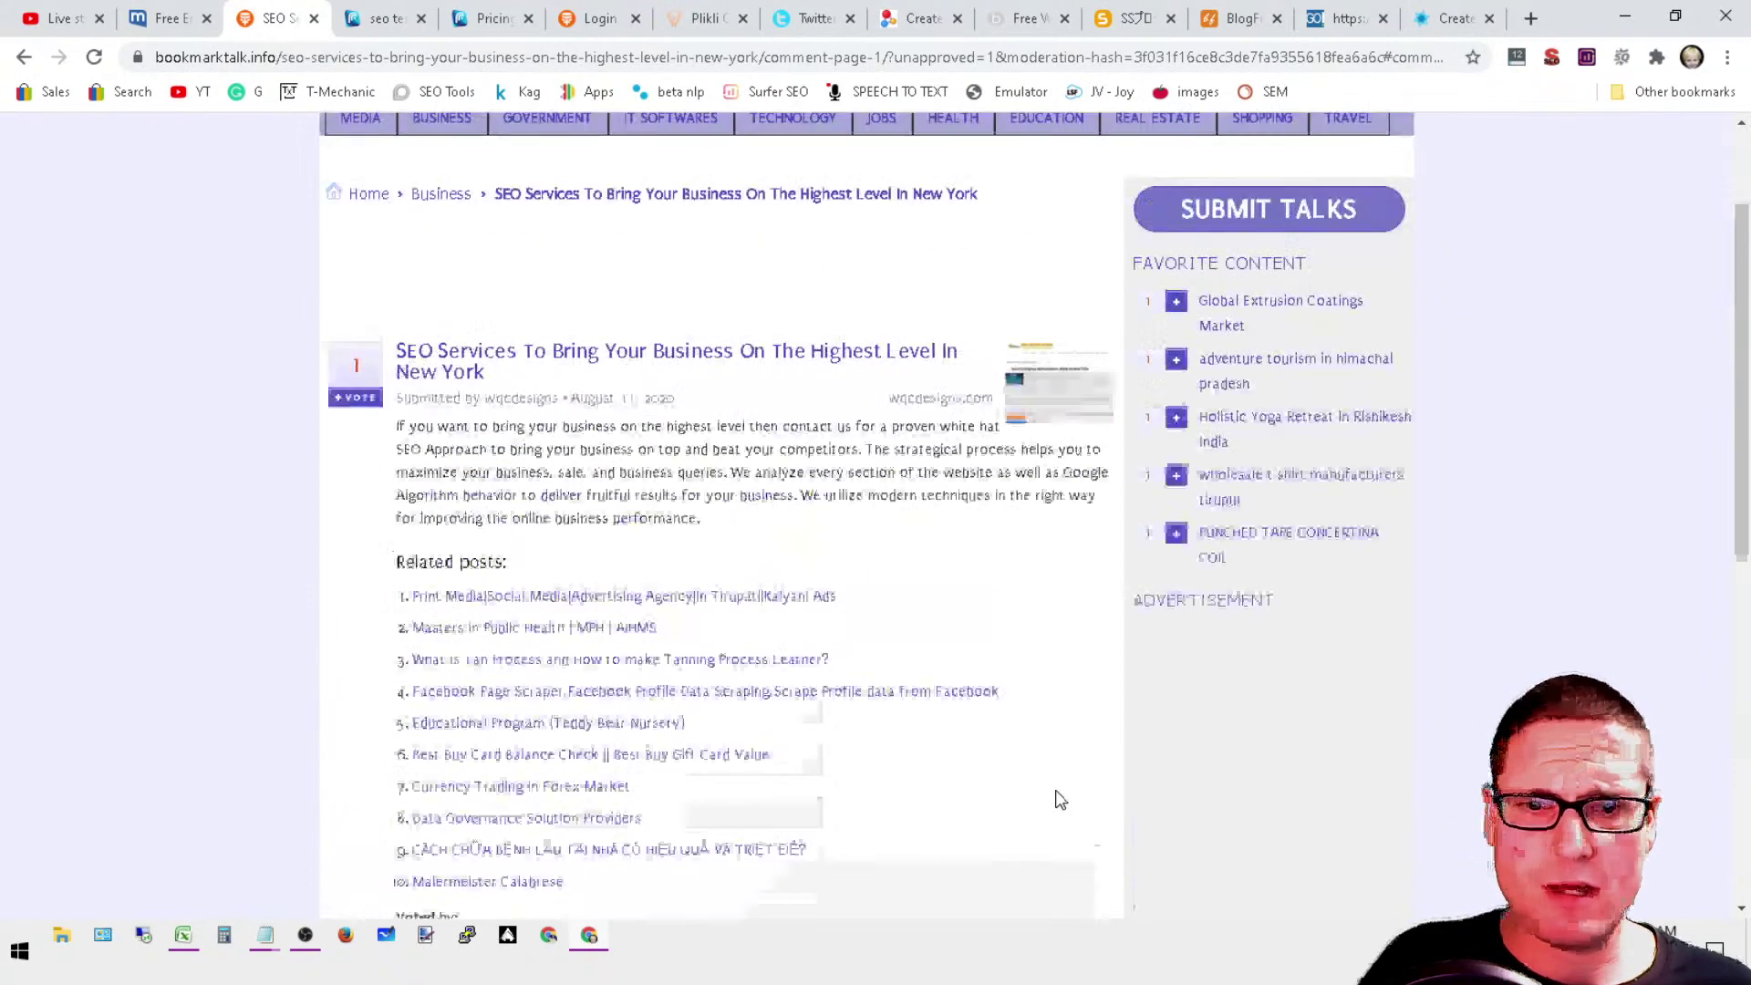
scroll(1008, 802, "up", 3)
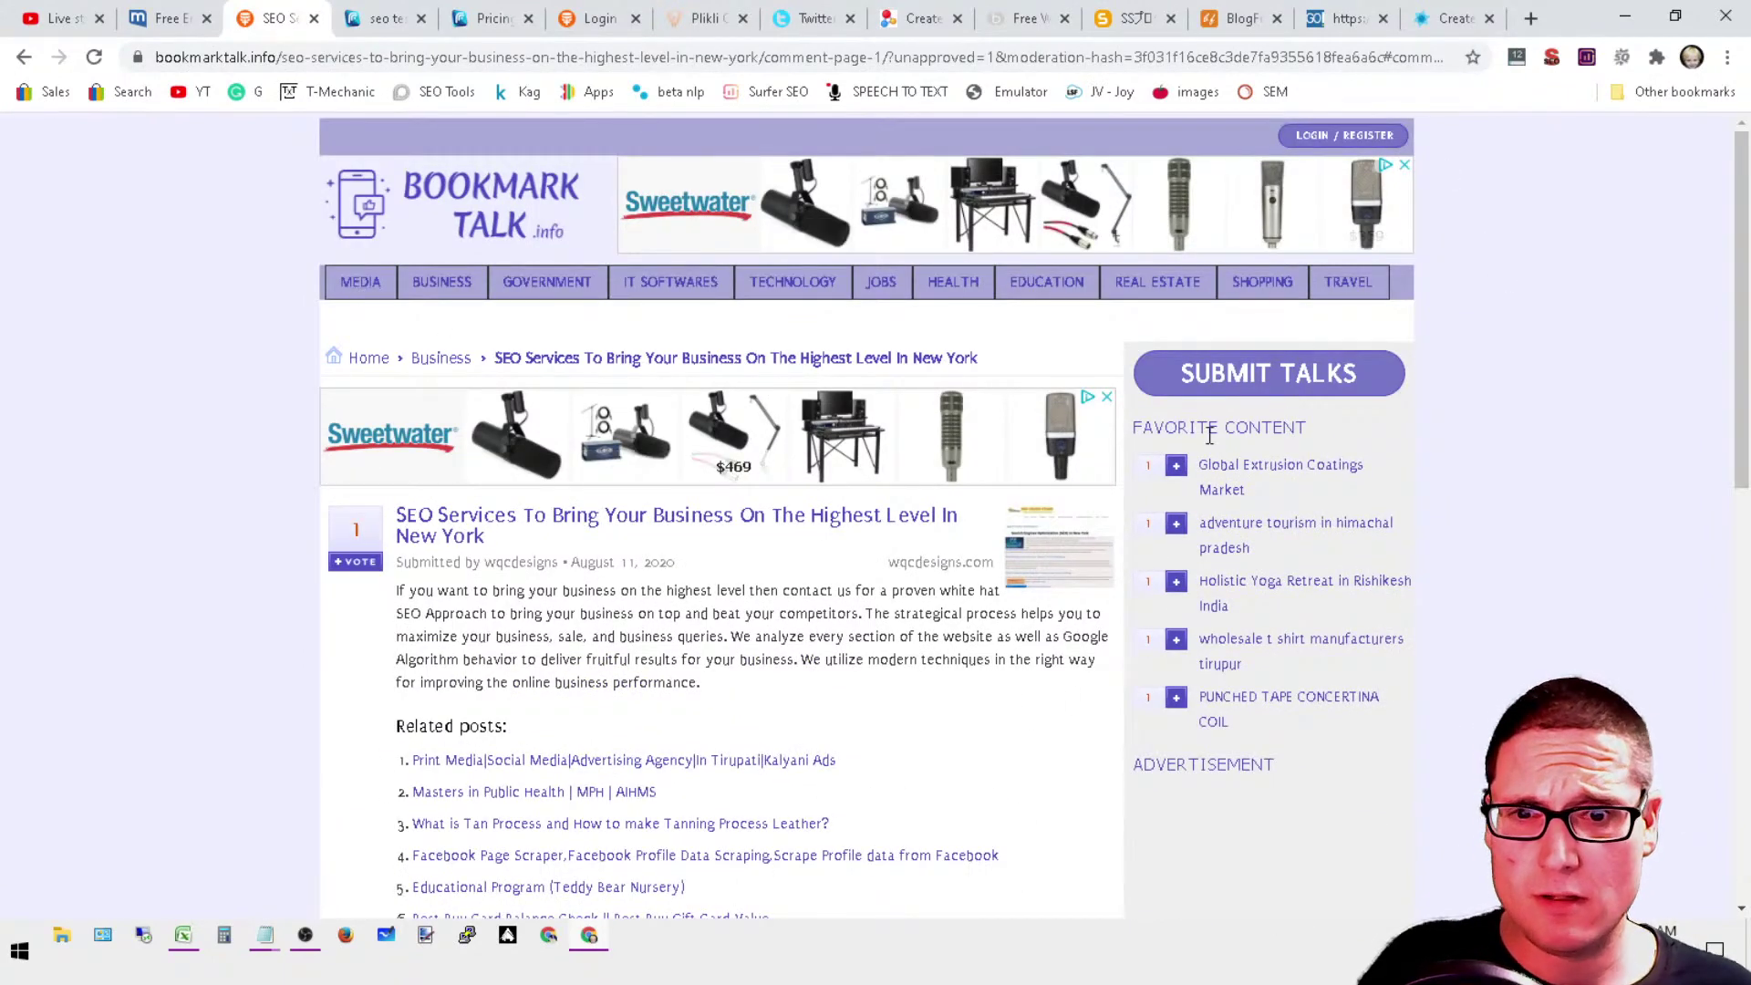
left_click(365, 358)
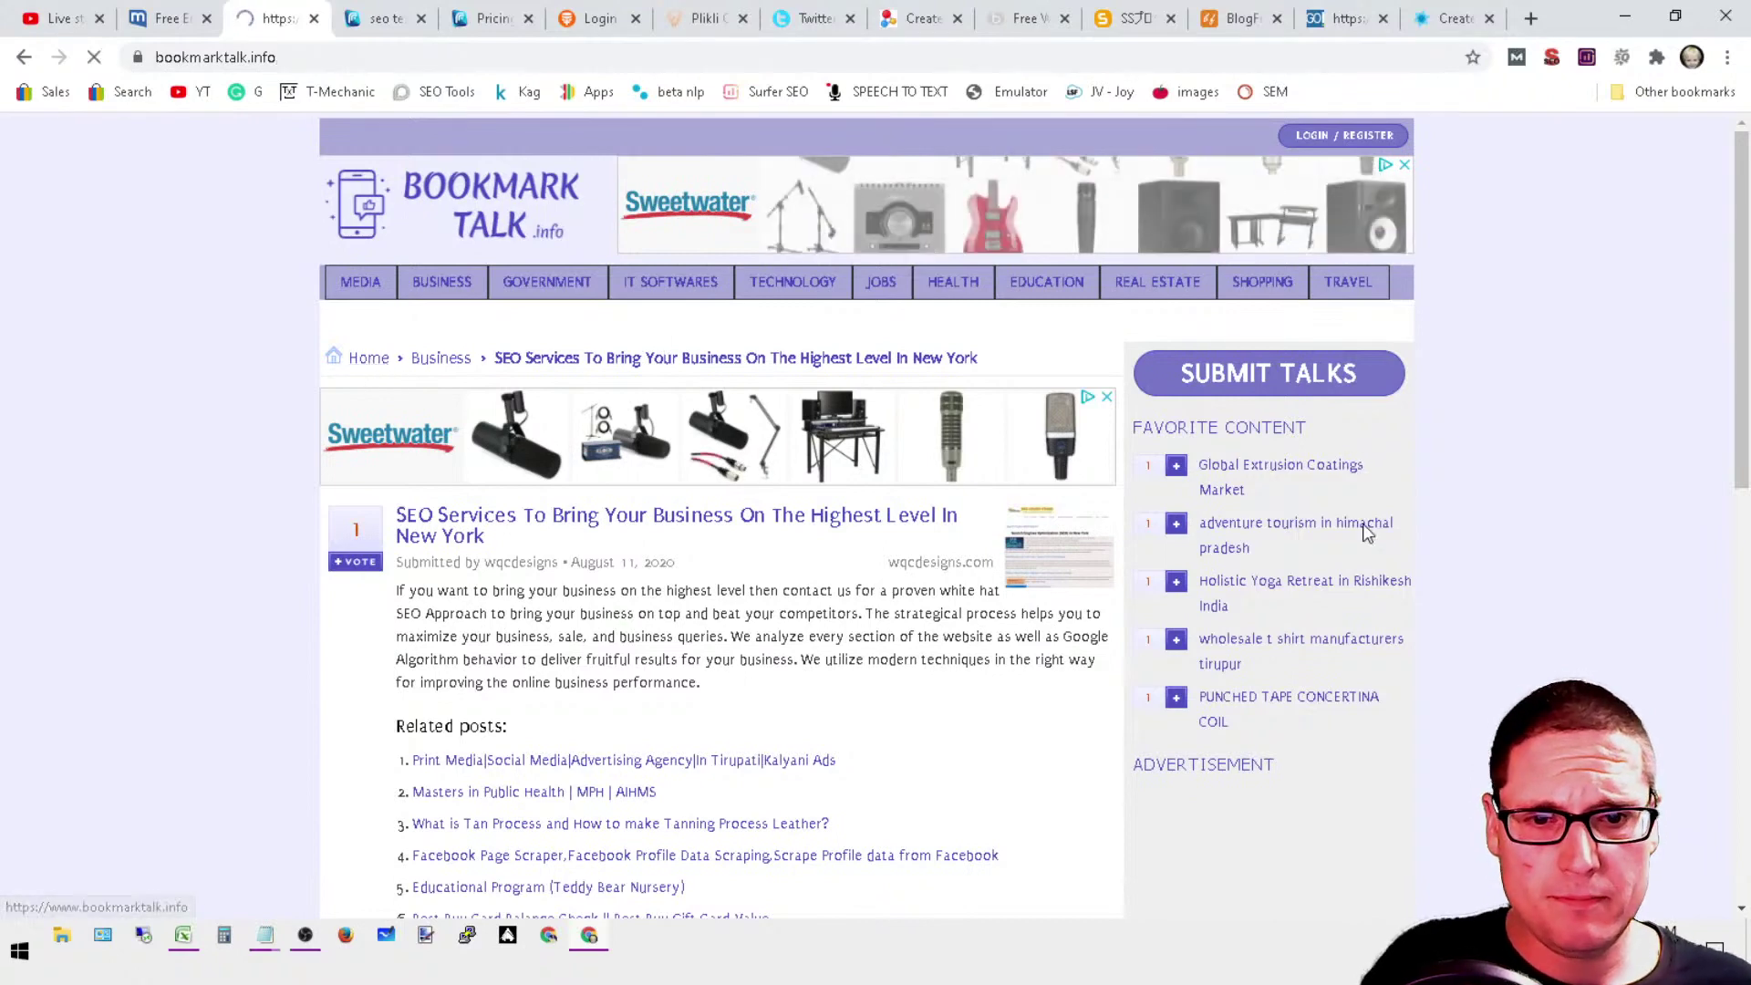
left_click(173, 18)
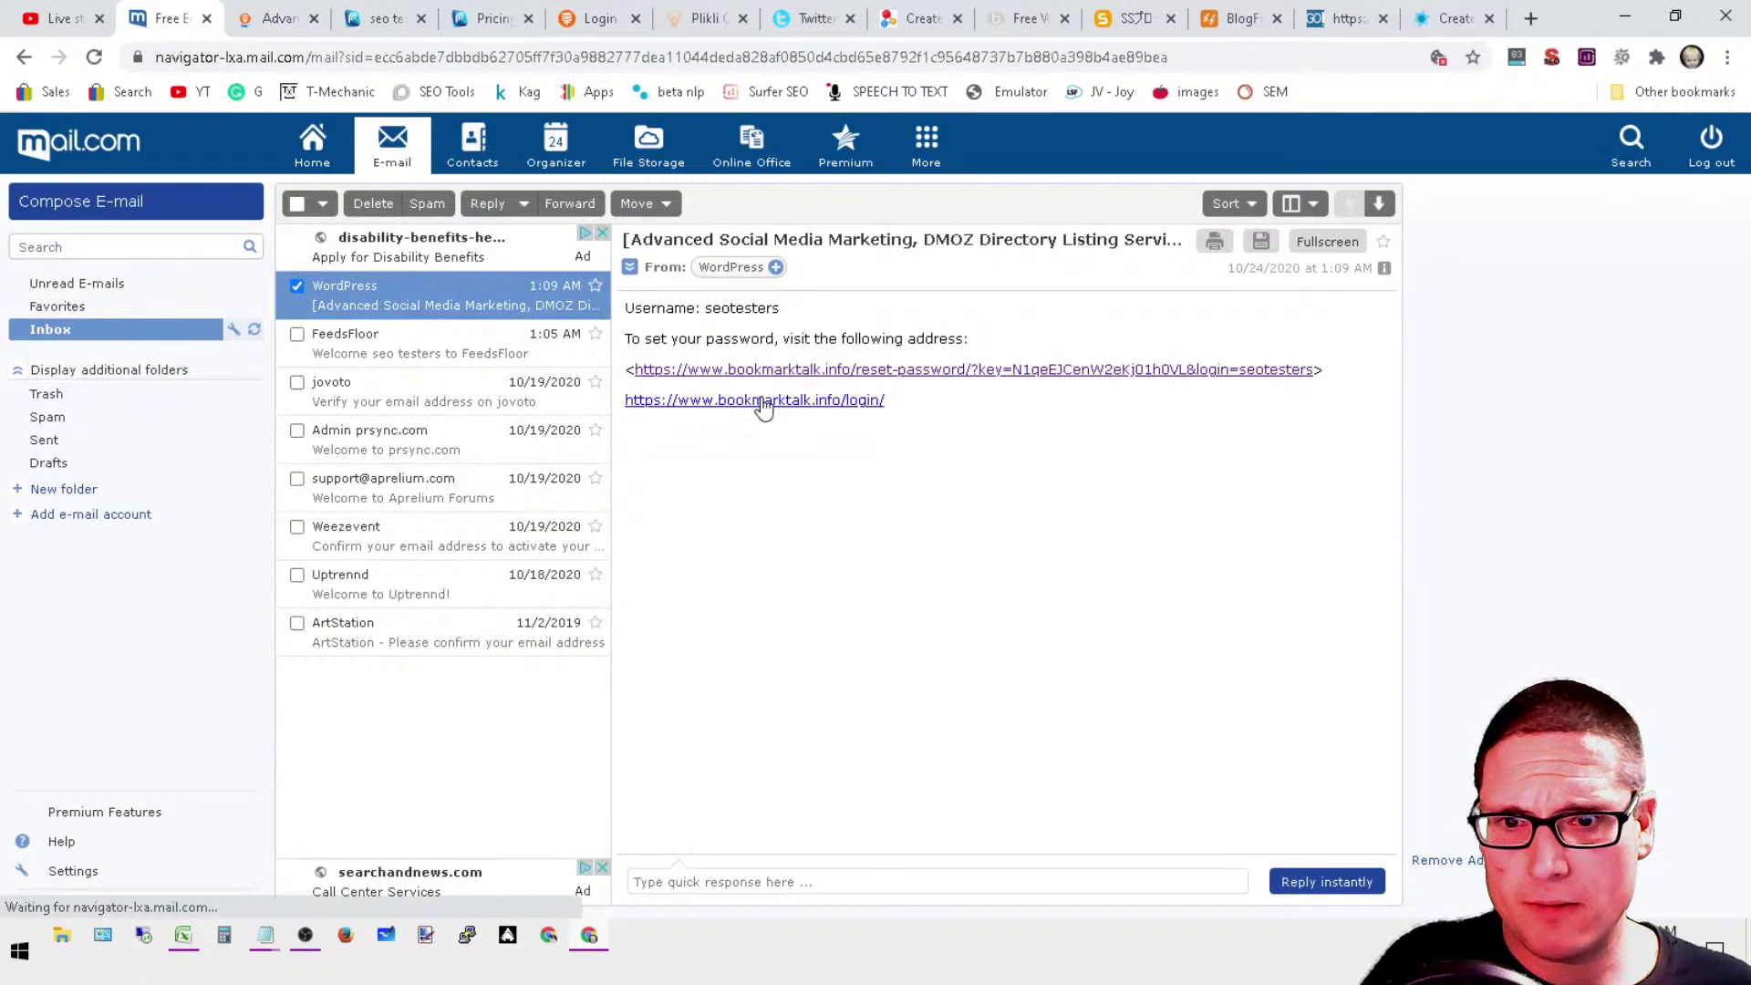
left_click(838, 403)
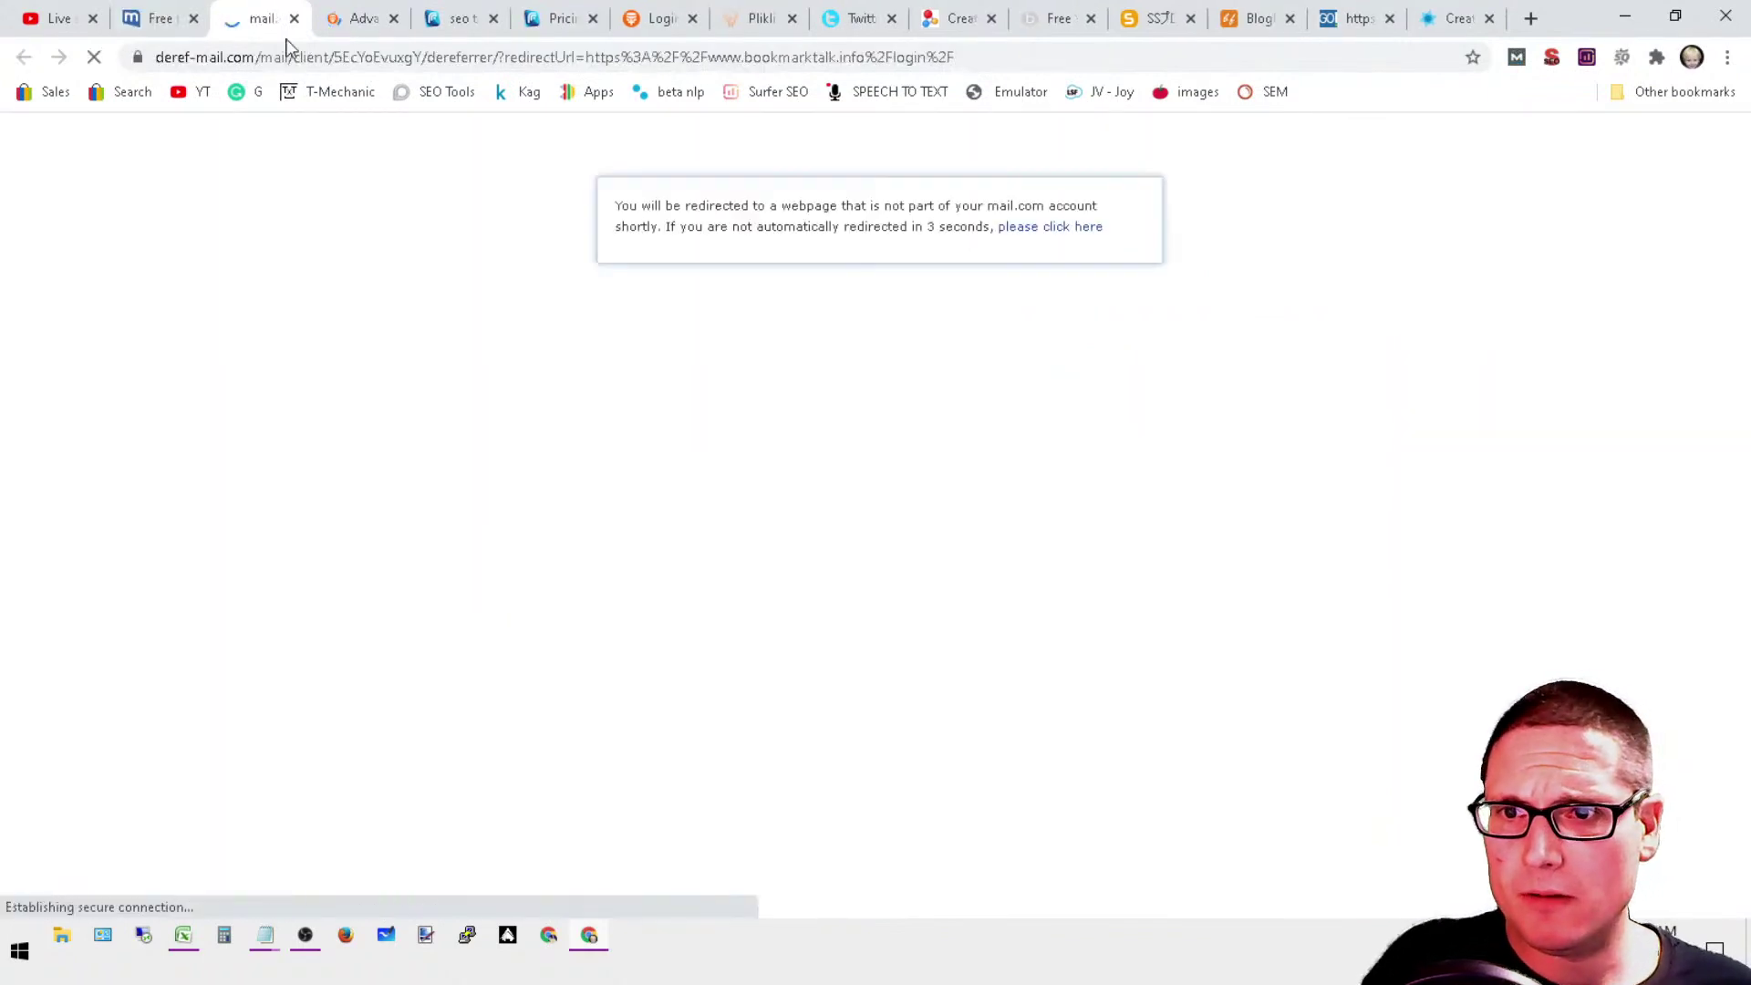
left_click(358, 12)
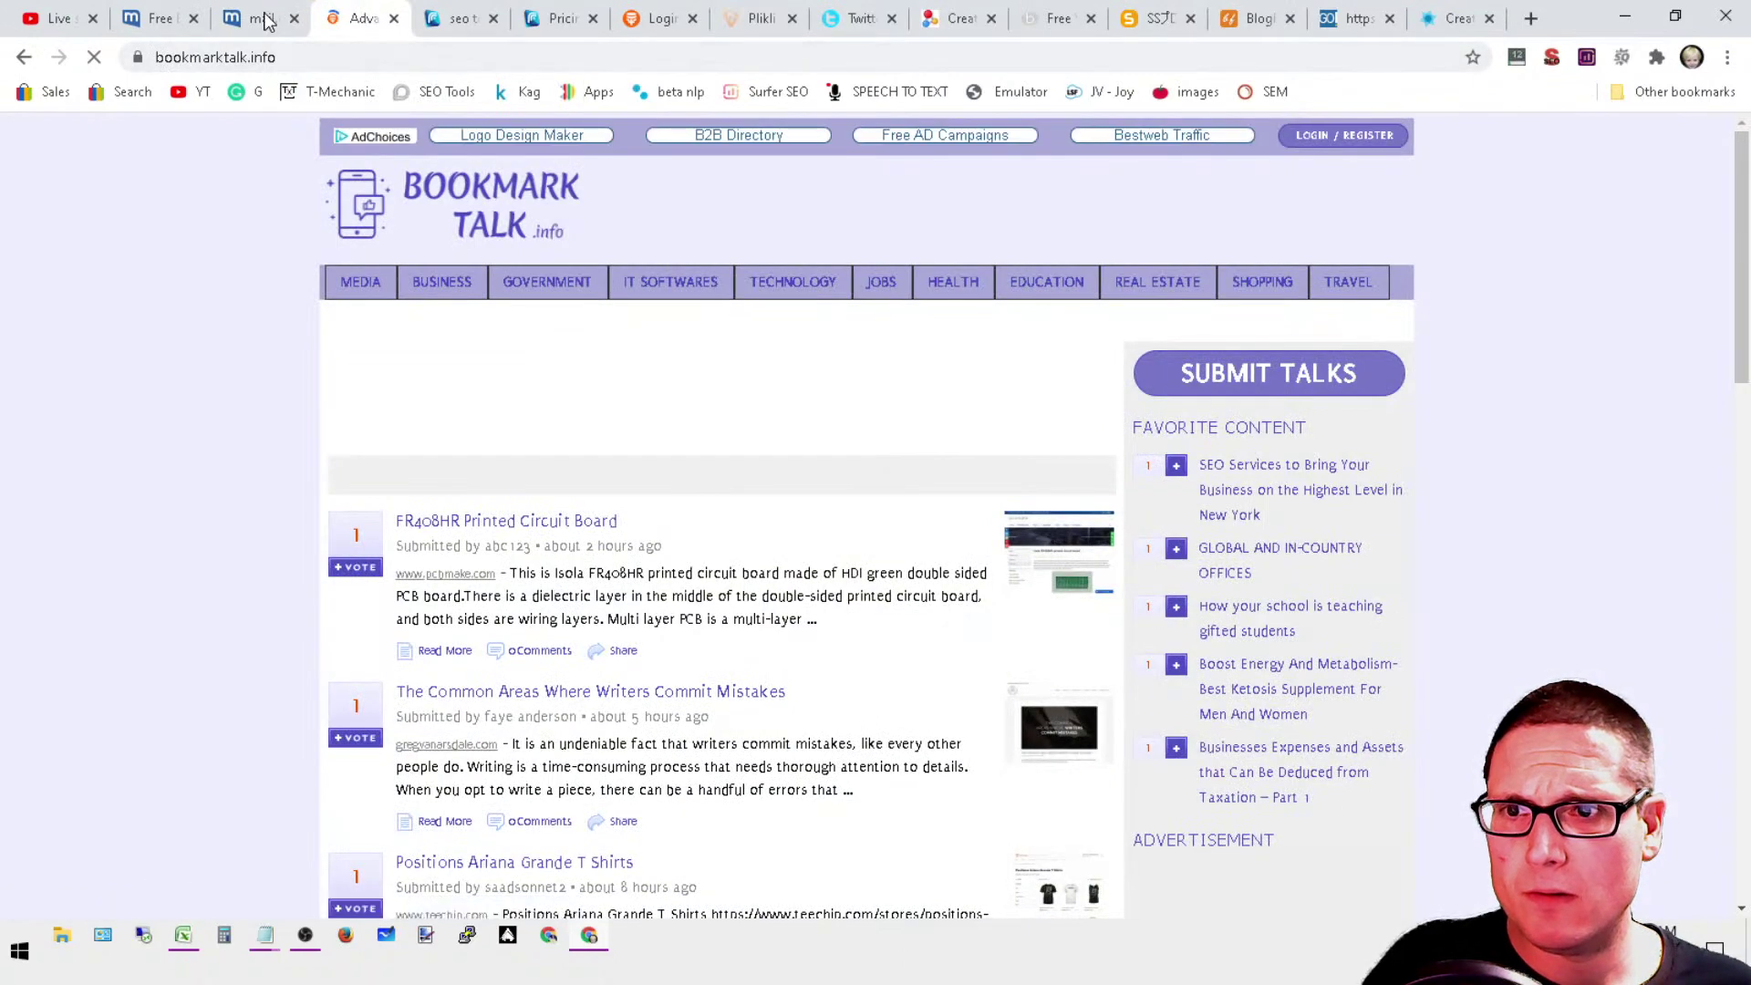
left_click(276, 23)
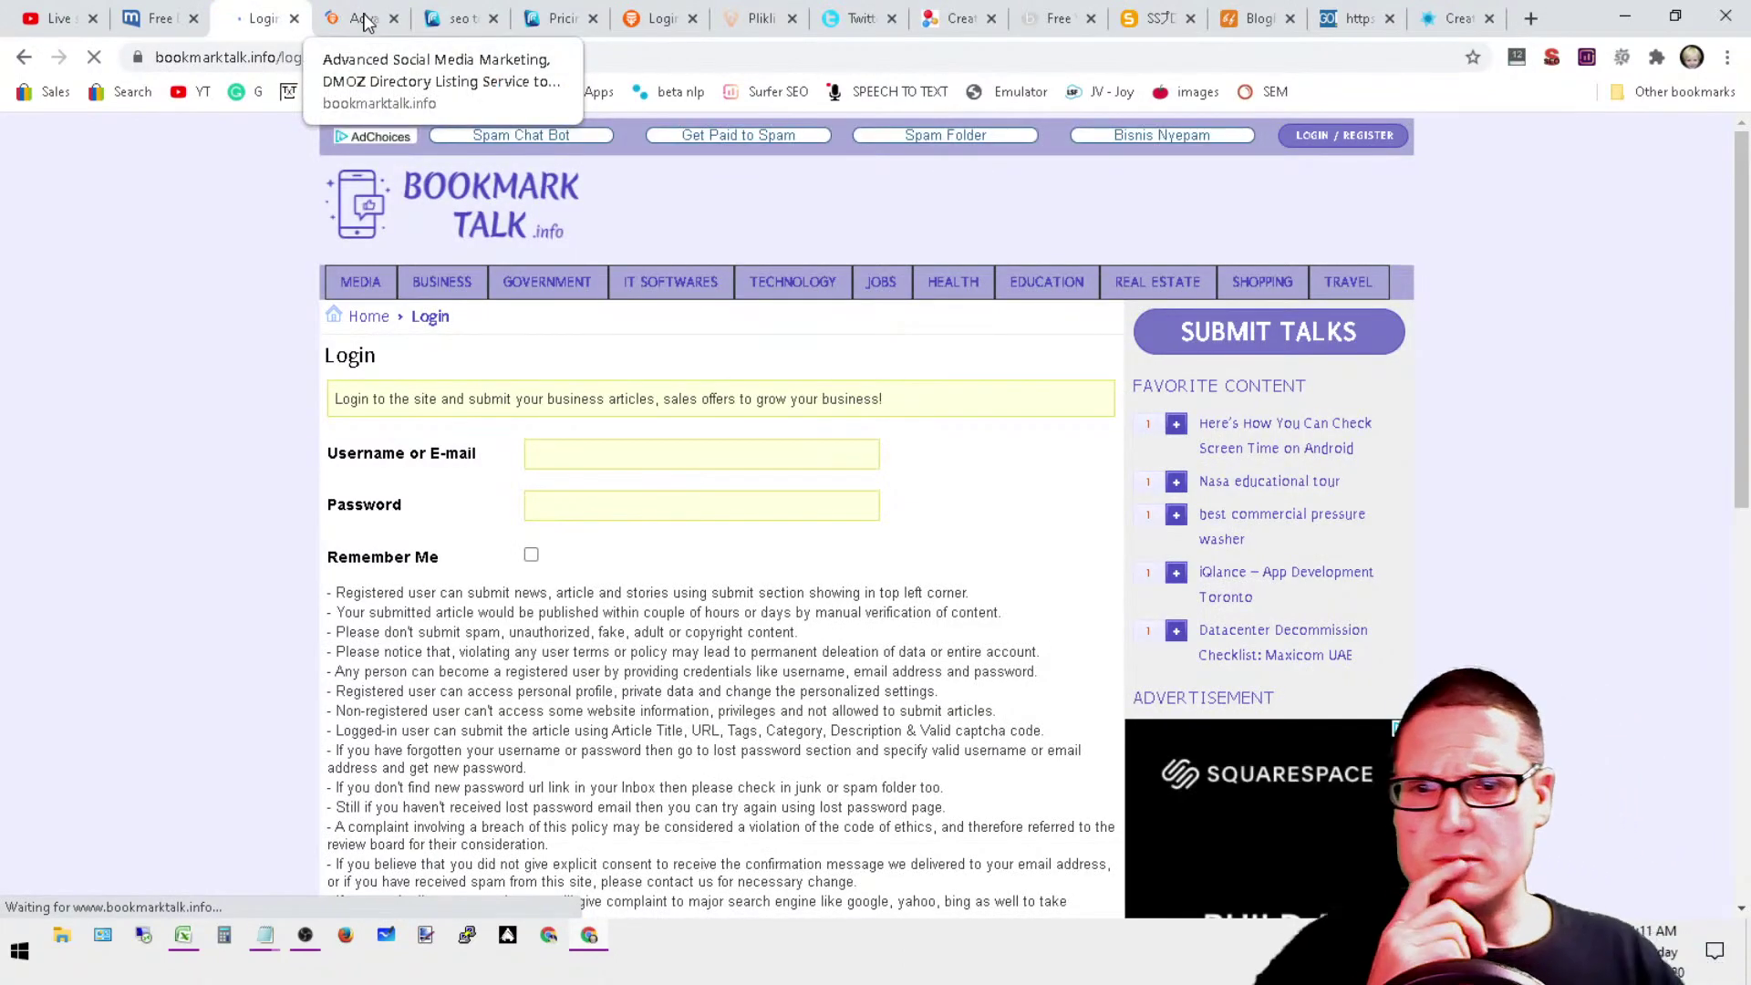
scroll(898, 487, "down", 8)
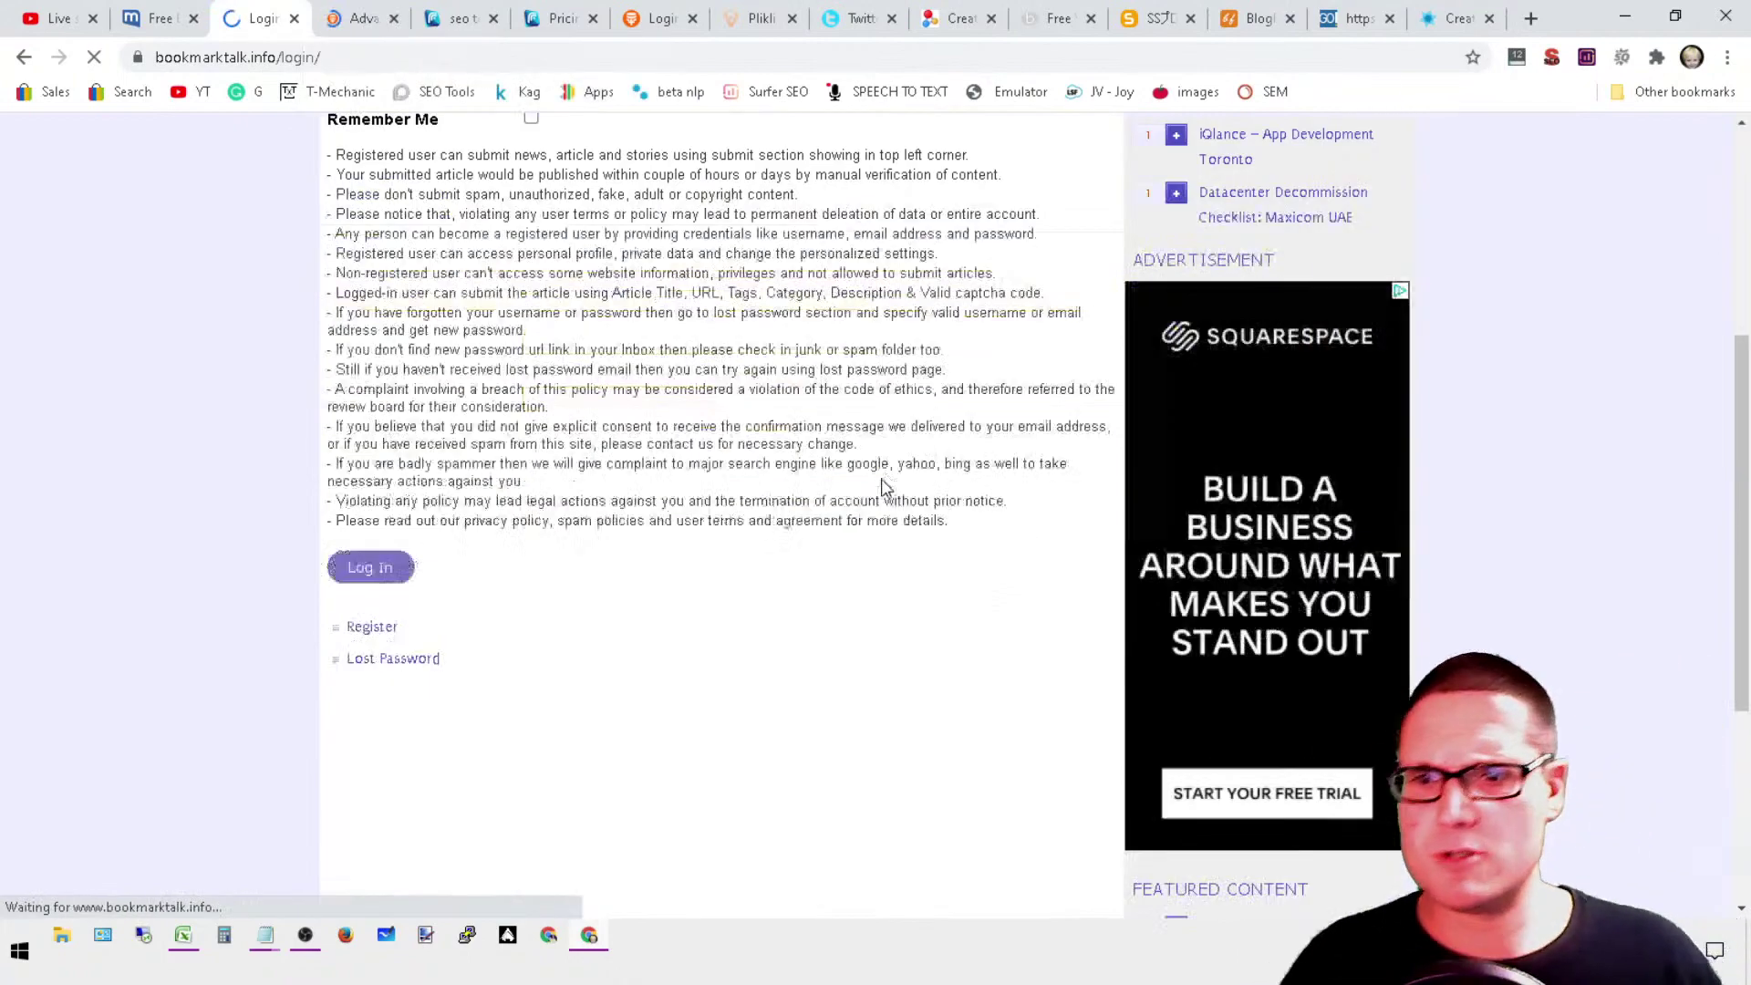
scroll(861, 508, "up", 6)
scroll(826, 770, "up", 1)
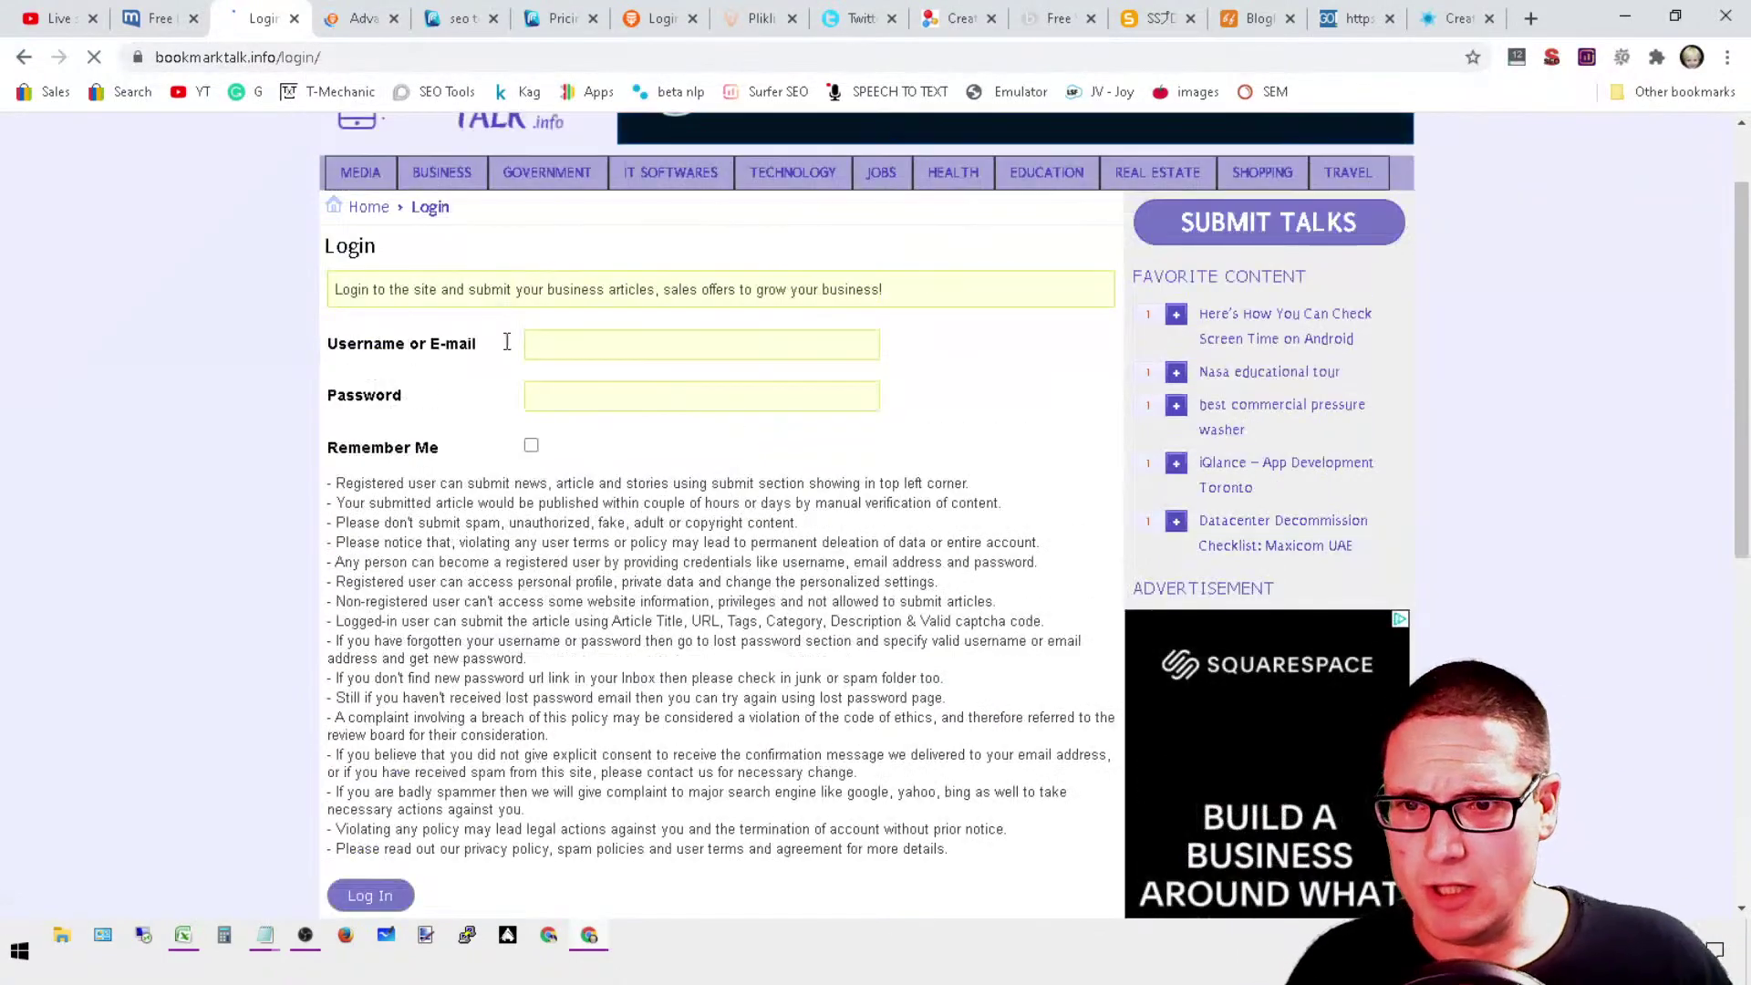
Step: Try logging in with the account e-mail address and password
left_click(578, 347)
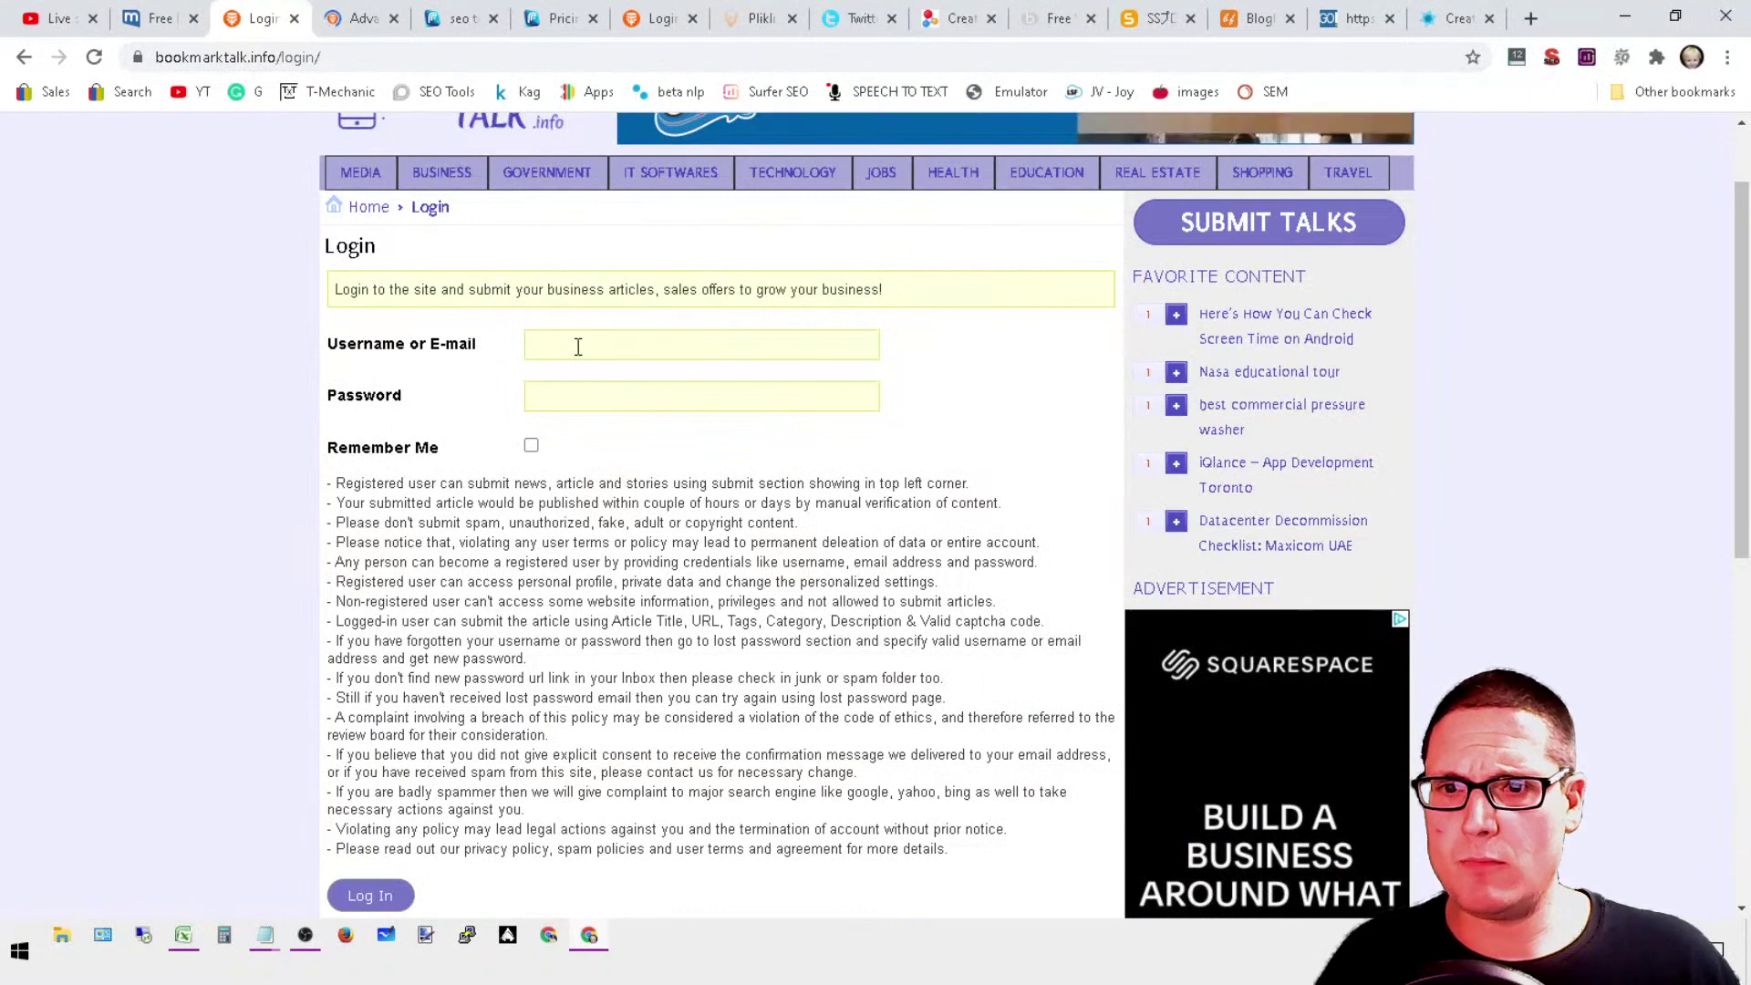
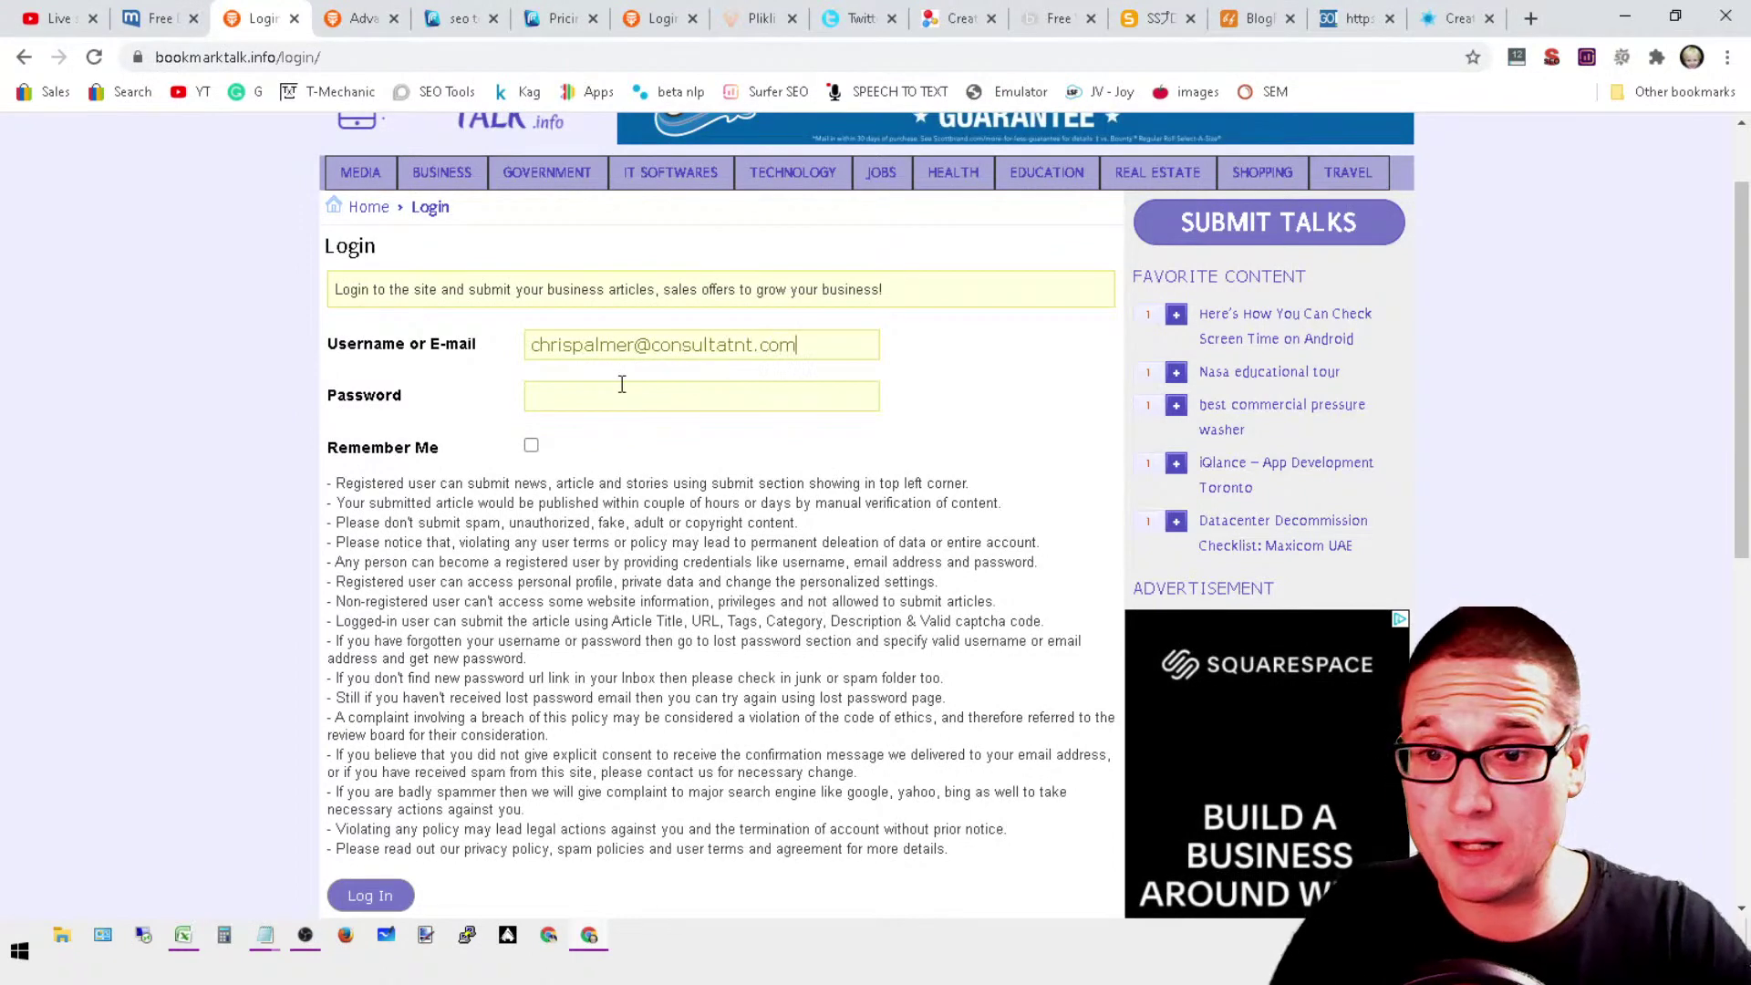
left_click(621, 384)
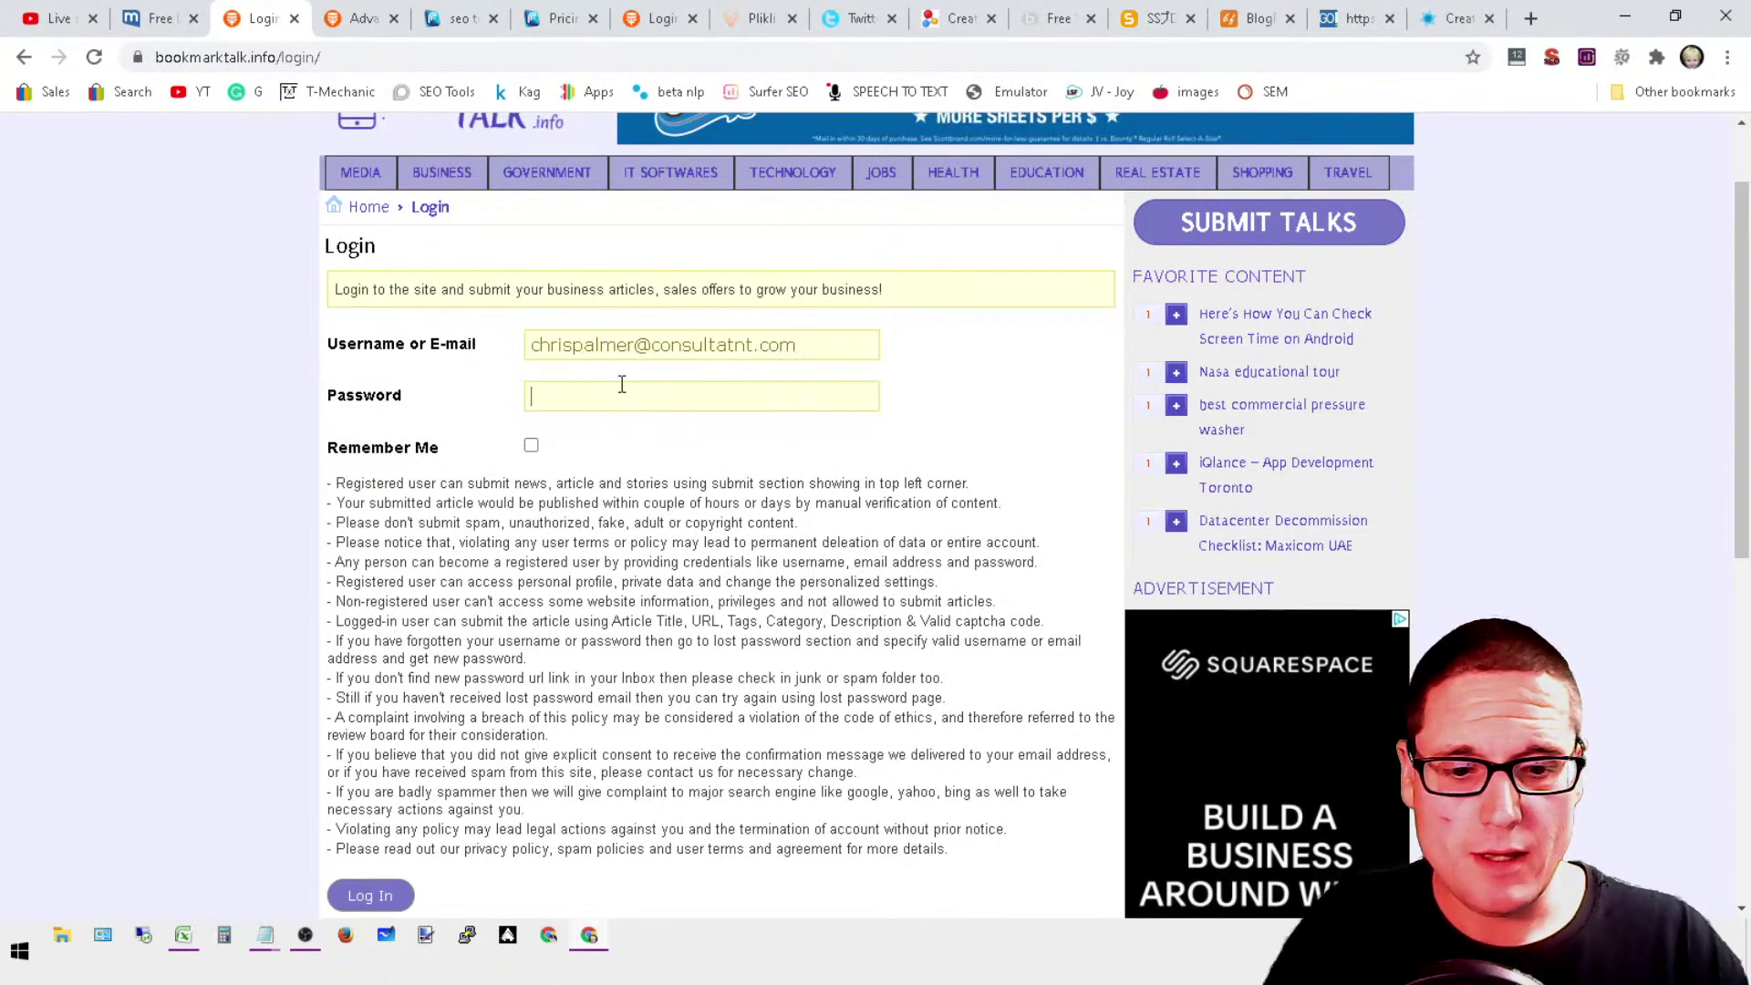
type("•••••••••")
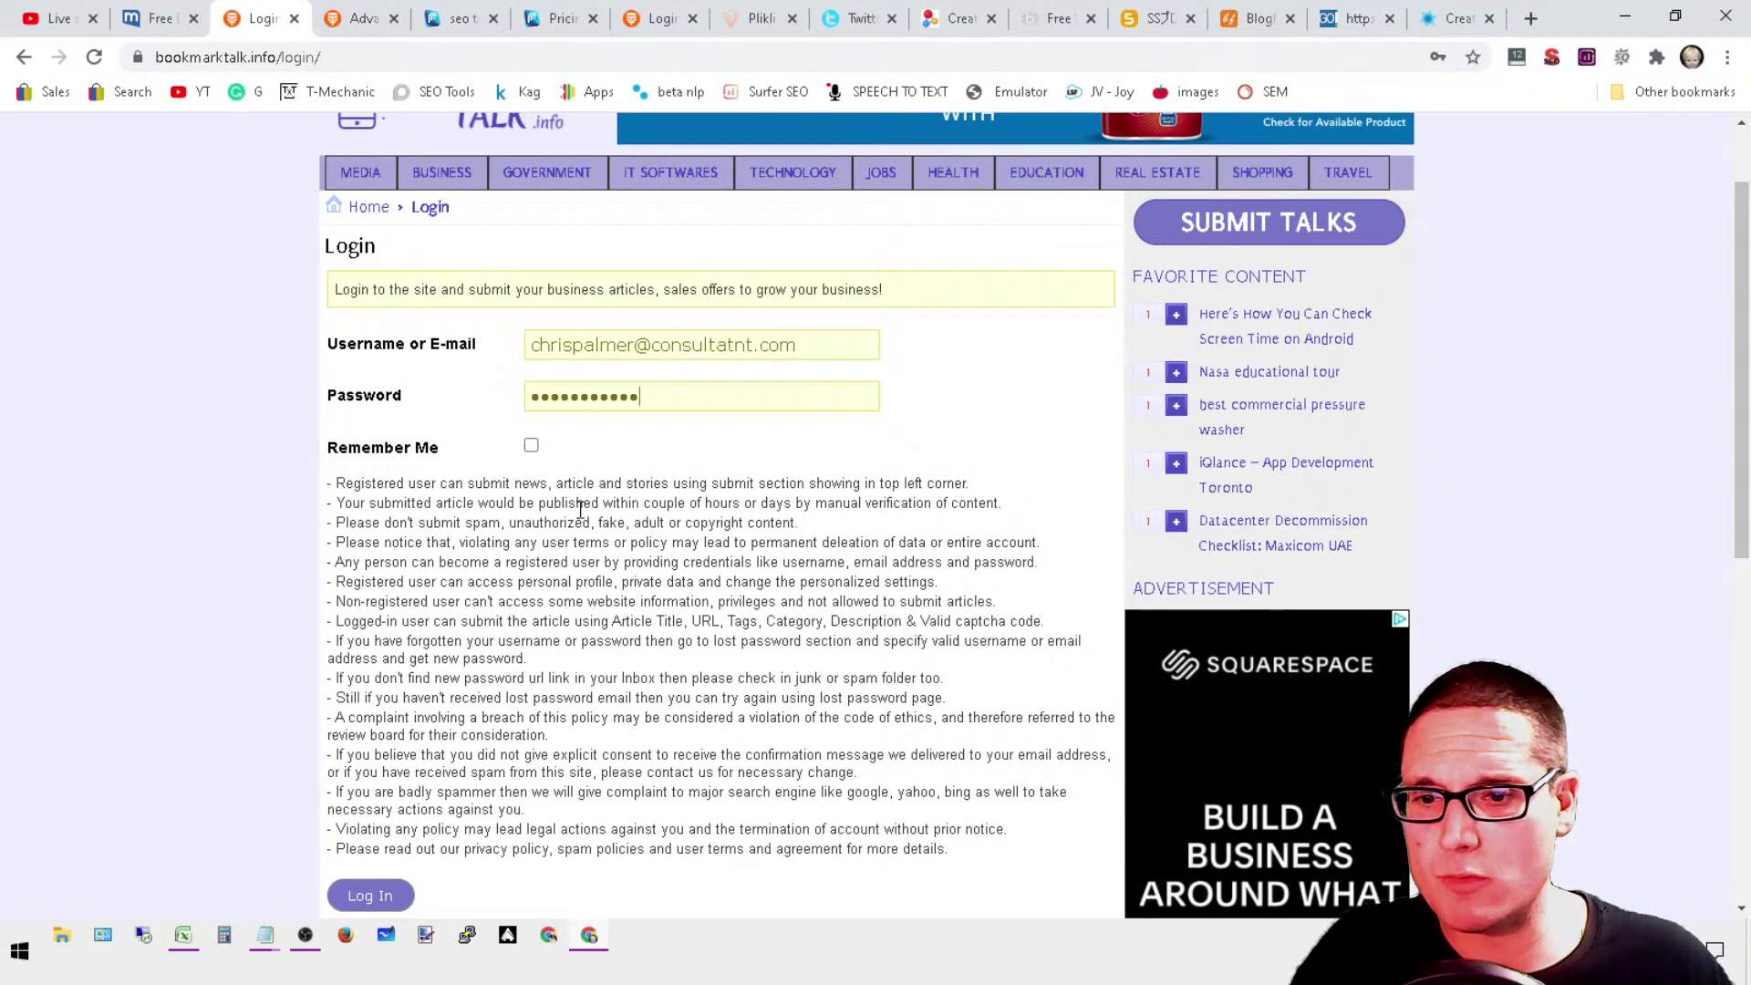
type("••")
scroll(580, 511, "down", 5)
left_click(367, 460)
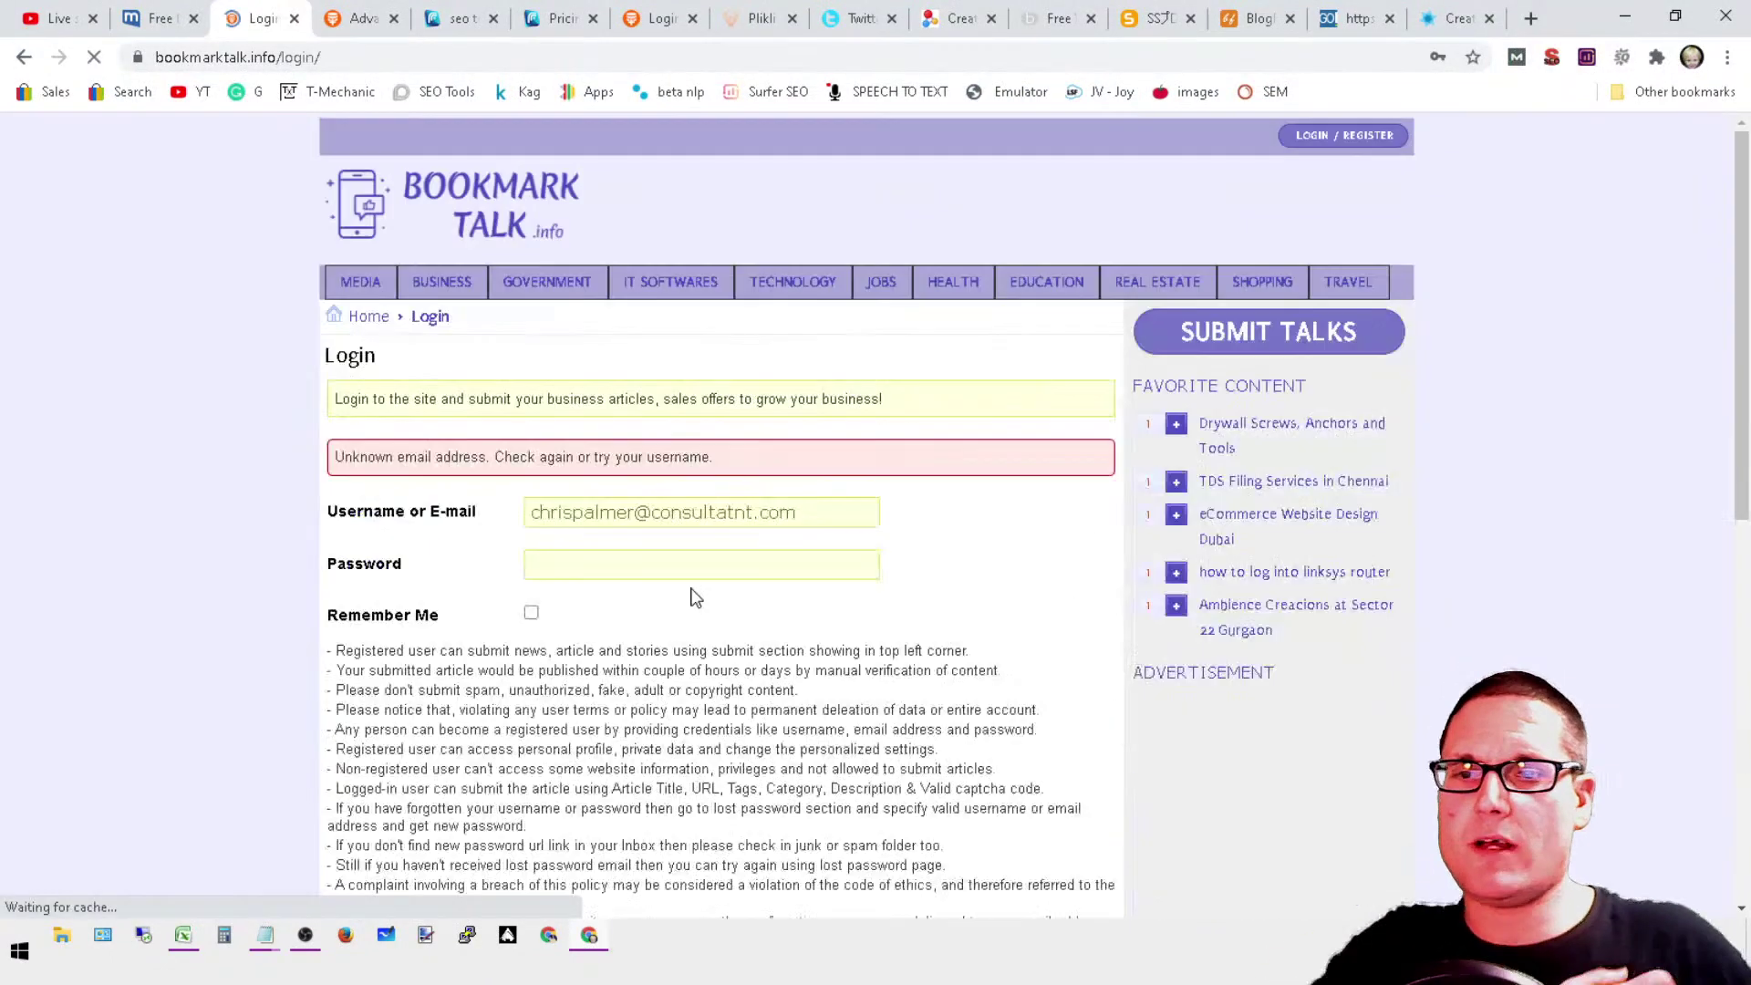
Step: Open the password reset link from the mail.com e-mail, then return to the login page
left_click(159, 18)
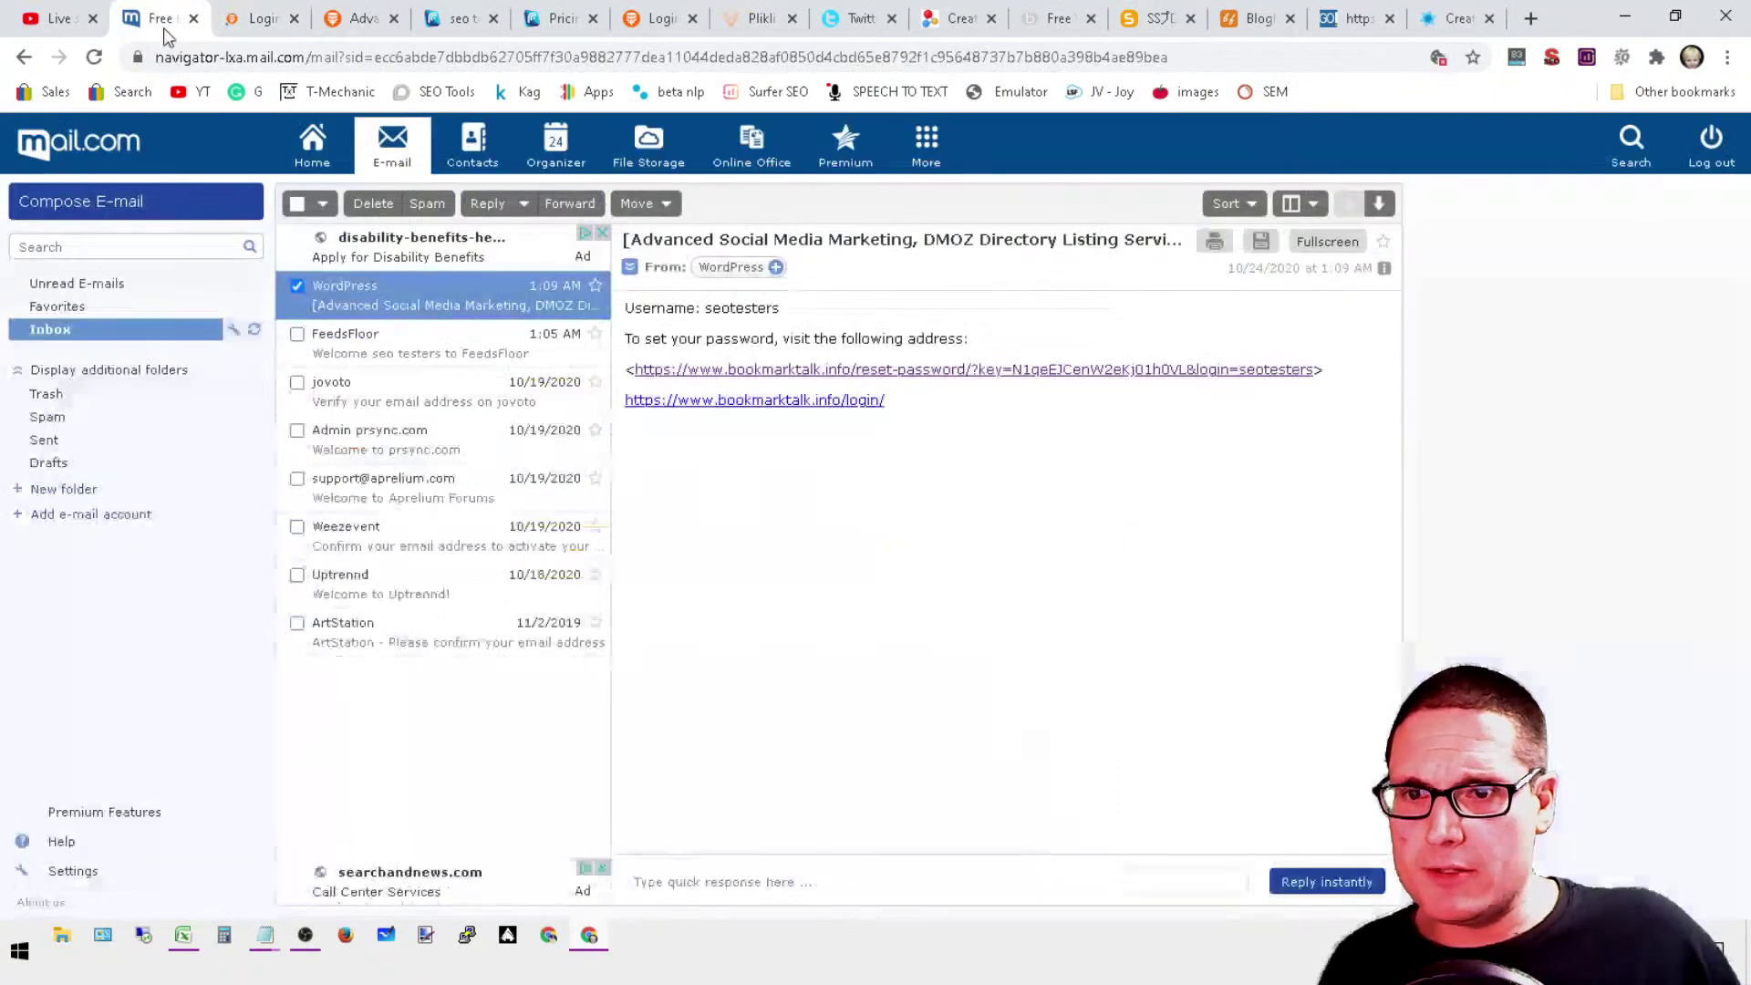
left_click(1143, 369)
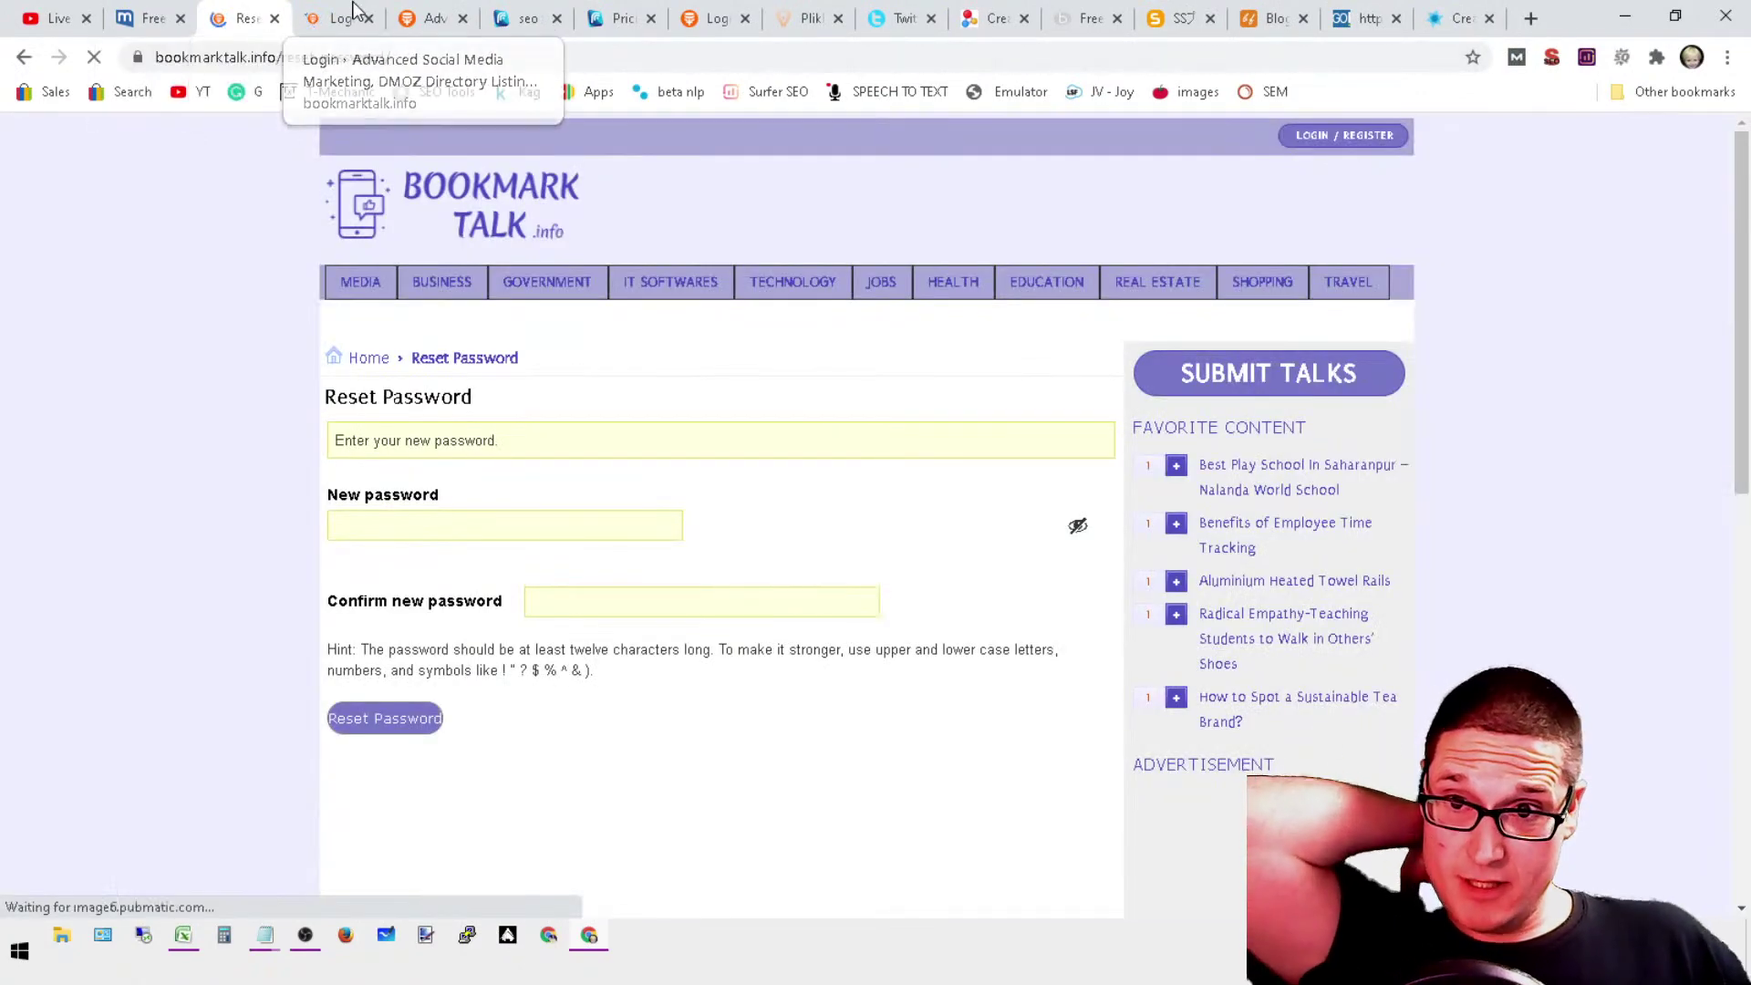
left_click(354, 9)
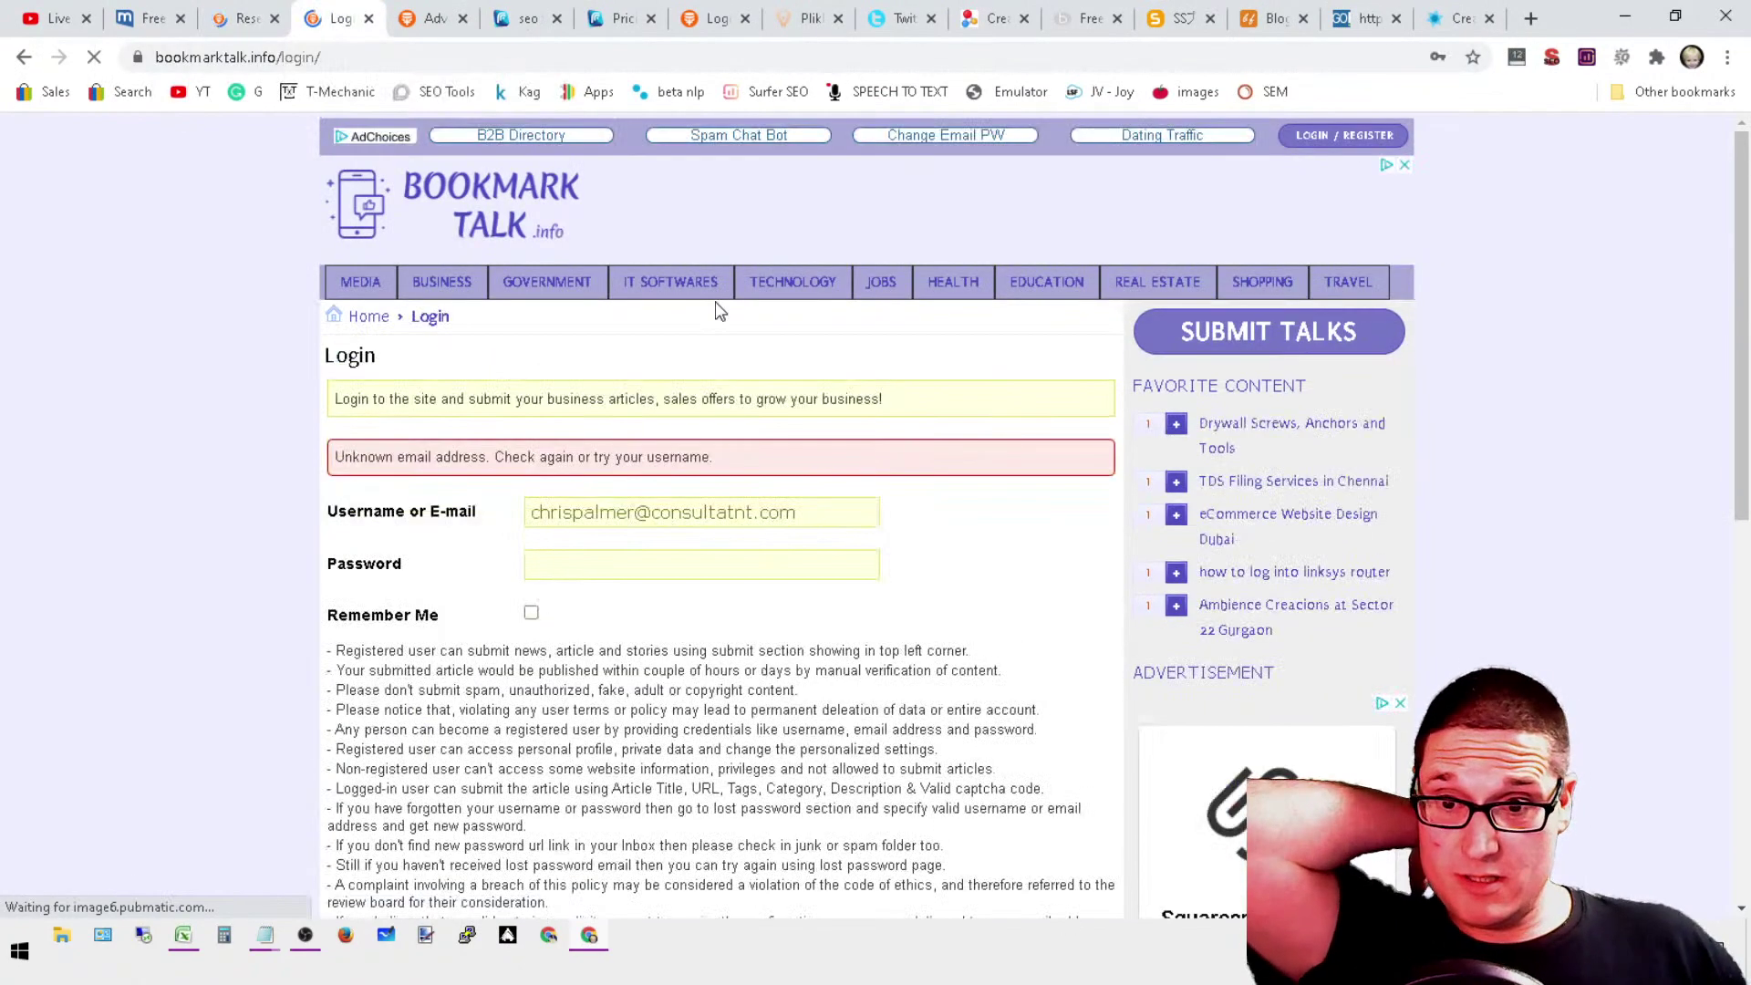
scroll(447, 533, "down", 4)
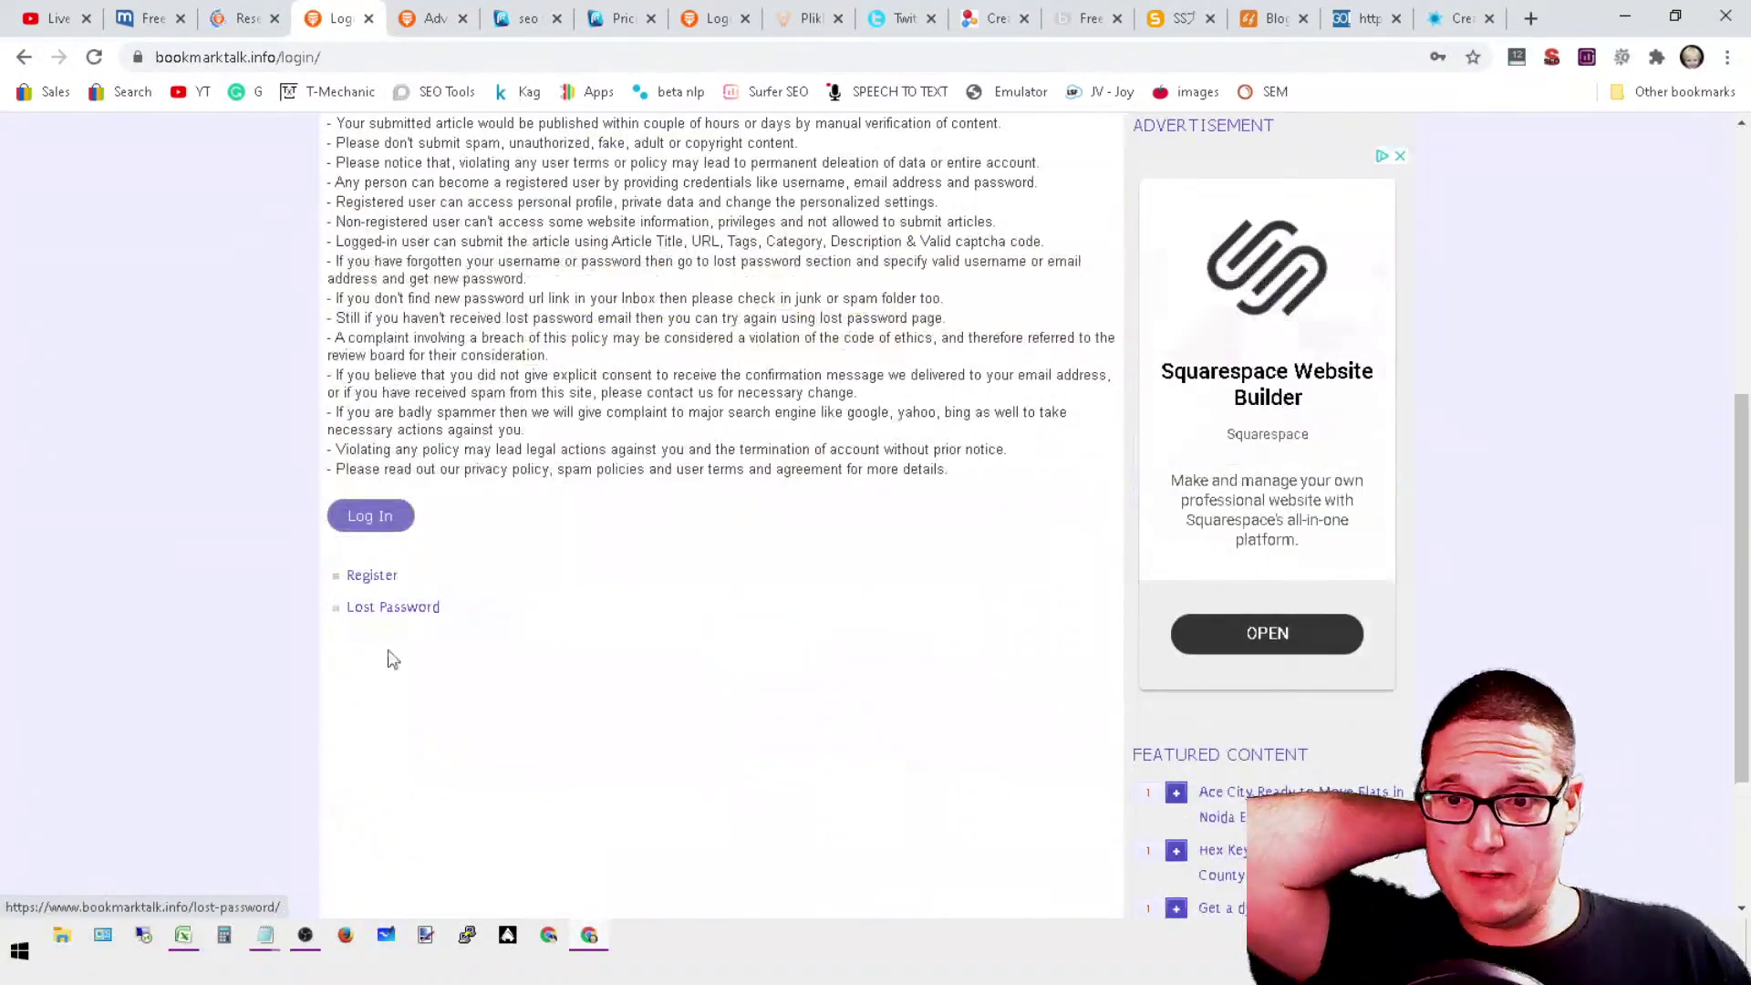
scroll(392, 656, "up", 6)
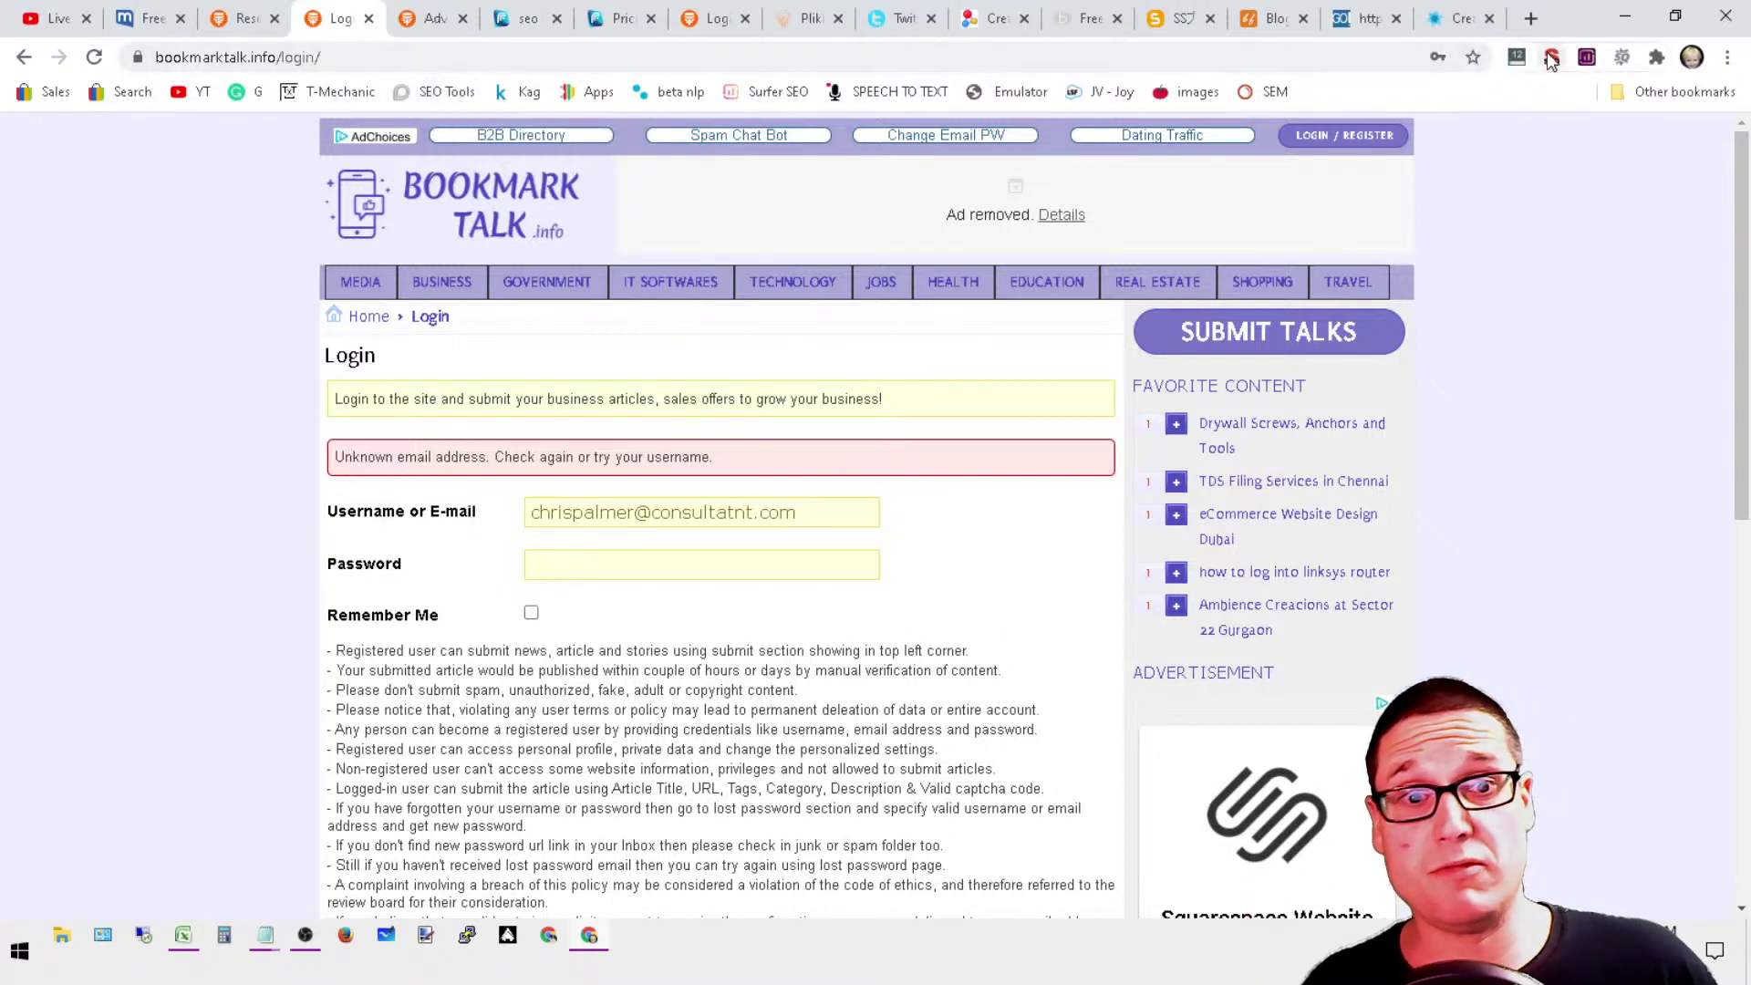
Step: Close the failed-login, old BookmarkTalk home, and both FeedsFloor tabs
left_click(370, 19)
left_click(369, 20)
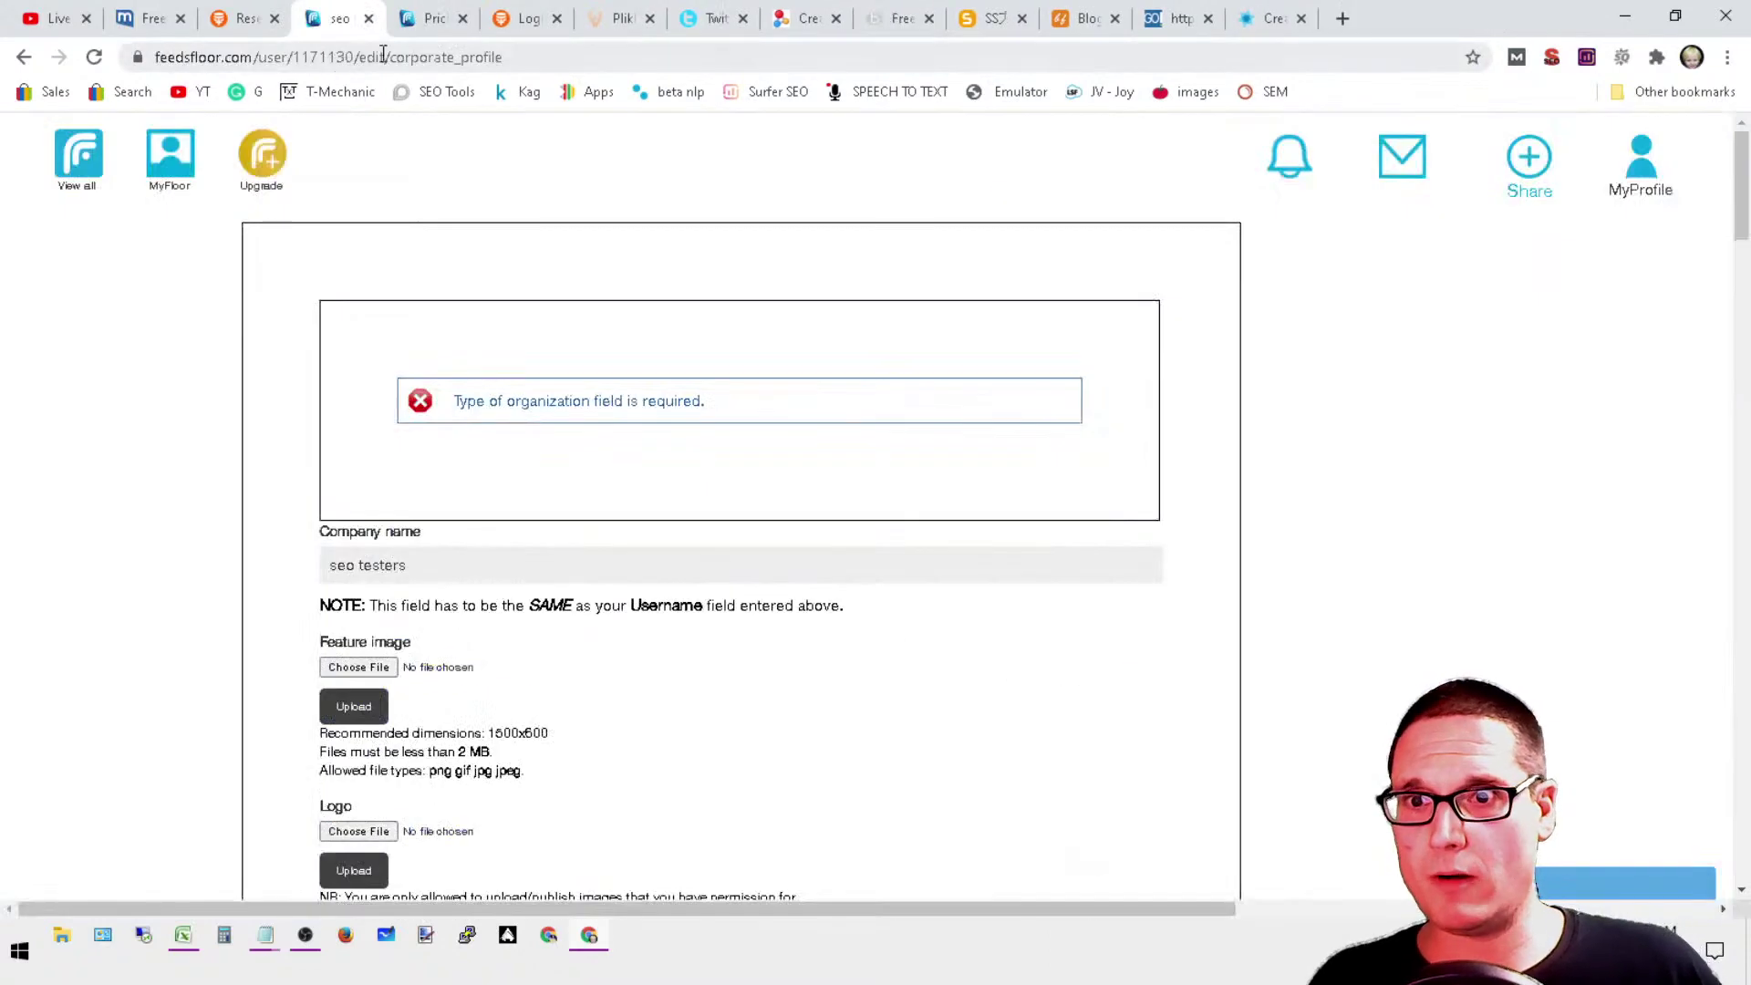
left_click(370, 19)
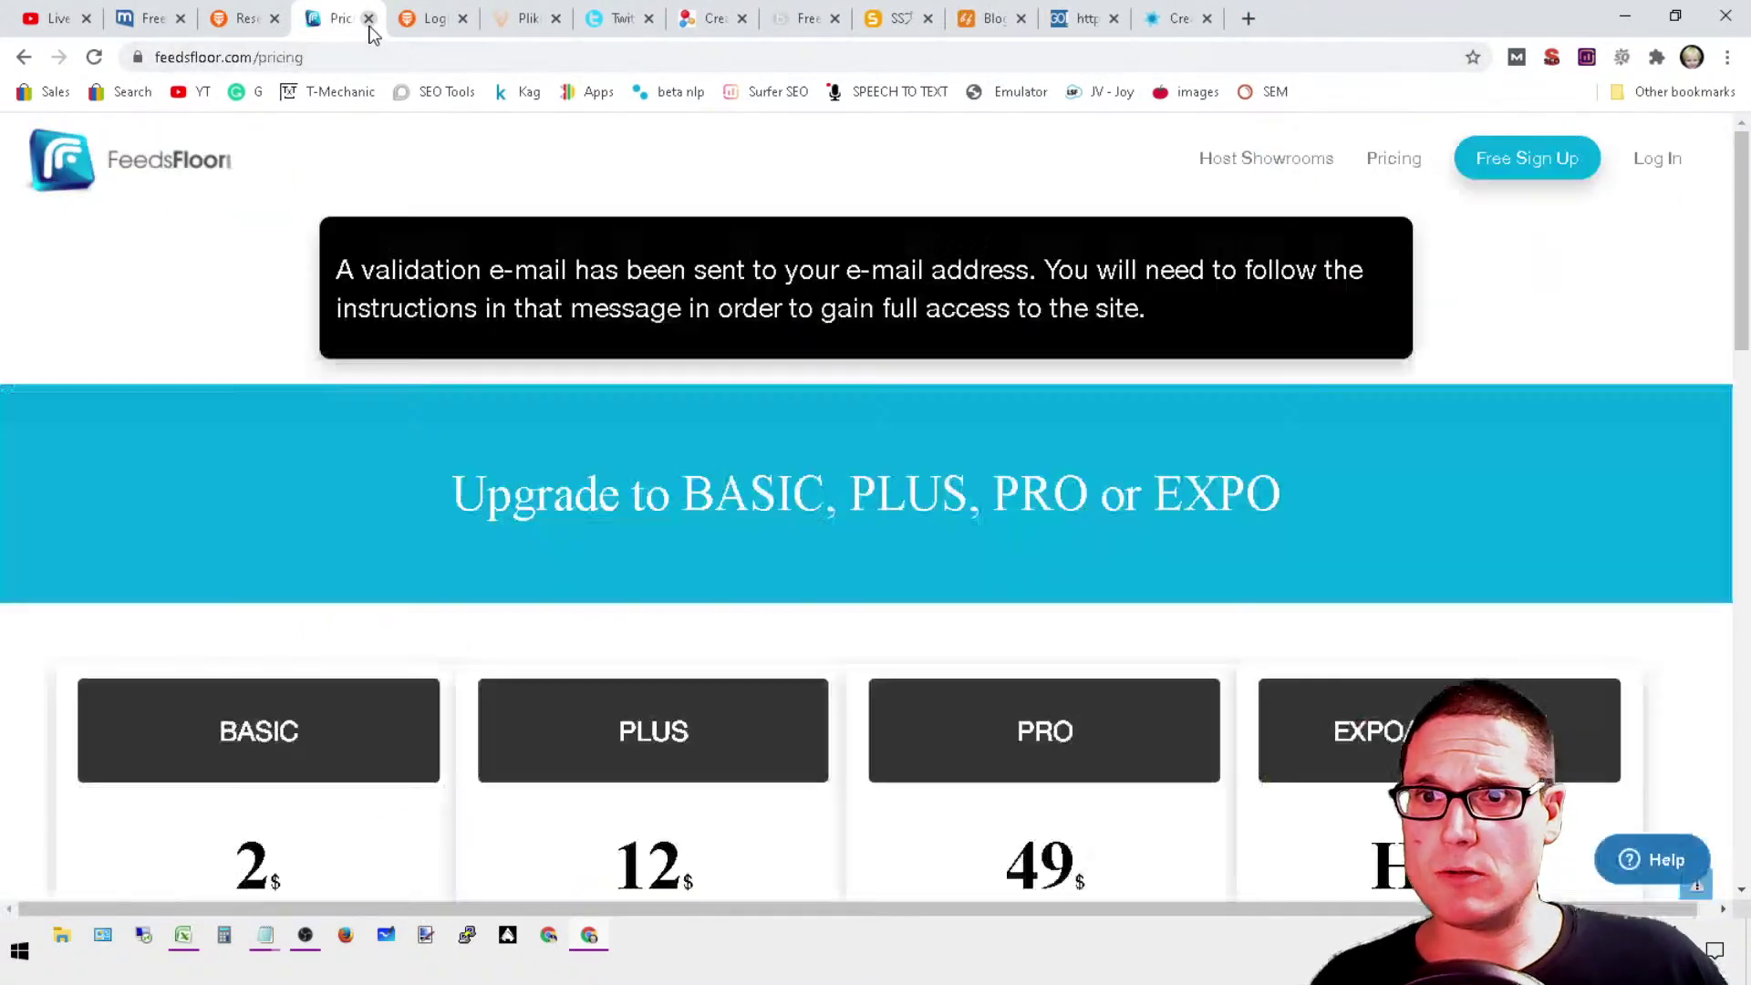
left_click(370, 19)
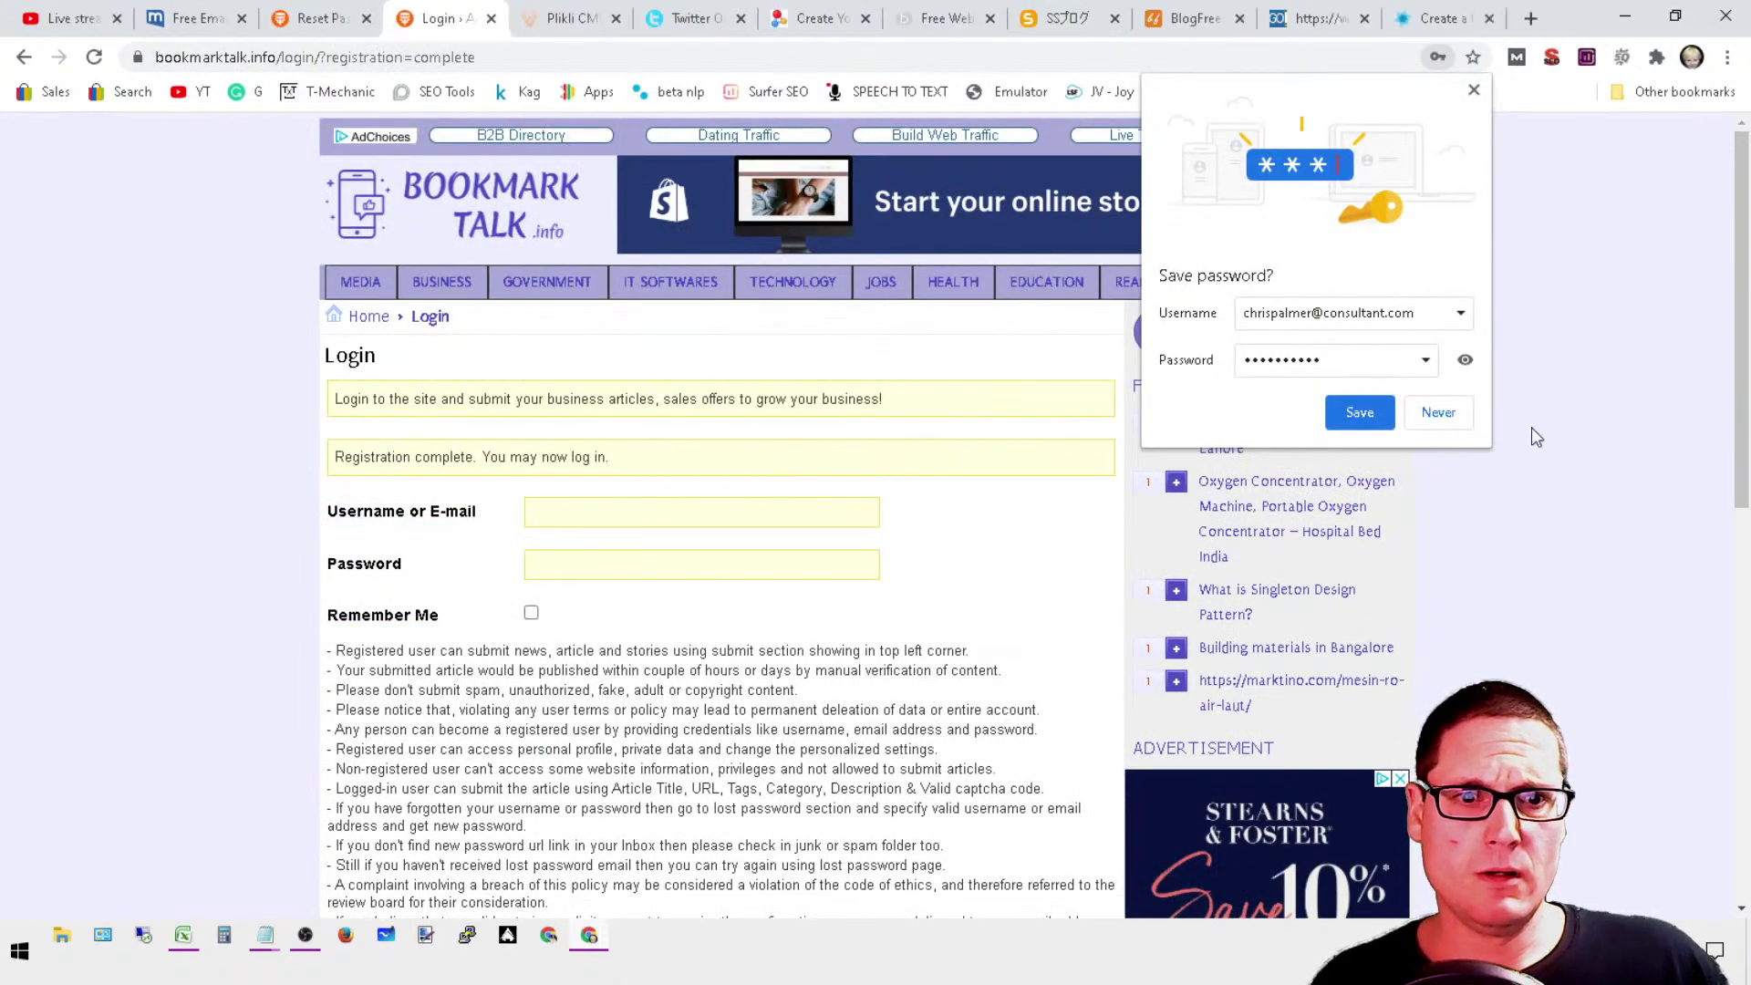
Step: Dismiss the save-password offer and try logging in again
left_click(1439, 413)
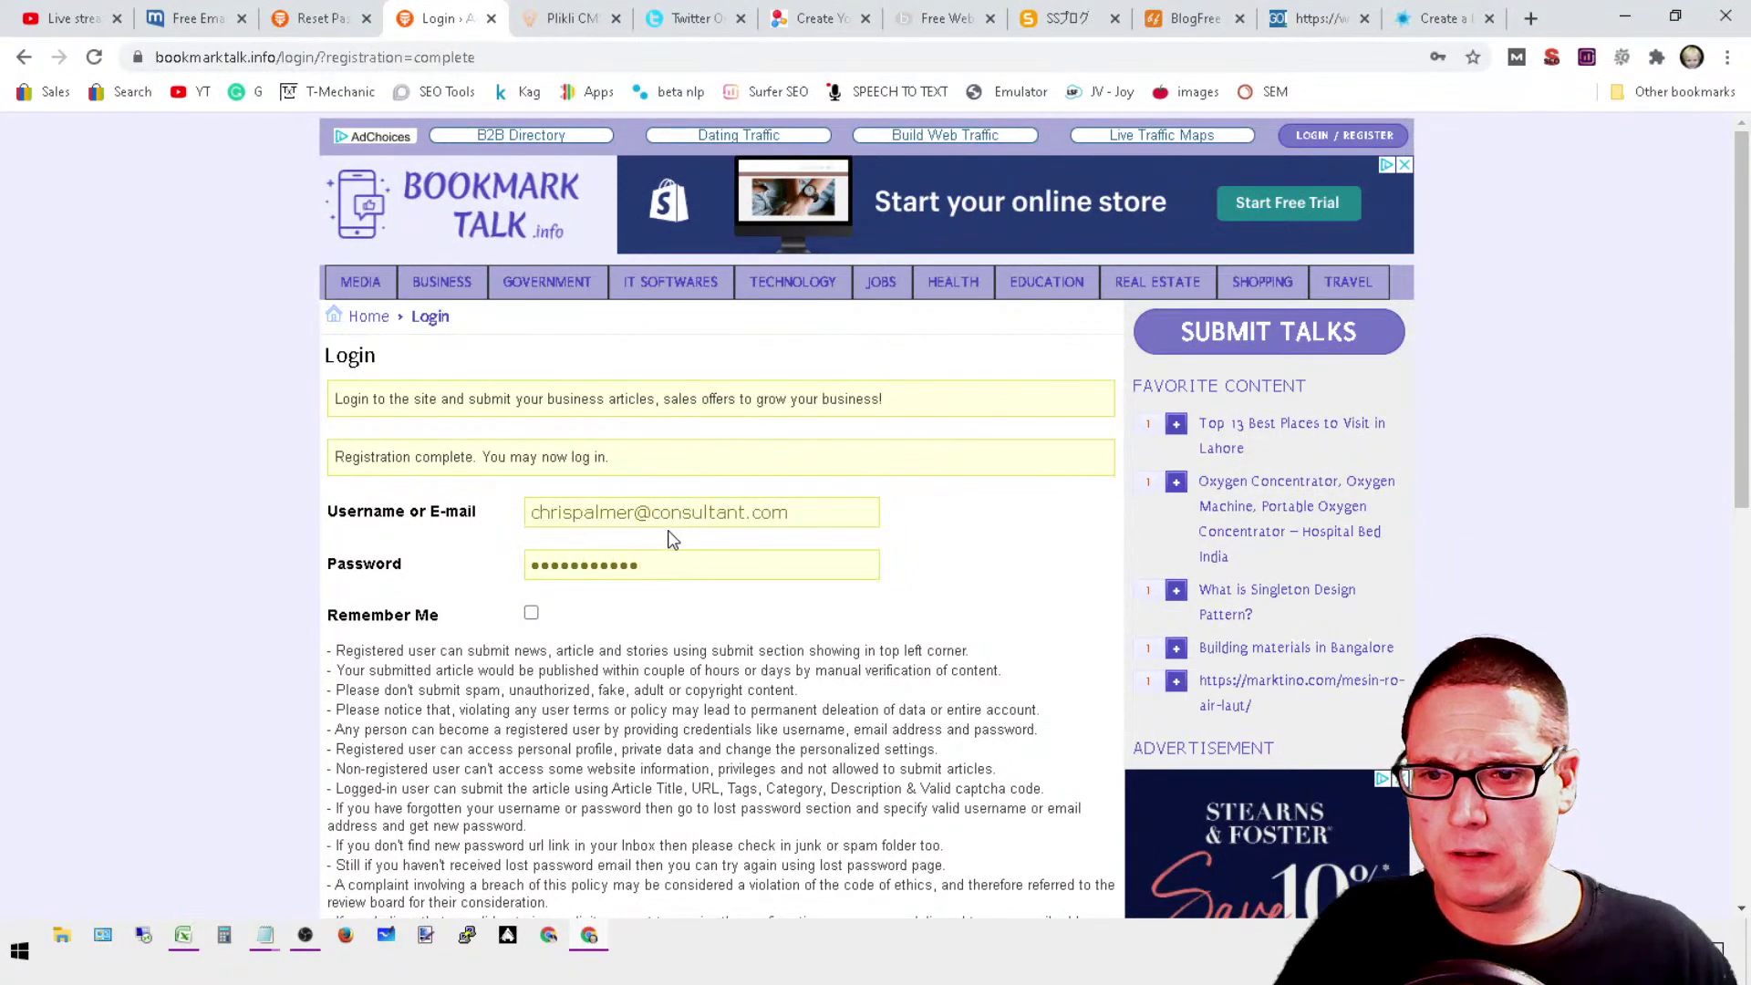
scroll(547, 542, "down", 6)
left_click(381, 529)
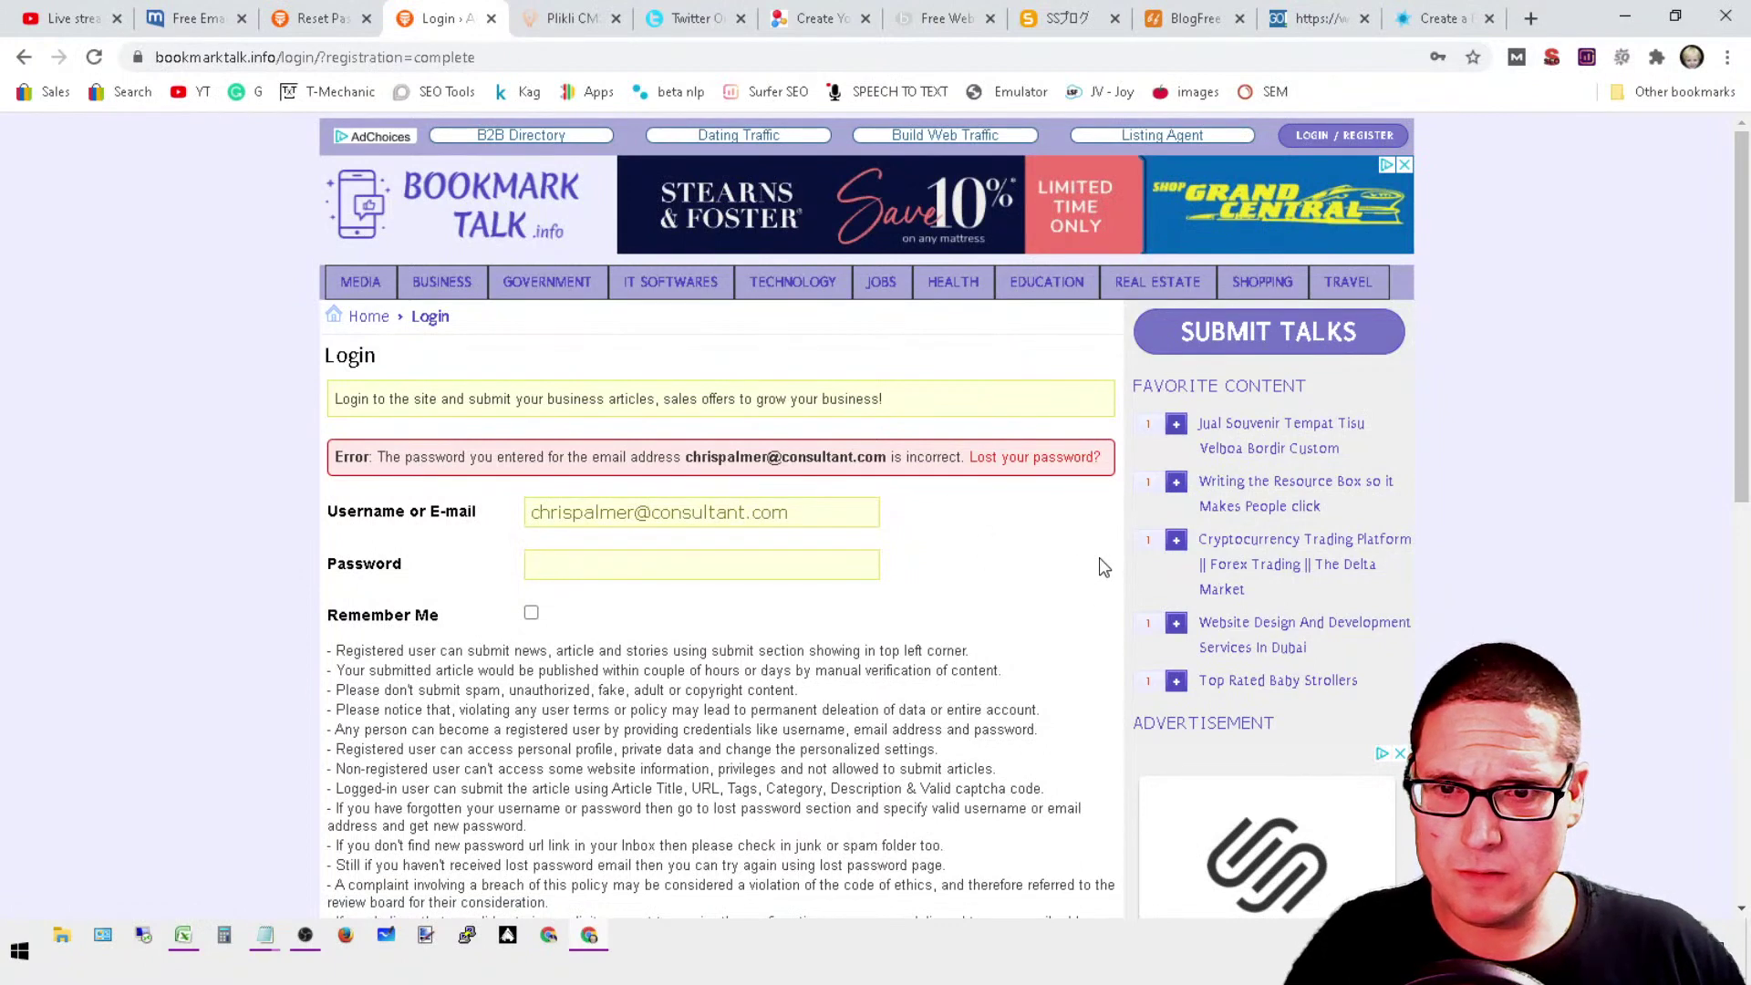
Step: Check the reset e-mail, view the reset page, and close the BookmarkTalk login tab
left_click(194, 19)
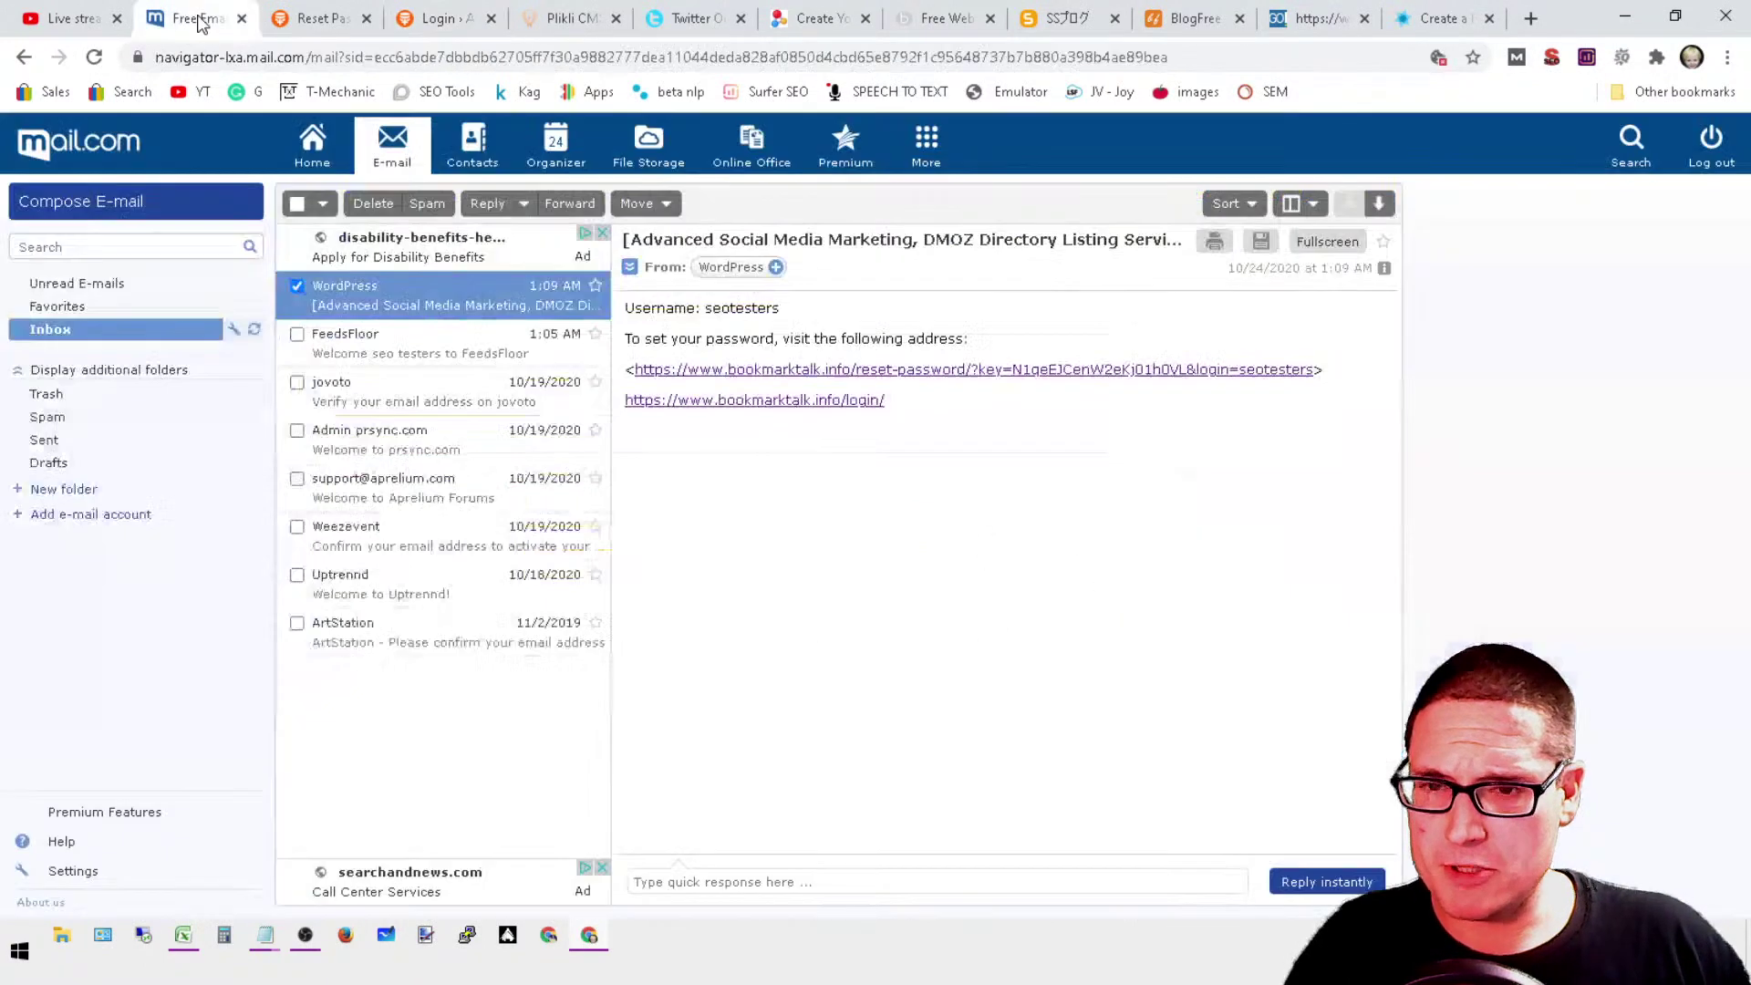
left_click(827, 408)
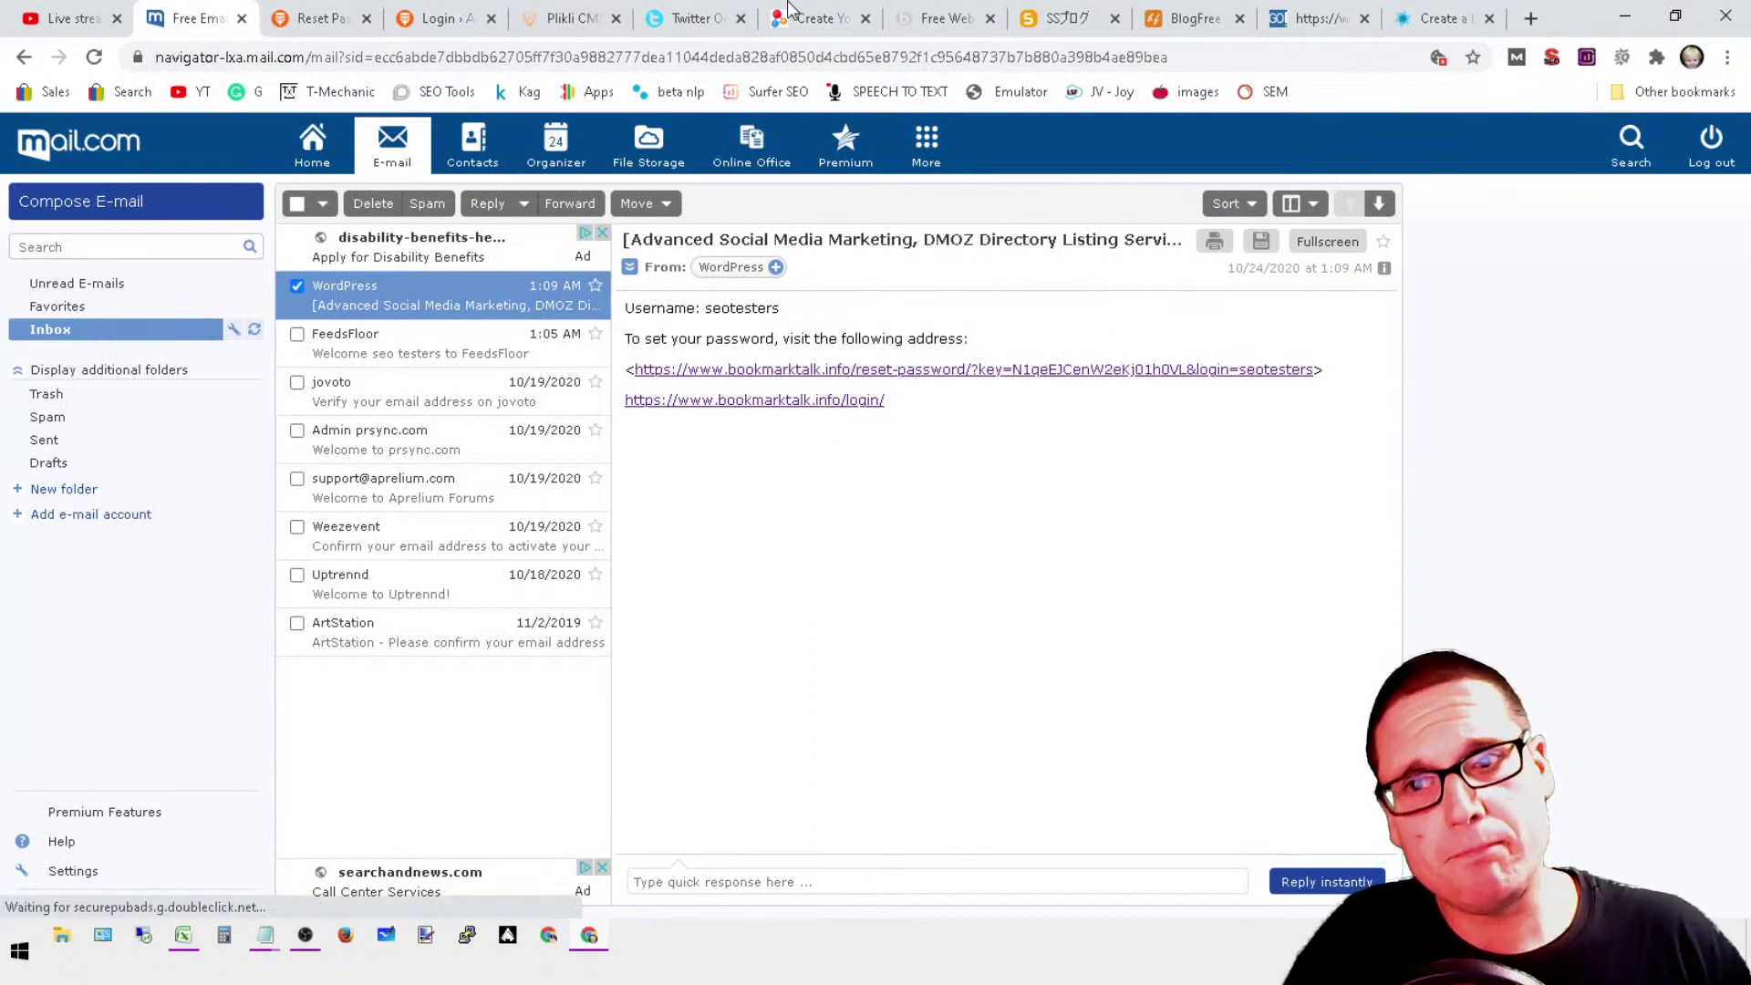
left_click(330, 11)
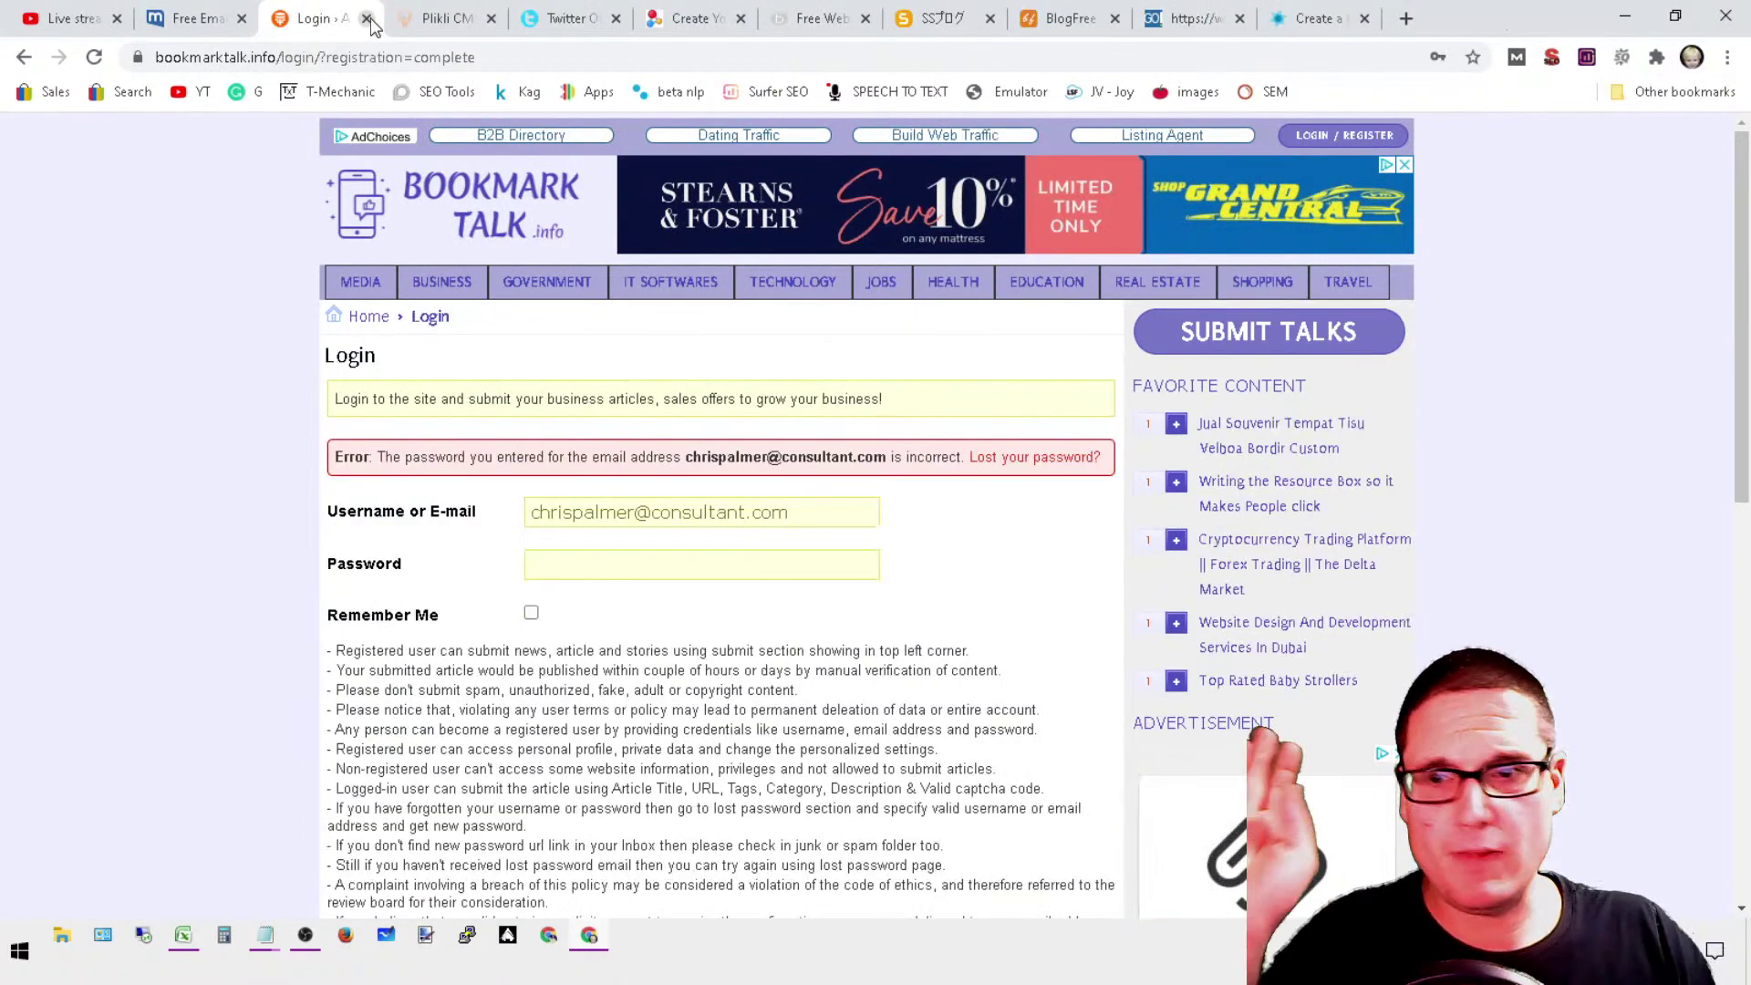
left_click(367, 19)
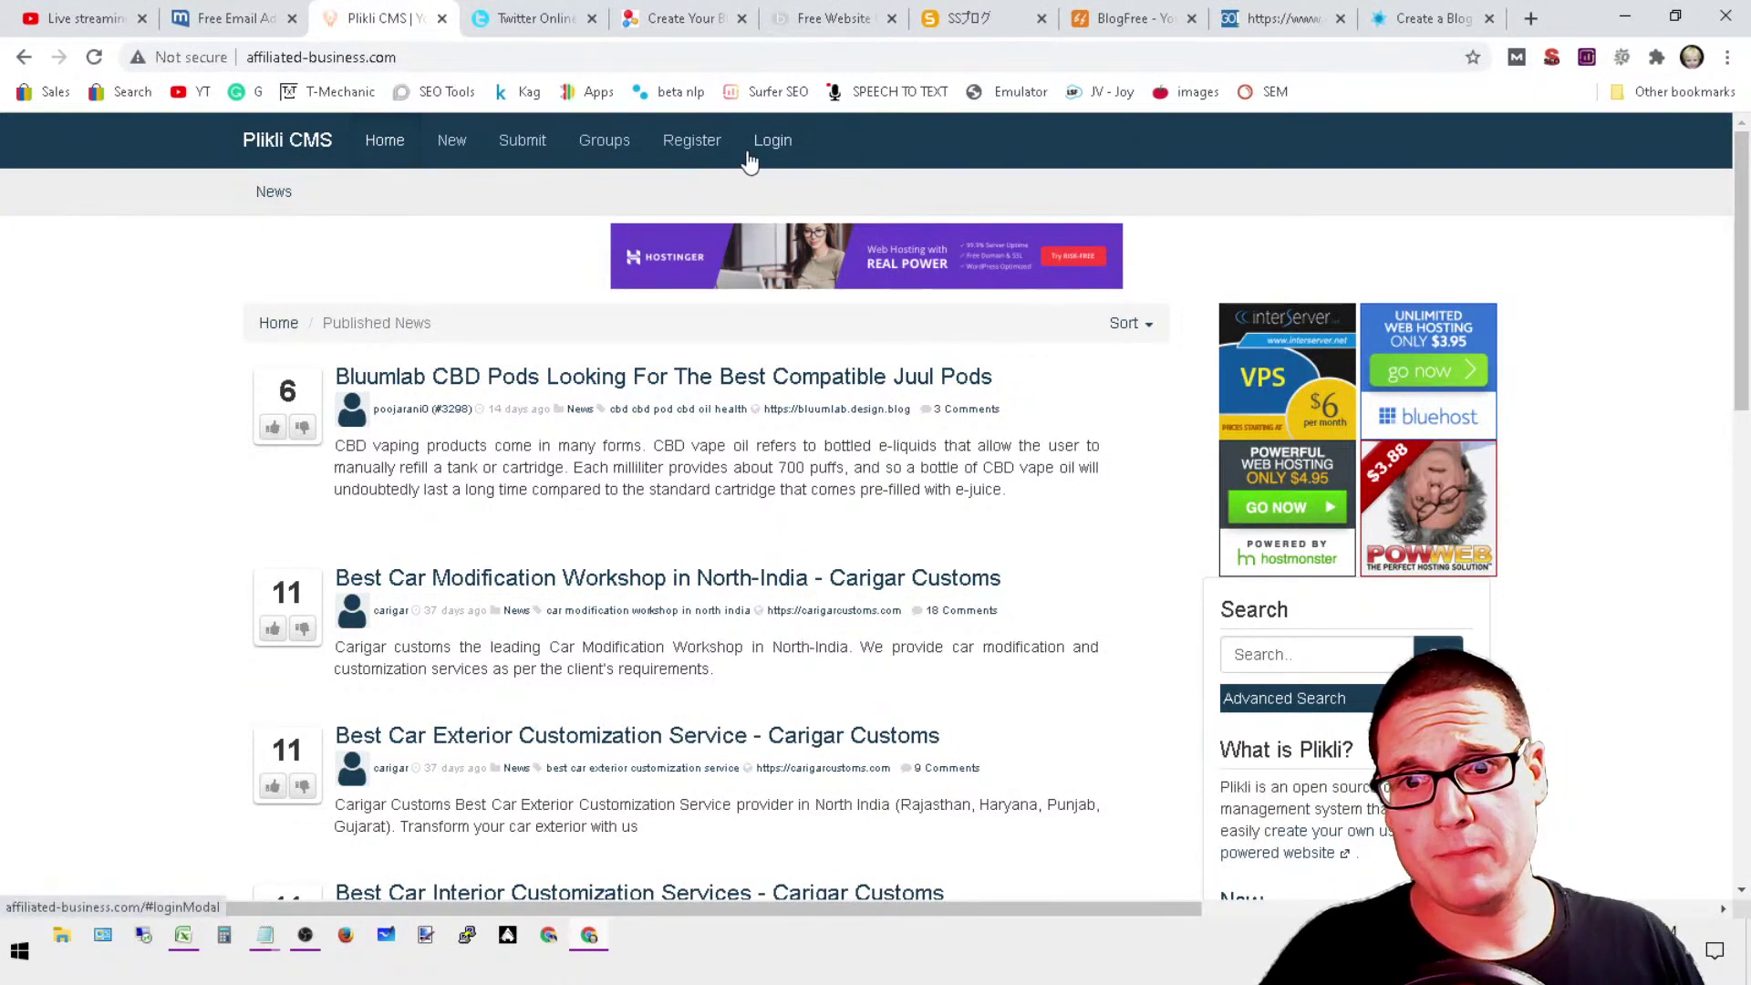
Step: Open Plikli registration and enter username seotesters, the corrected account e-mail, and the password twice
left_click(684, 144)
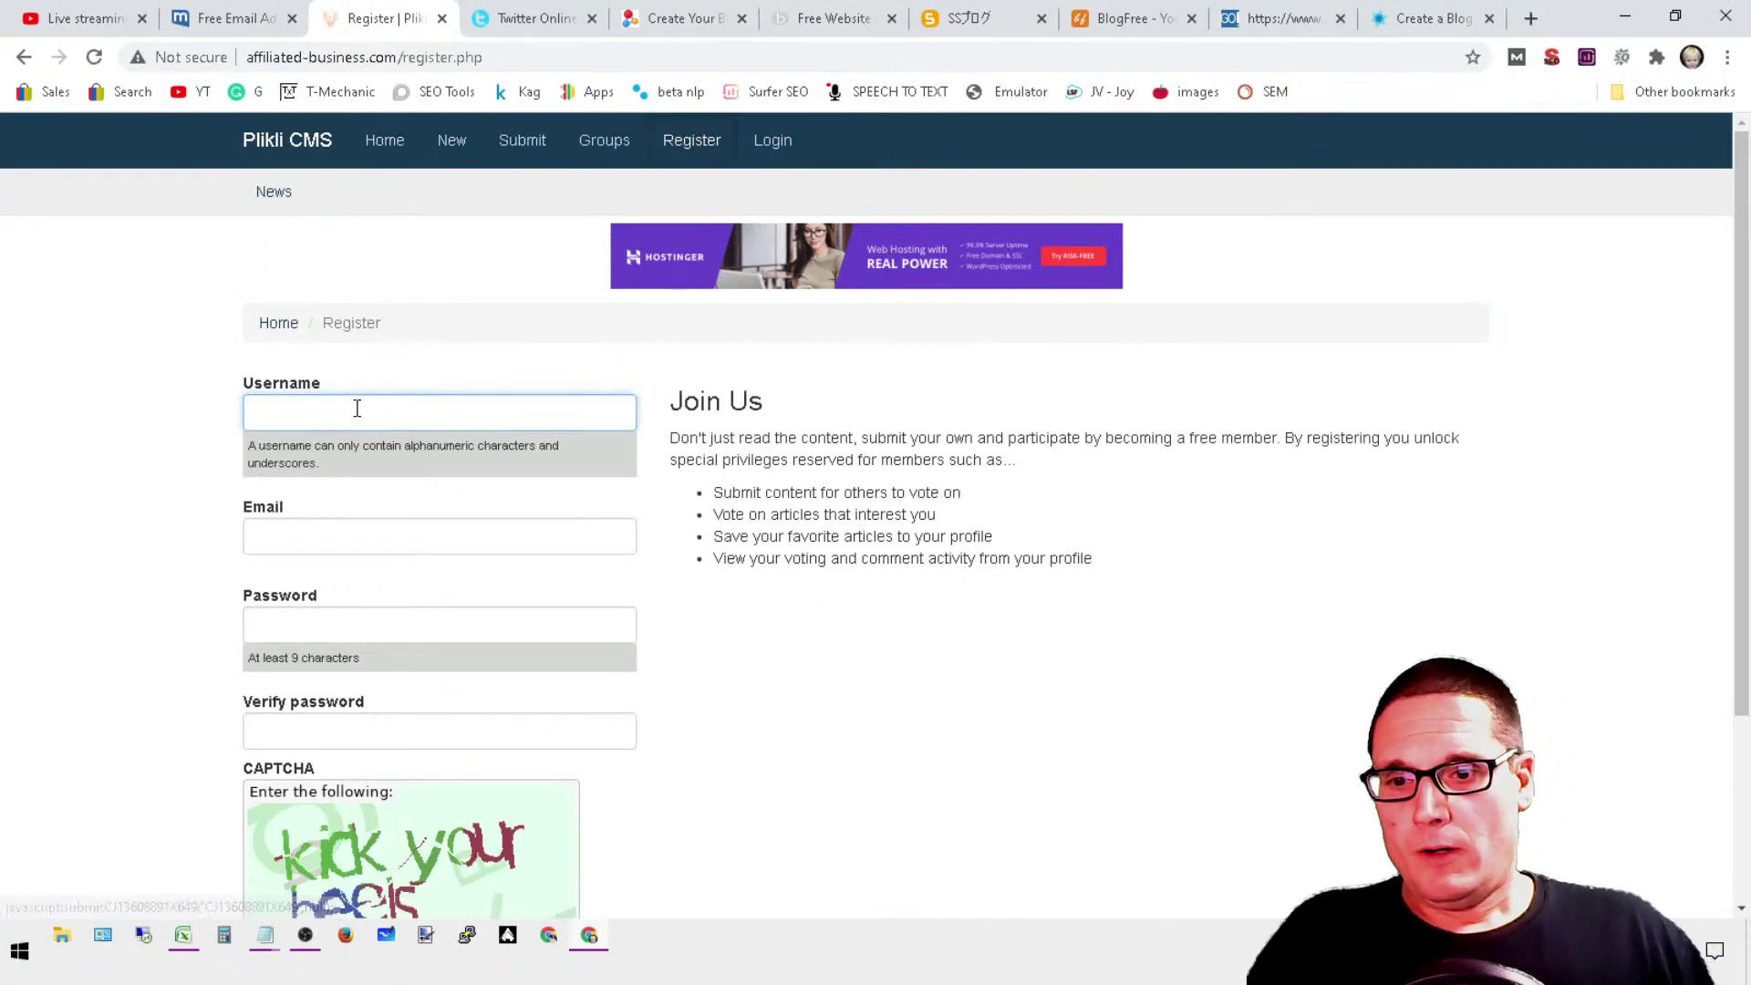
type("seotesters")
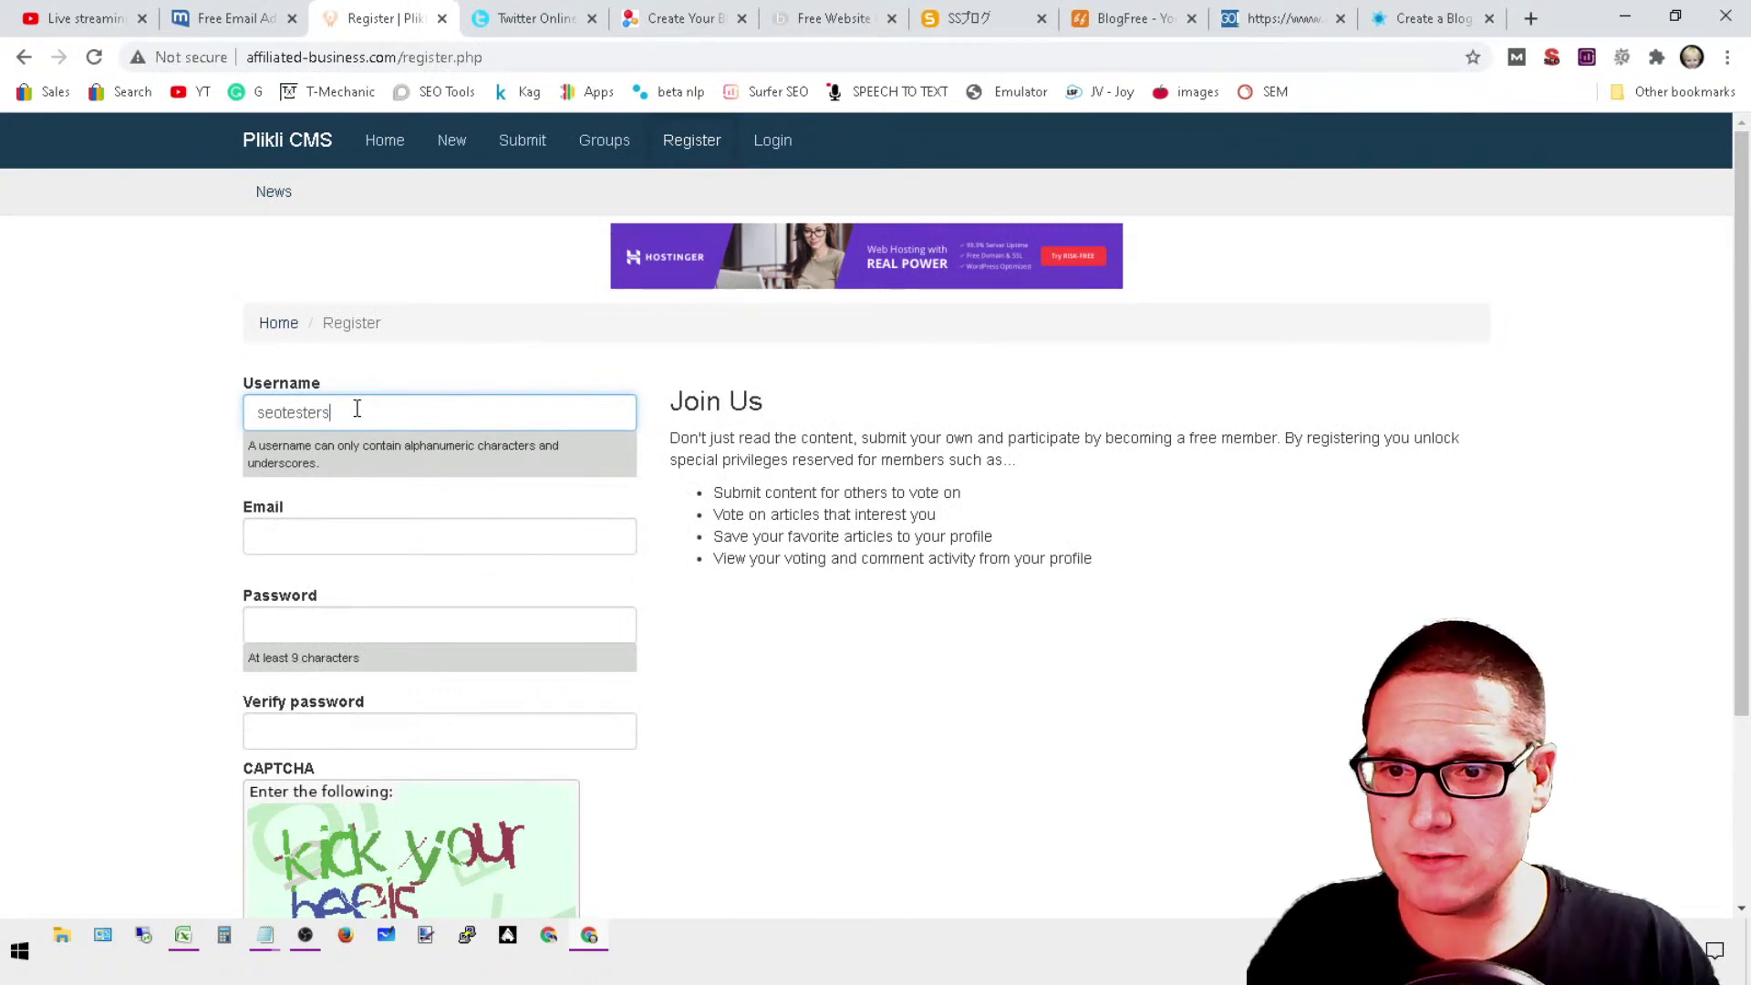
key("Tab")
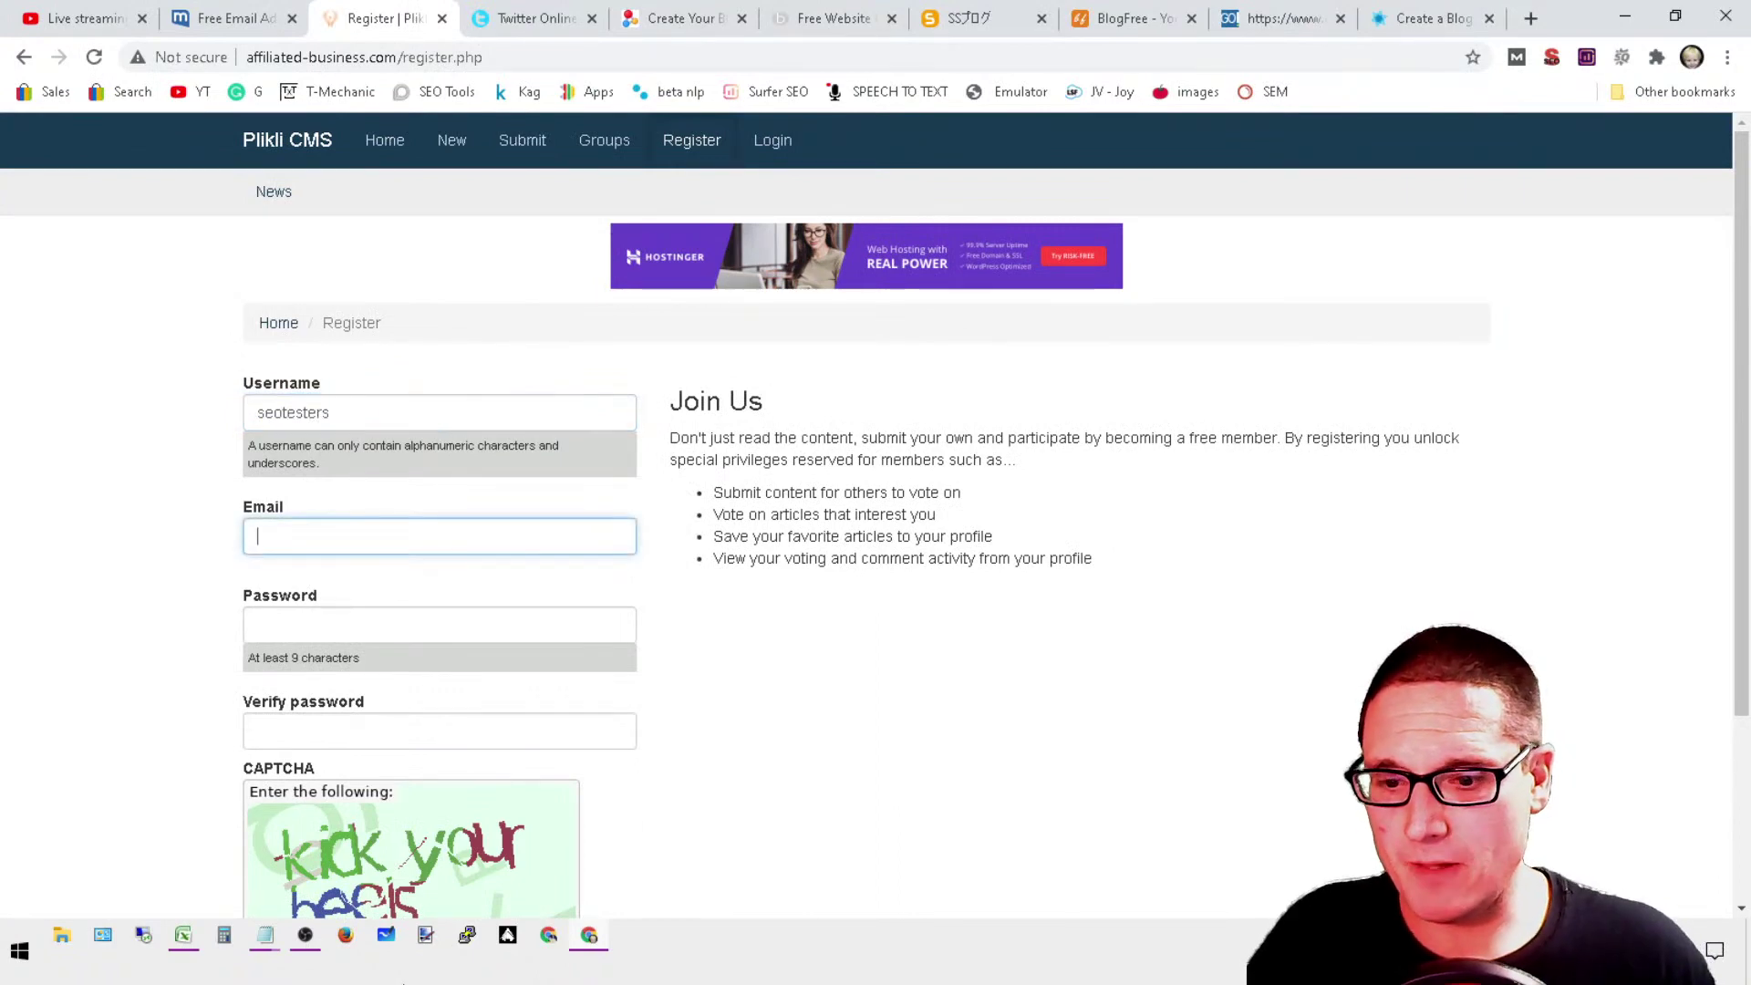
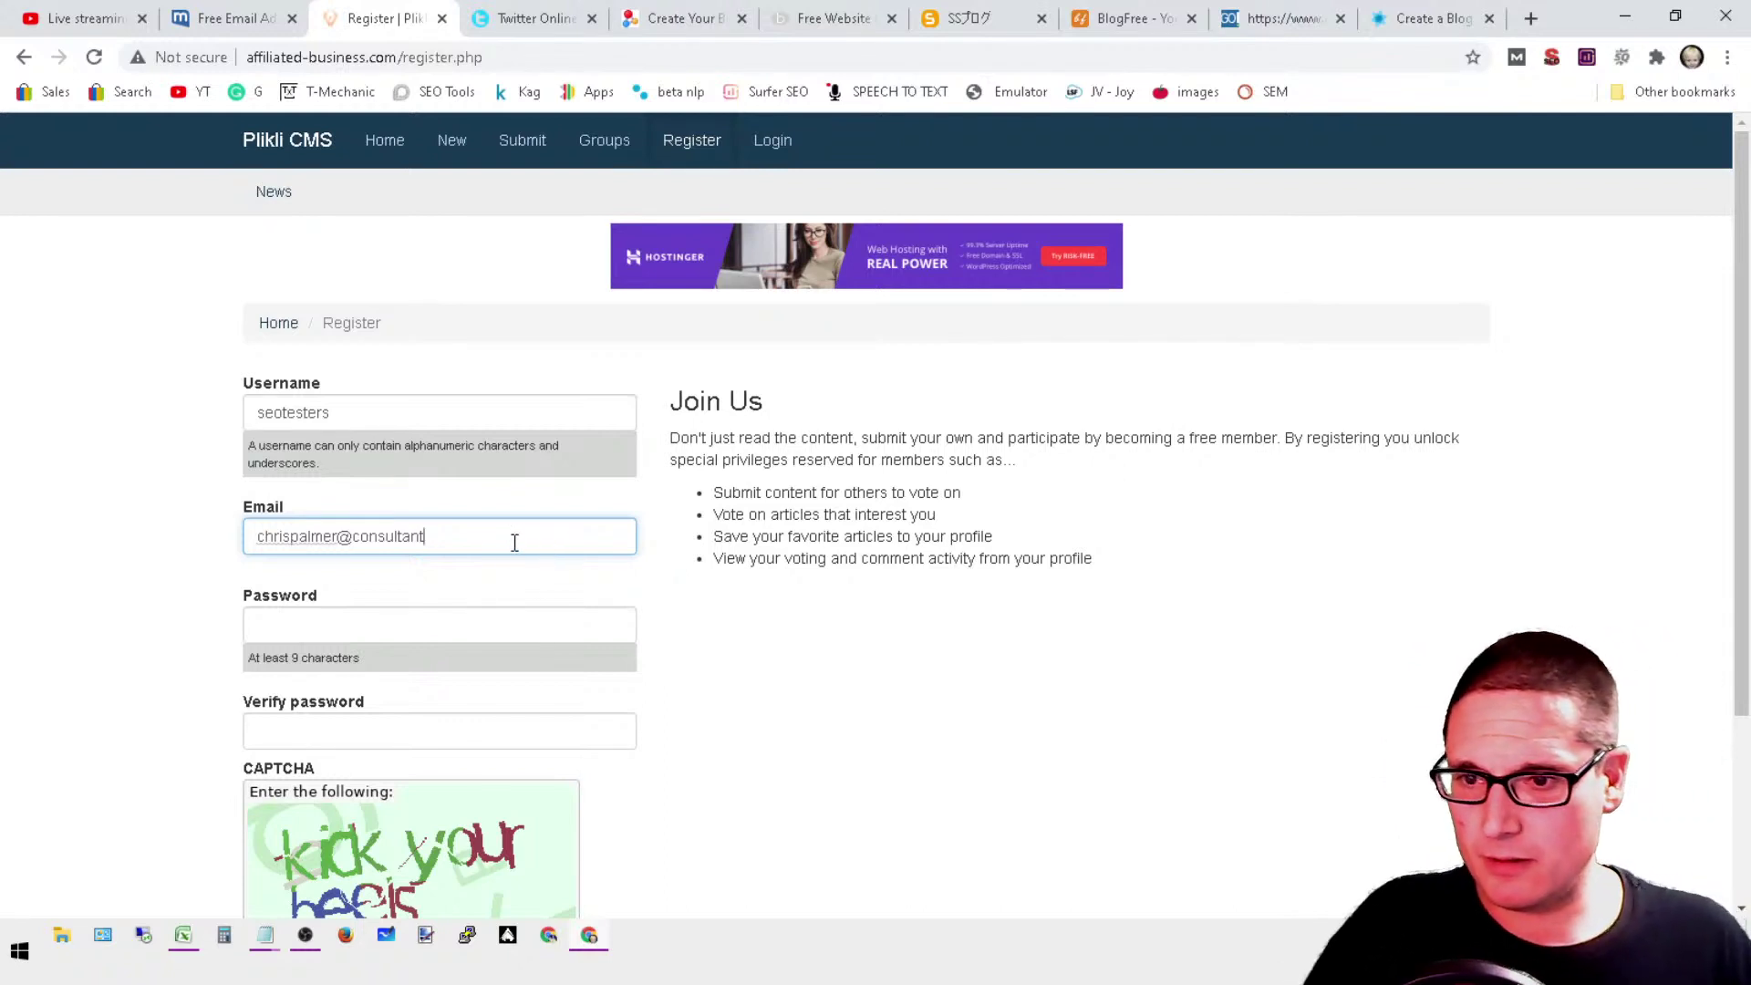
left_click_drag(512, 543, 132, 567)
right_click(350, 539)
left_click(363, 620)
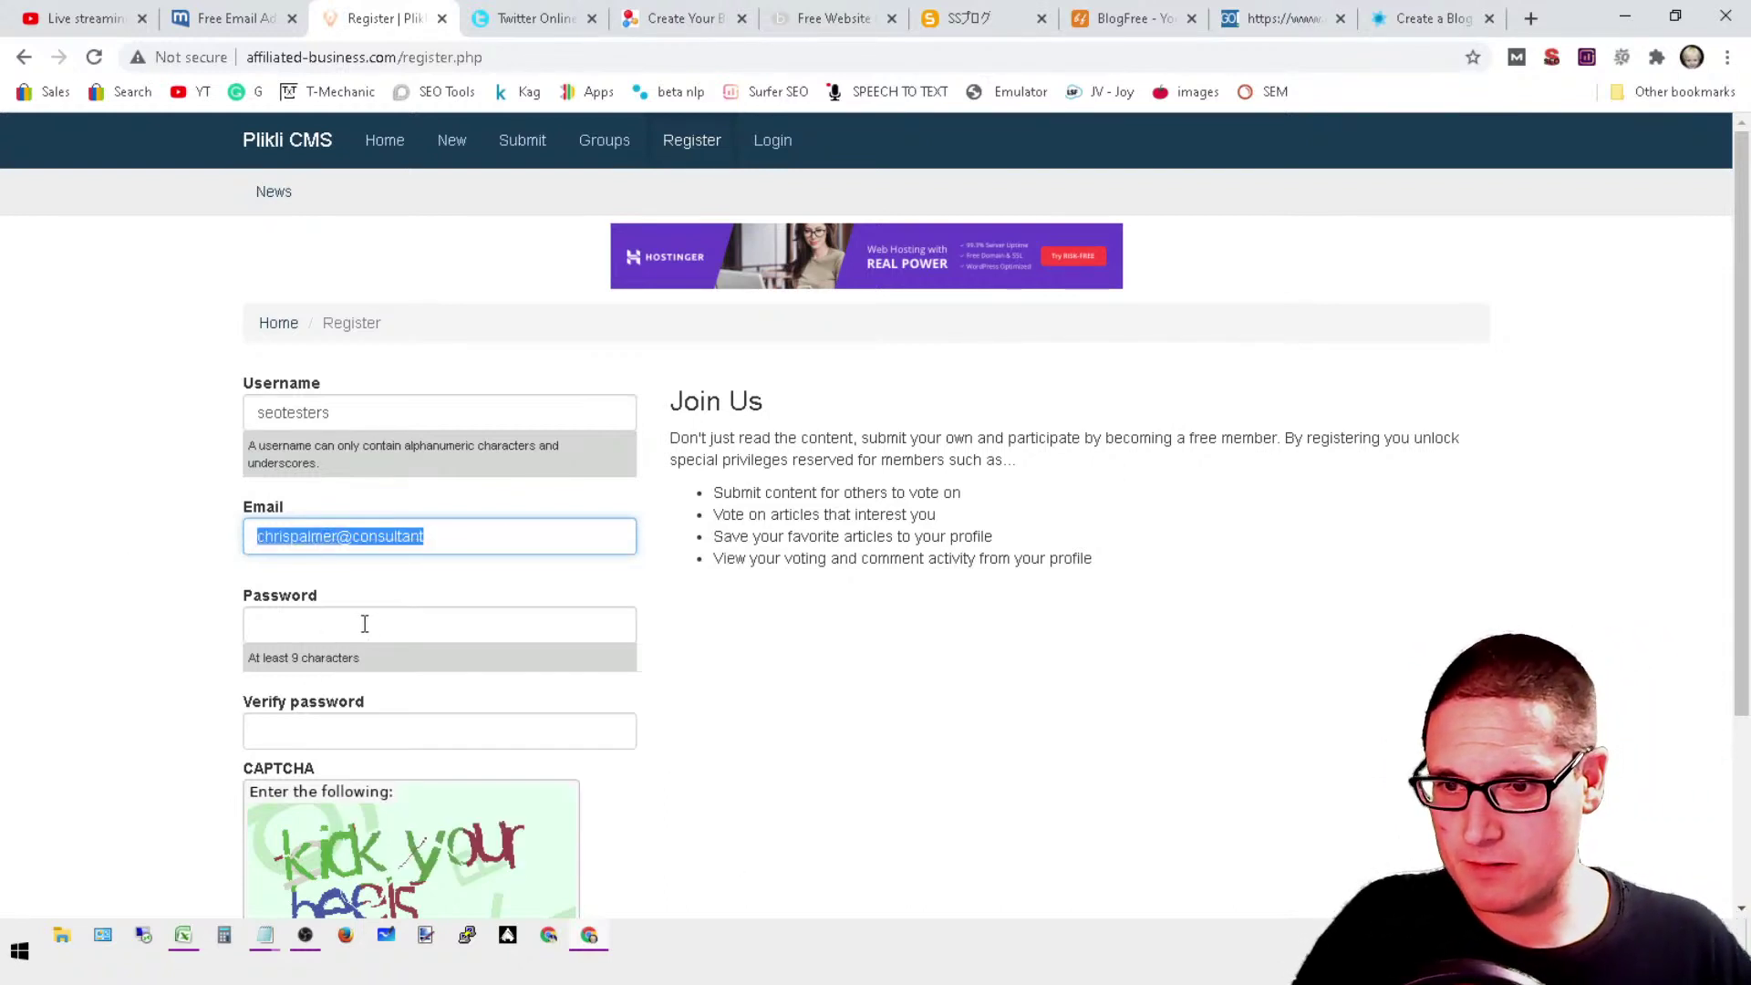
left_click(361, 622)
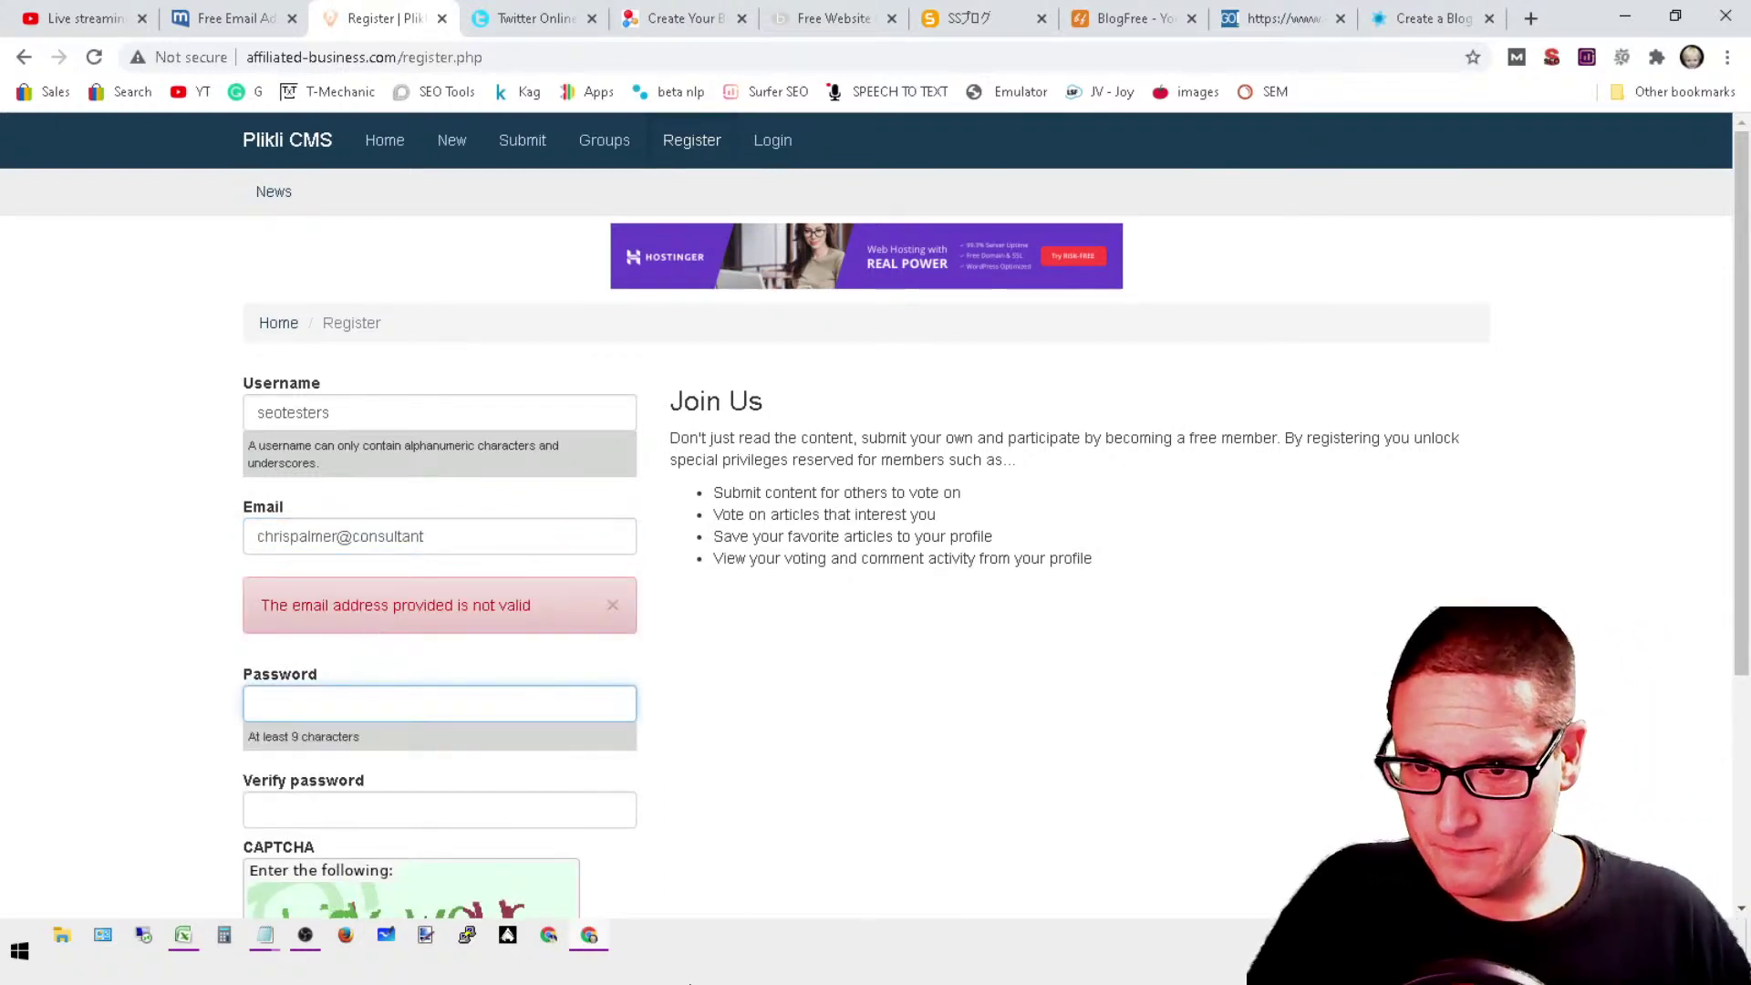
left_click(477, 541)
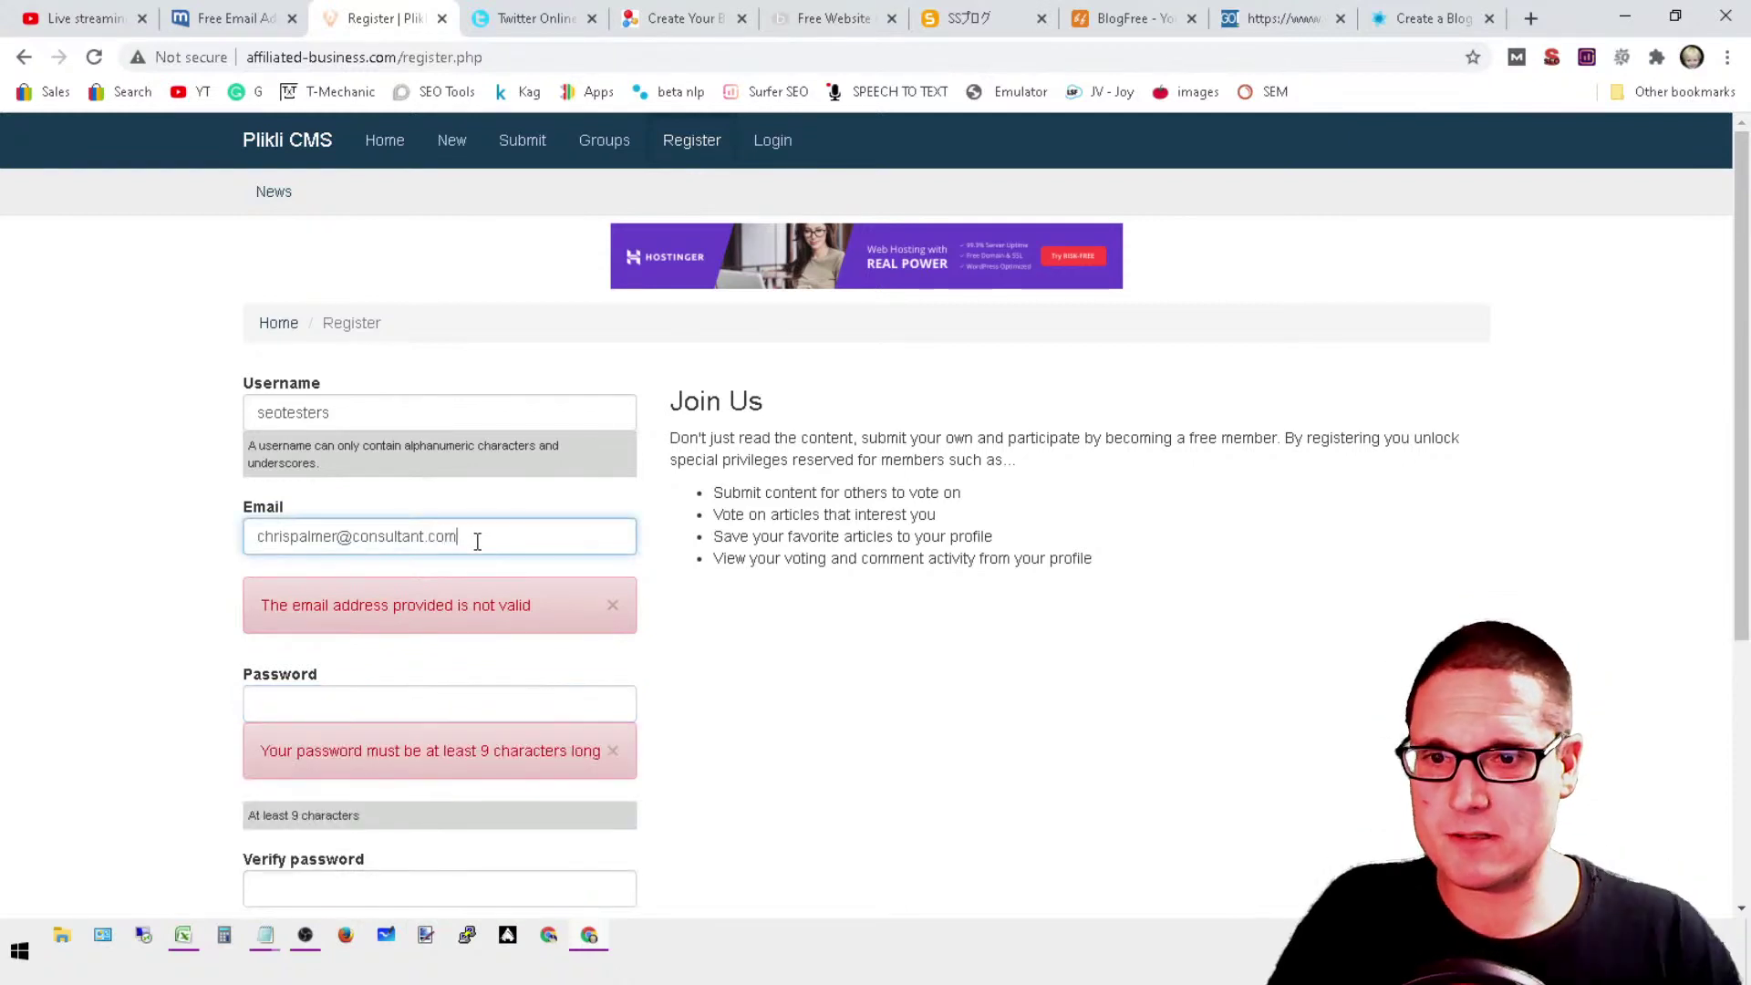
left_click(392, 700)
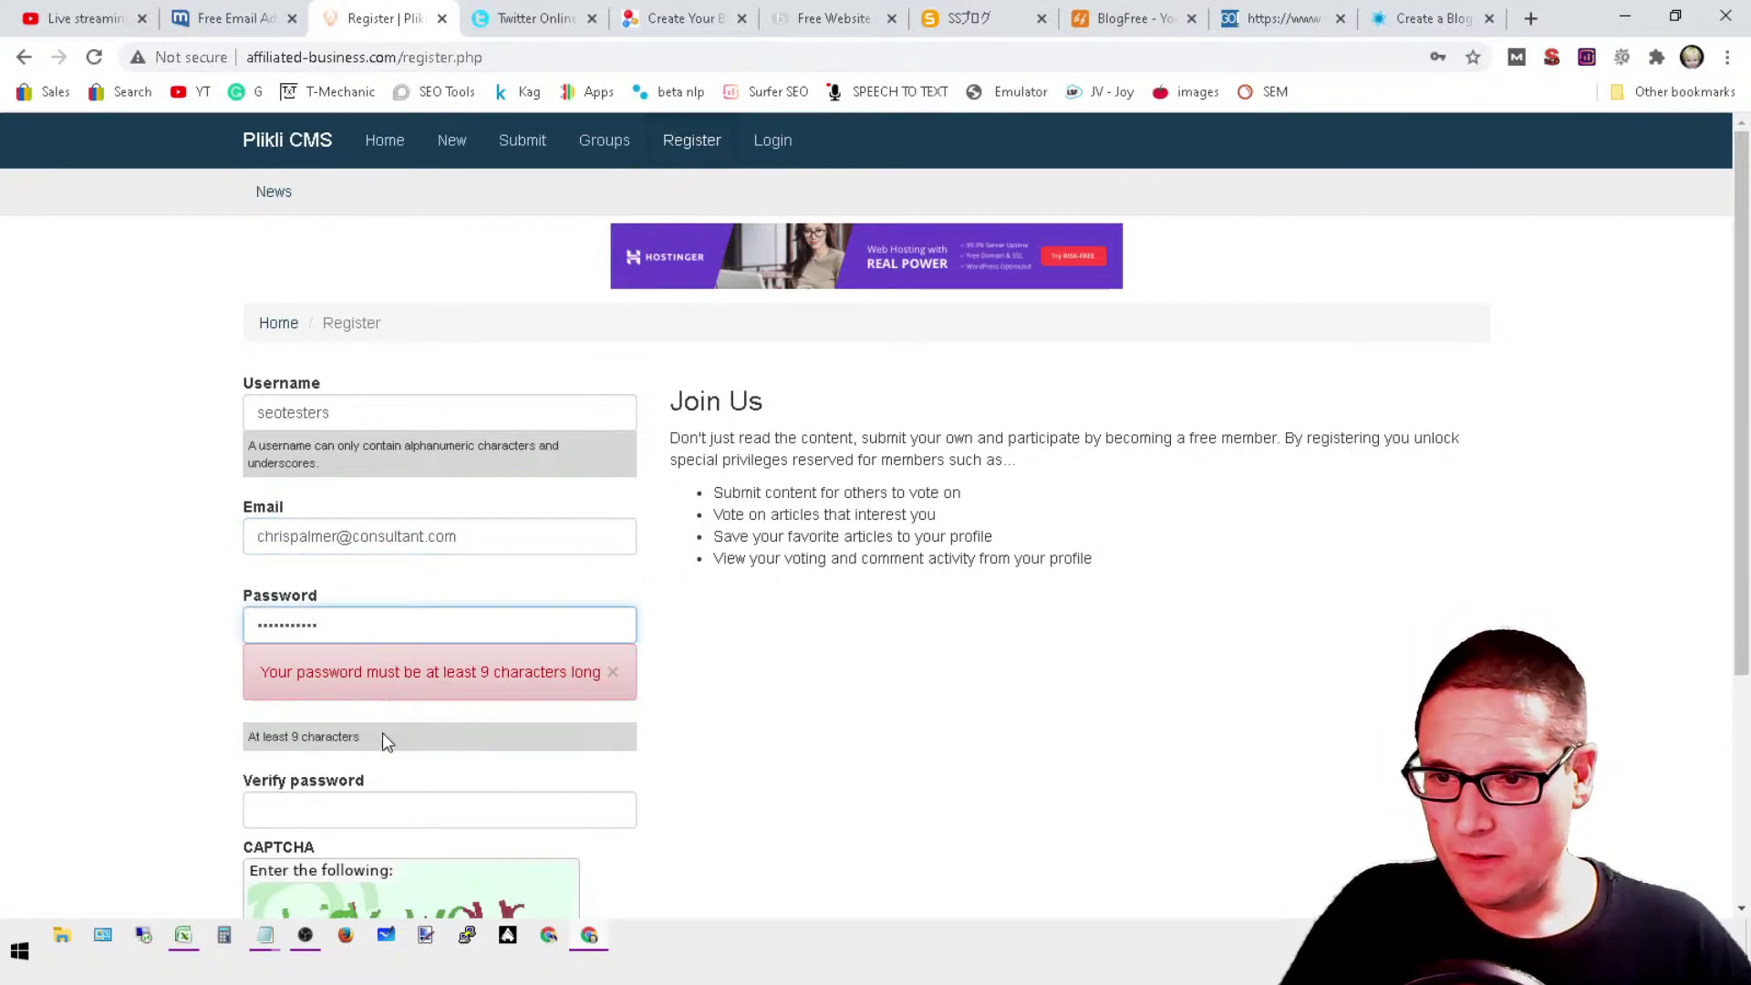
left_click(370, 824)
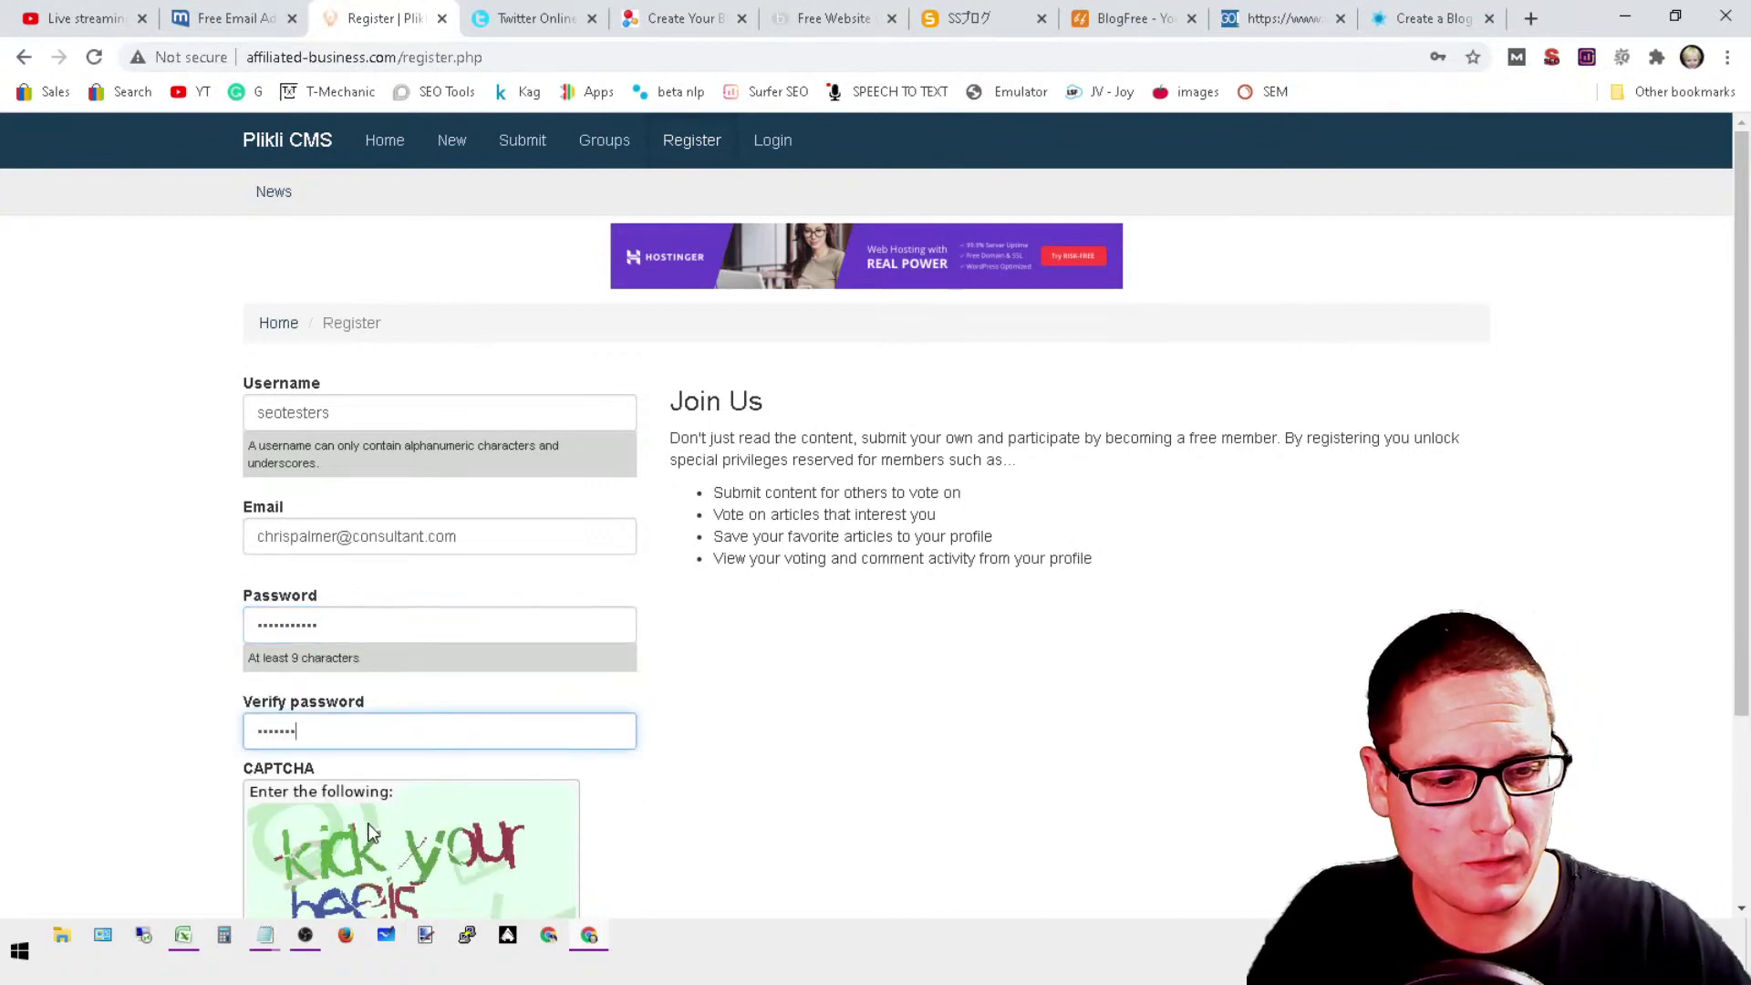
Step: Answer the captcha and submit the Plikli registration
scroll(705, 608, "down", 3)
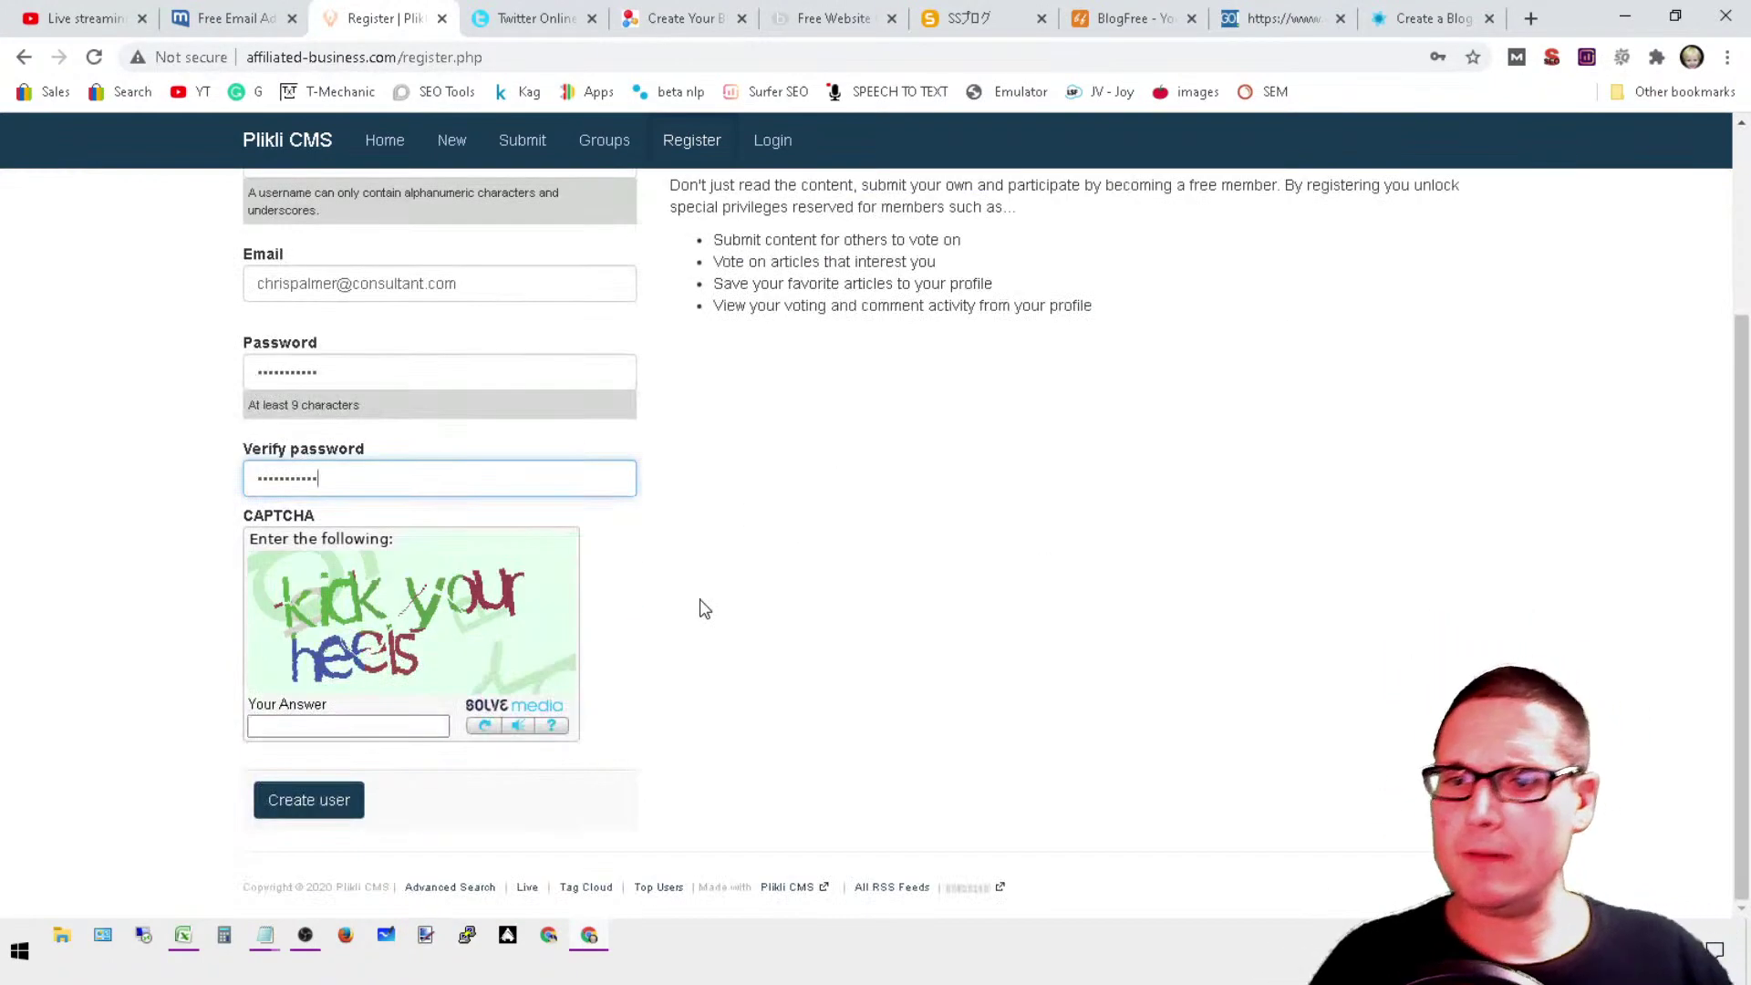
left_click(363, 727)
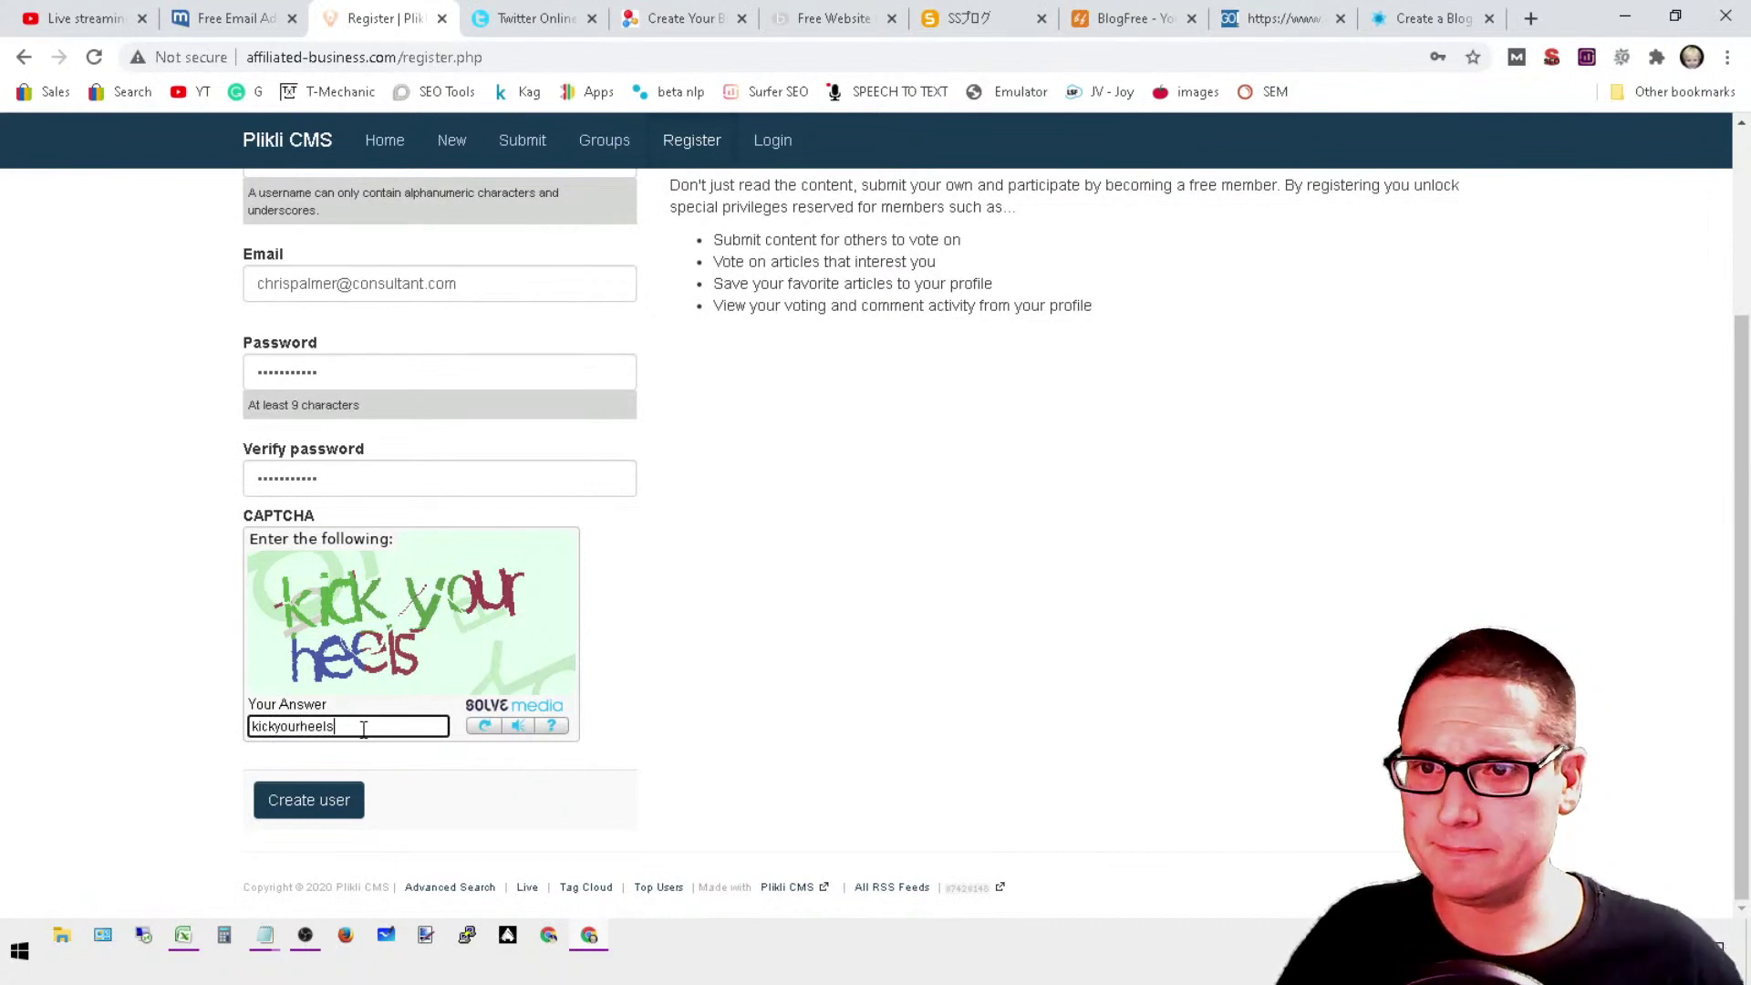
left_click(322, 810)
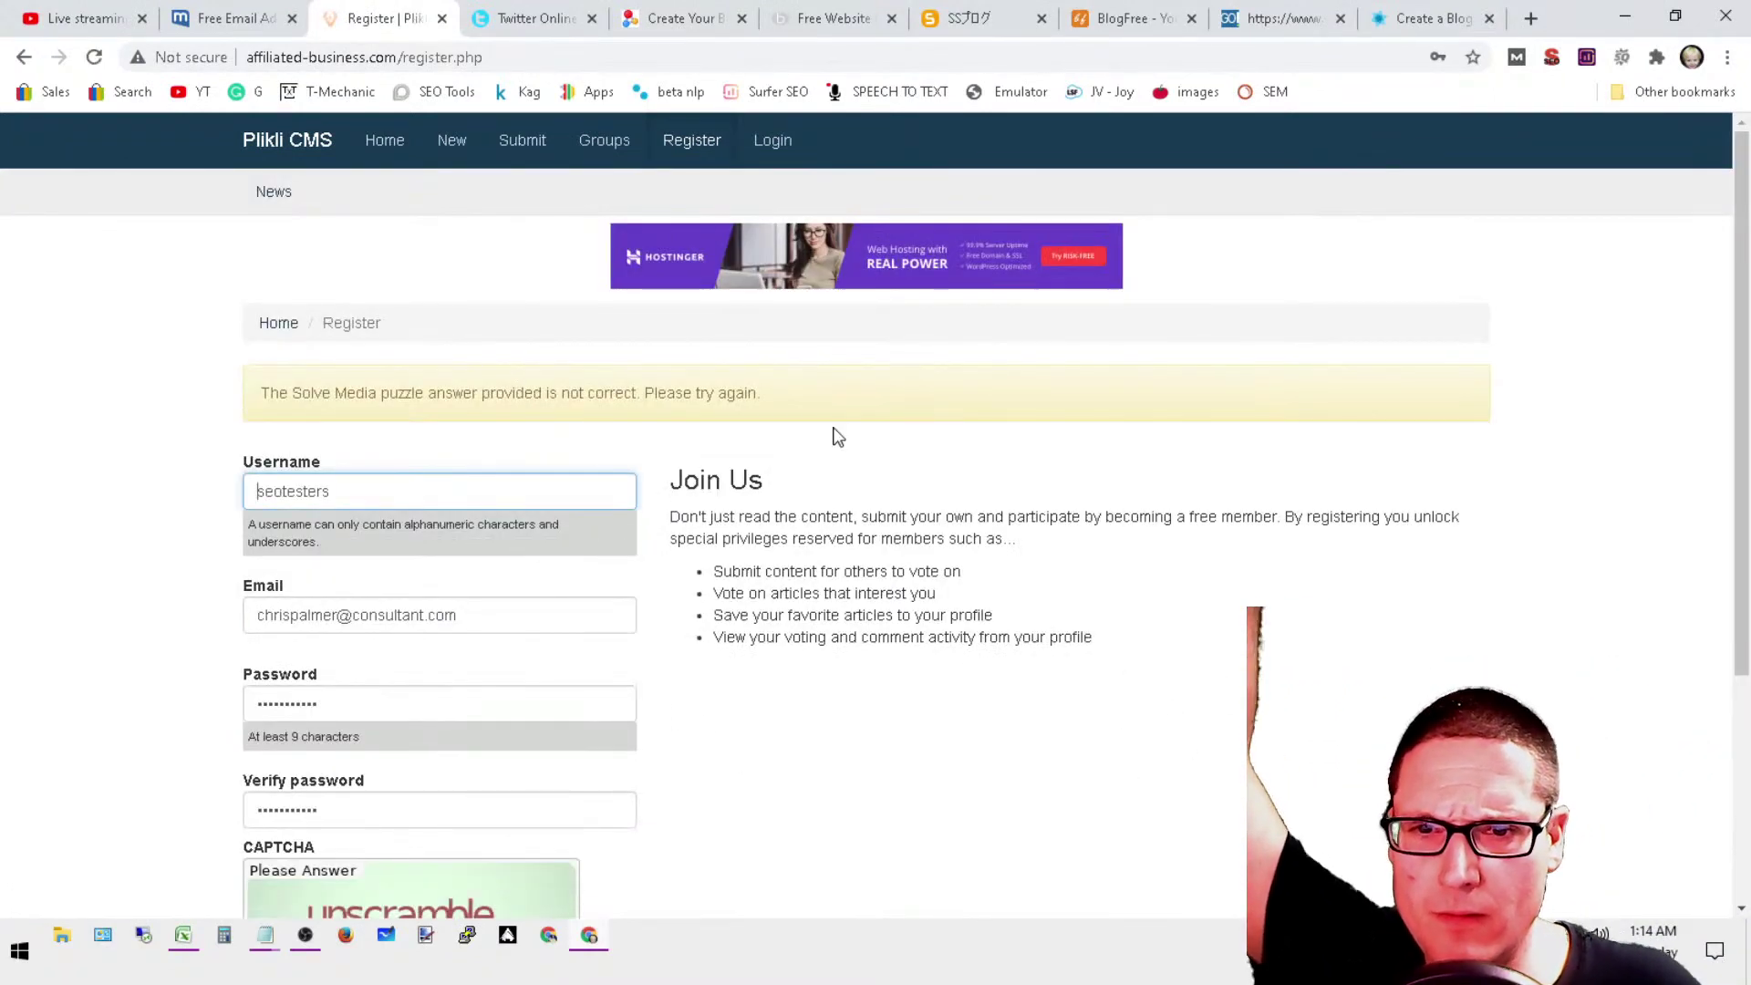
Step: After the error, answer the new captcha with 'soup' and submit Create user again
scroll(837, 435, "down", 4)
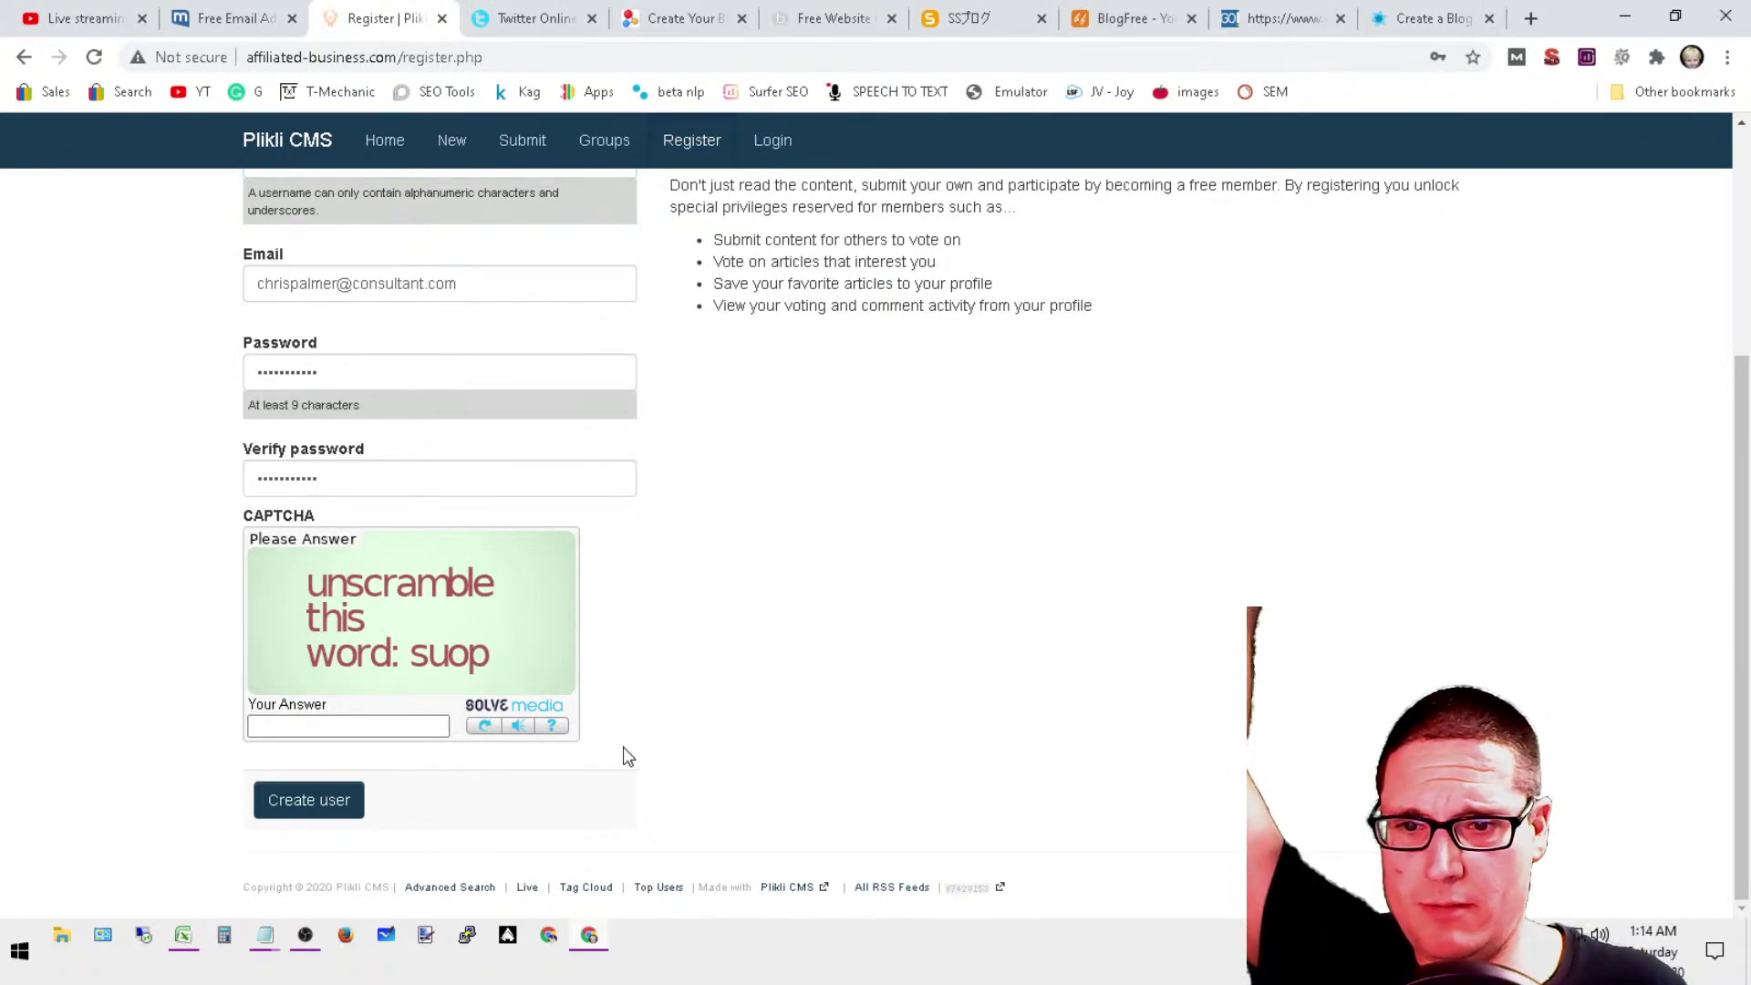
left_click(388, 731)
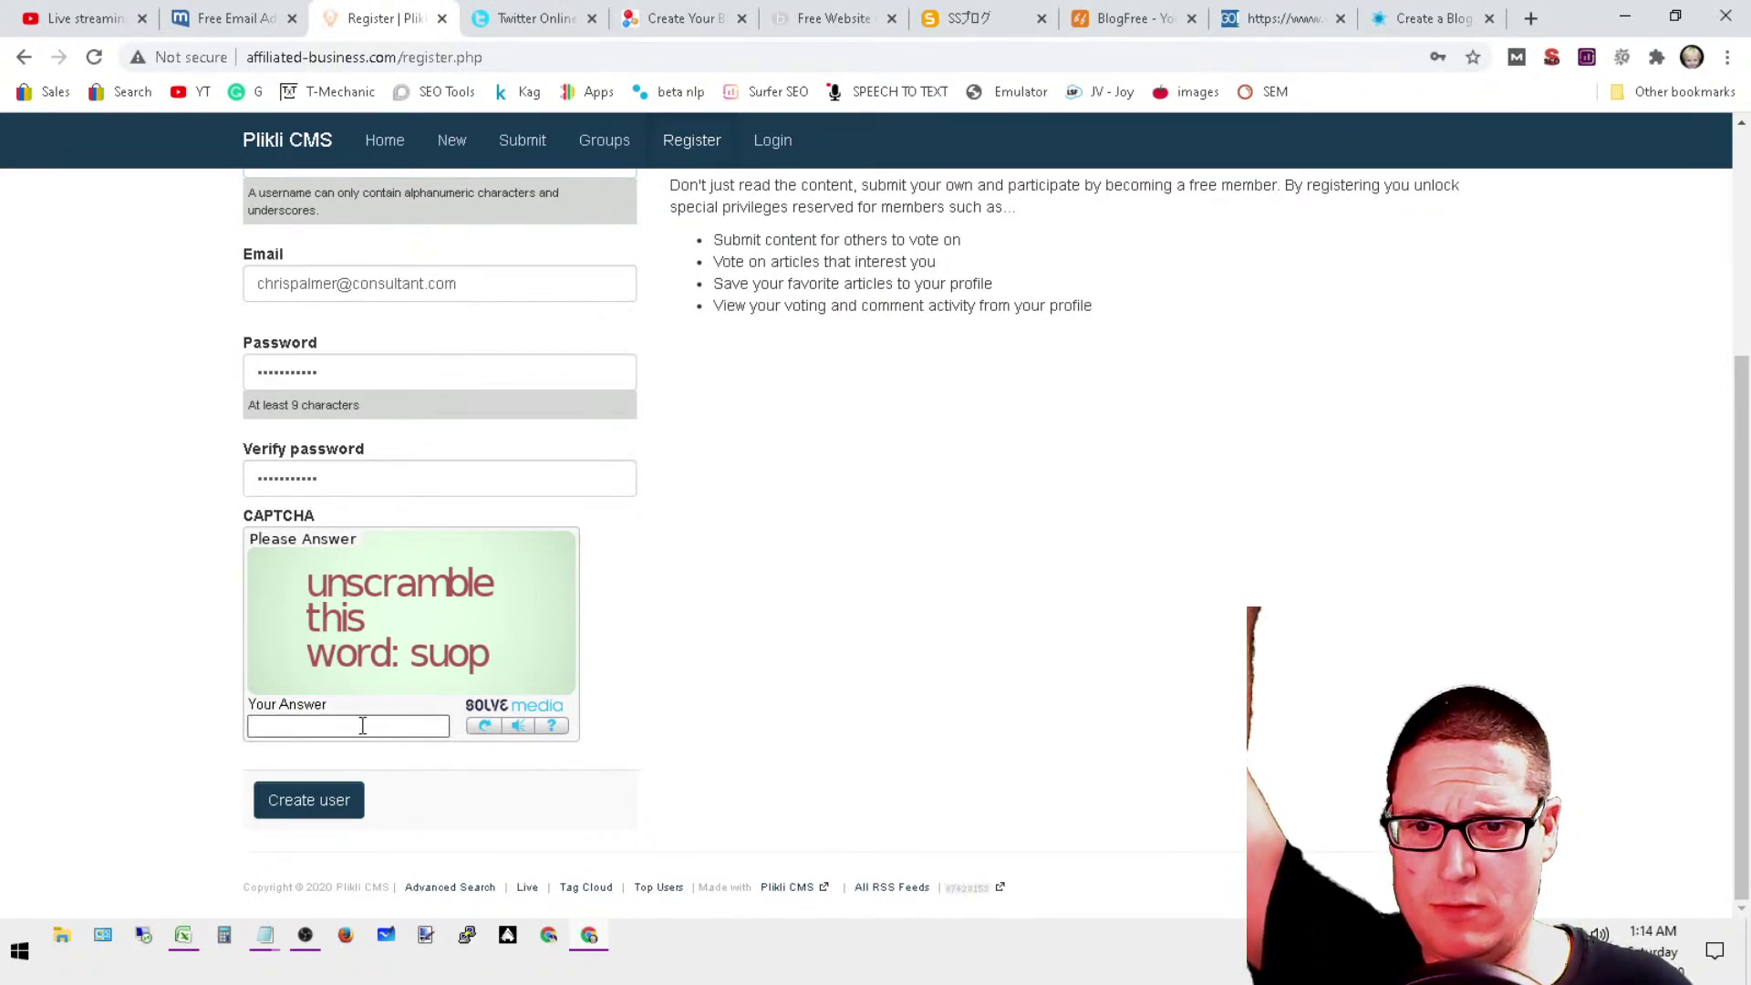
left_click(370, 726)
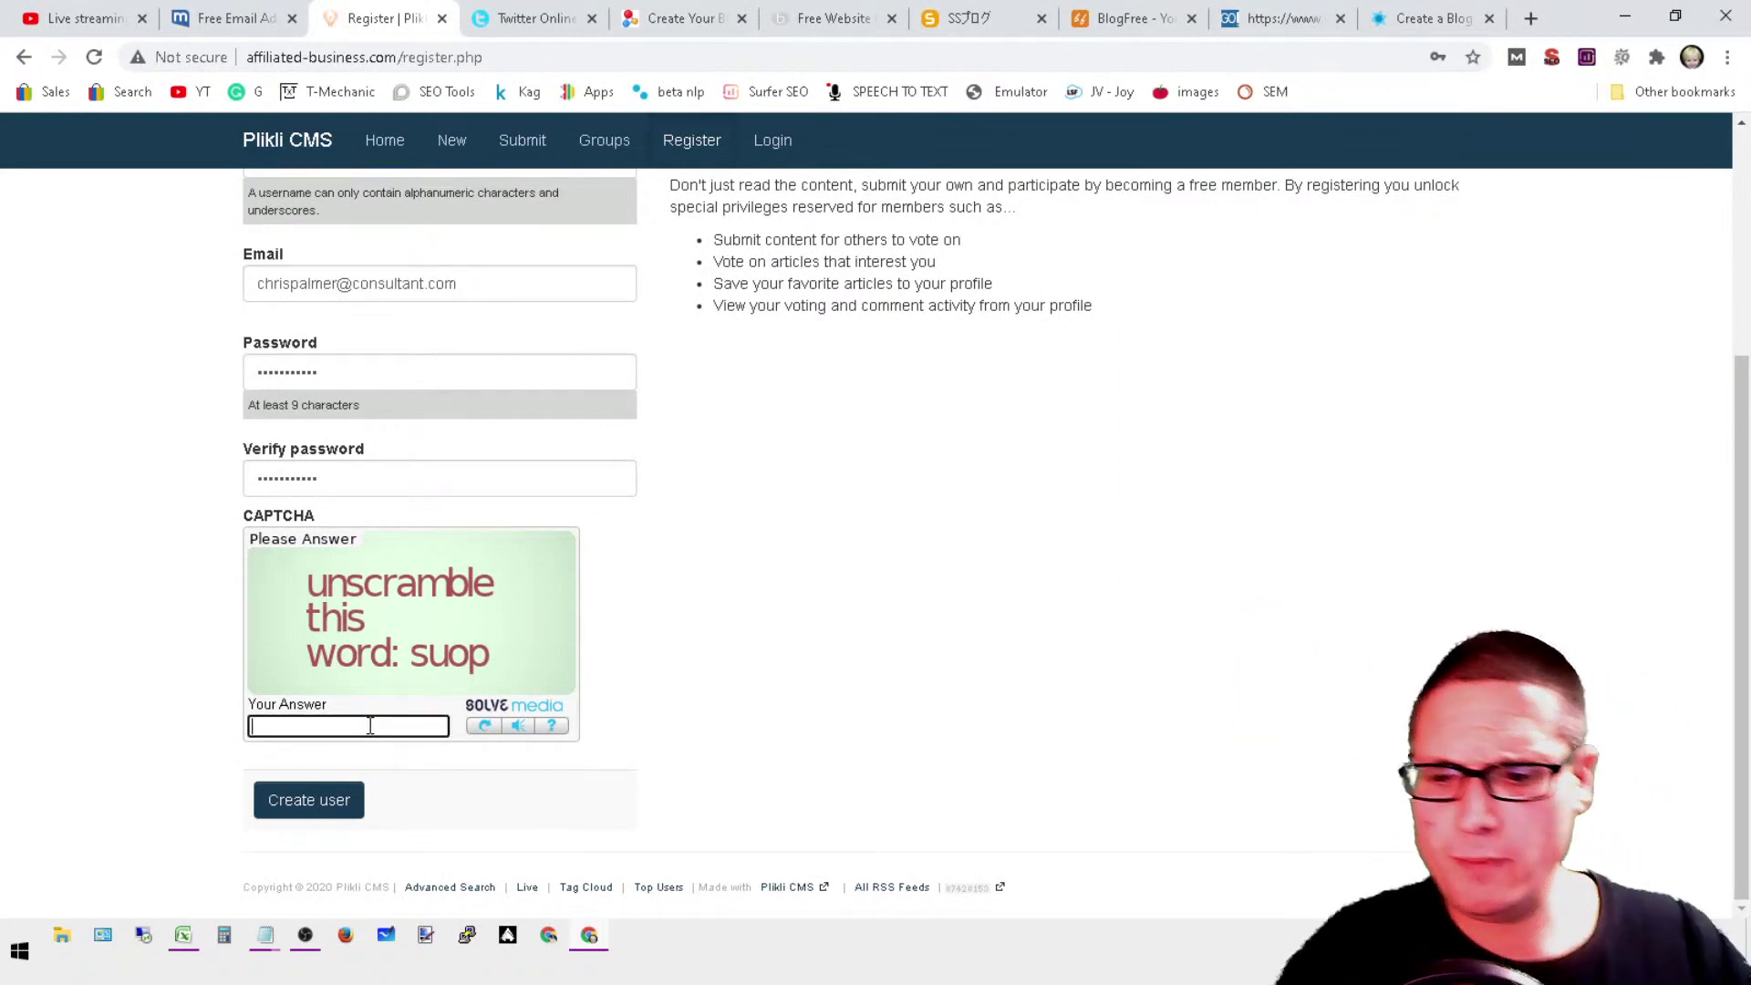
type("soup")
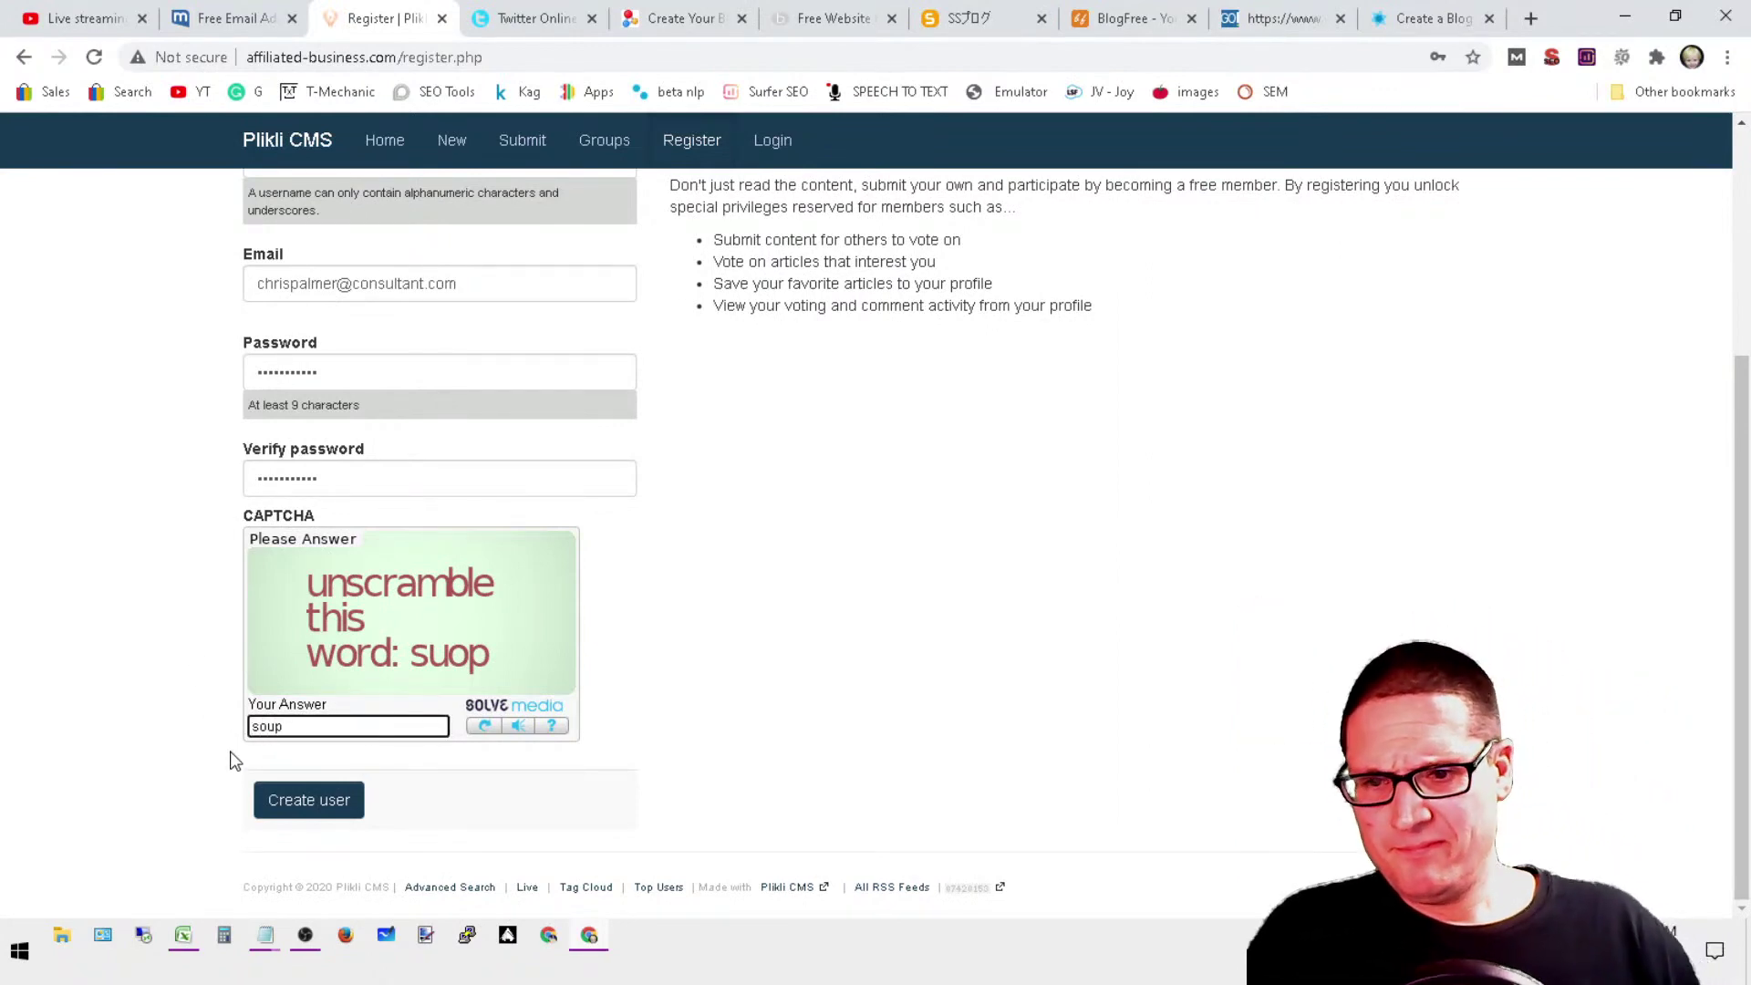
left_click(325, 811)
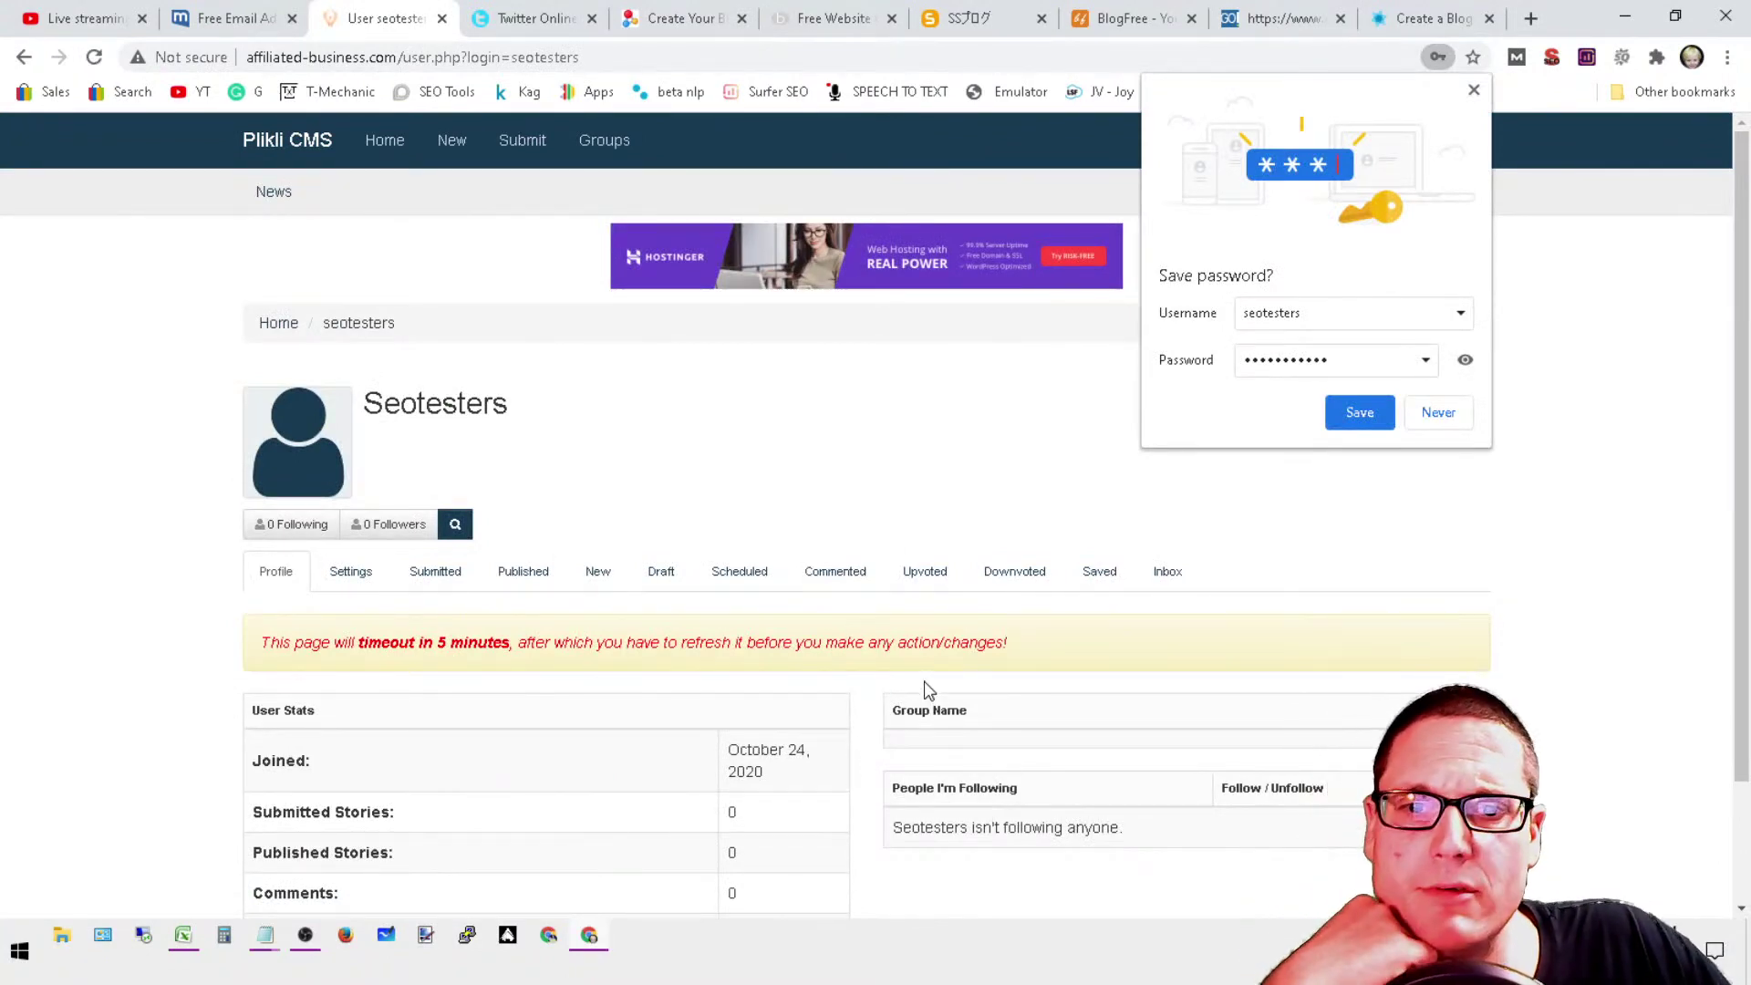
Step: Decline saving the password, then set the Plikli profile homepage to the consultant's /seo/ URL and save
left_click(1437, 413)
scroll(958, 606, "down", 2)
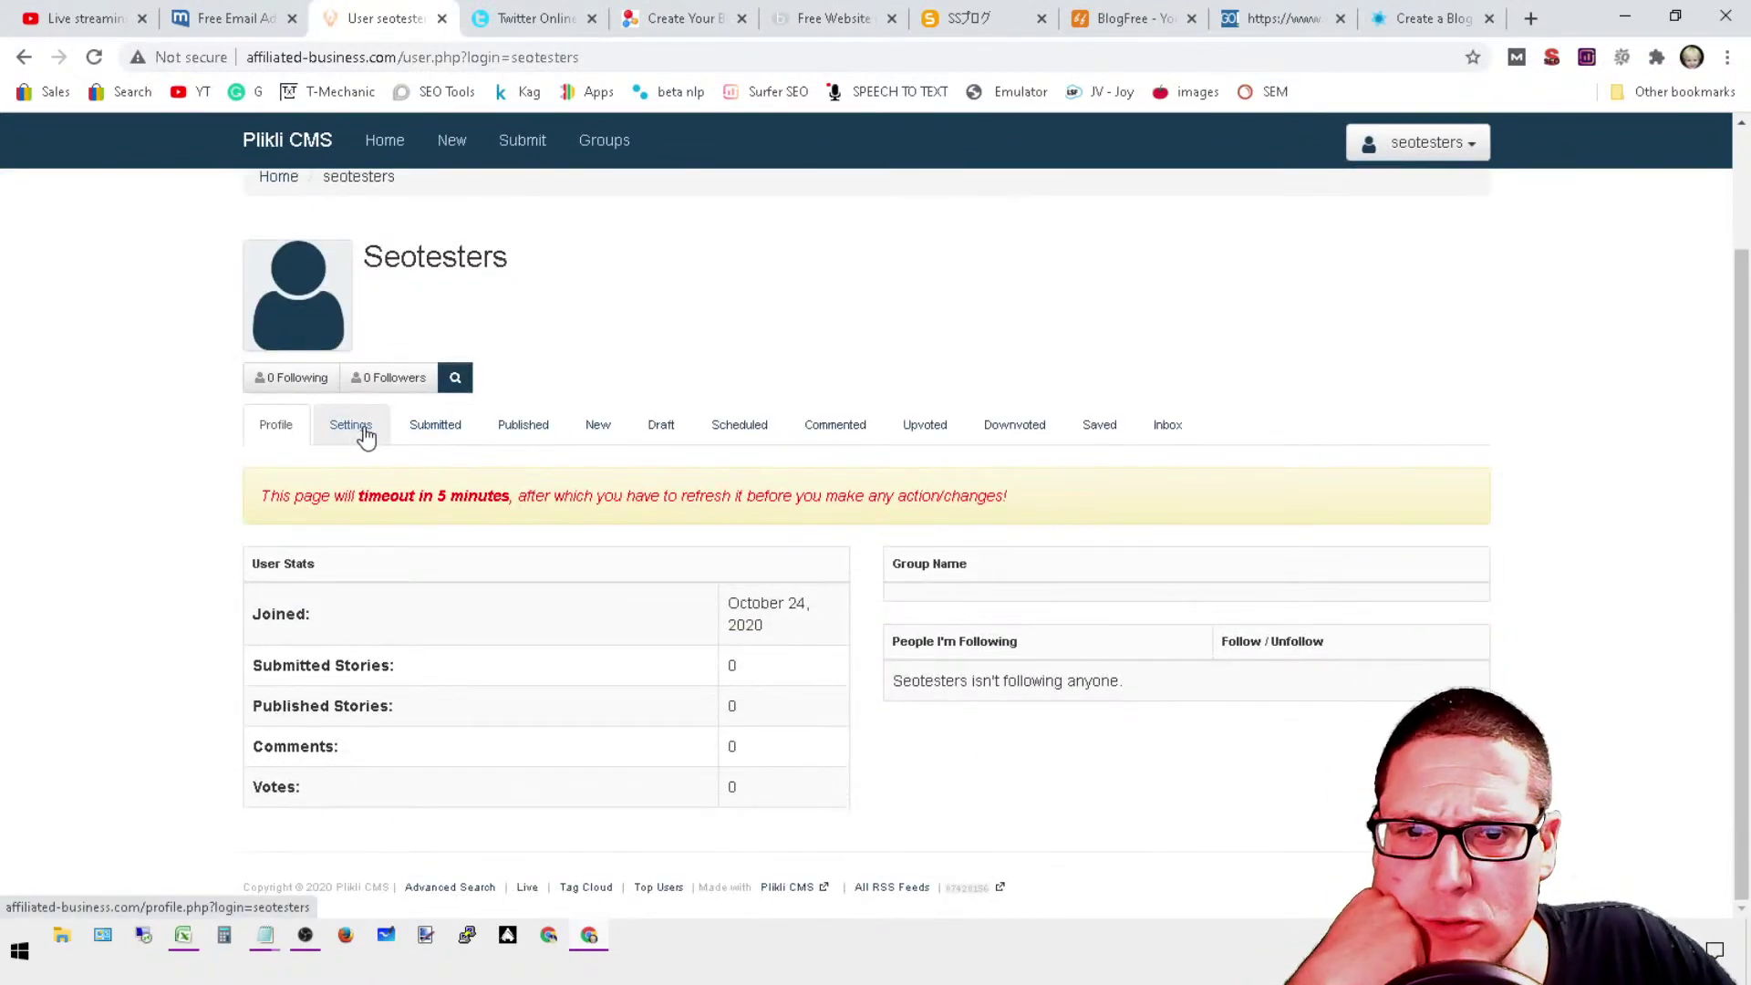
left_click(364, 434)
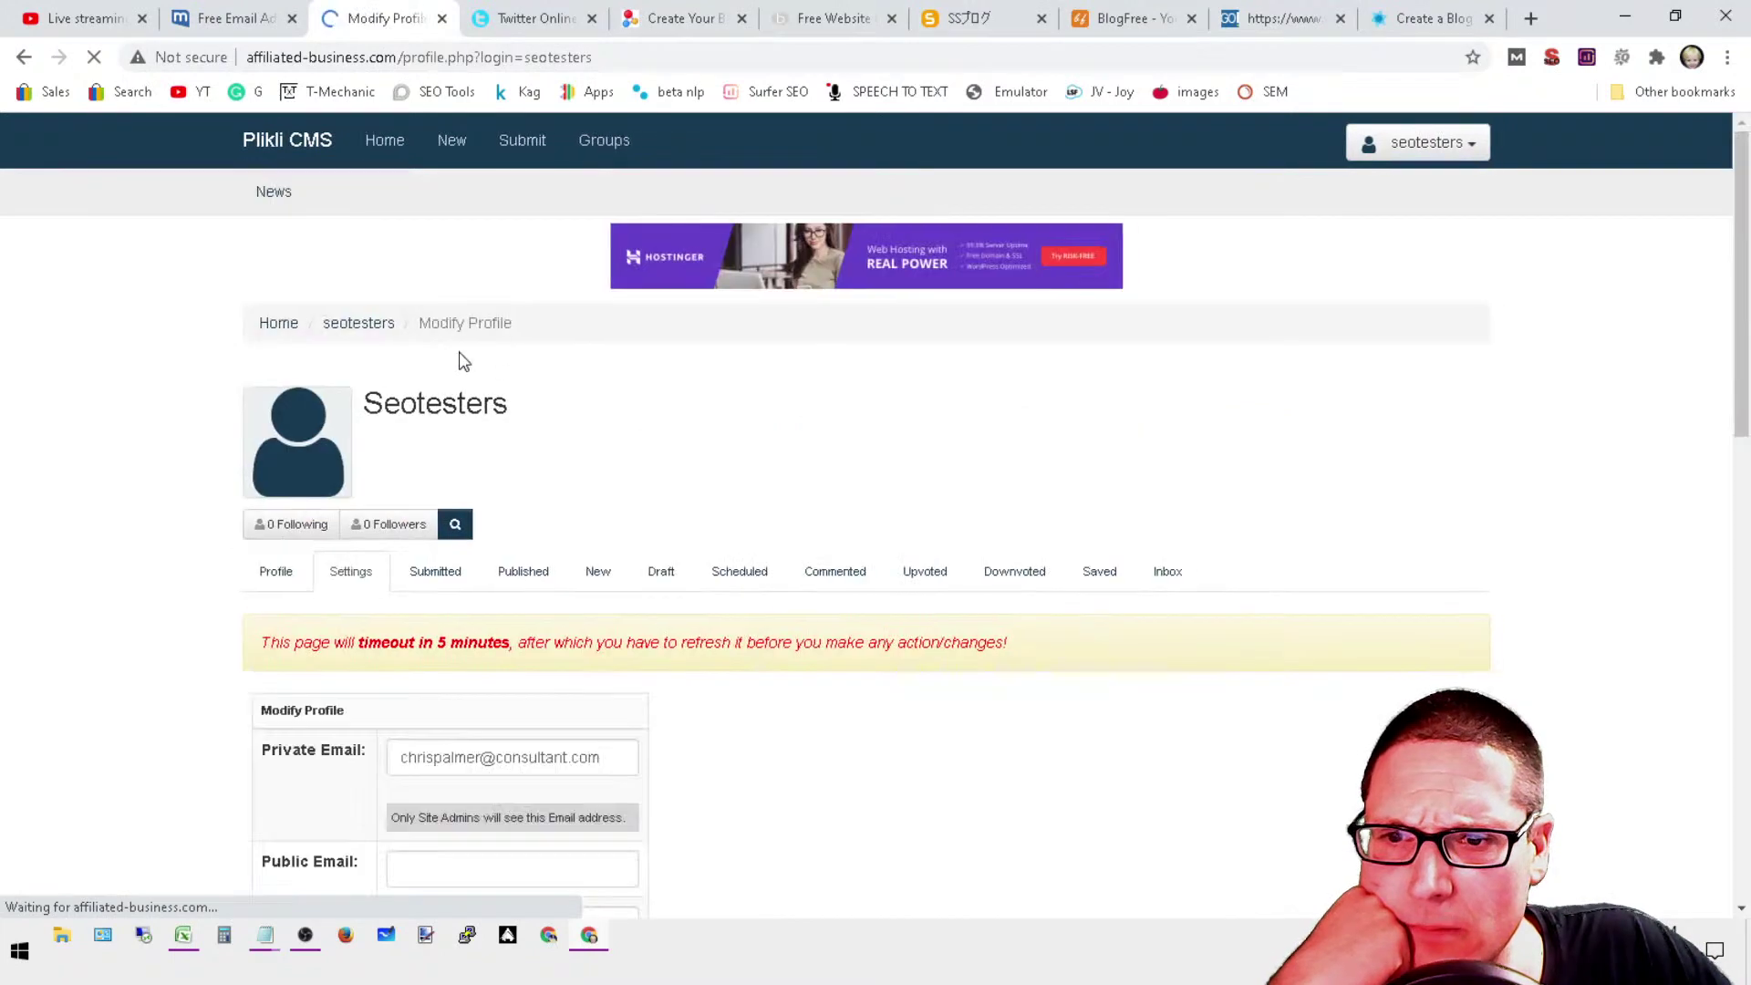
scroll(802, 730, "down", 5)
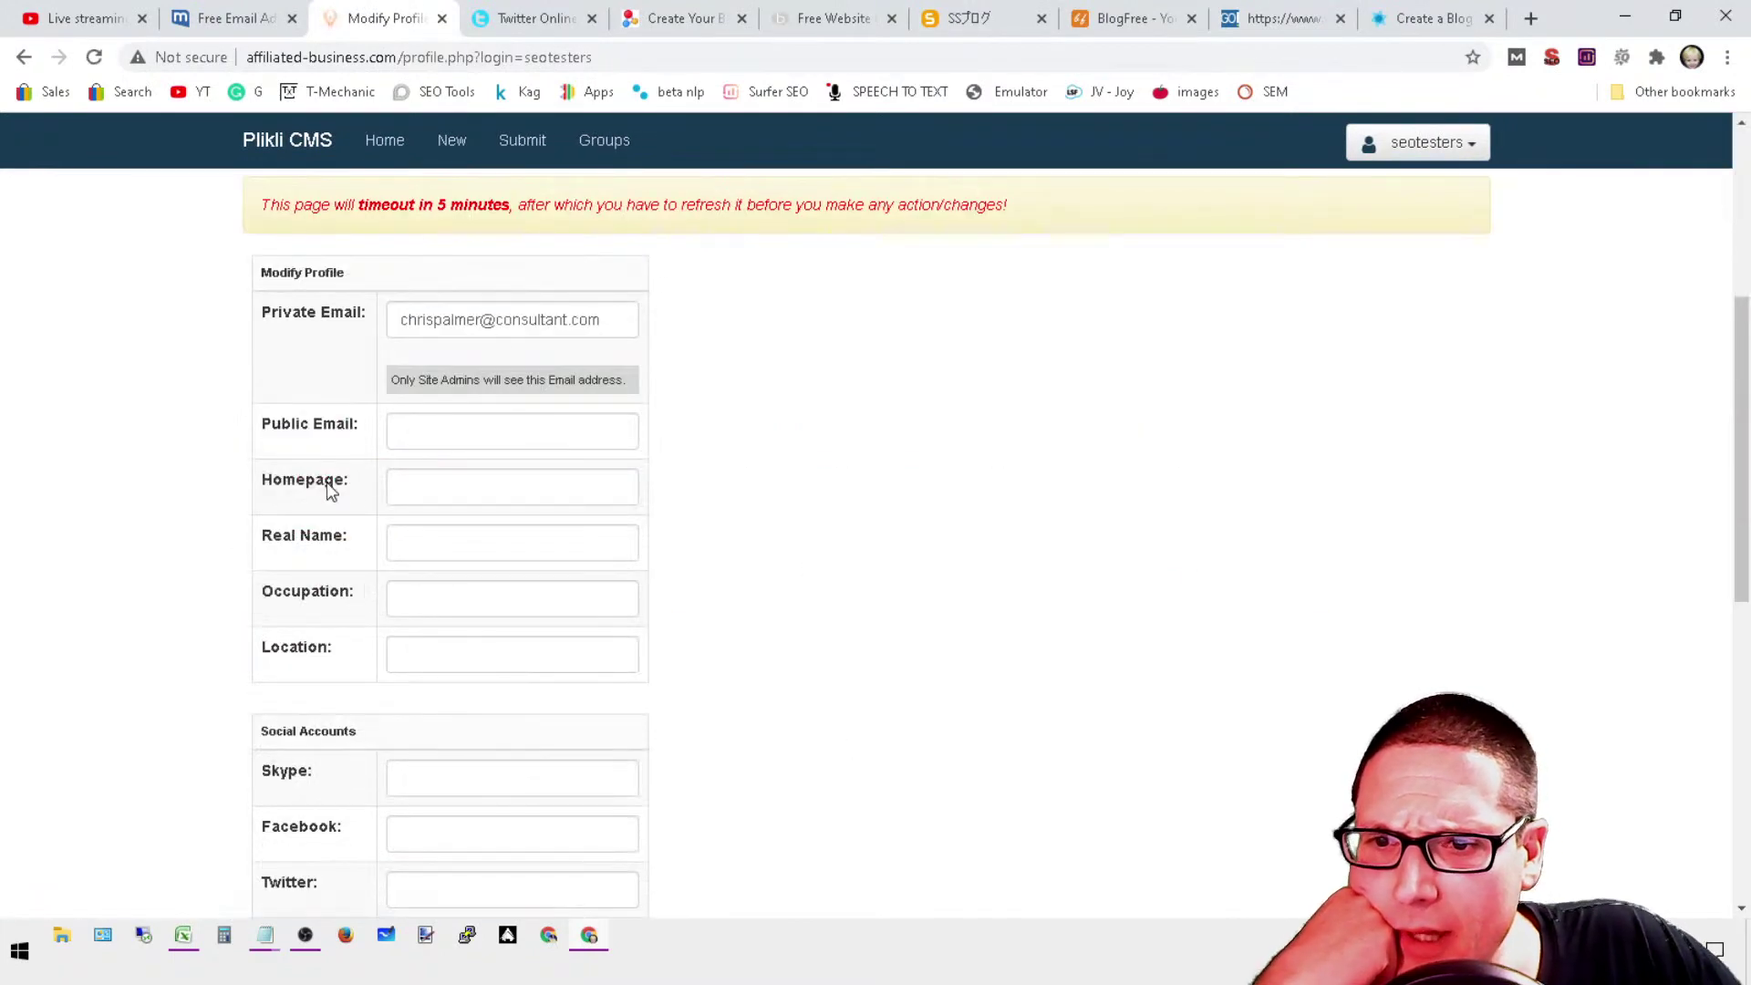
left_click(439, 484)
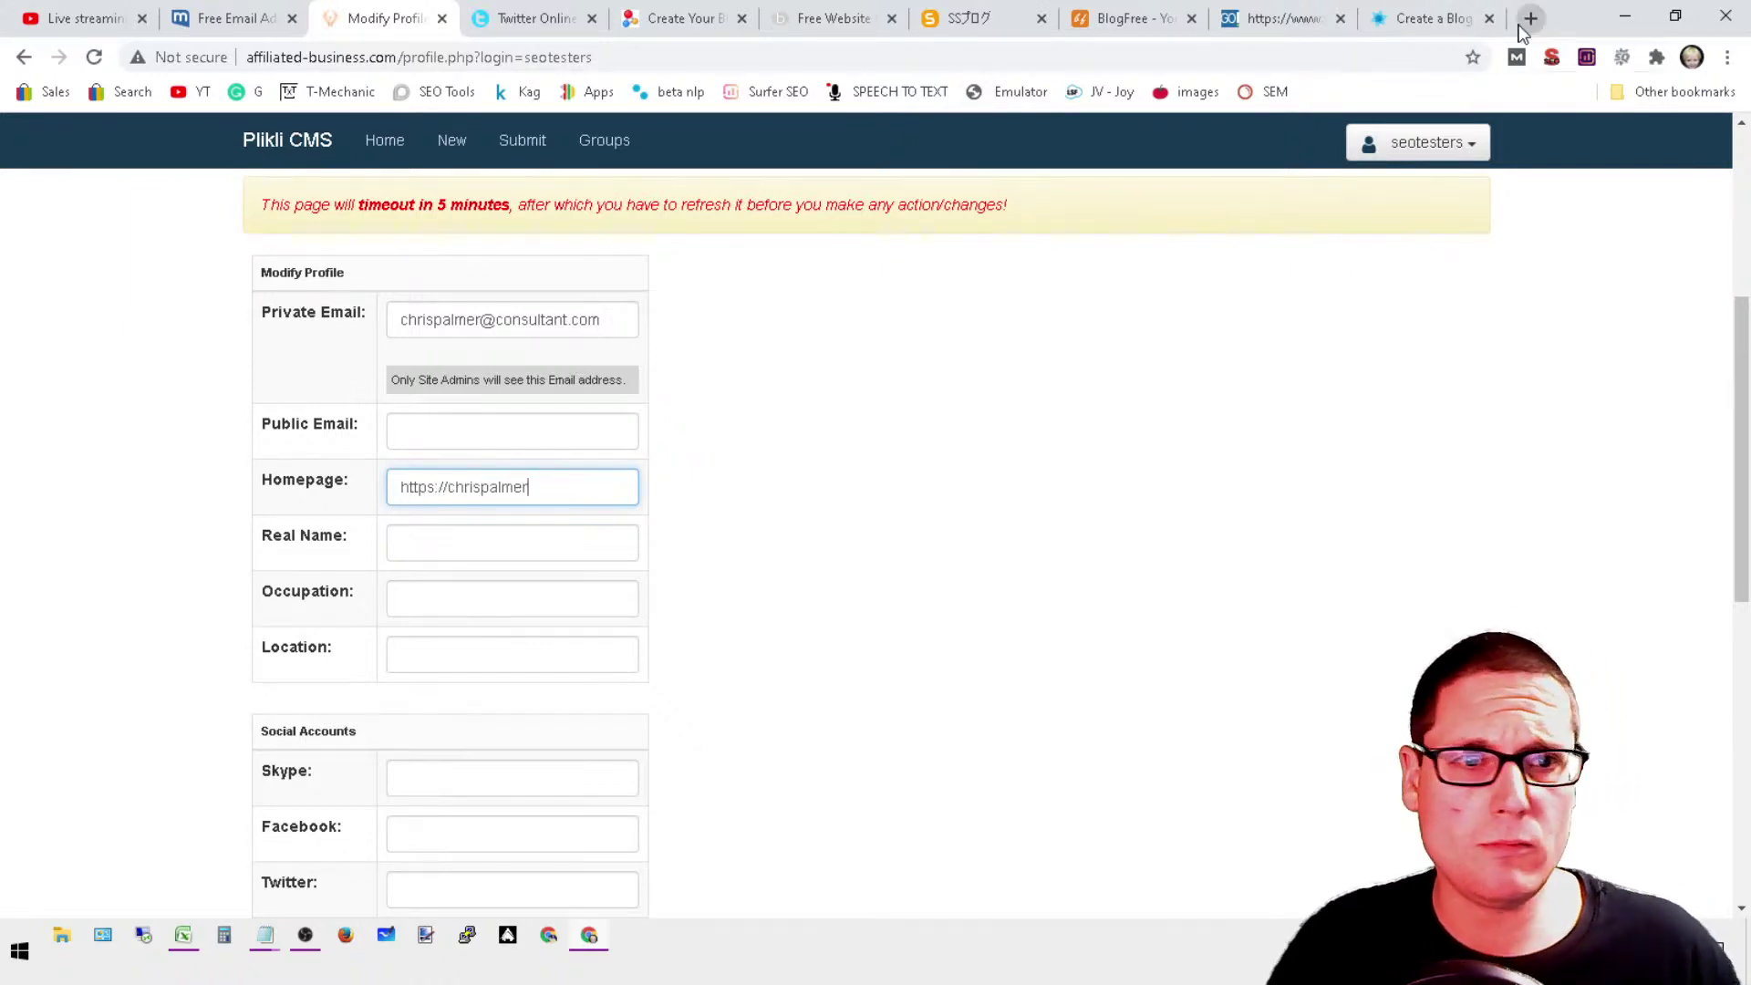
left_click(1517, 58)
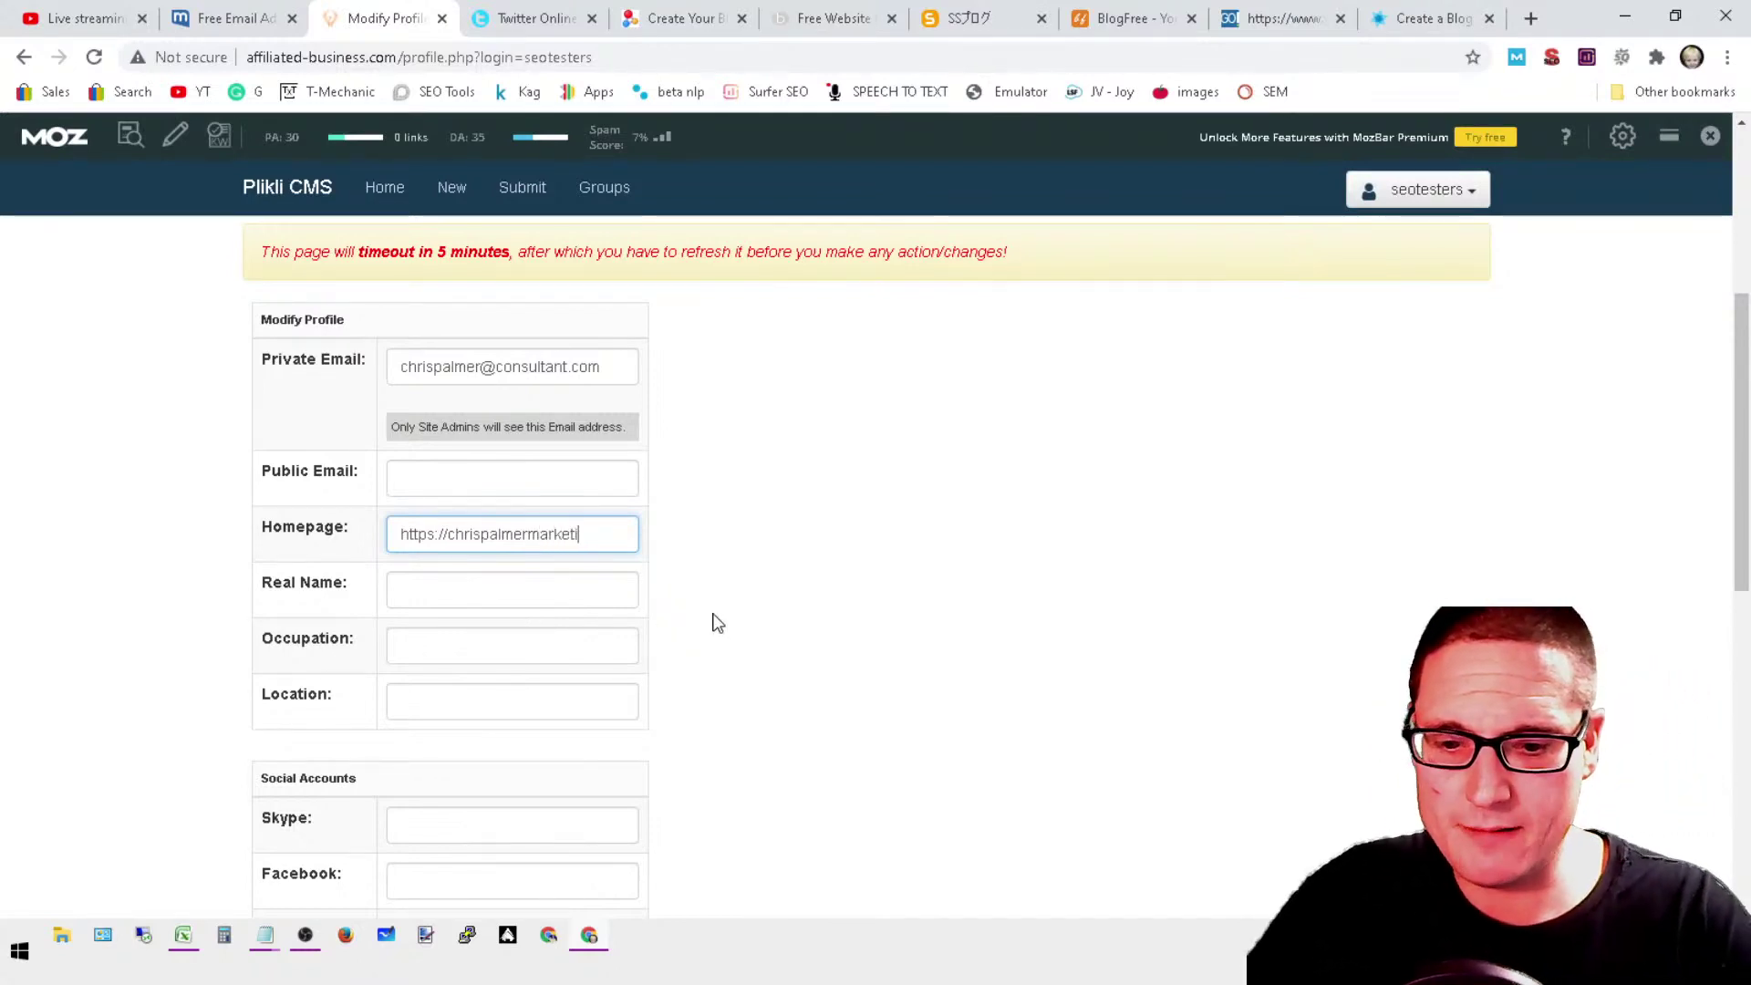
type("m")
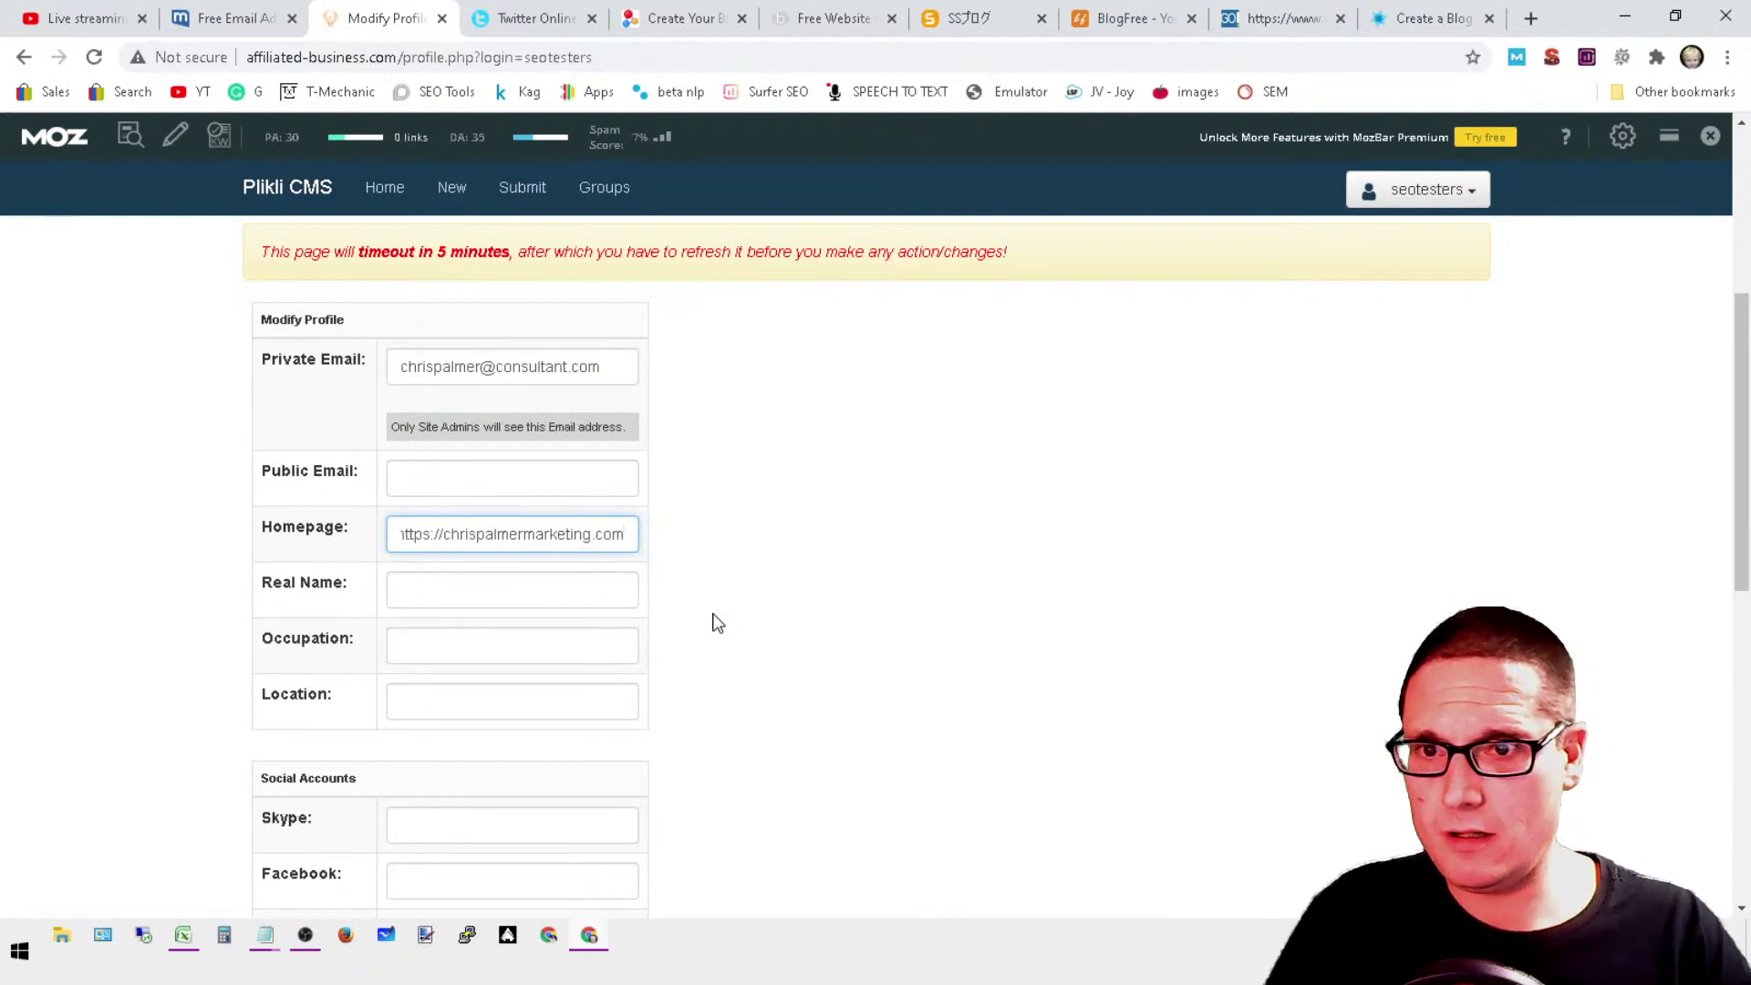
type("/seo/")
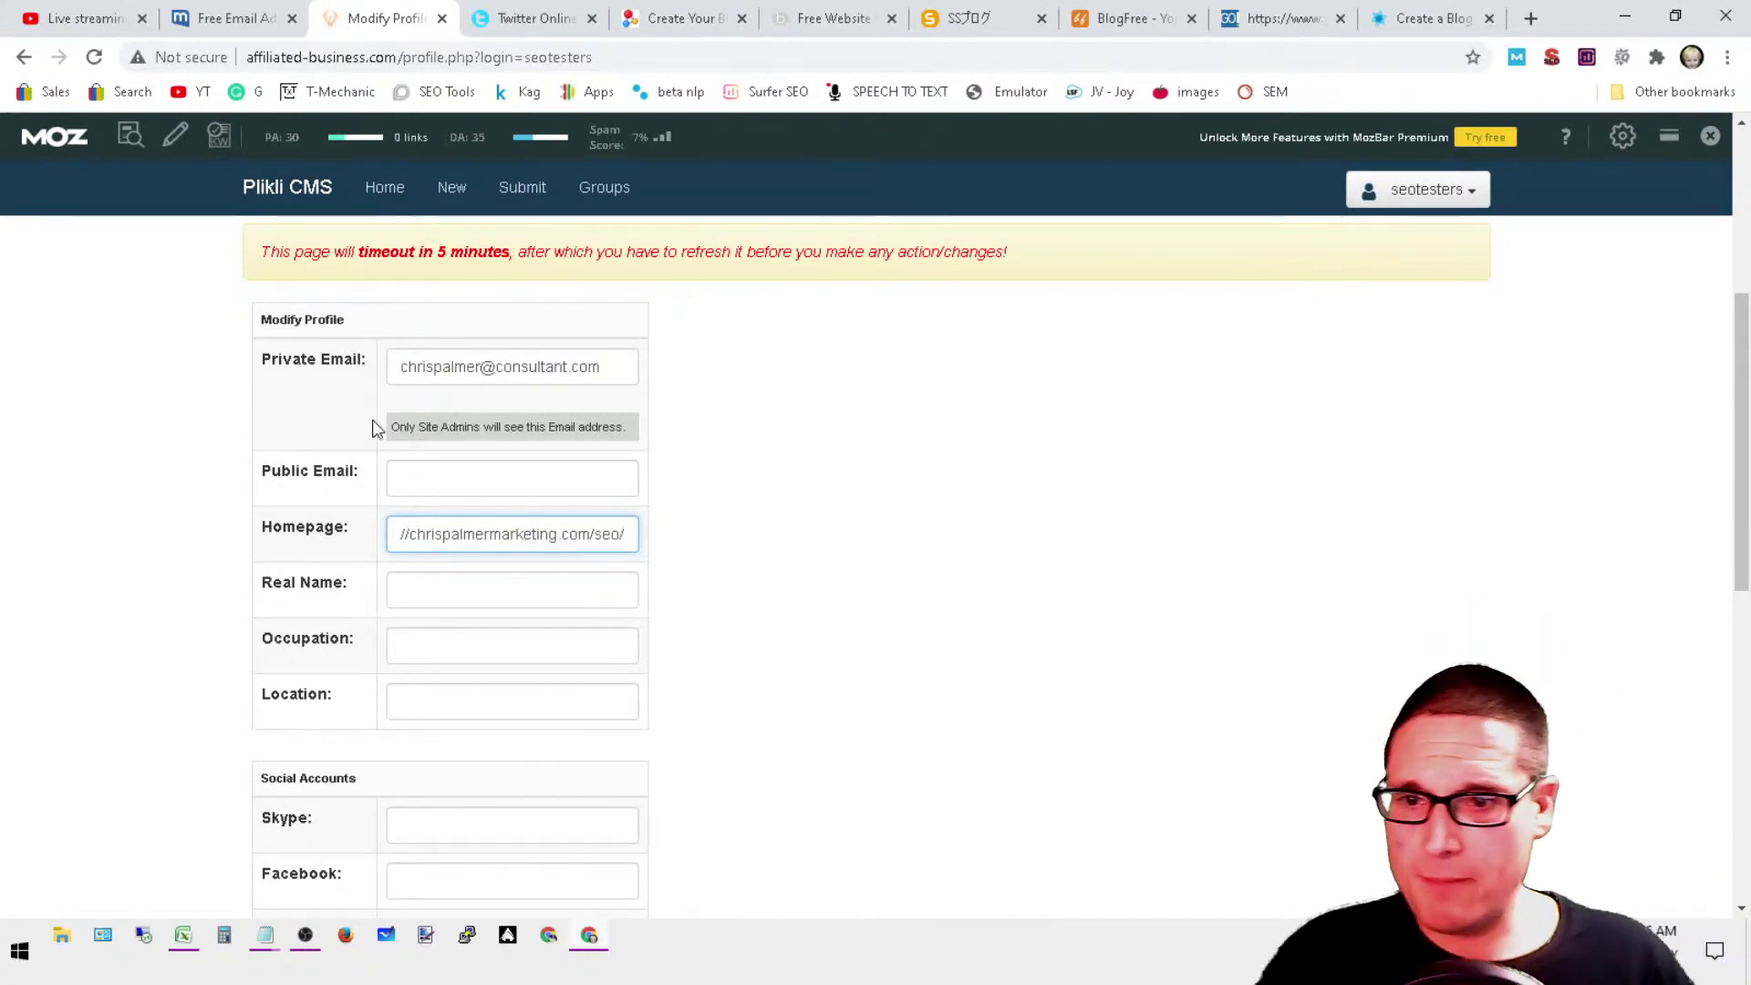
scroll(606, 711, "down", 6)
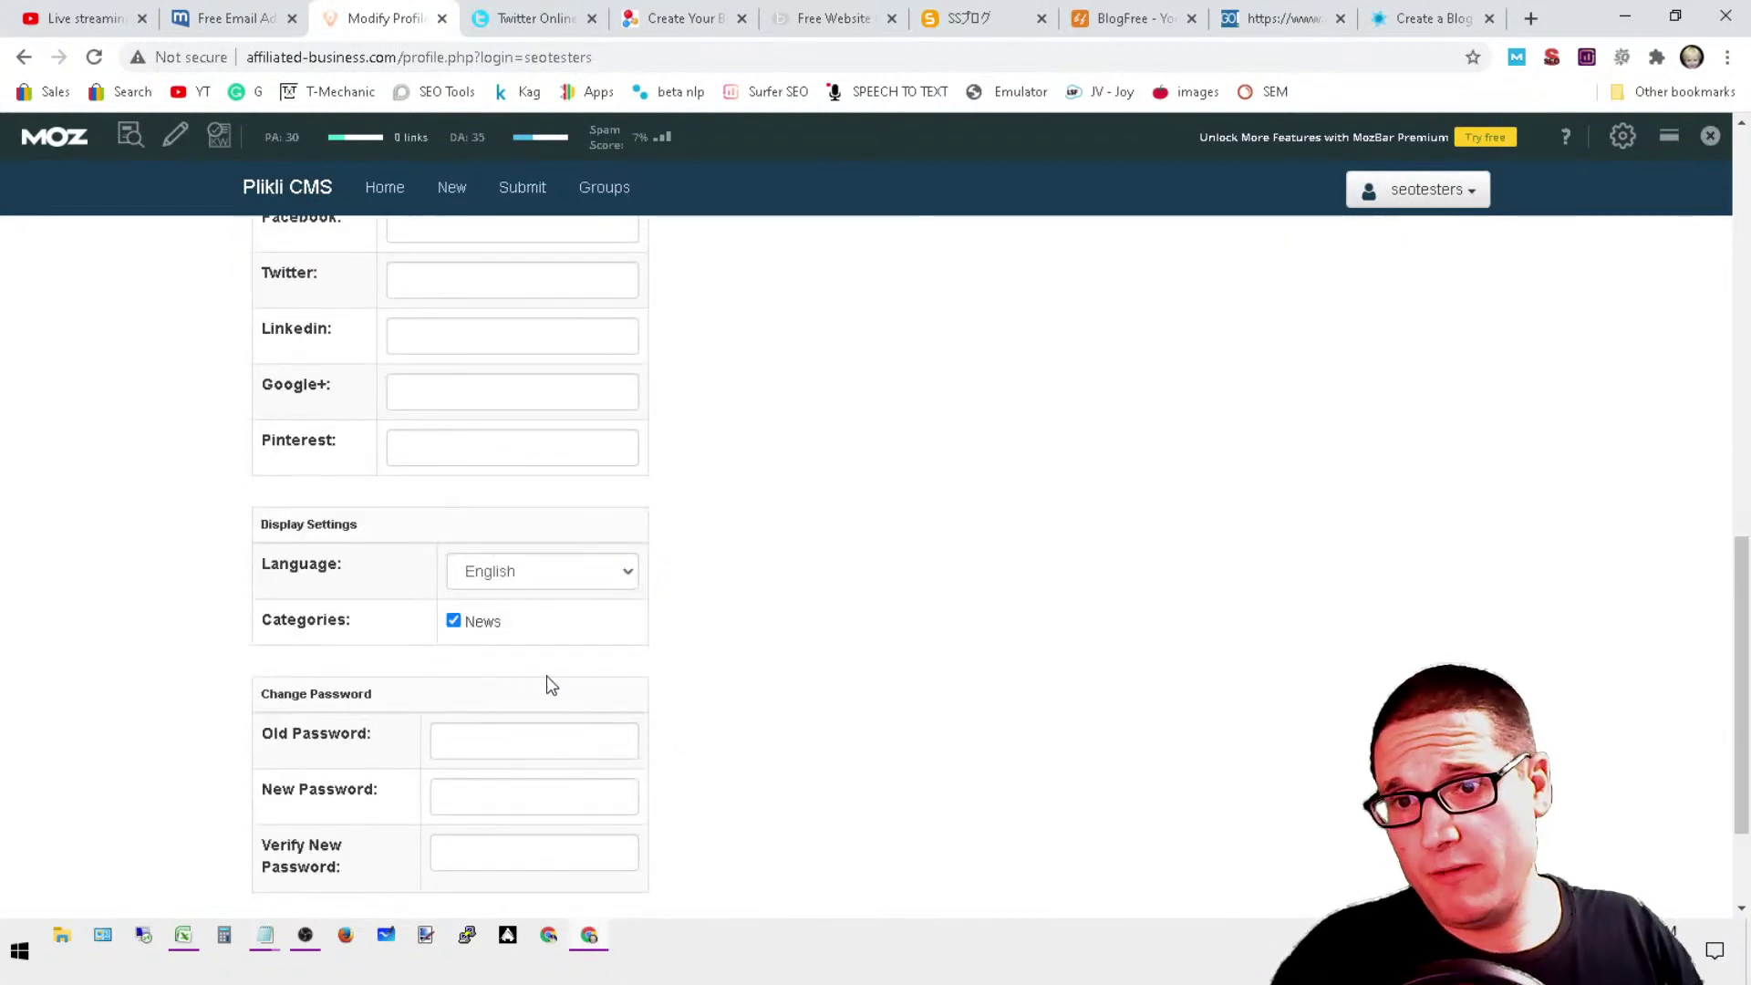
scroll(616, 753, "down", 2)
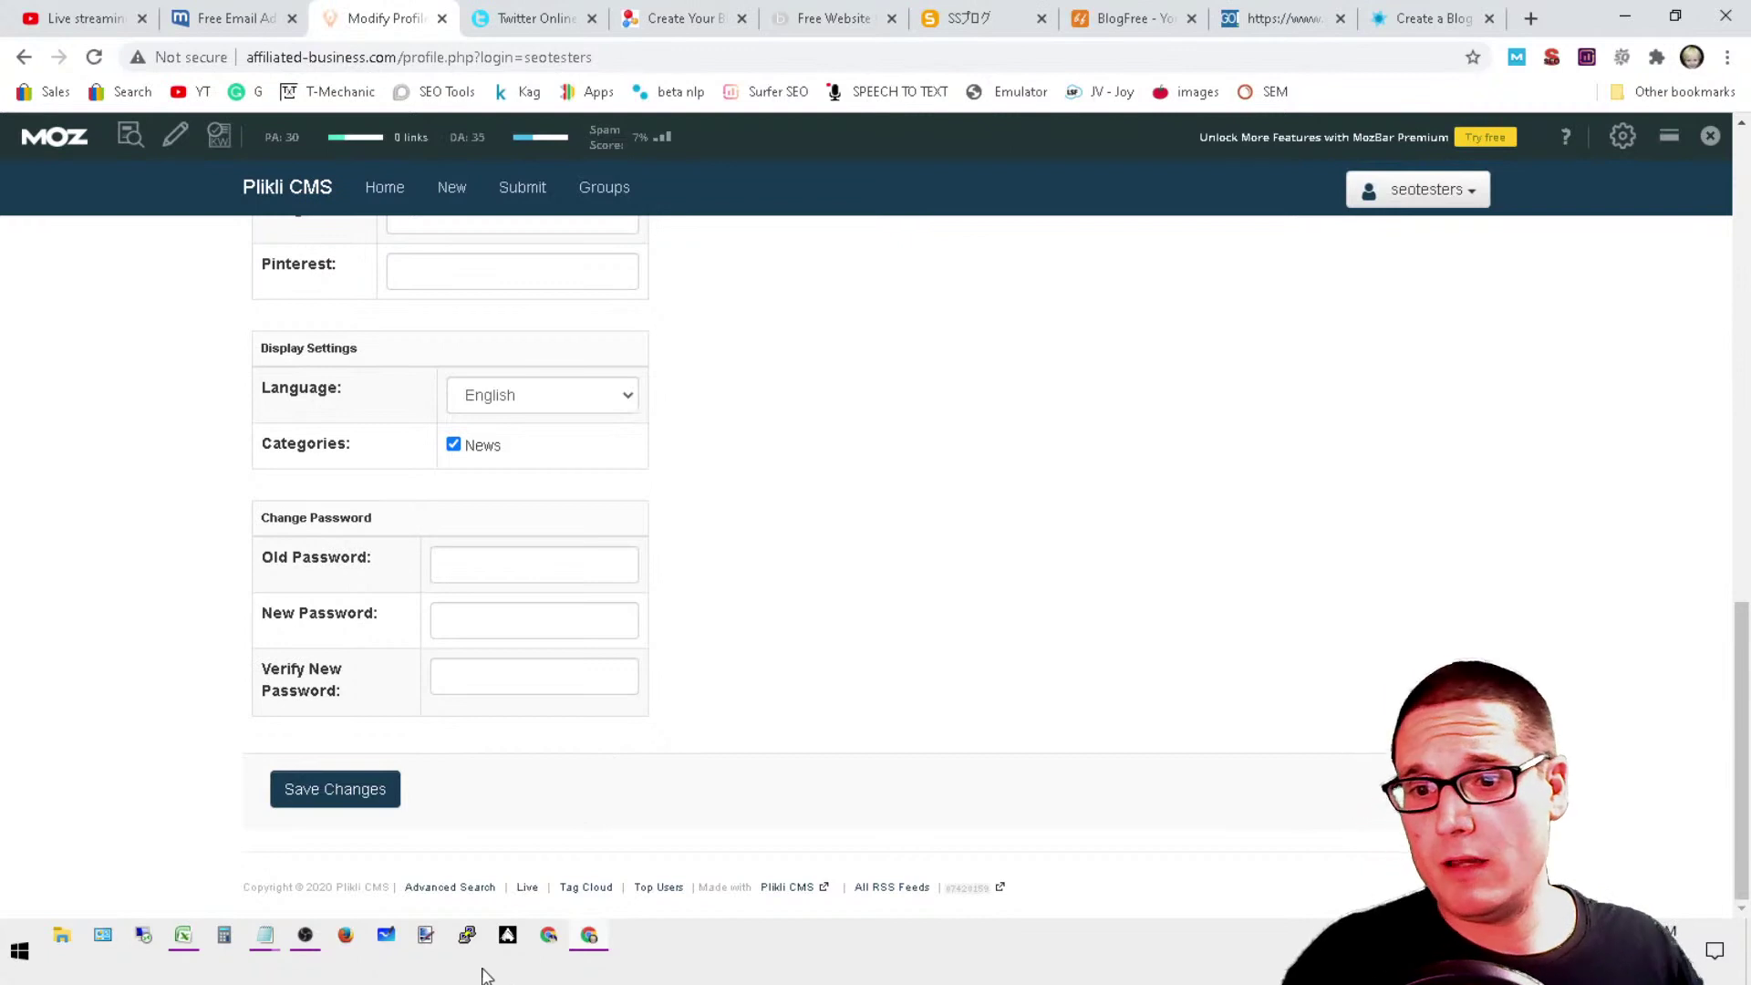
left_click(344, 791)
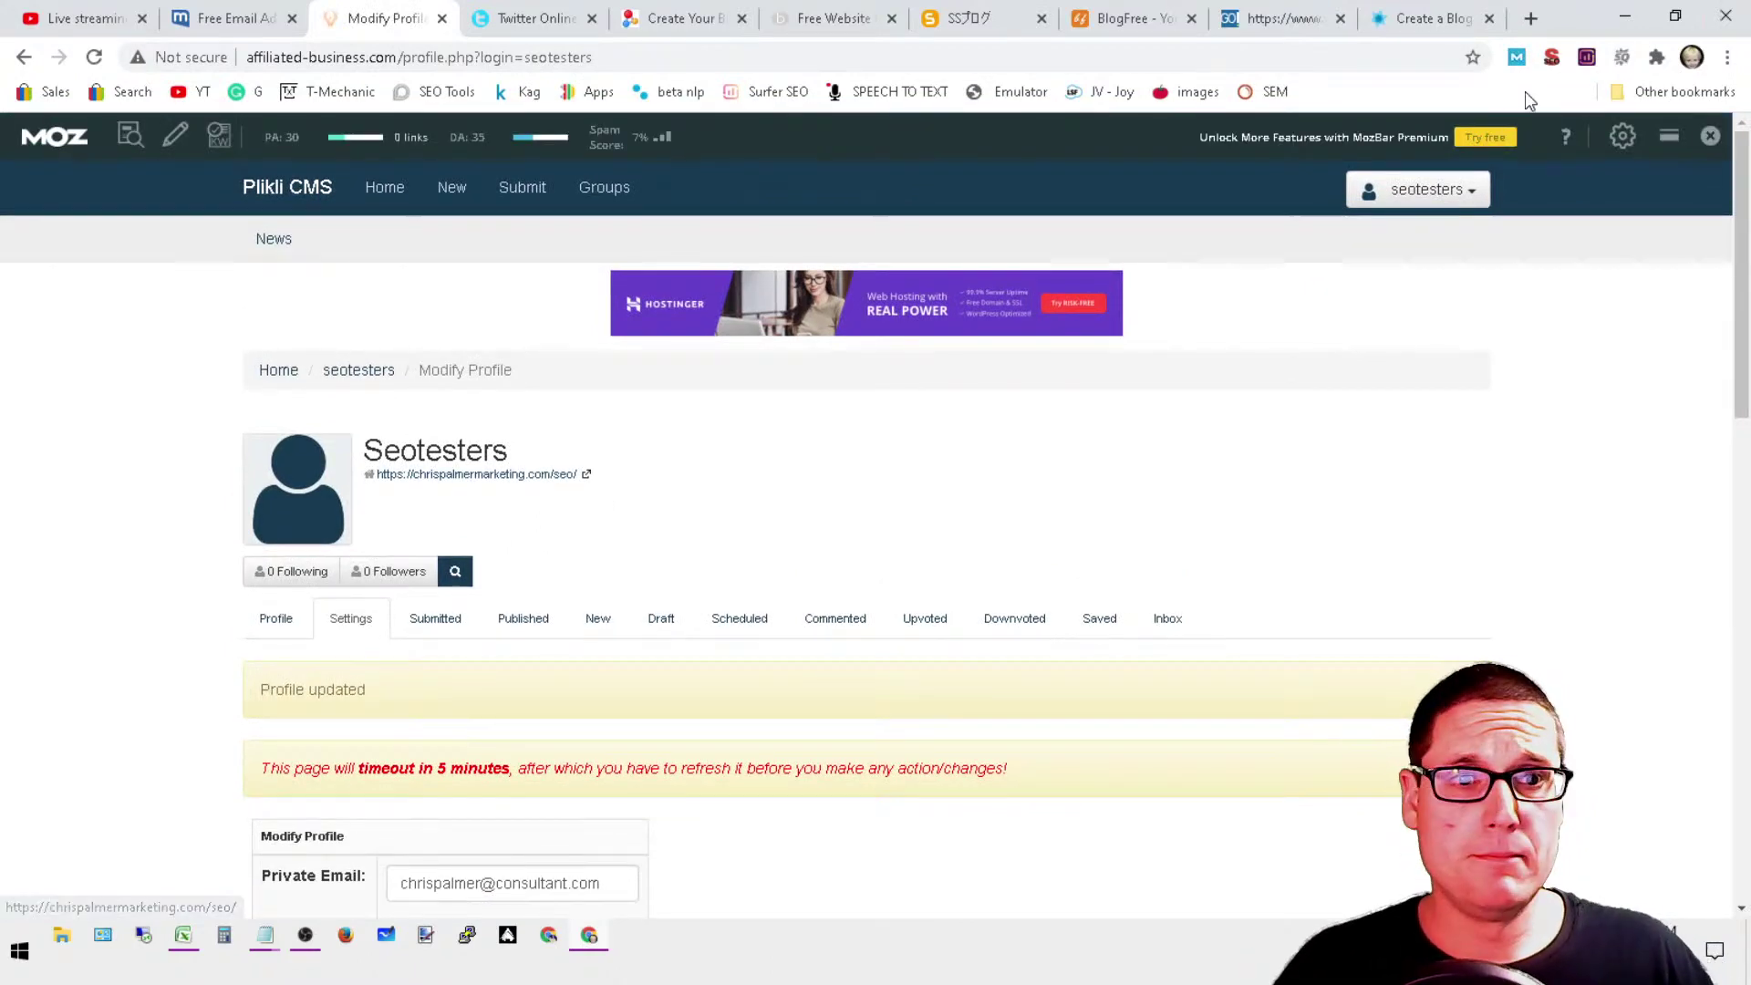
Step: Toggle MozBar followed and no-followed link highlighting on the profile, then close the Plikli tab
left_click(175, 135)
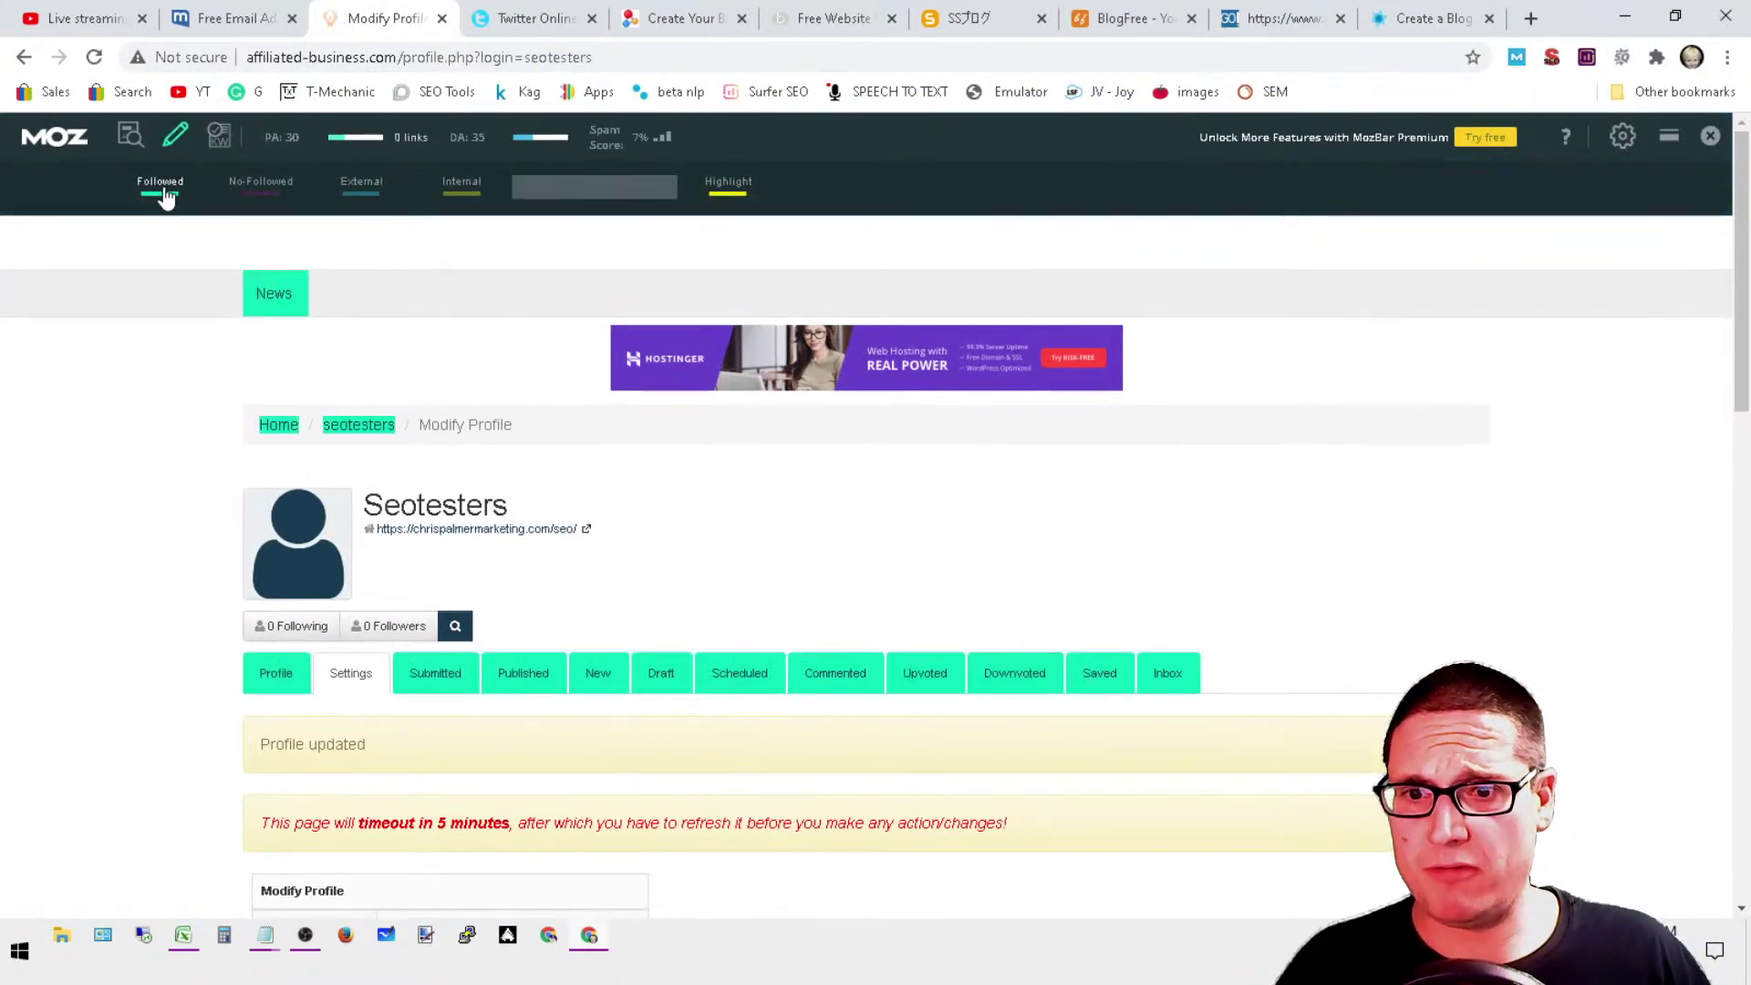
left_click(164, 194)
left_click(255, 187)
left_click(254, 187)
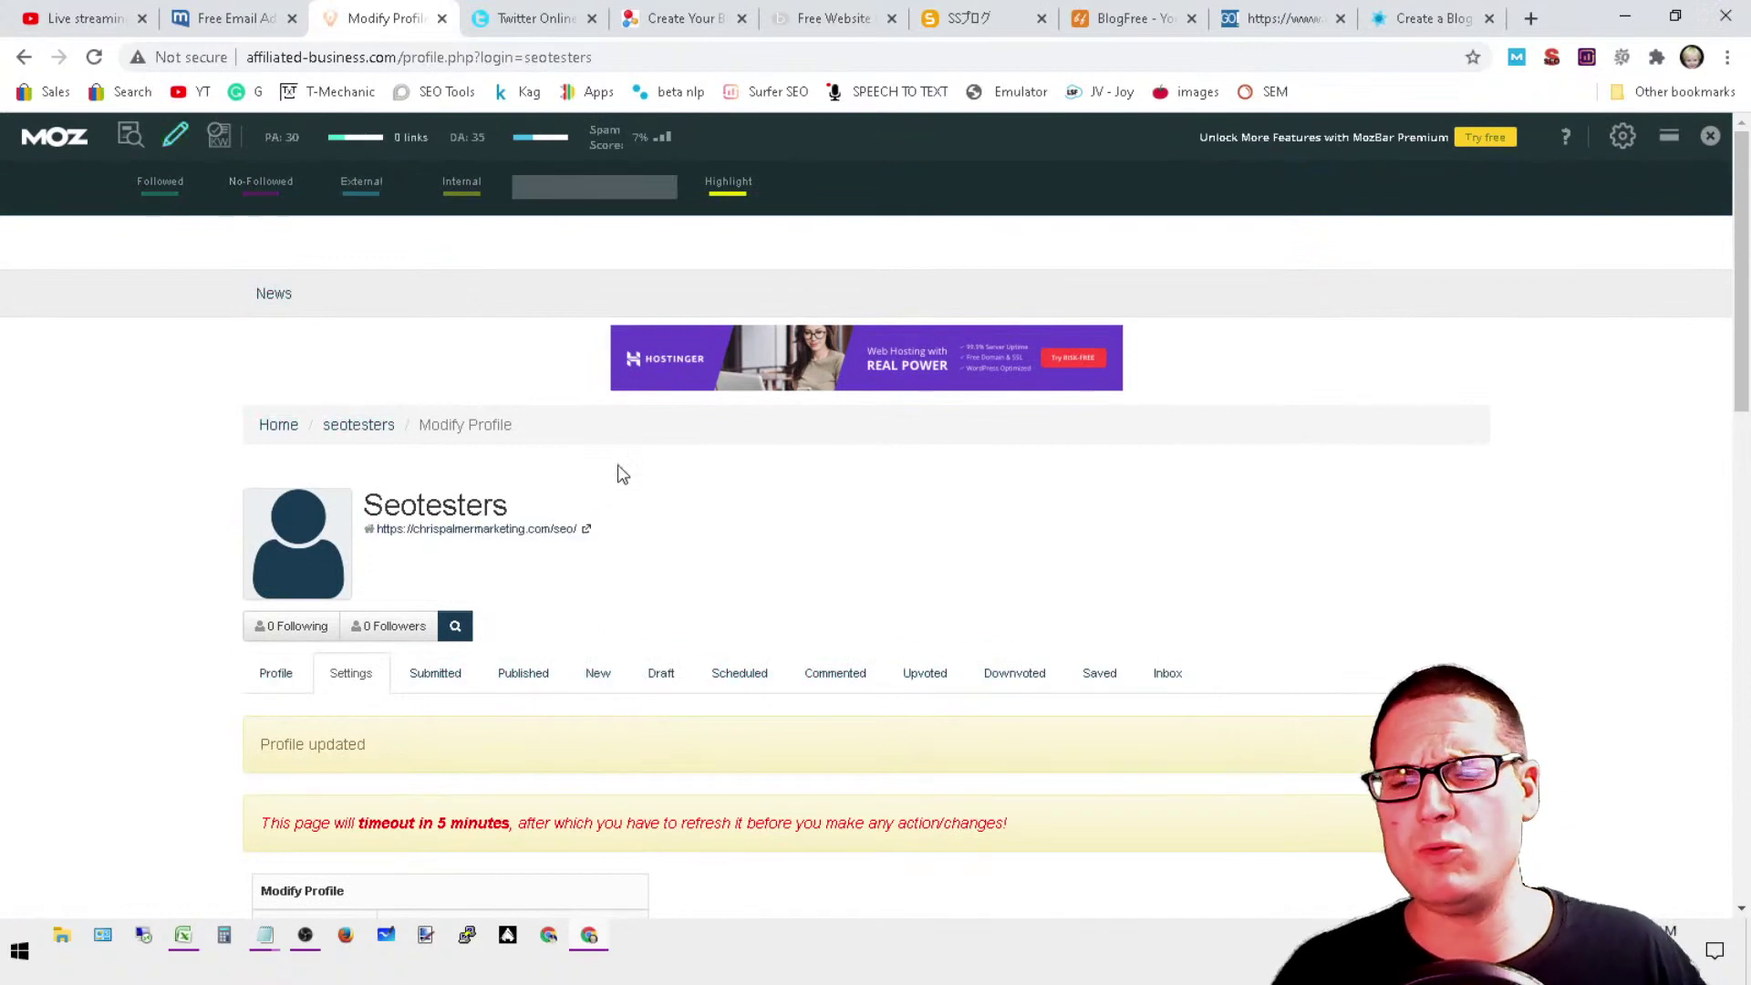
scroll(716, 633, "down", 7)
scroll(571, 738, "down", 8)
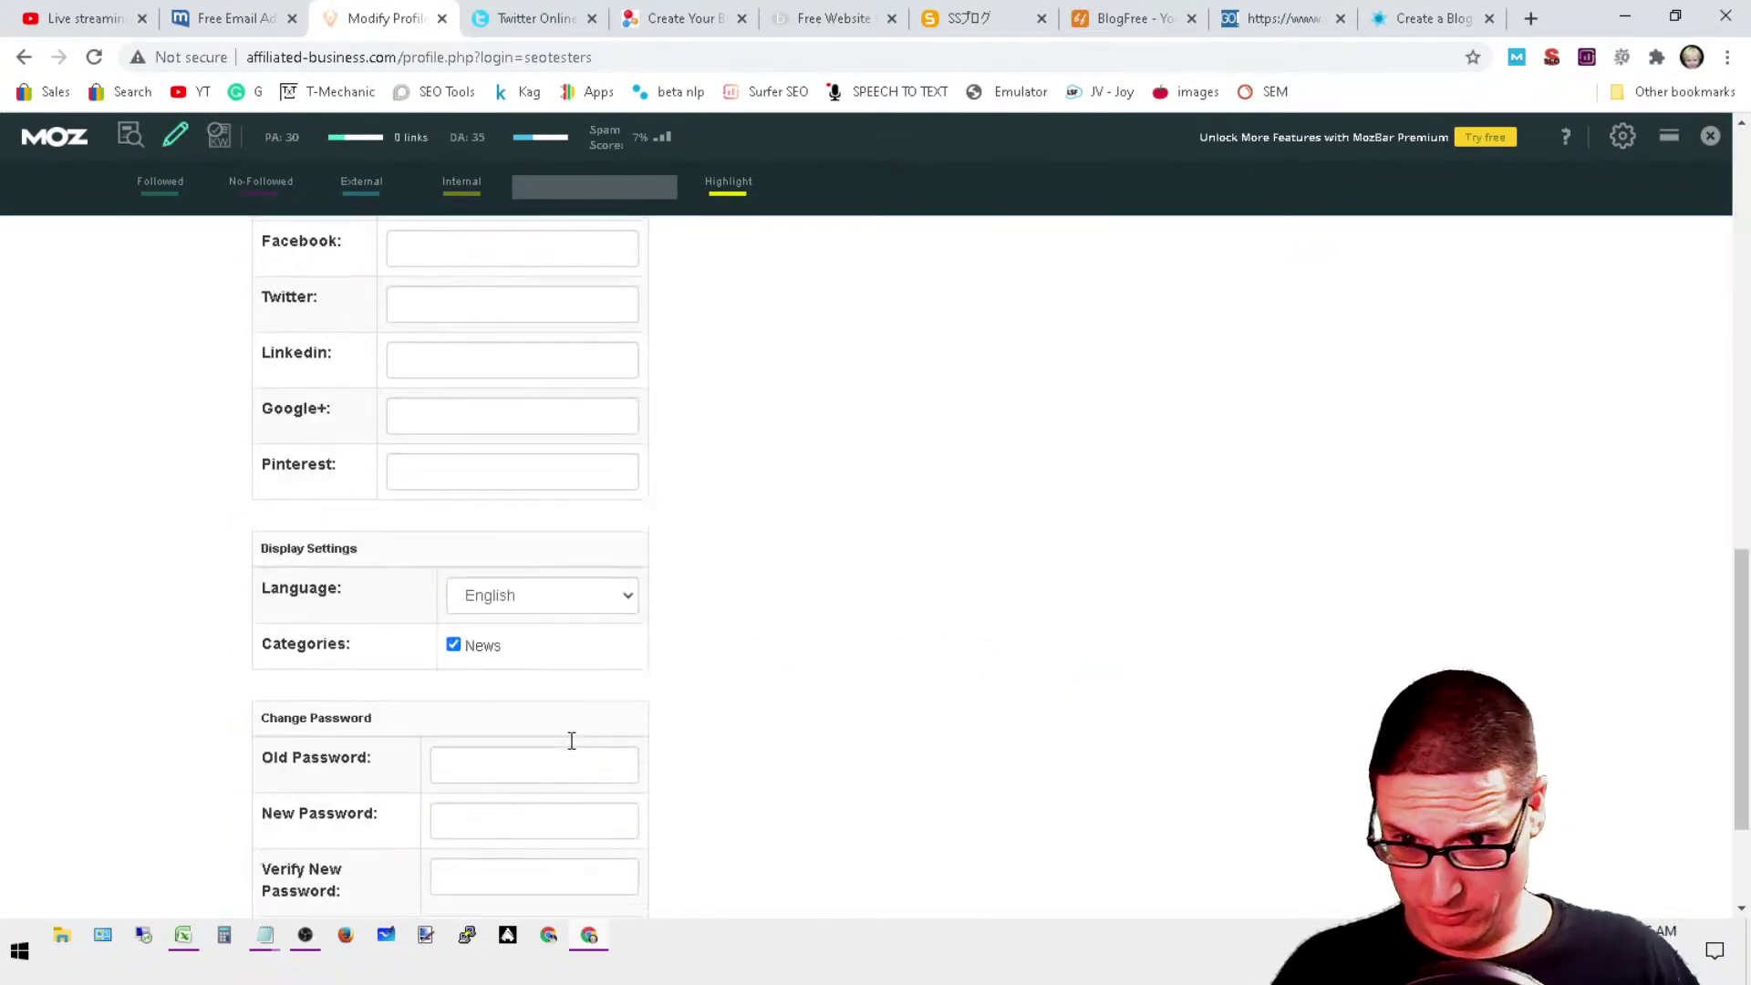
scroll(1077, 834, "up", 6)
scroll(1077, 834, "up", 9)
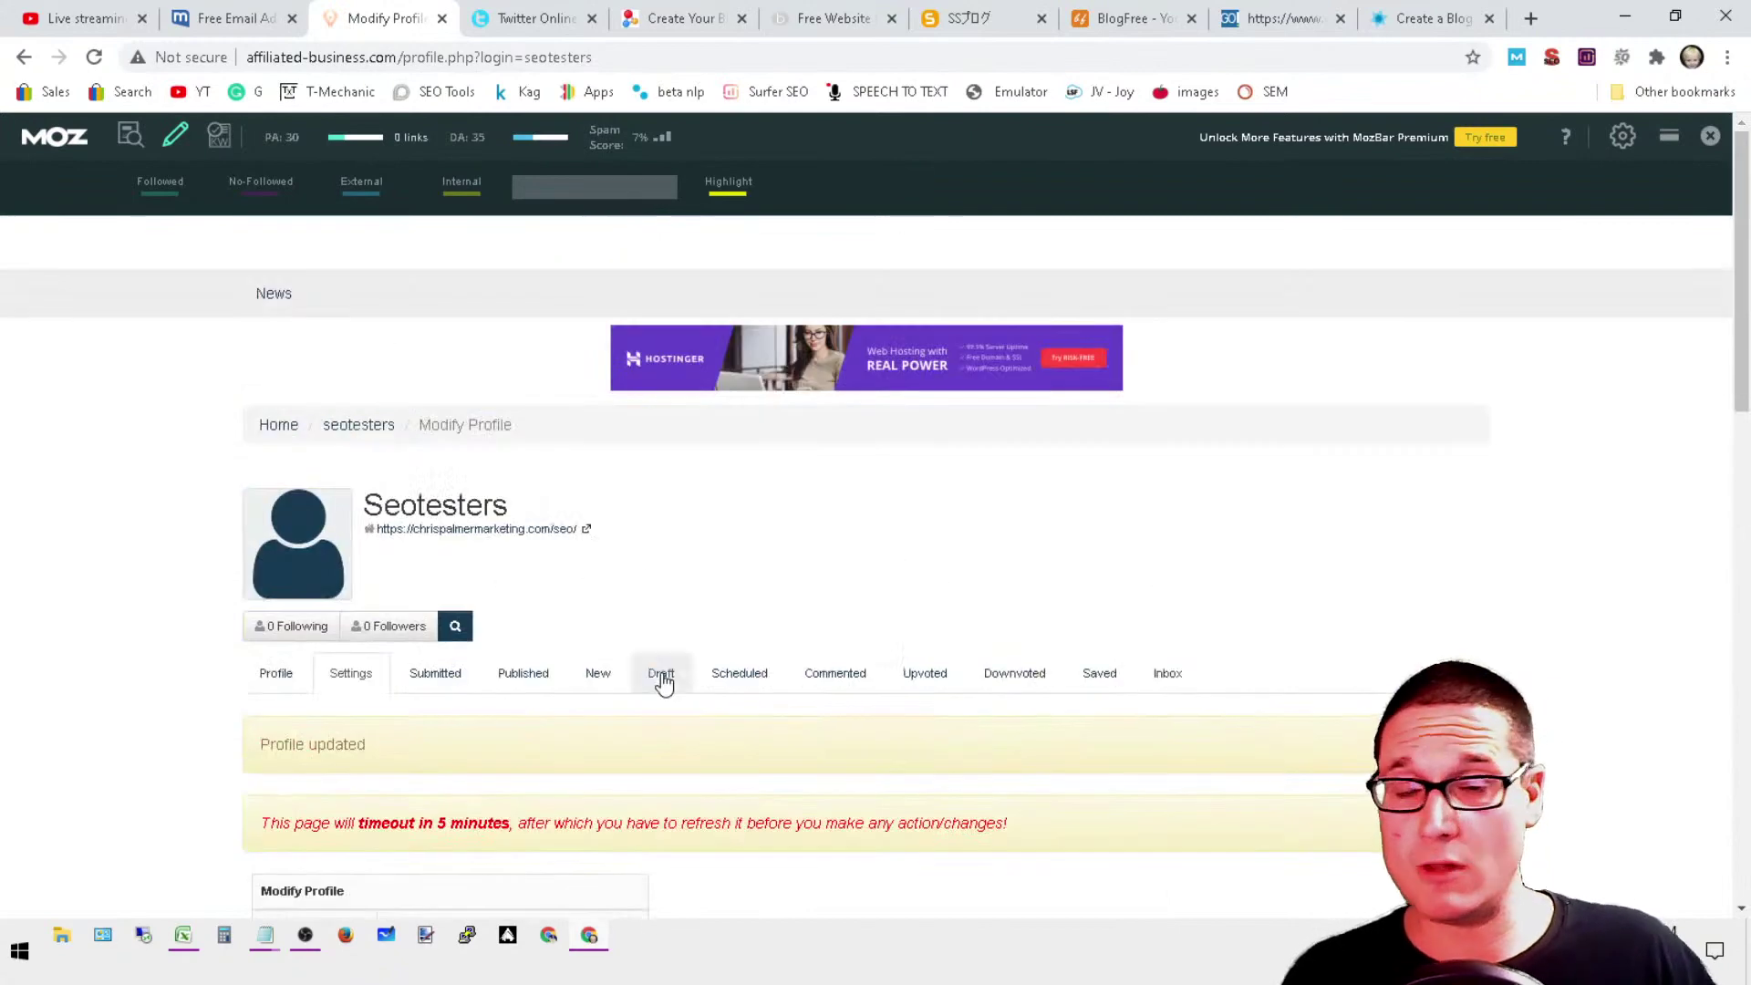
left_click(441, 19)
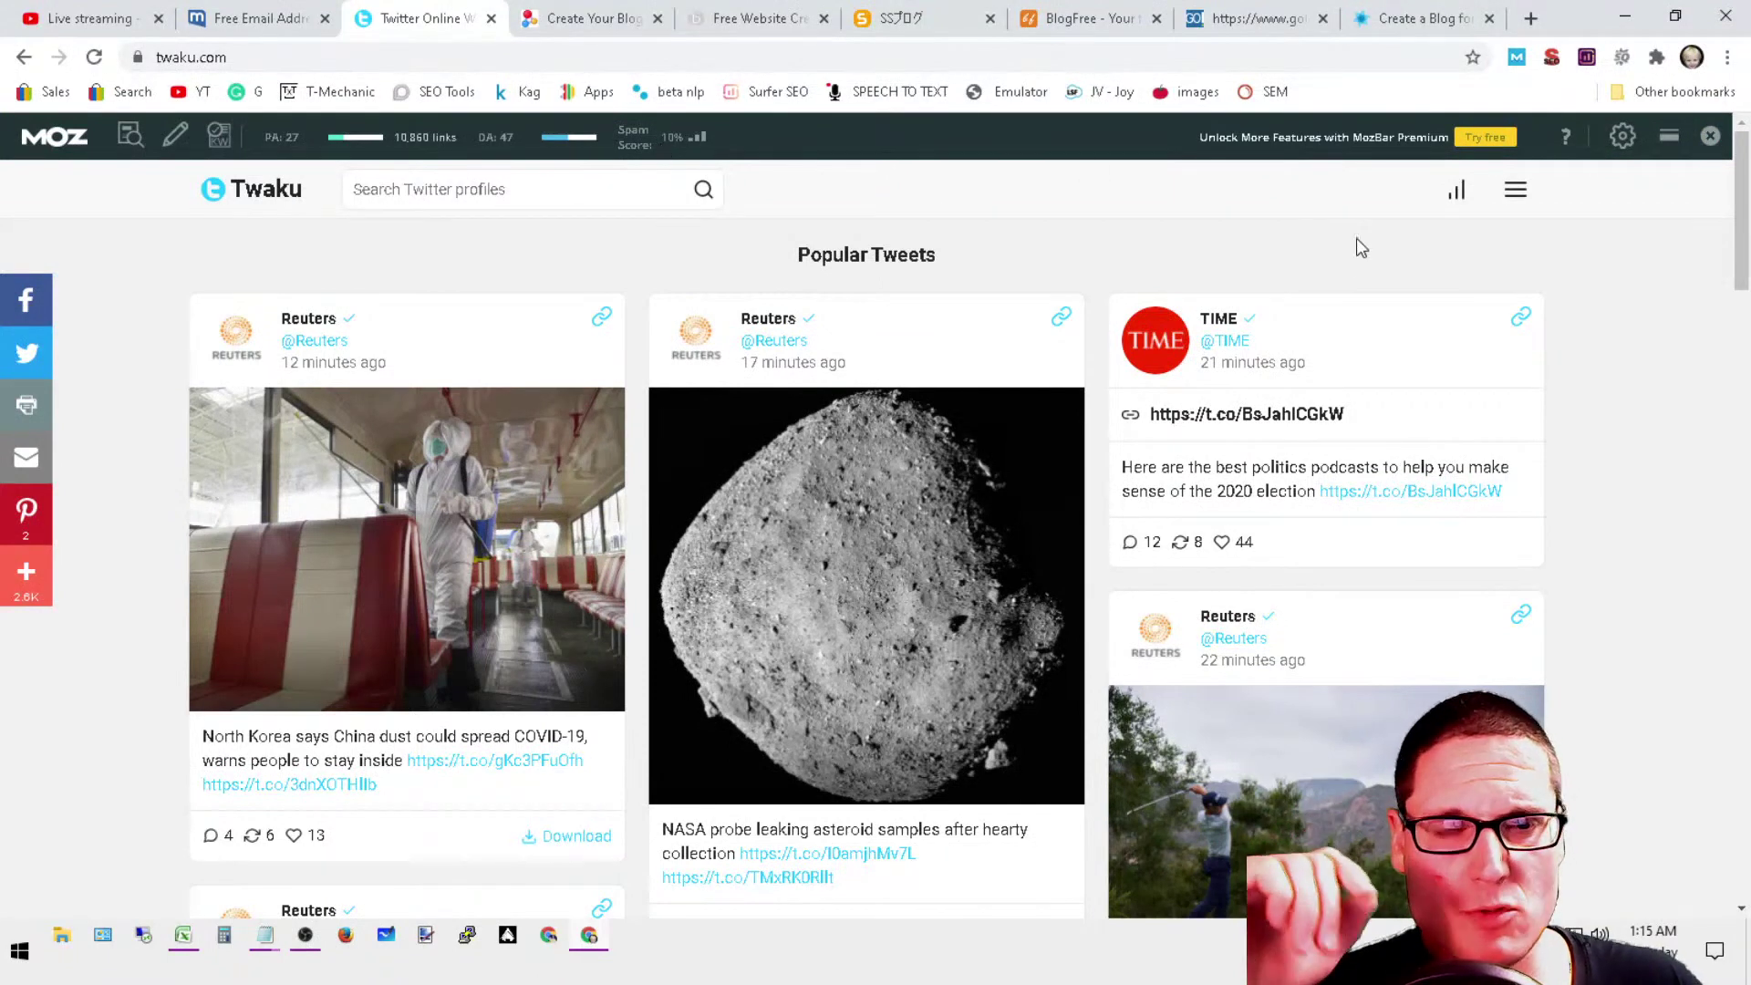
Step: Hide the MozBar toolbar and open Twaku's Twitter Statistics page
left_click(1515, 188)
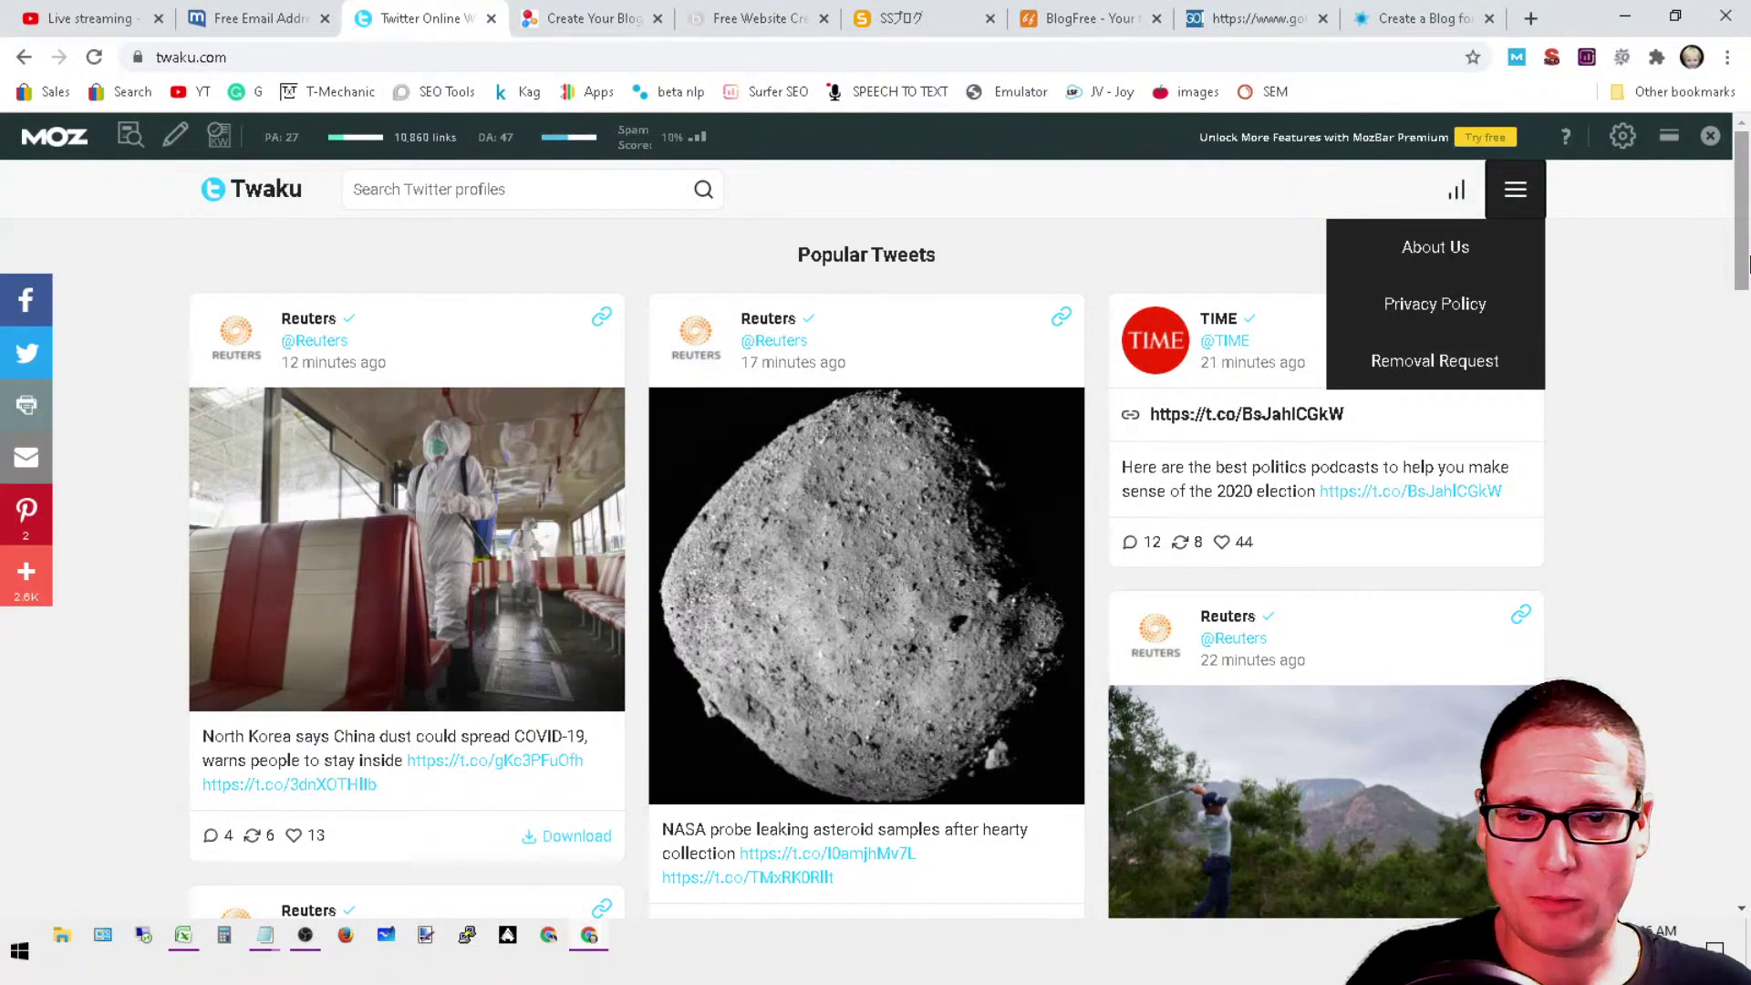
left_click_drag(1748, 265, 1748, 155)
left_click(1623, 452)
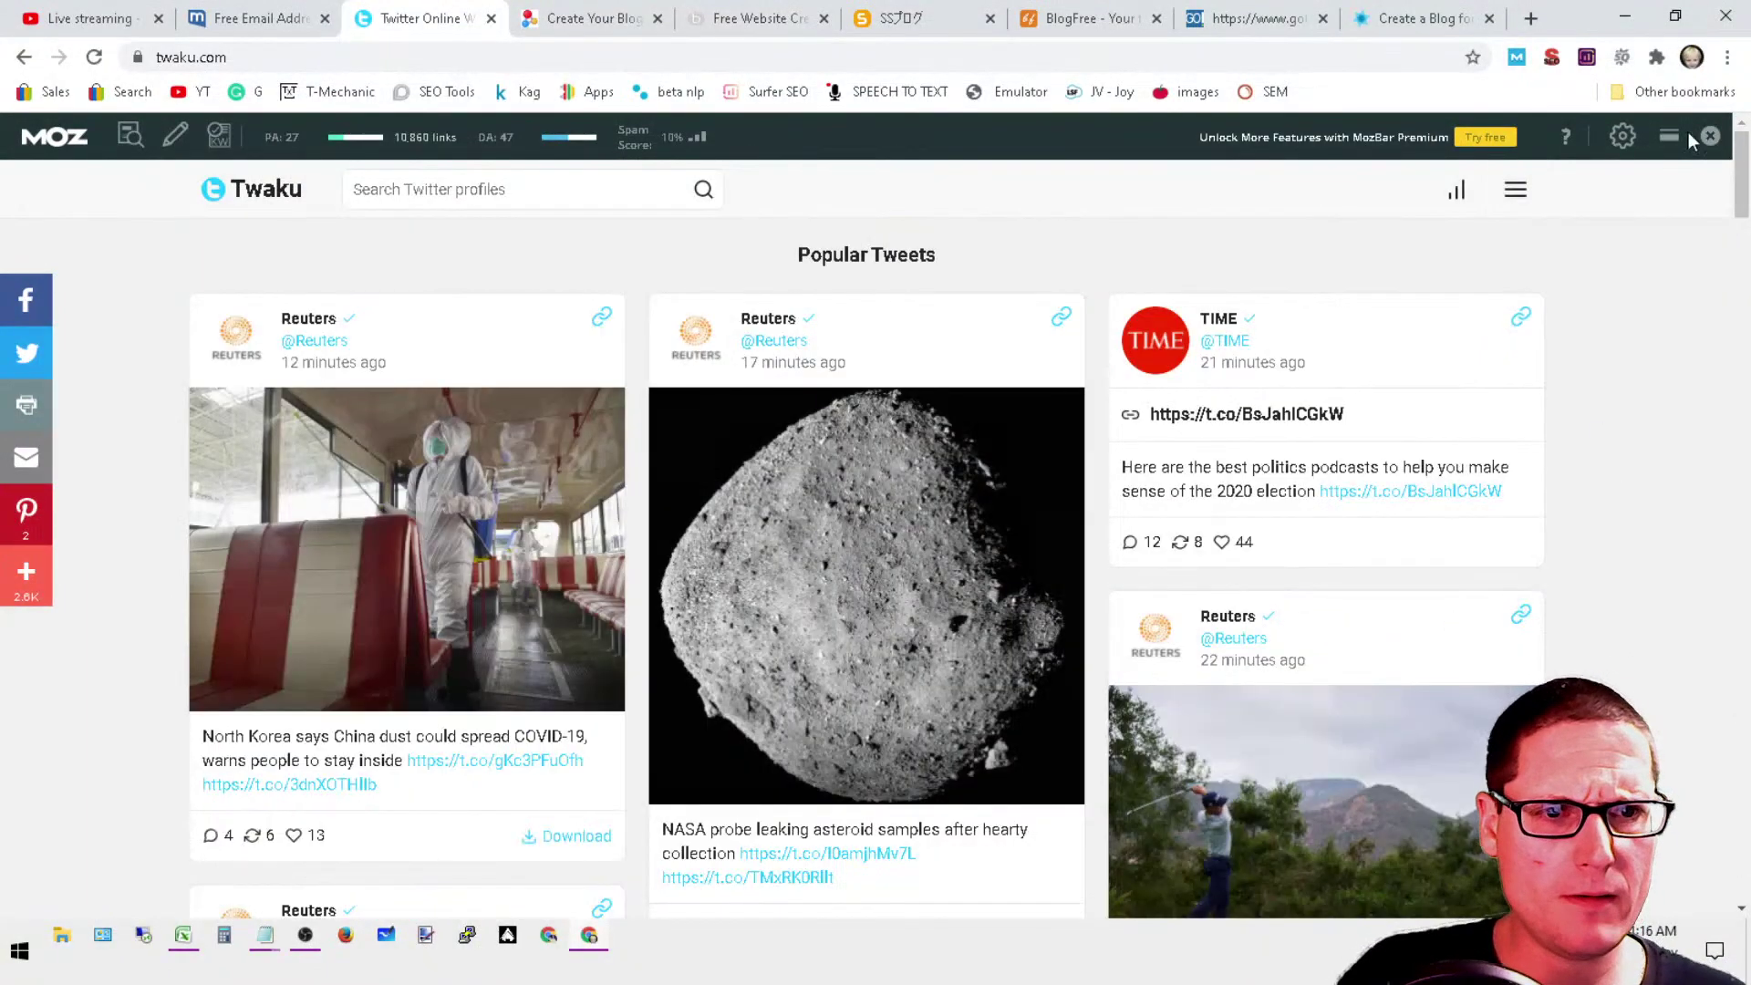
left_click(1708, 135)
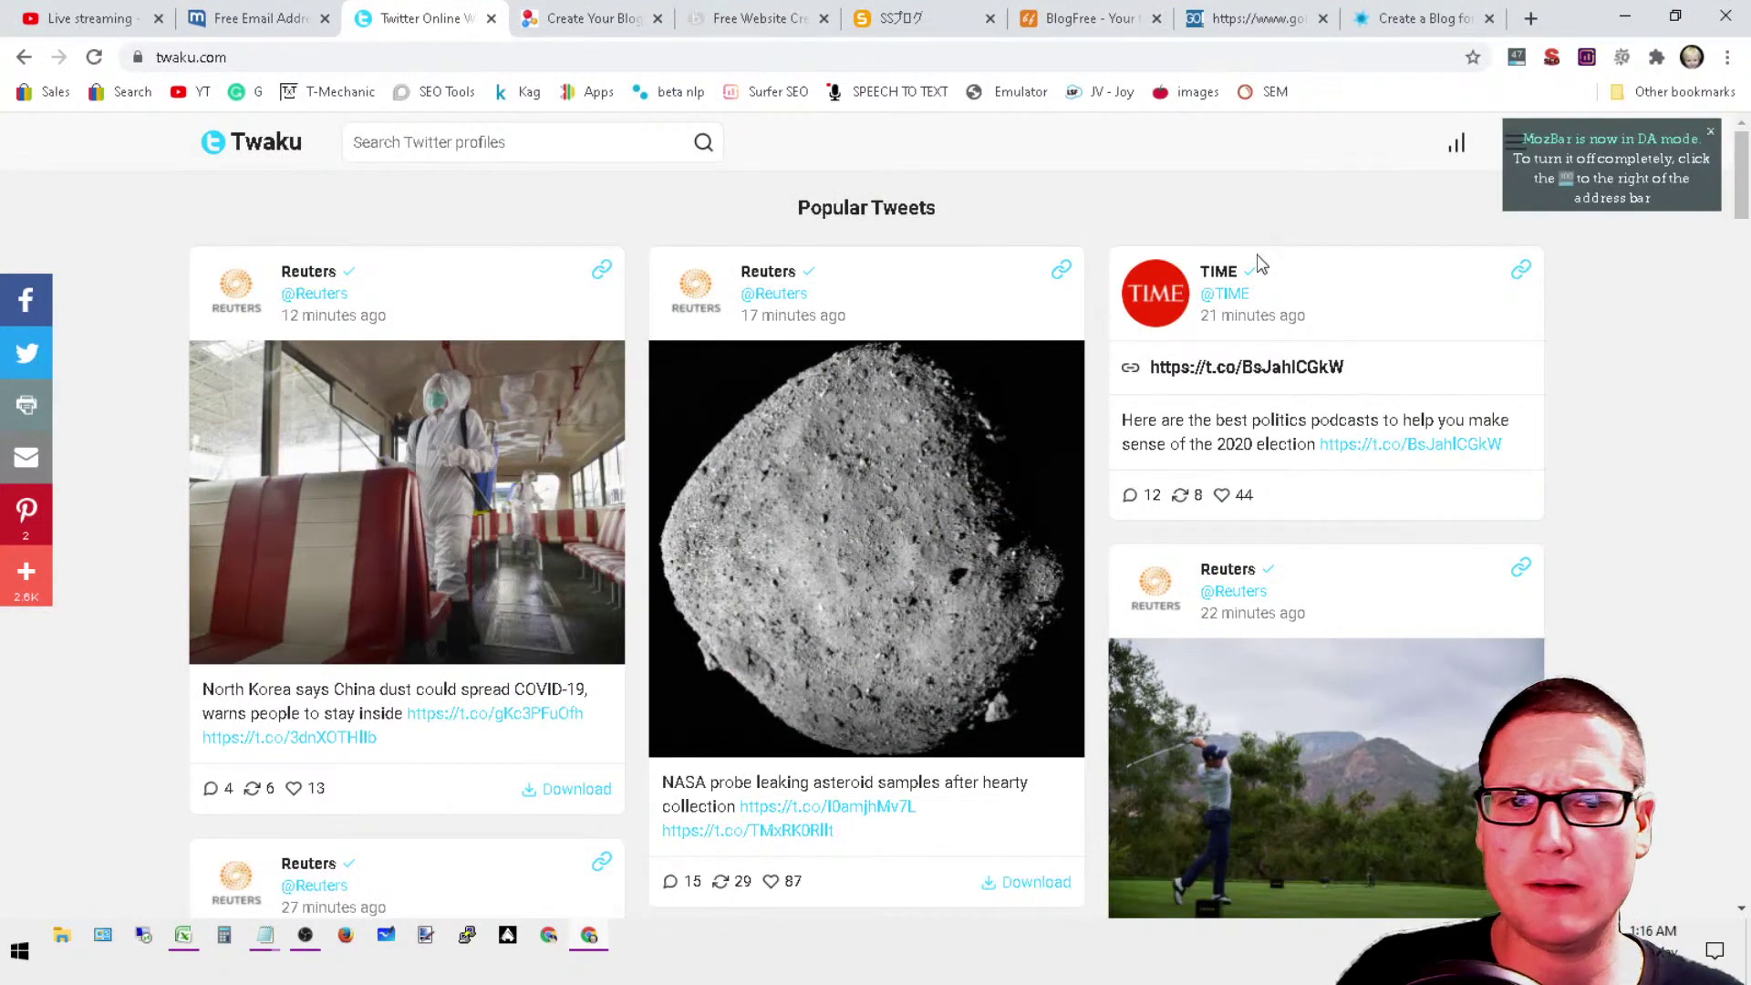
left_click(1711, 133)
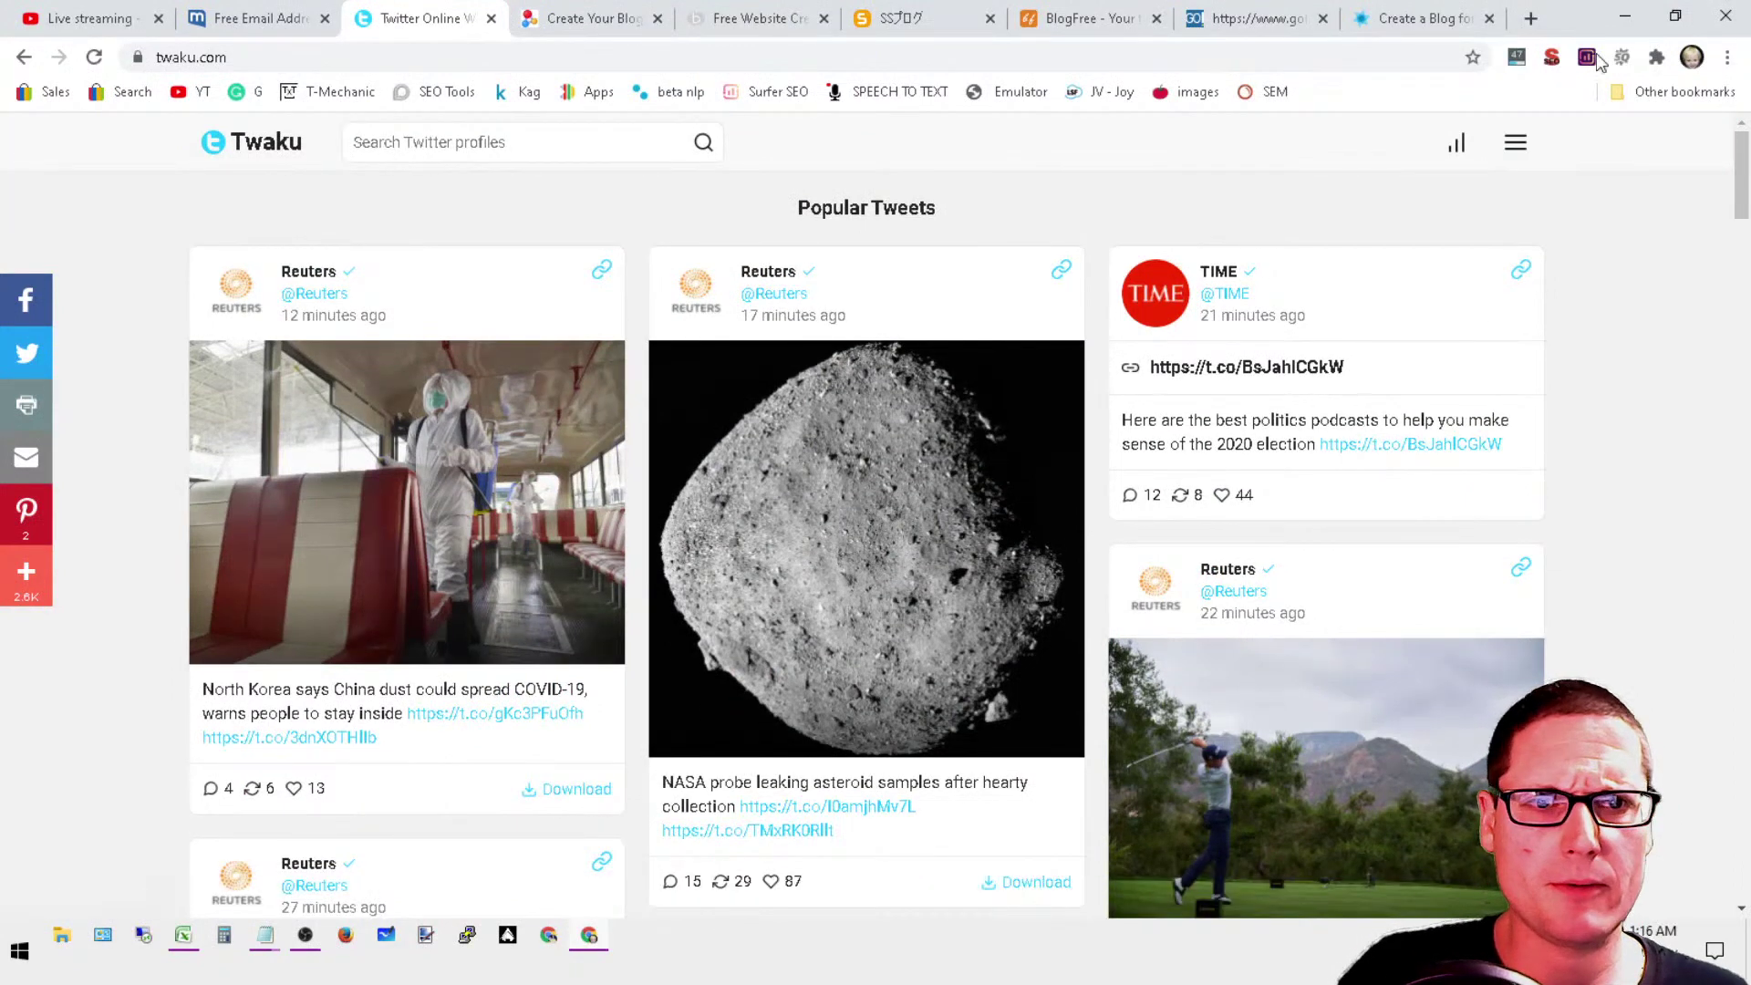
left_click(1457, 152)
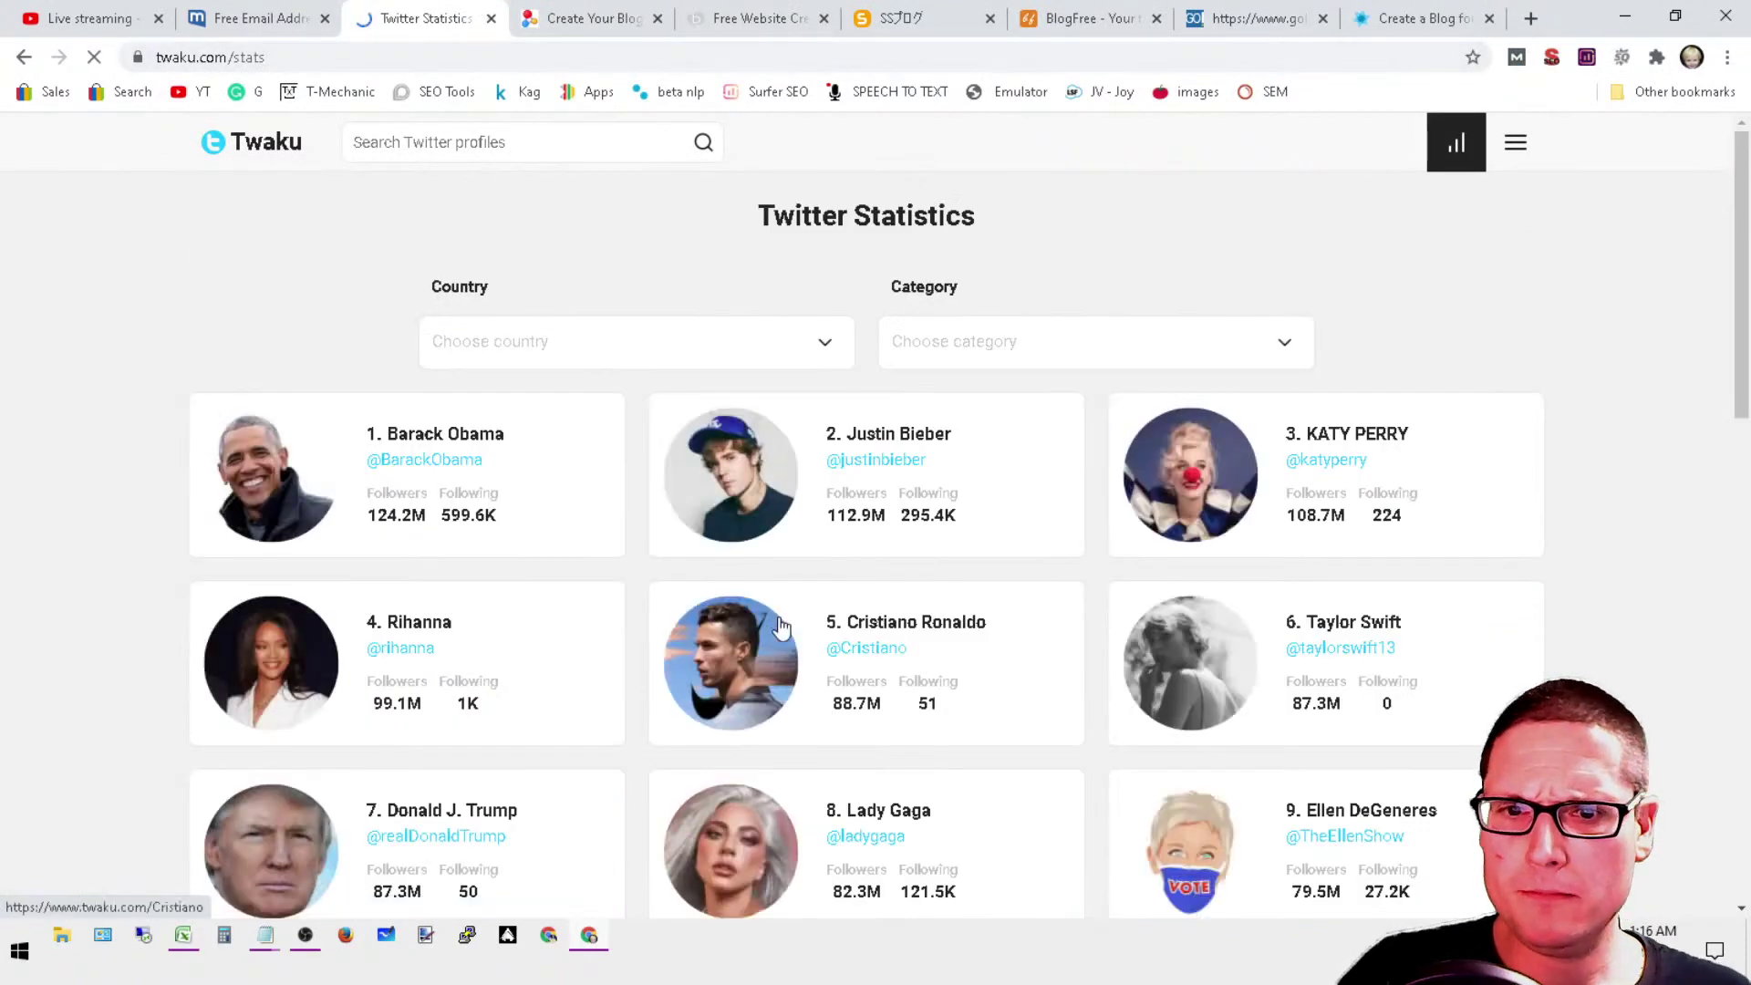
Step: Scroll through the statistics page and start a Twitter profile search
left_click(1515, 157)
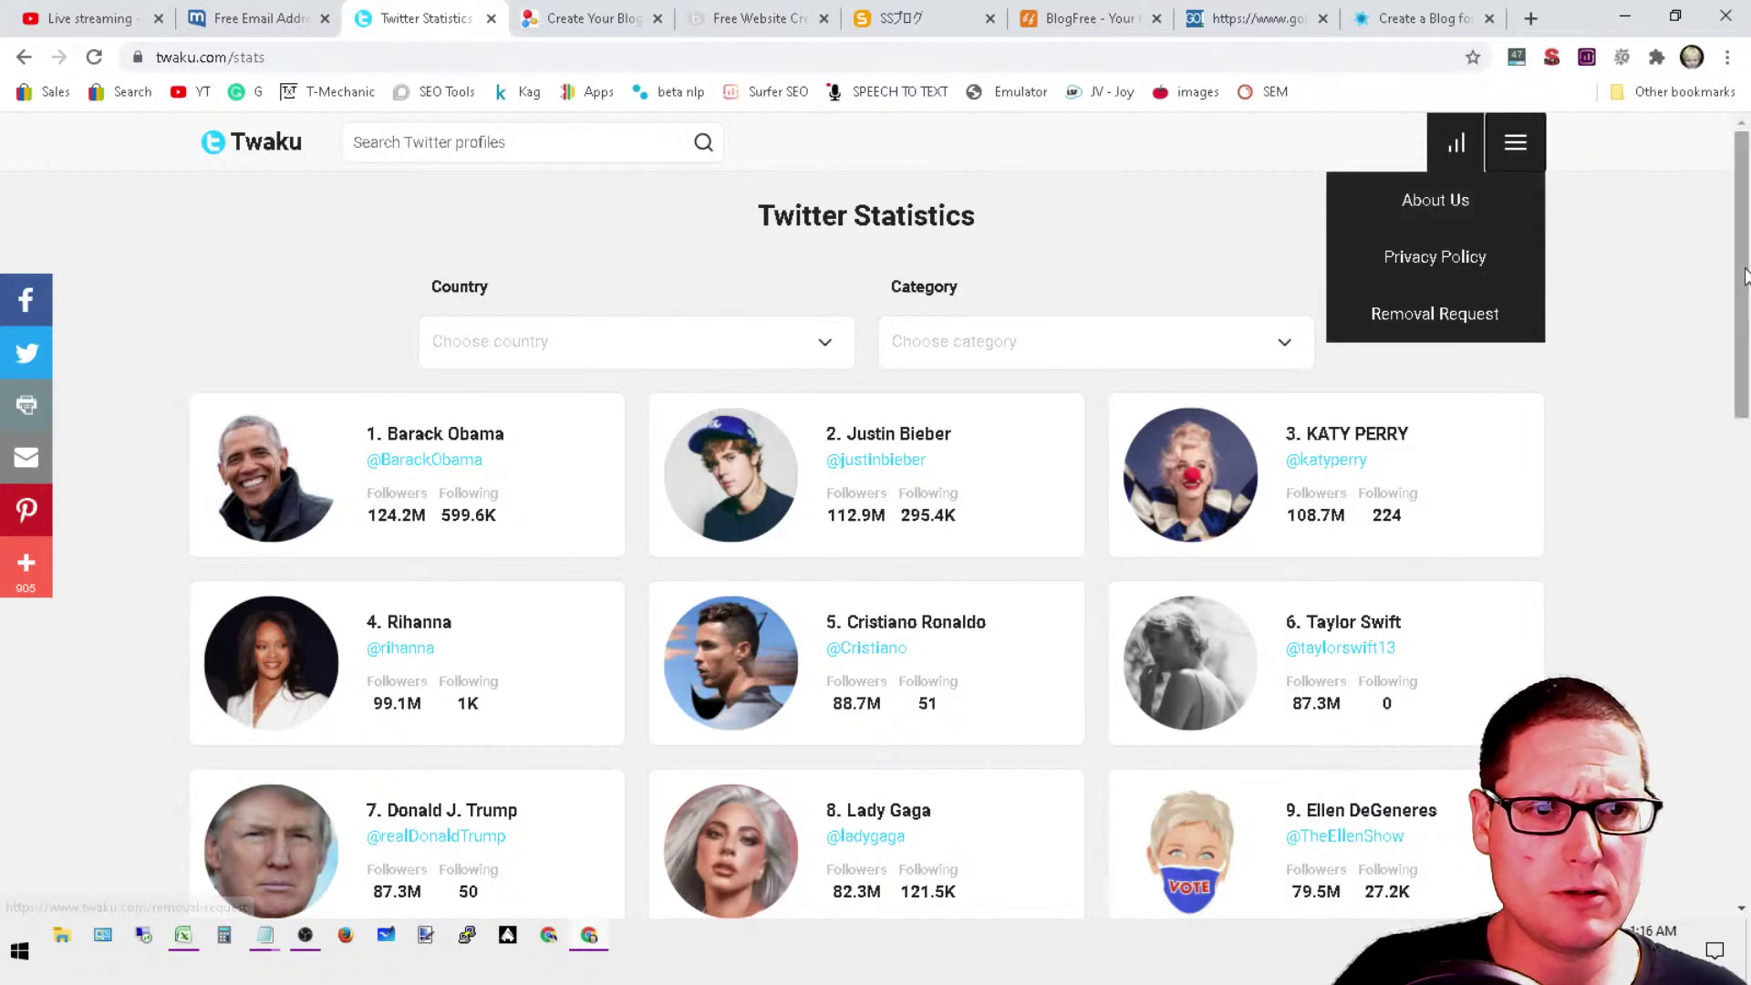
left_click(1743, 853)
left_click(1744, 852)
left_click_drag(1741, 853, 1742, 136)
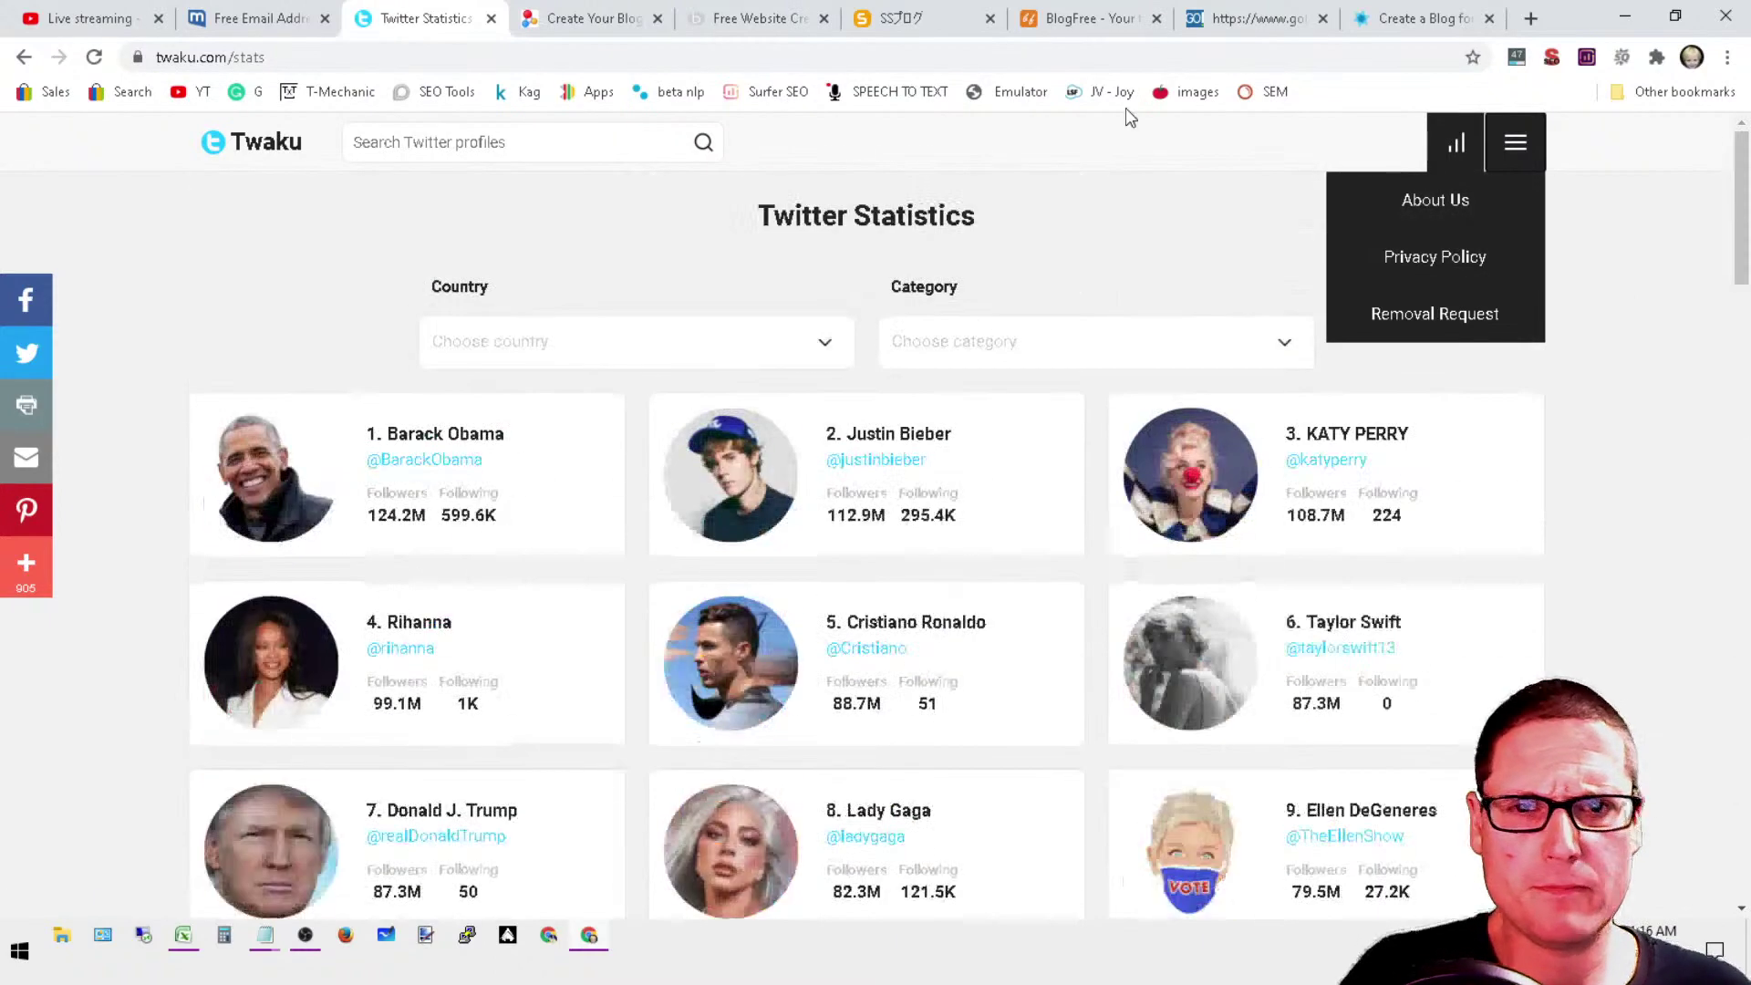
left_click(430, 143)
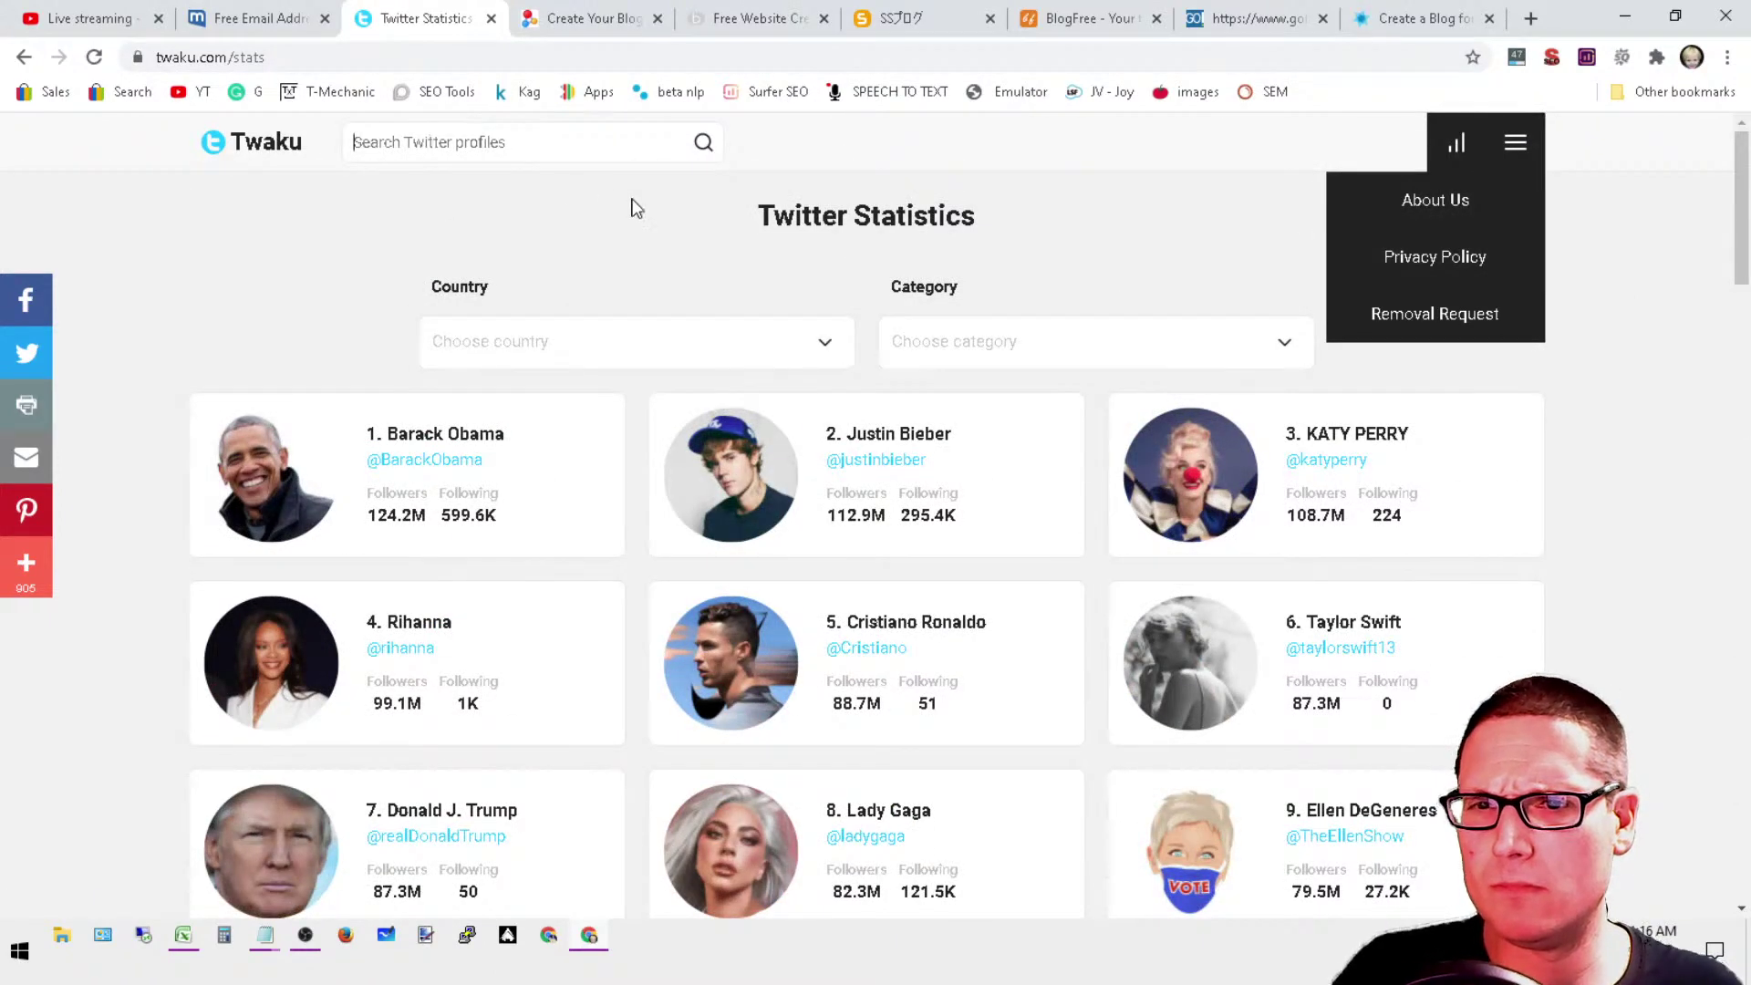
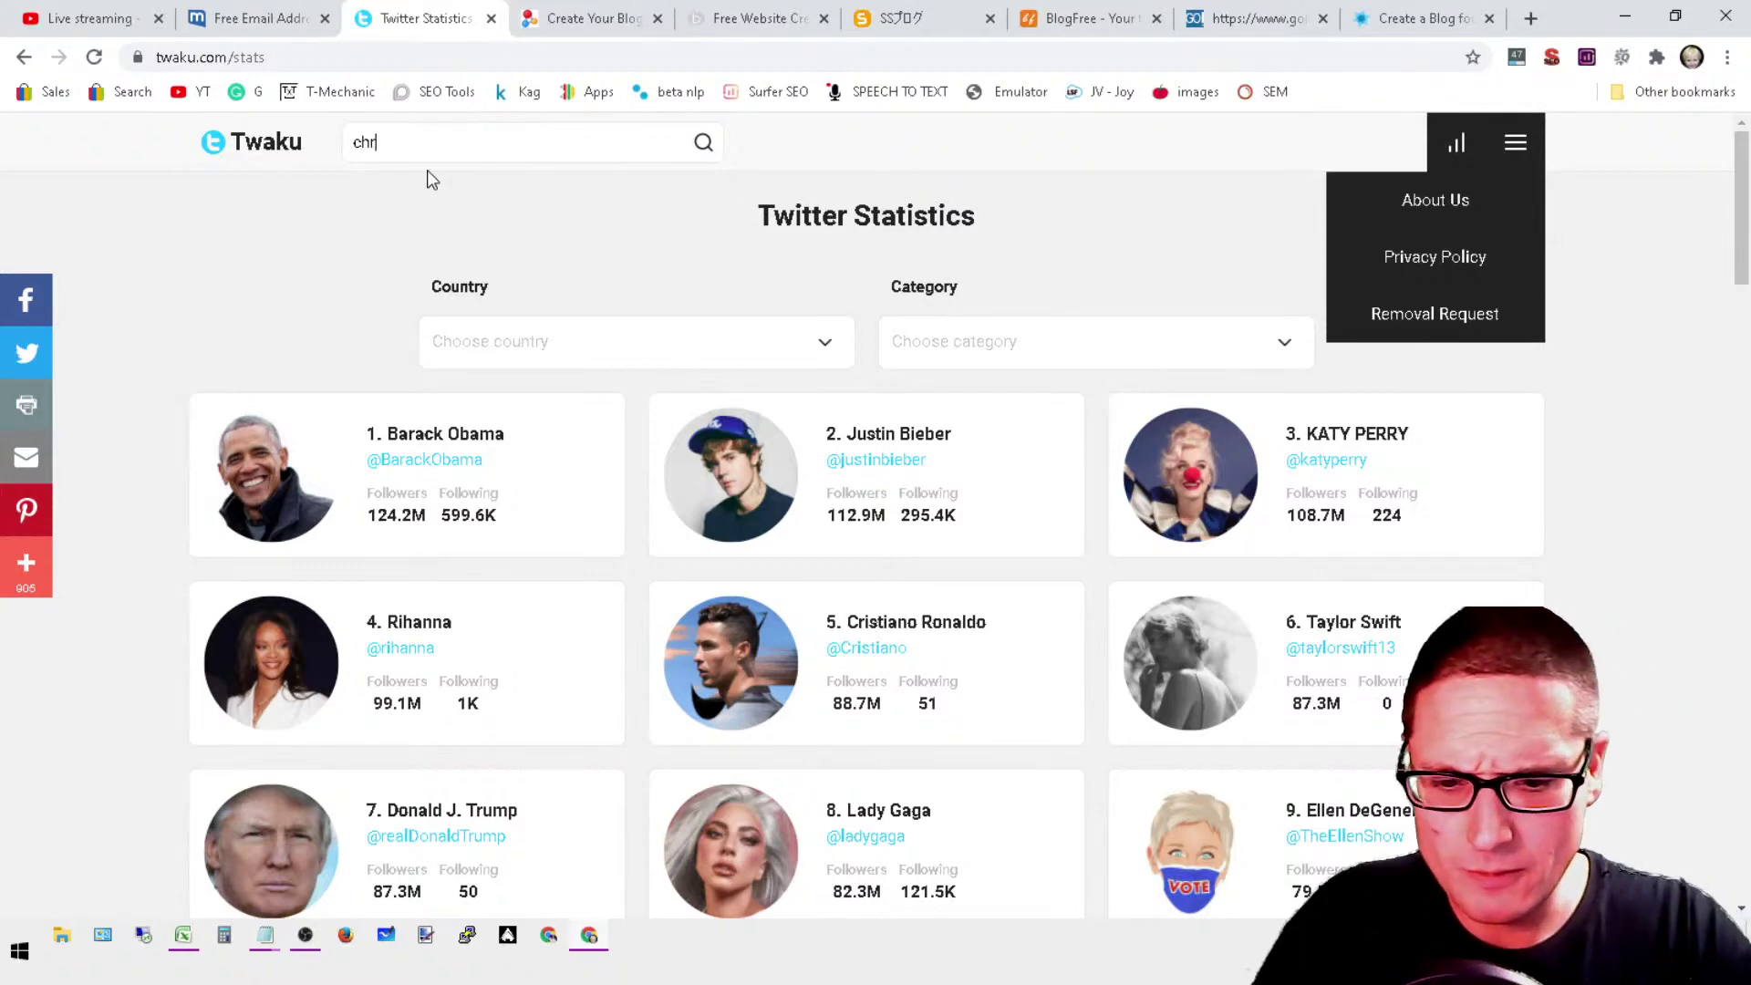
Step: Search Twaku for the SEO consultant, open the profile, and check its bio website link
key("Return")
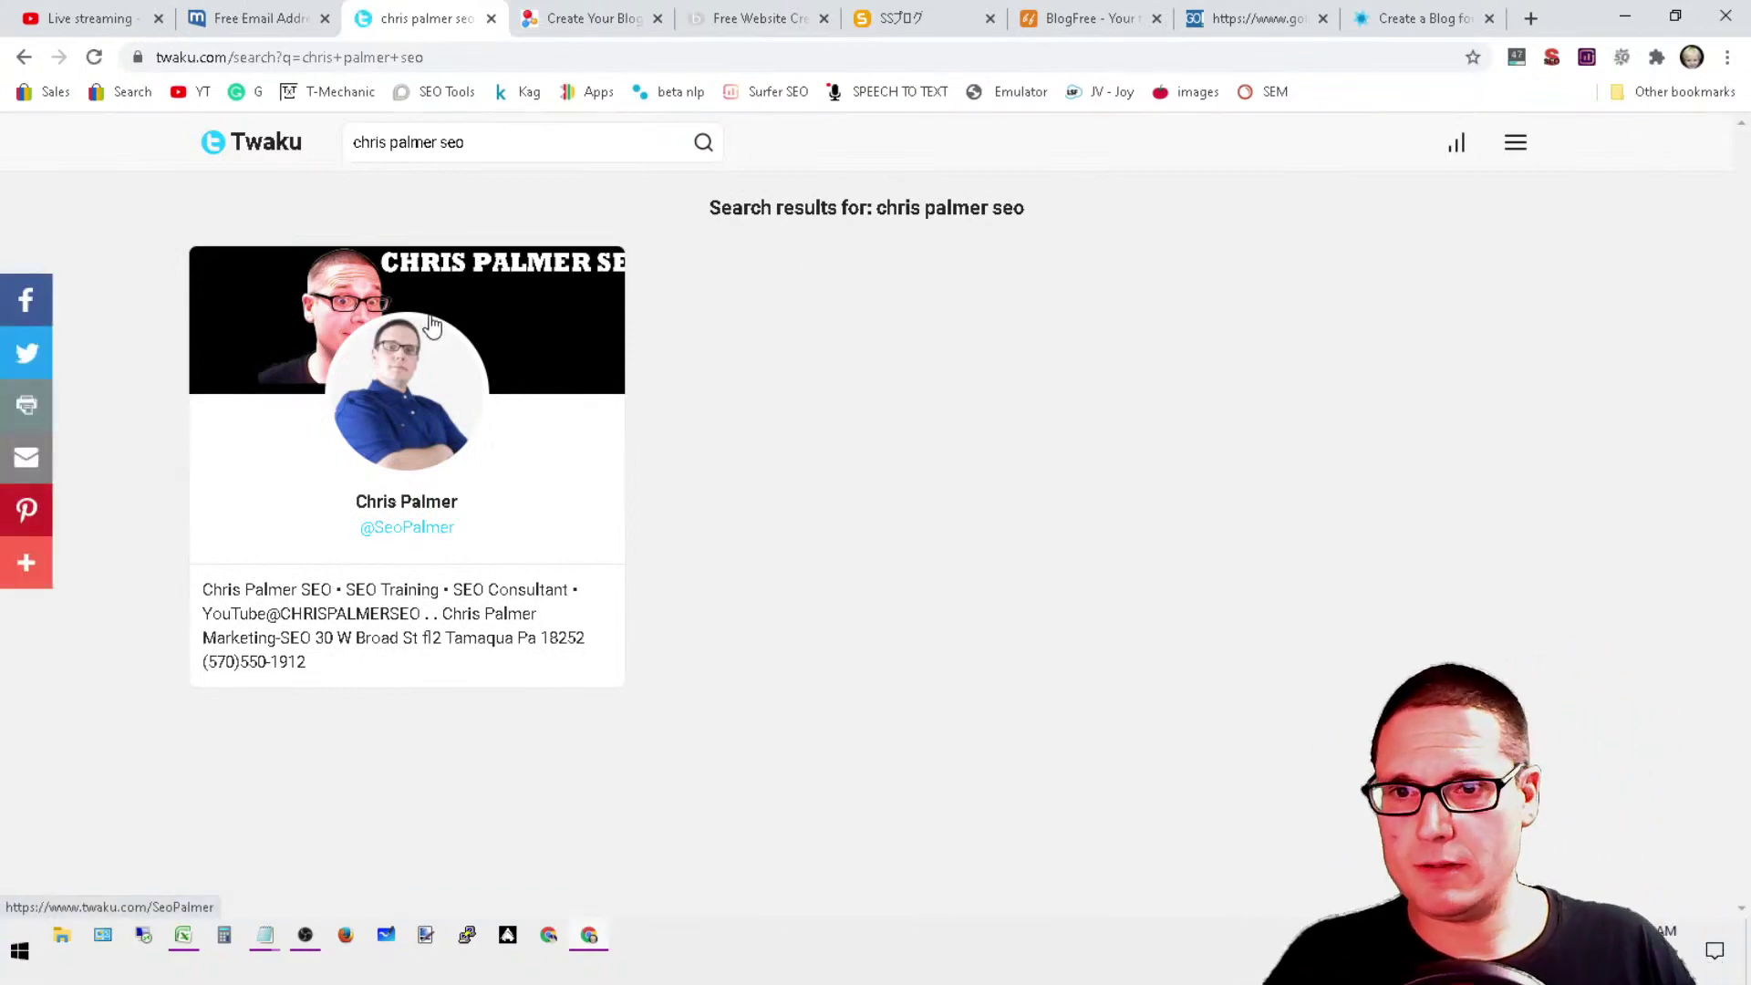
left_click(420, 358)
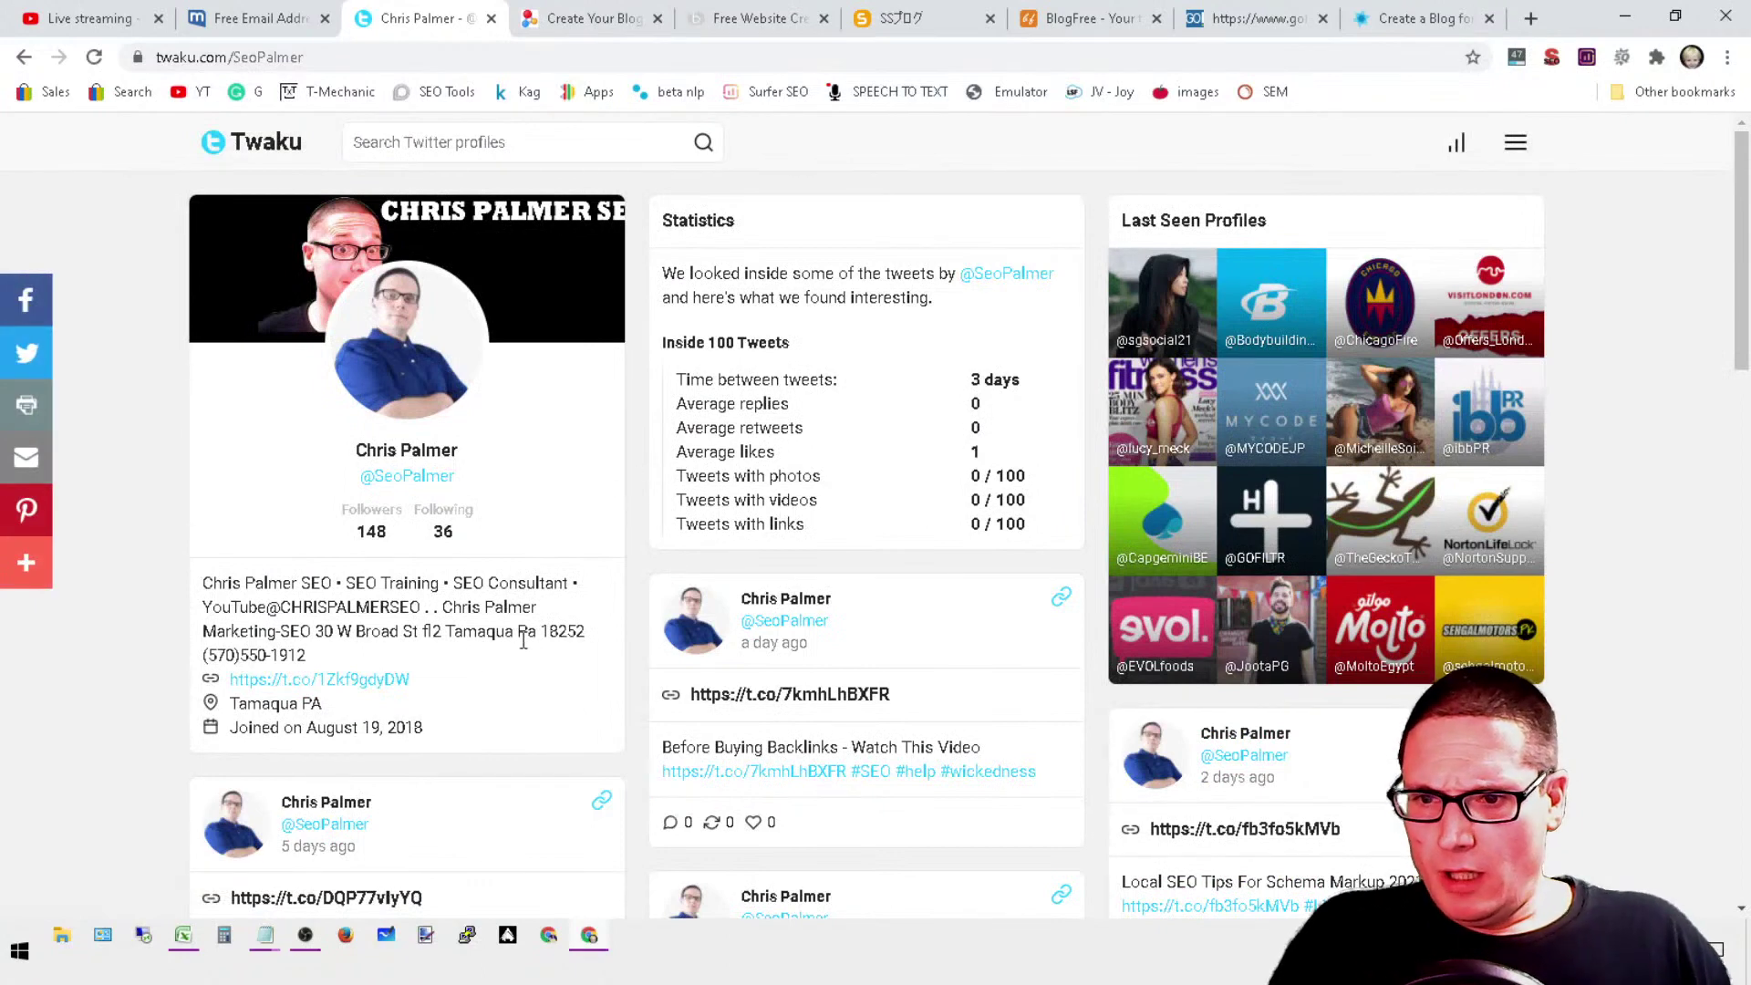
right_click(352, 684)
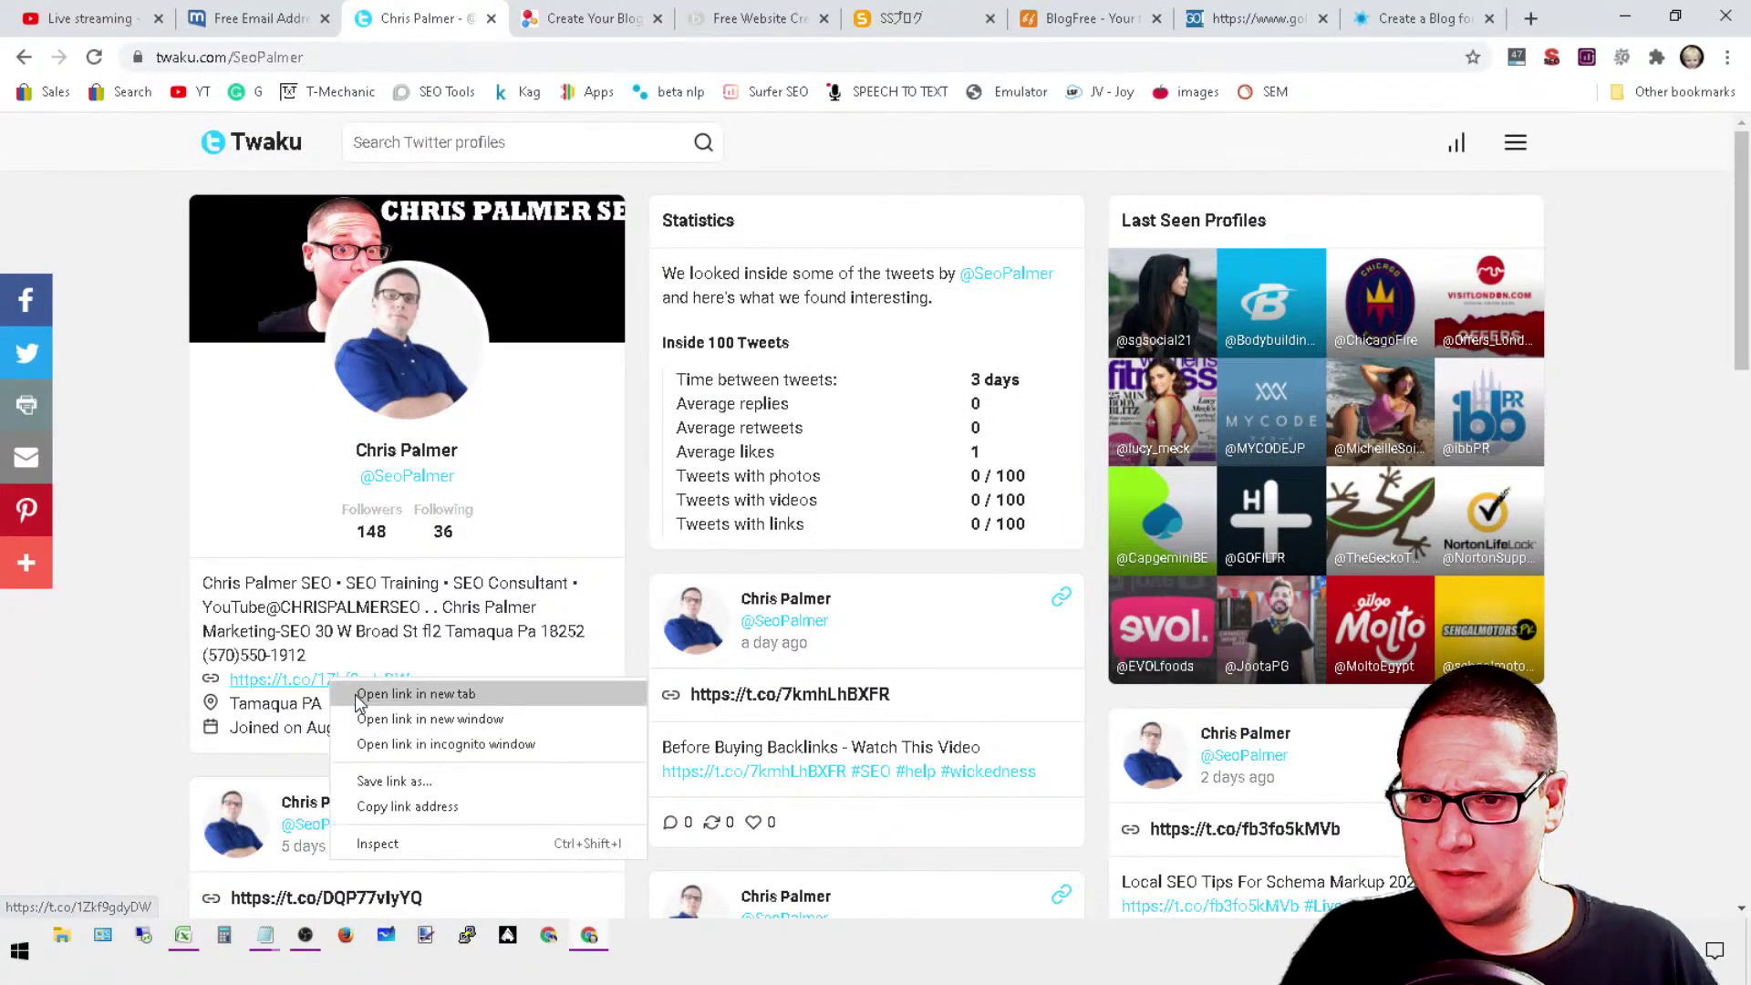
left_click(365, 693)
left_click(545, 20)
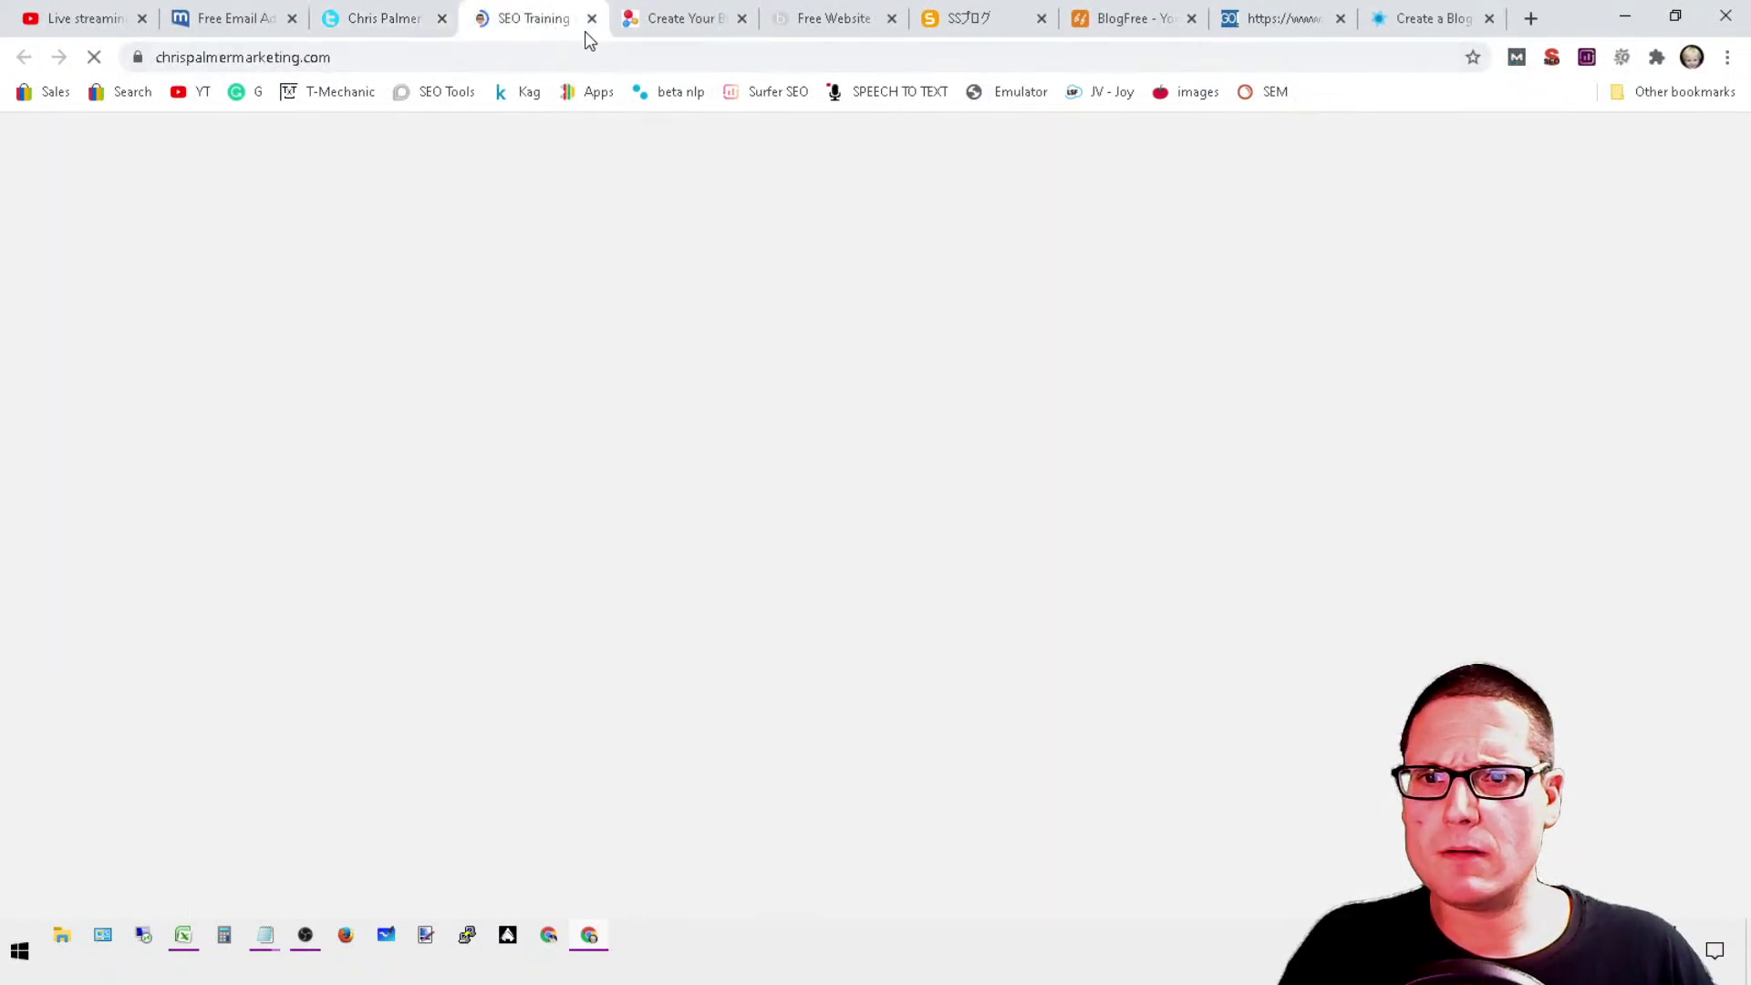
key("ctrl+w")
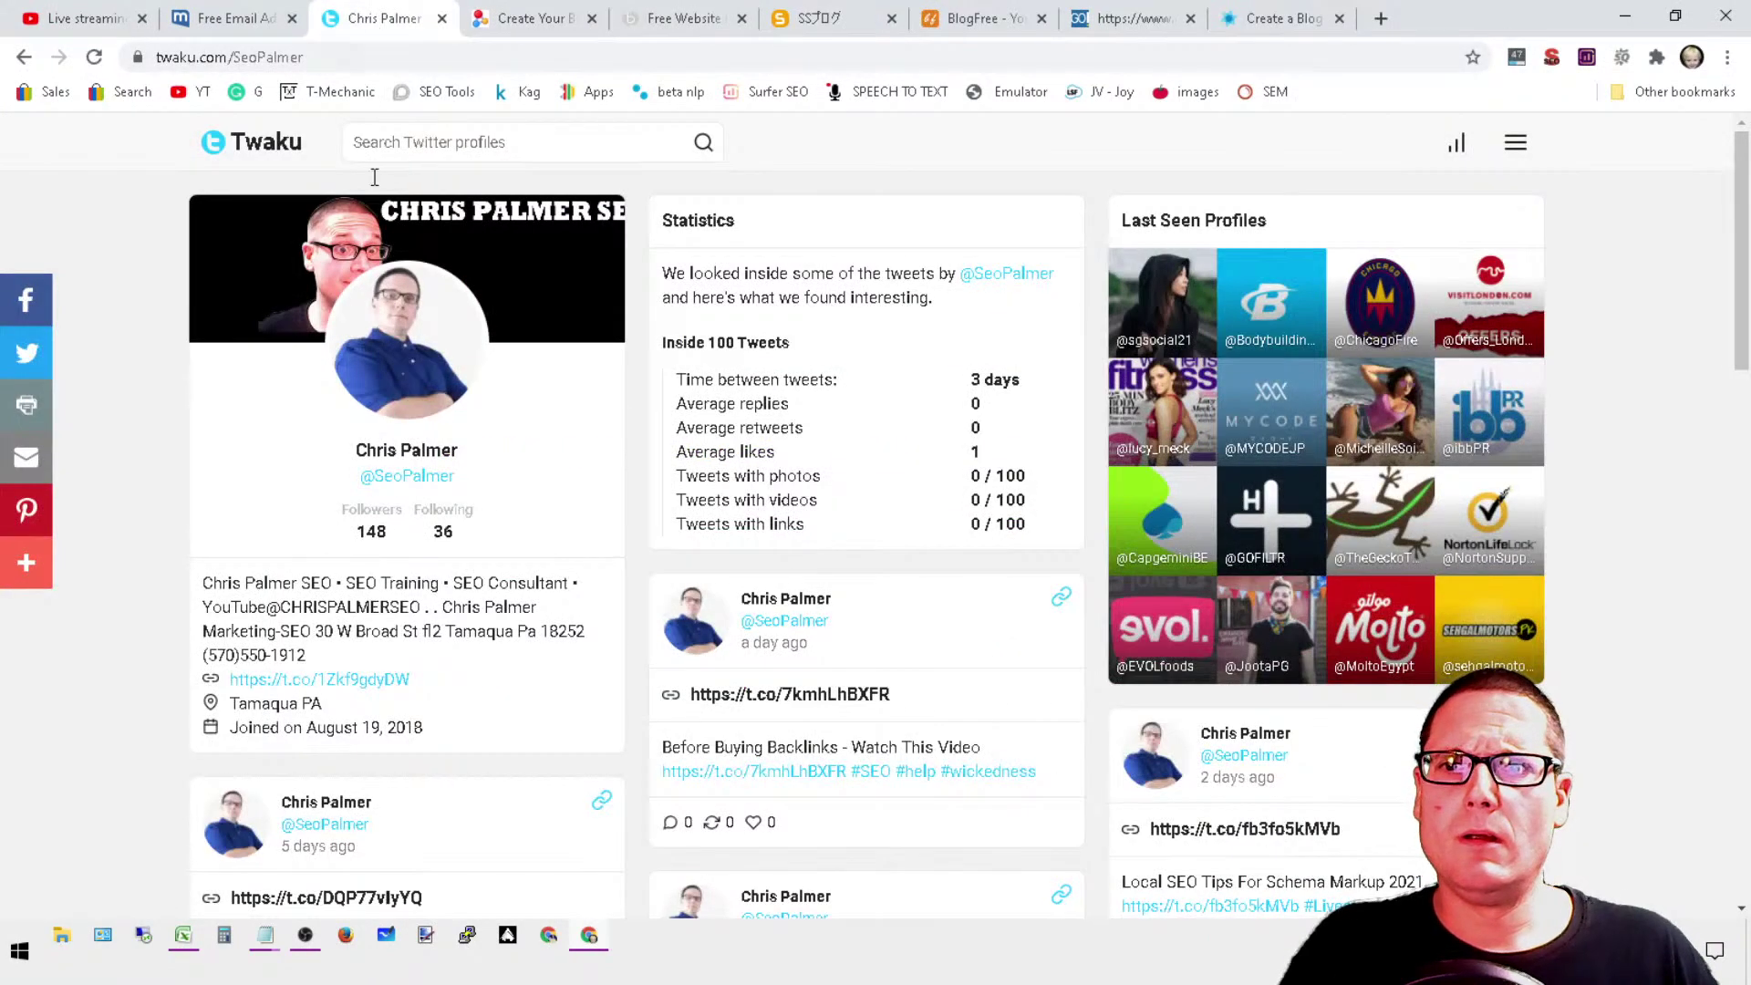
Step: Toggle MozBar followed-link highlighting on the profile, then close the Twaku tab
left_click(1516, 58)
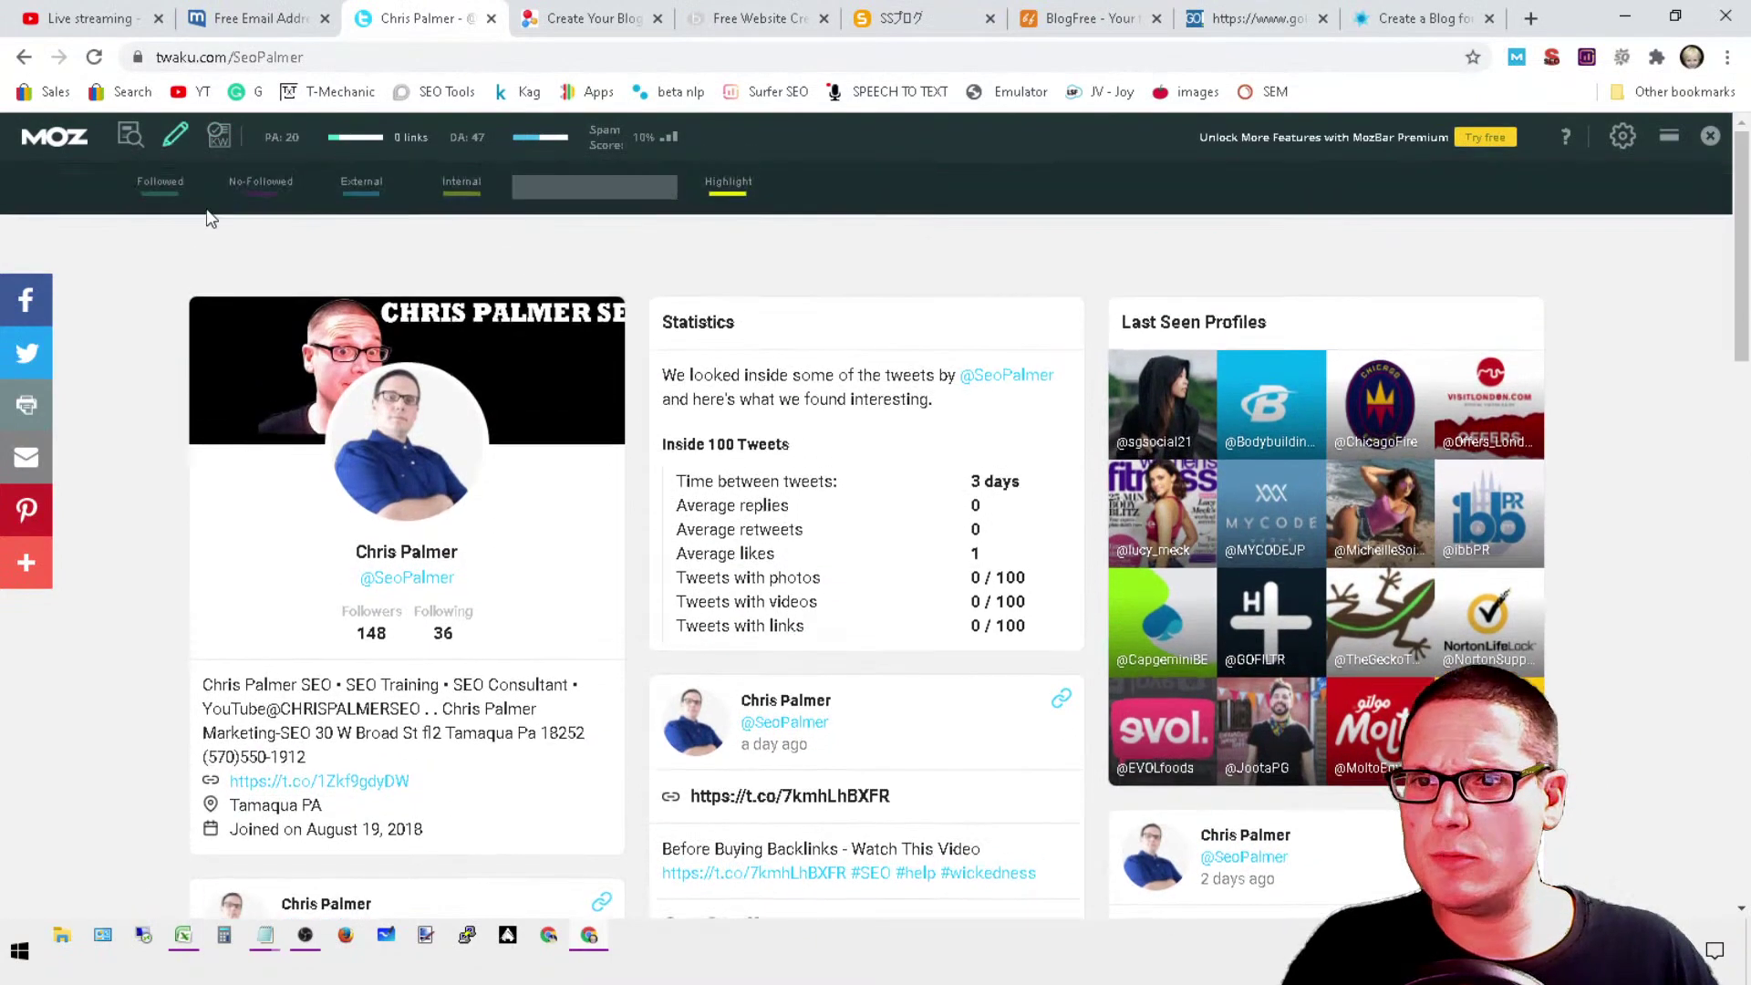
left_click(160, 182)
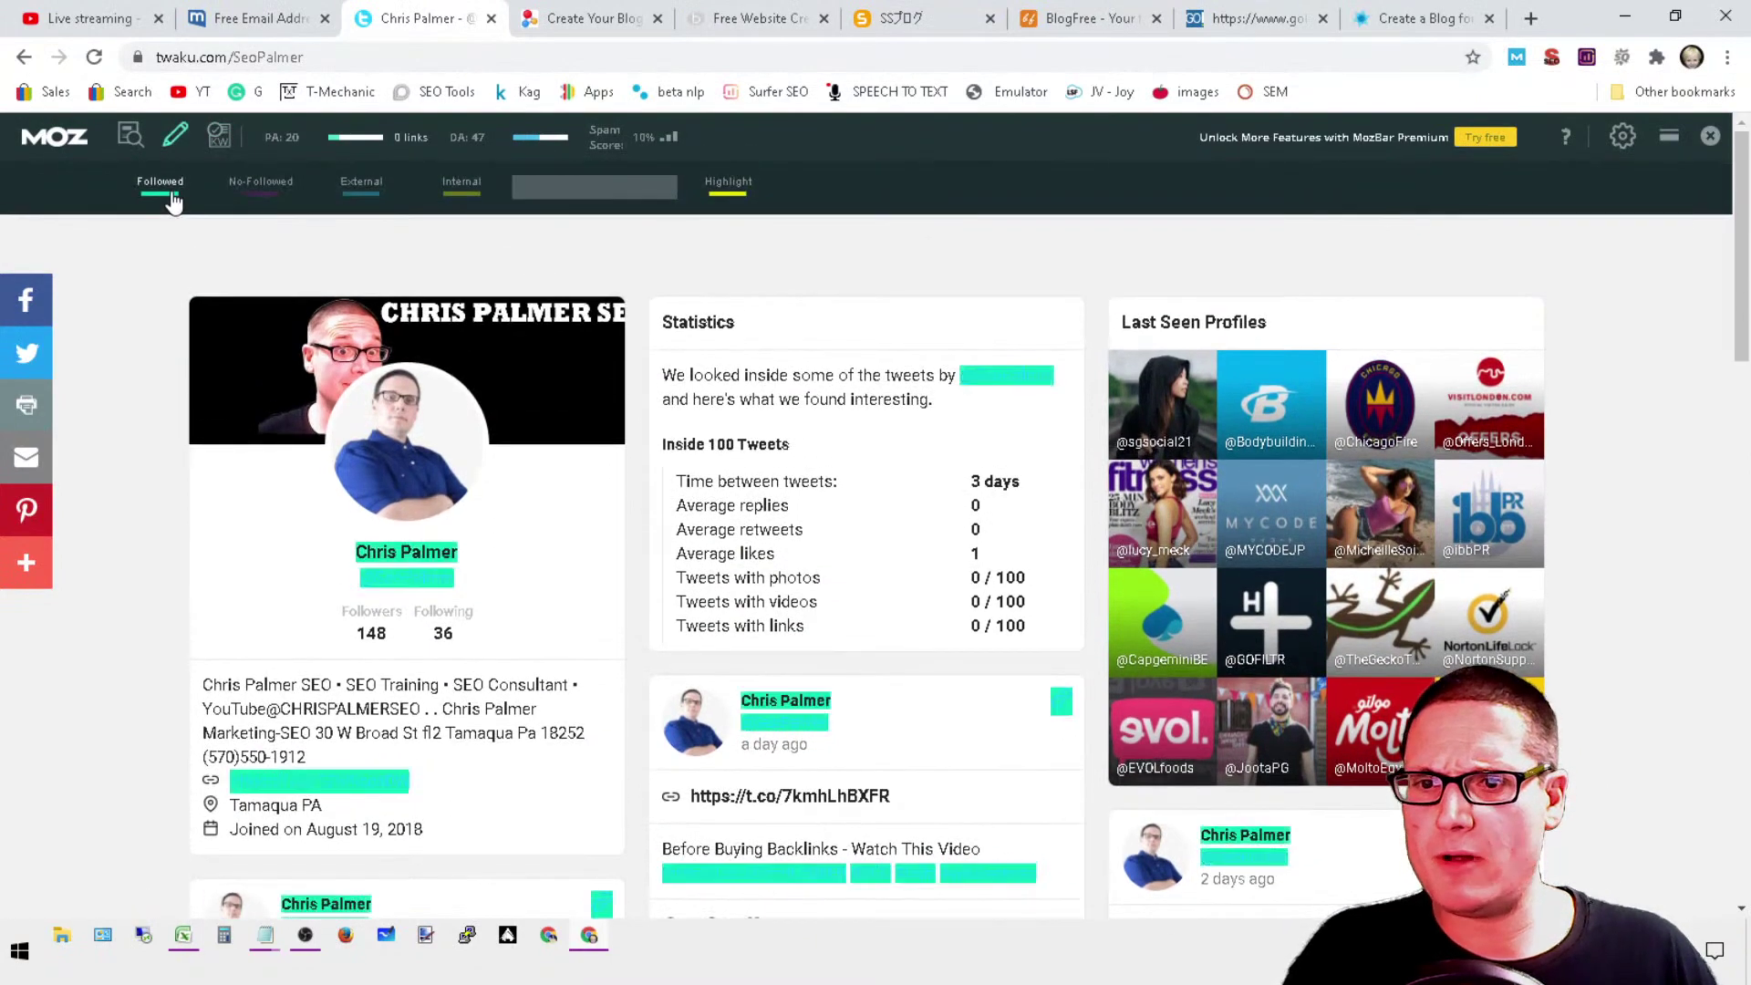
left_click(171, 195)
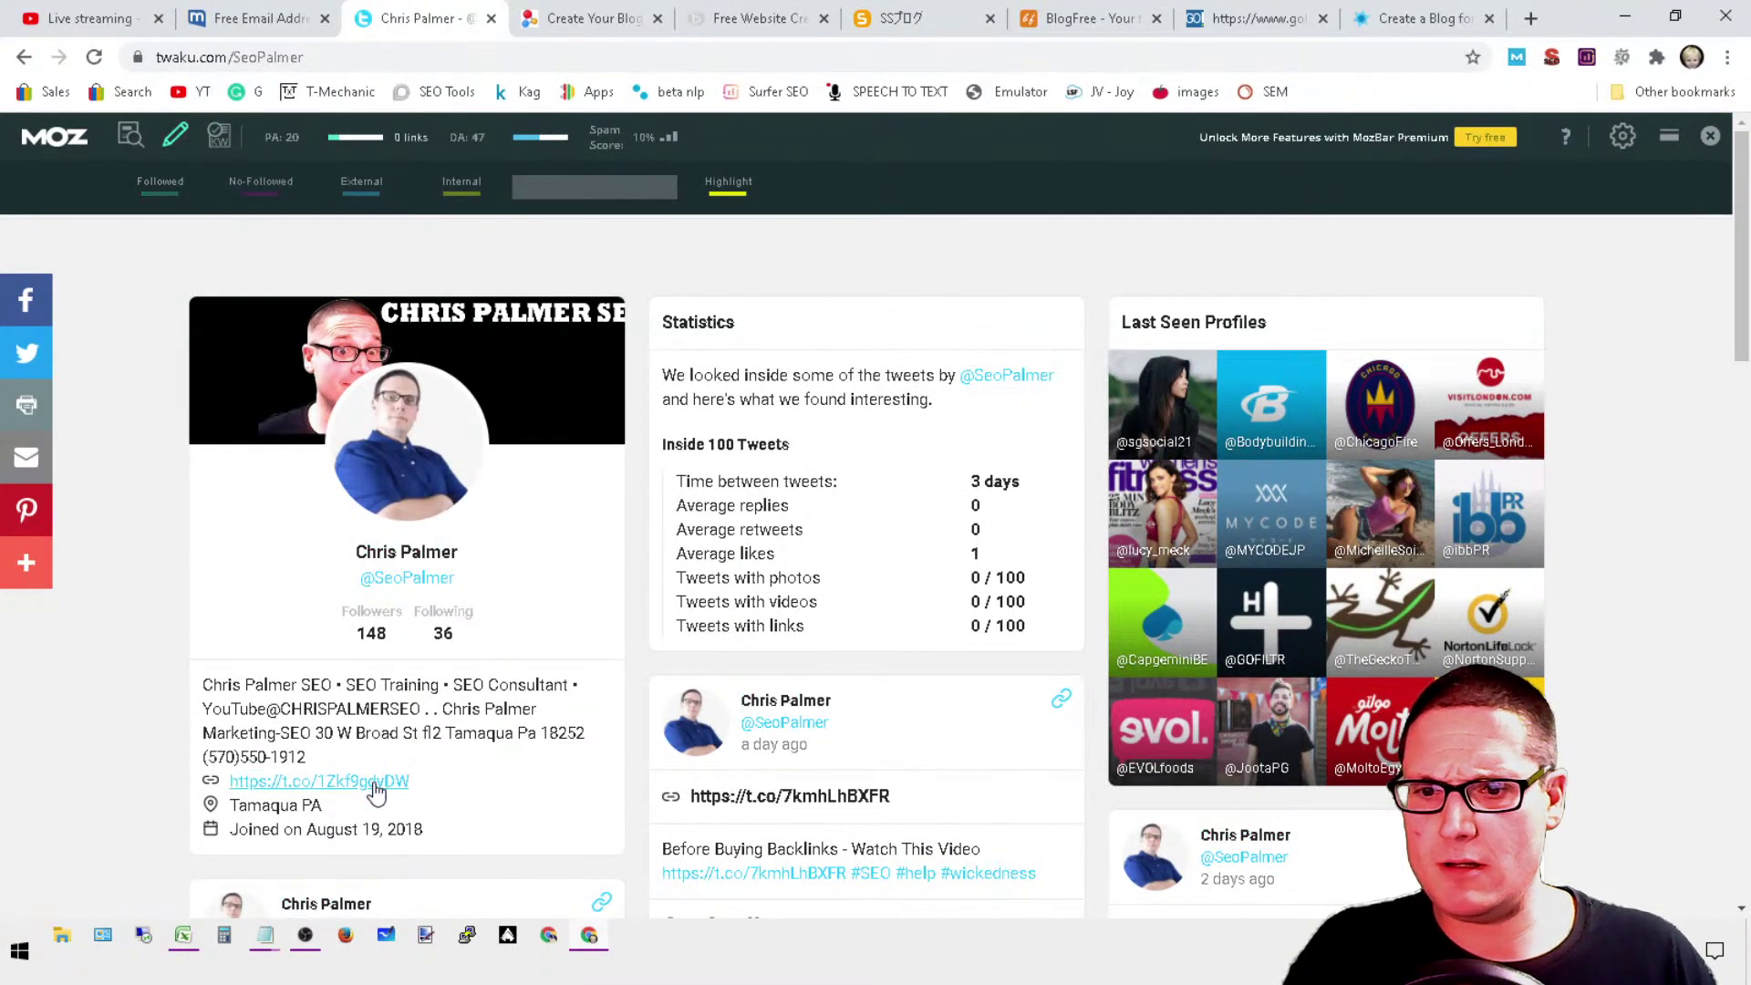
scroll(756, 769, "down", 6)
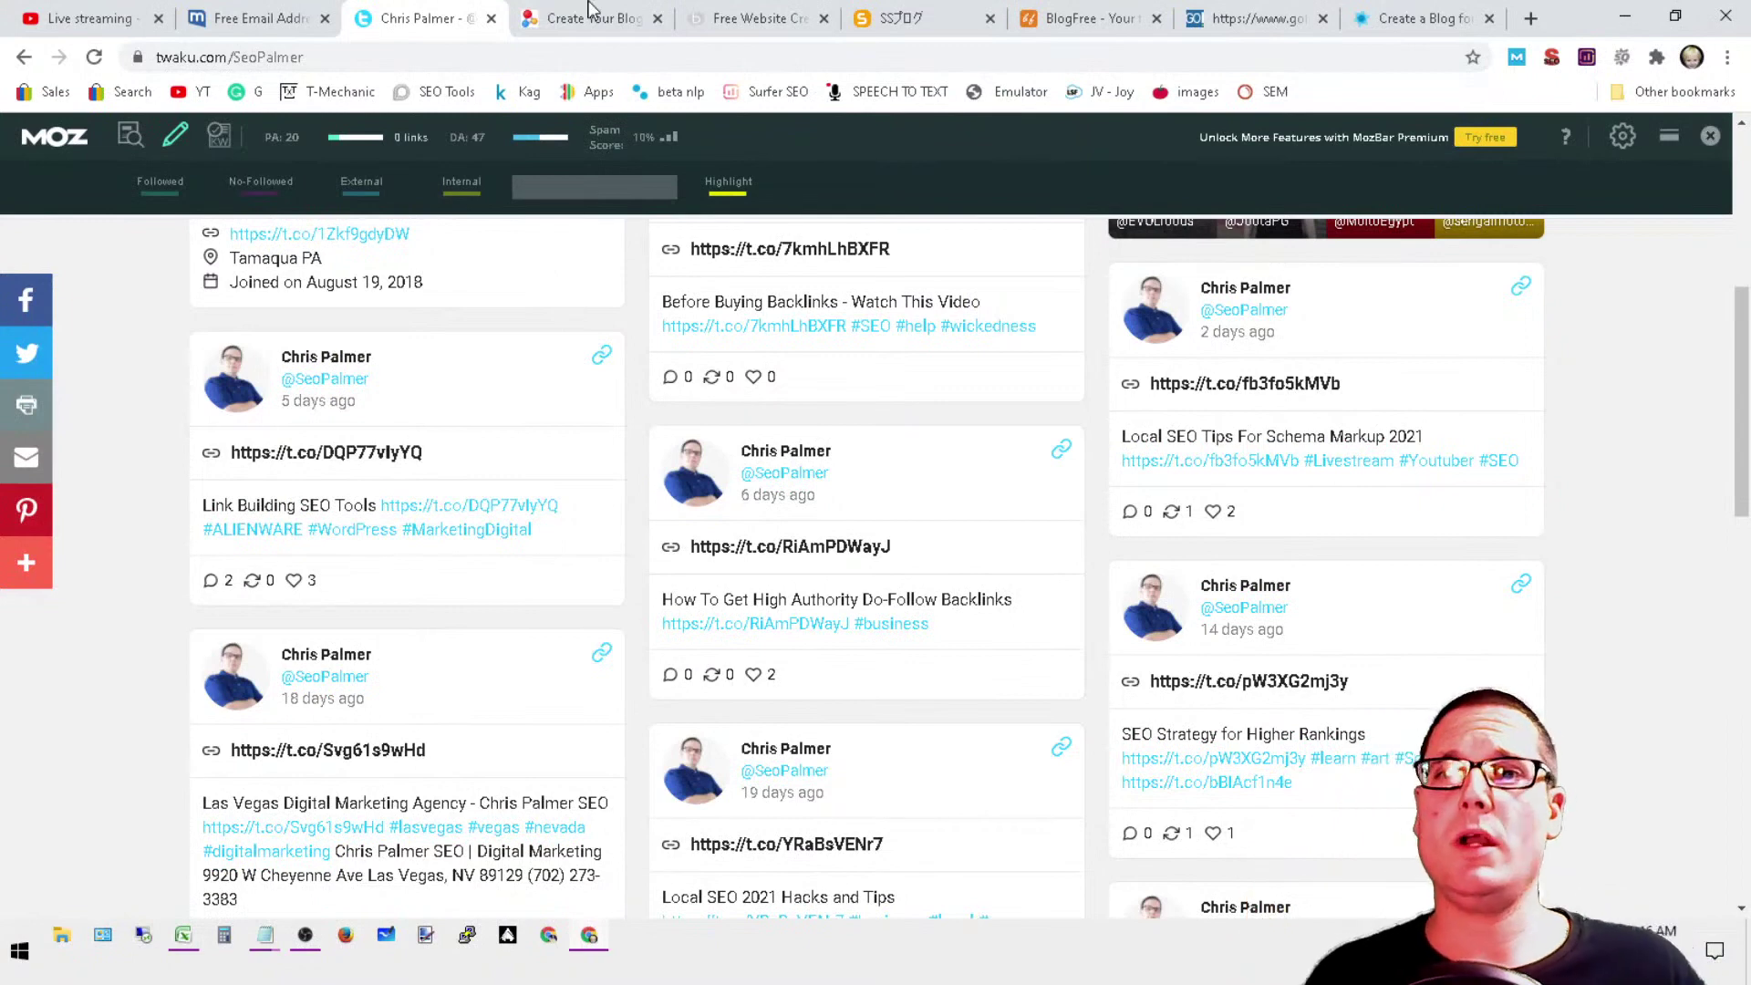
left_click(491, 19)
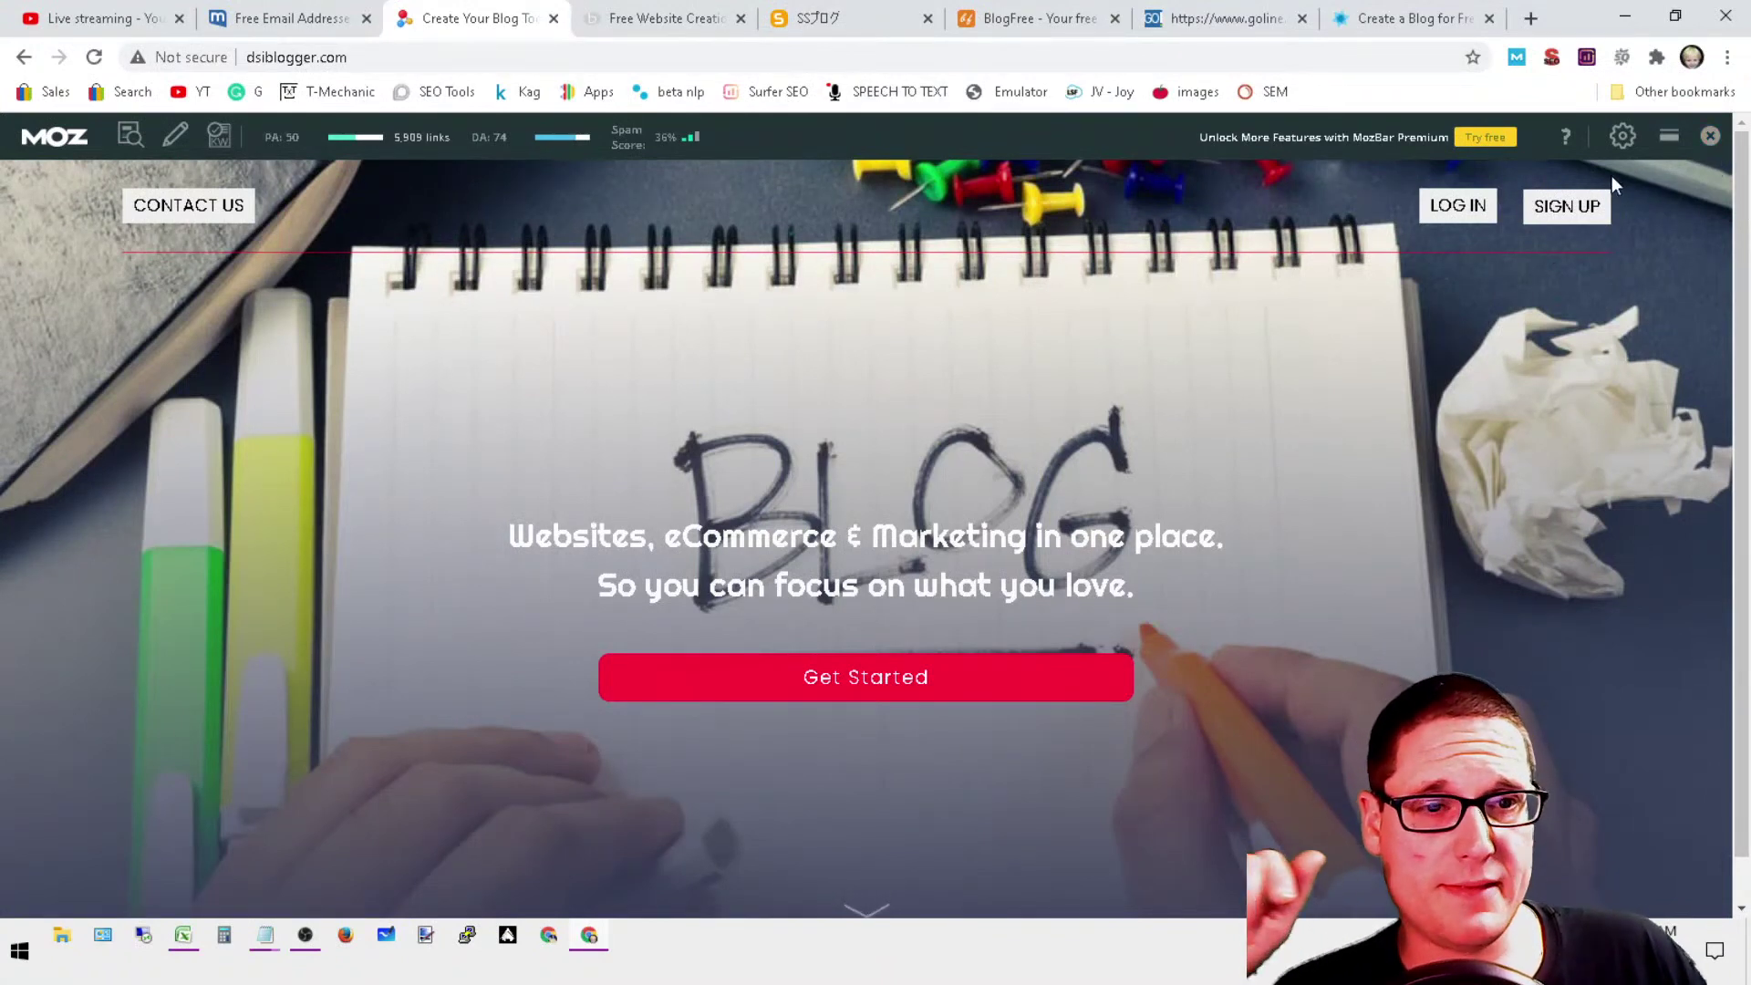
Step: Open the Sign Up form from DSIBlogger's home page
scroll(1569, 255, "down", 1)
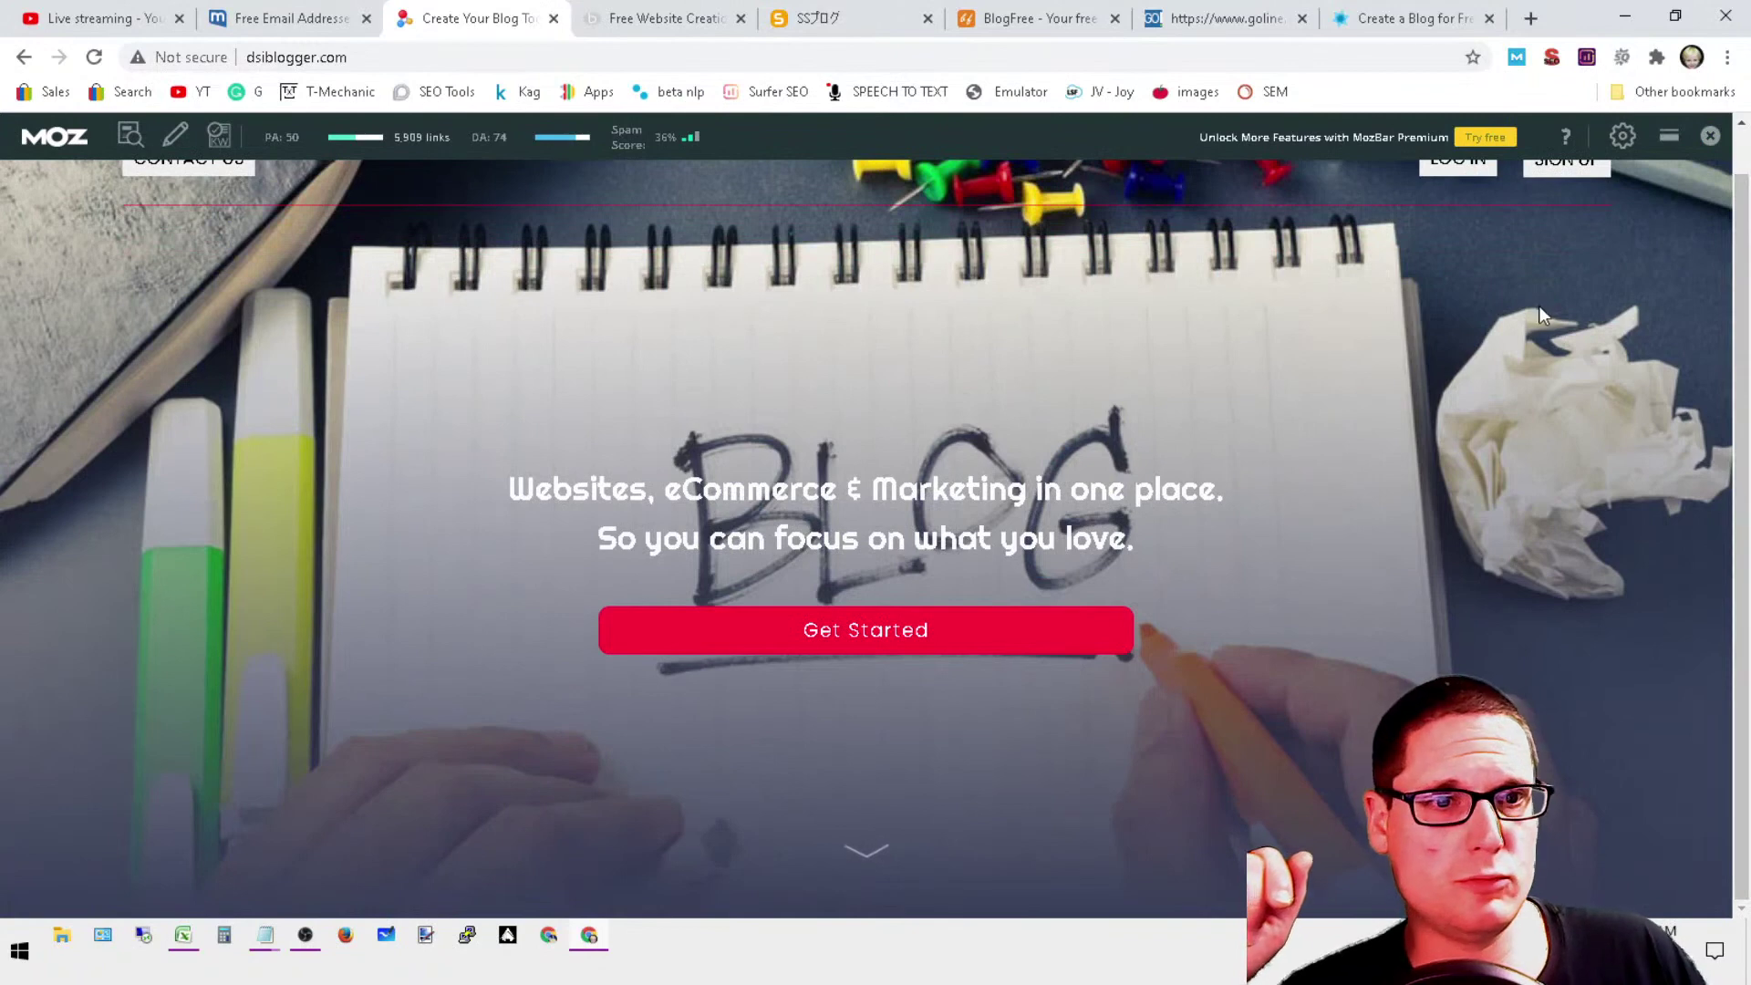
scroll(1502, 484, "up", 1)
left_click(1574, 215)
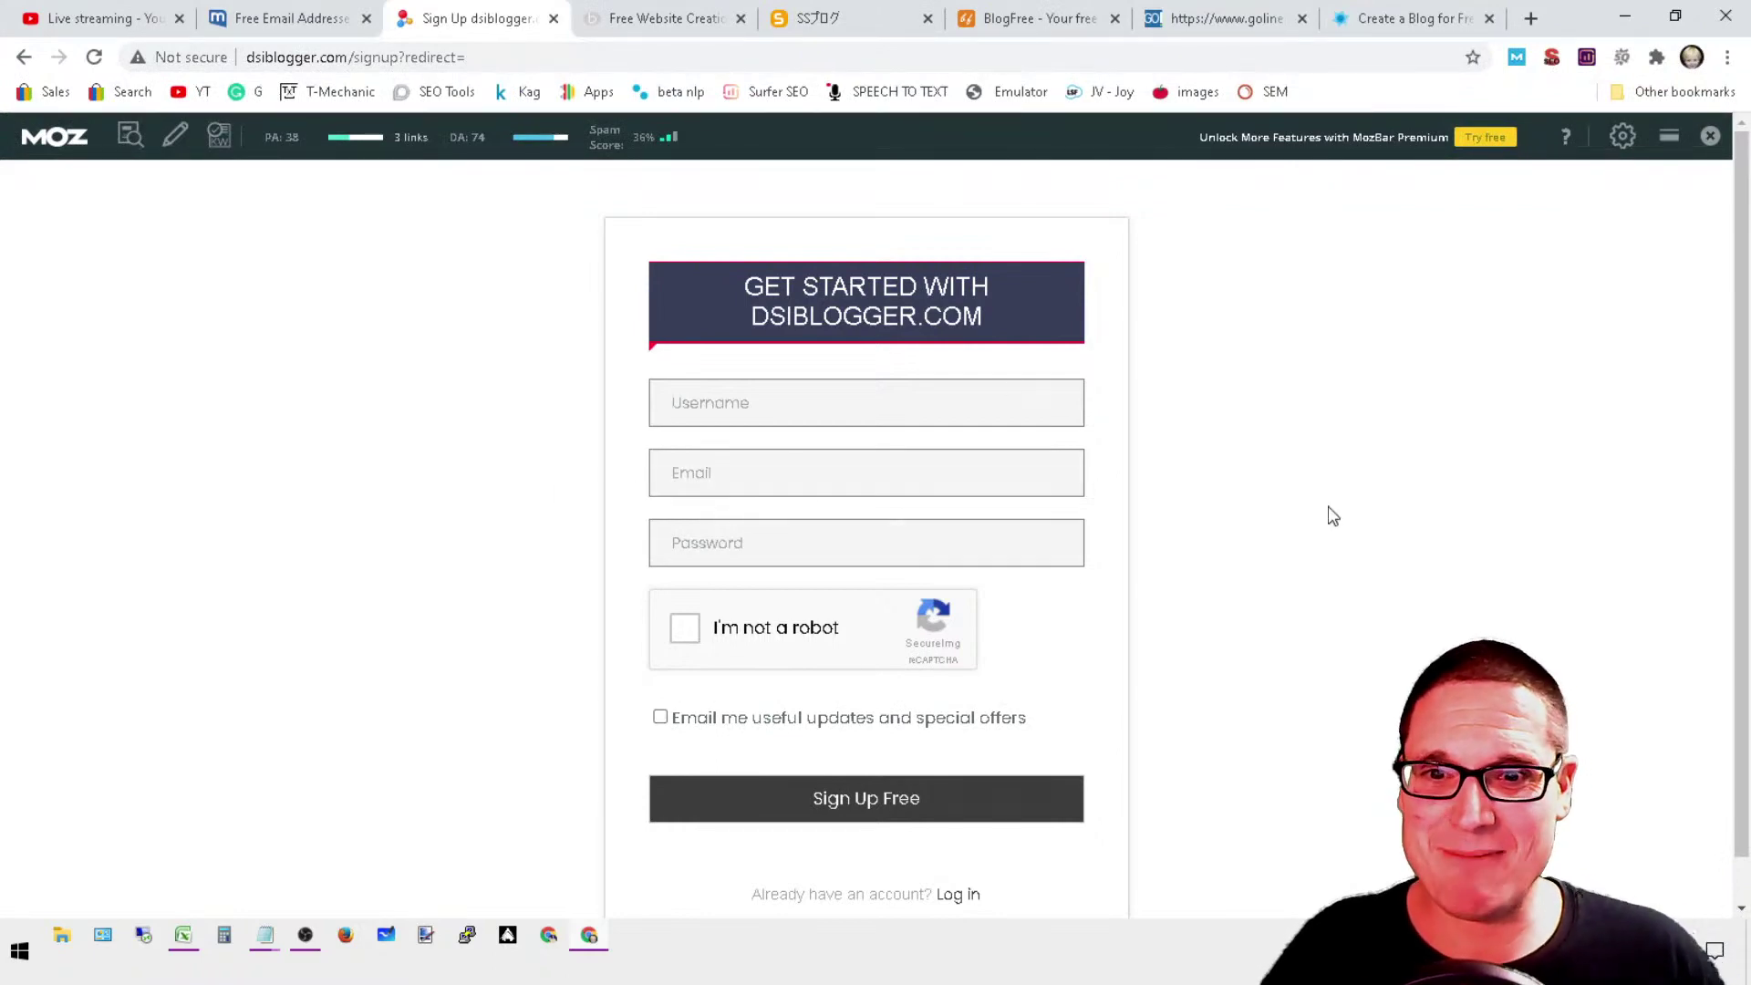
Step: Enter the username seotesters and correct the account e-mail in the sign-up form
type("seotesters")
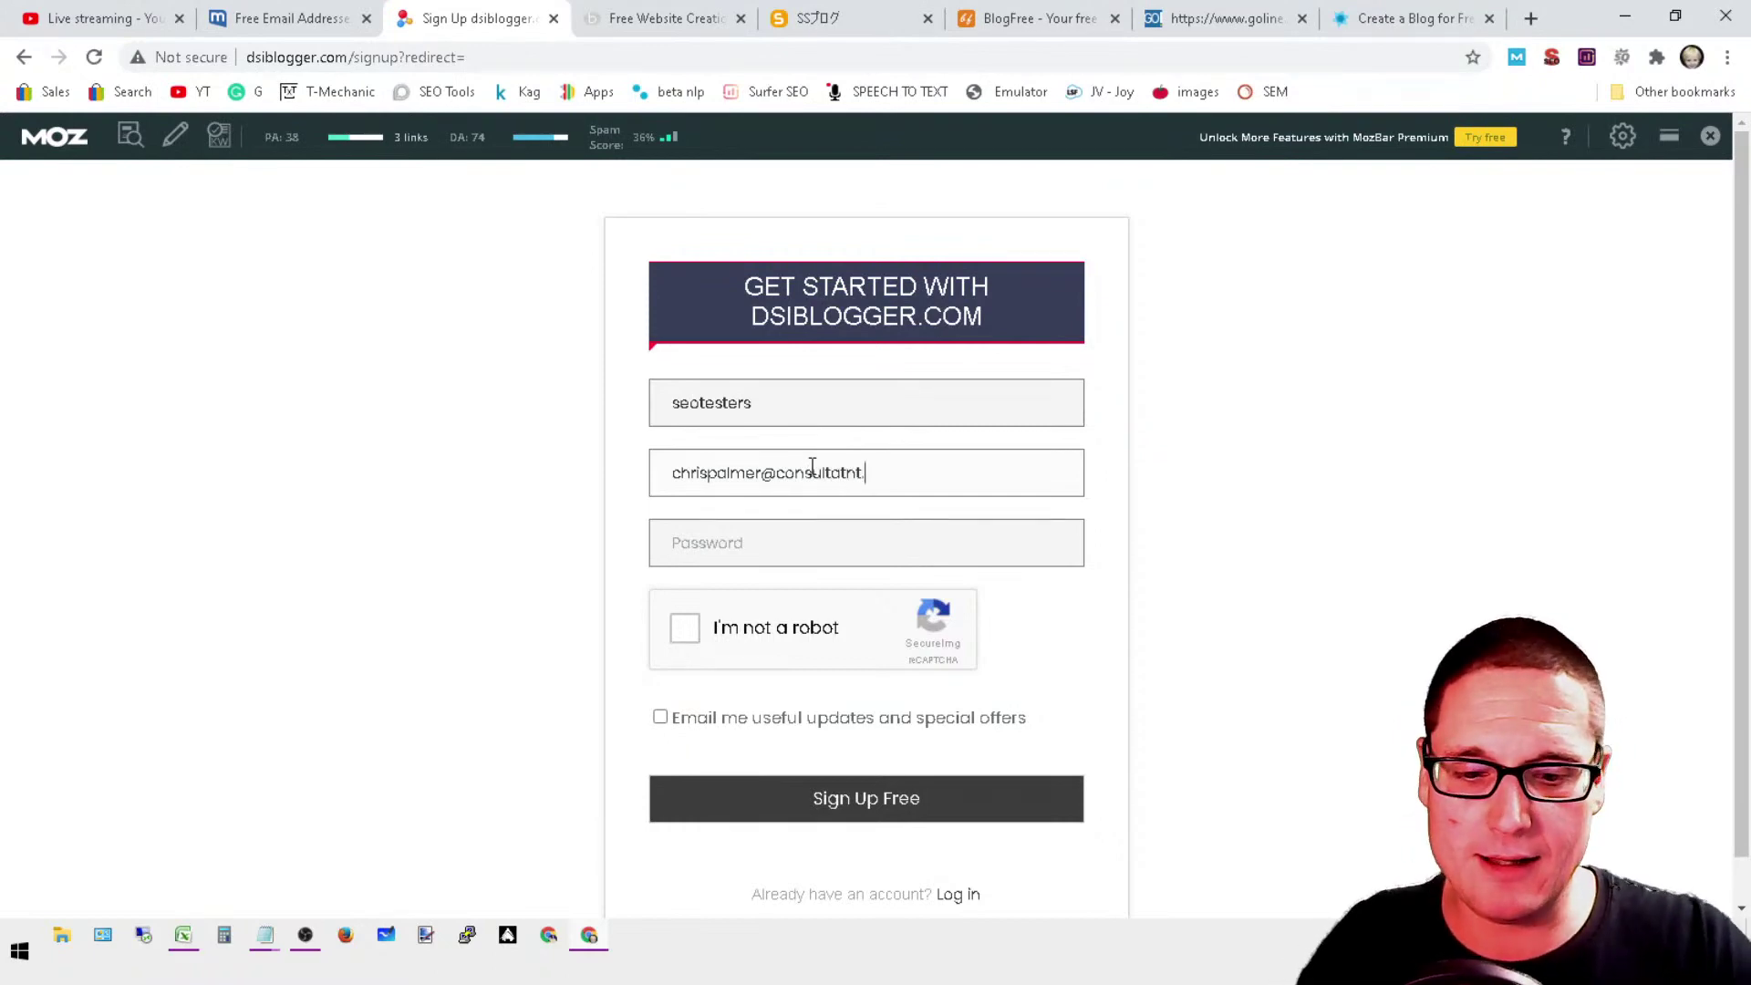
left_click(863, 474)
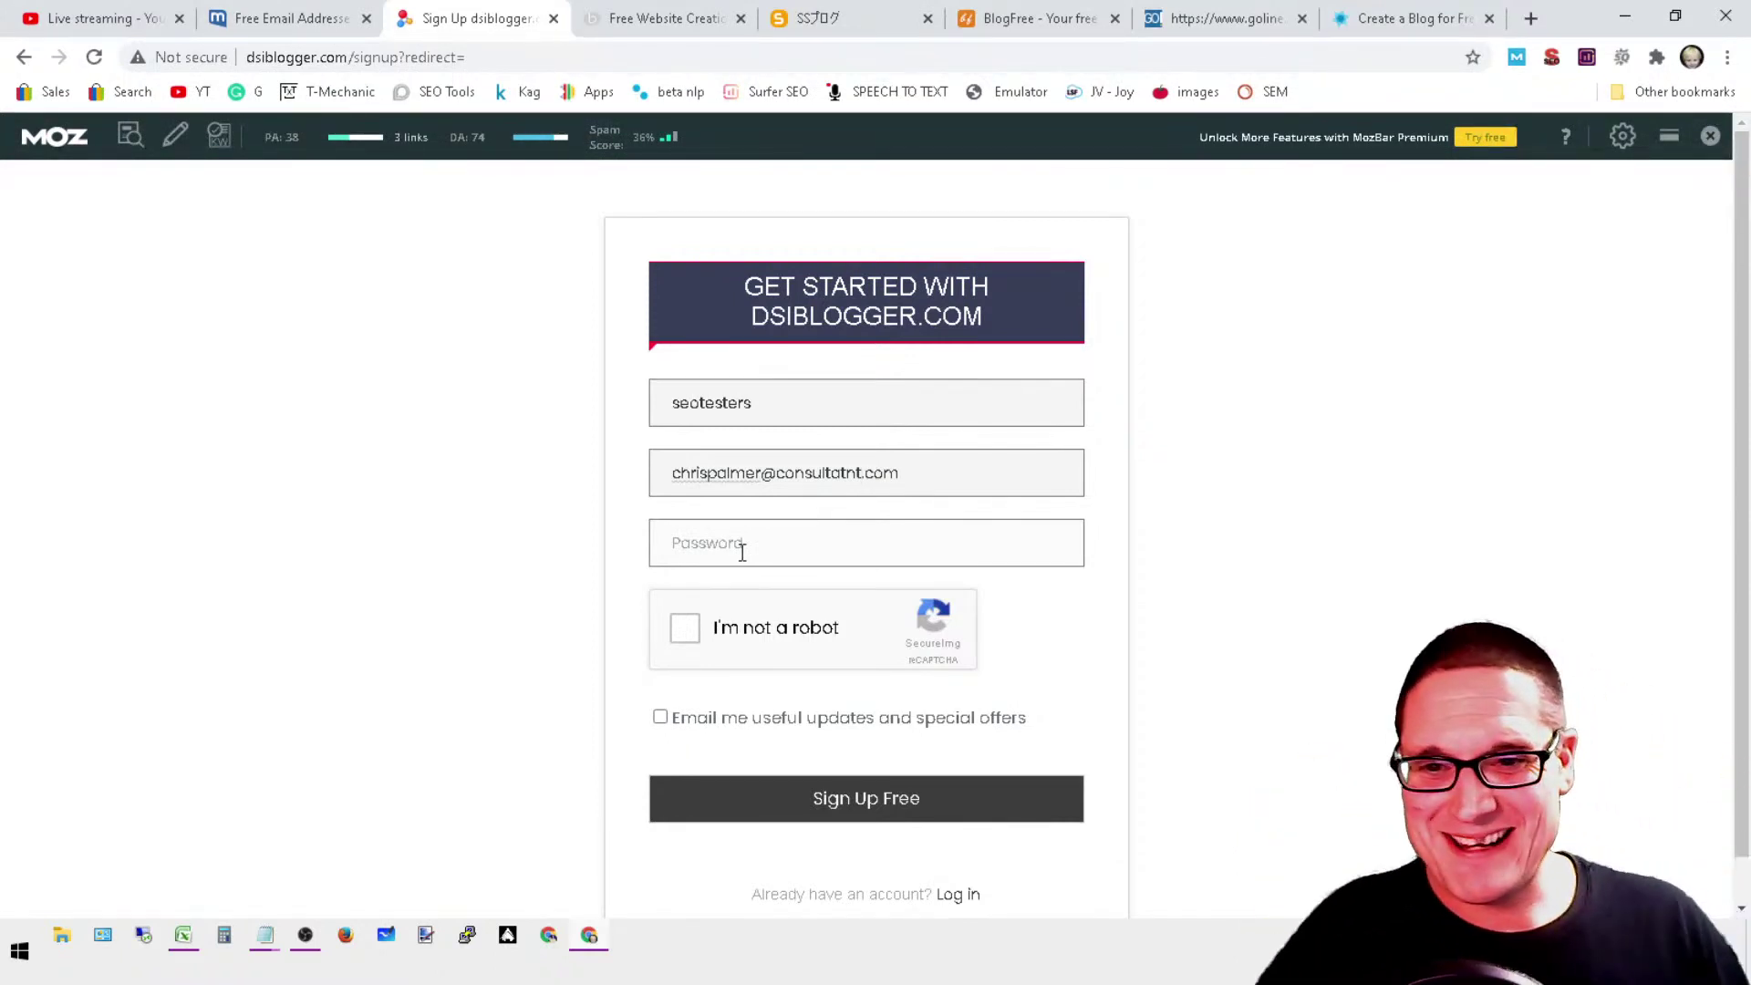
type("s")
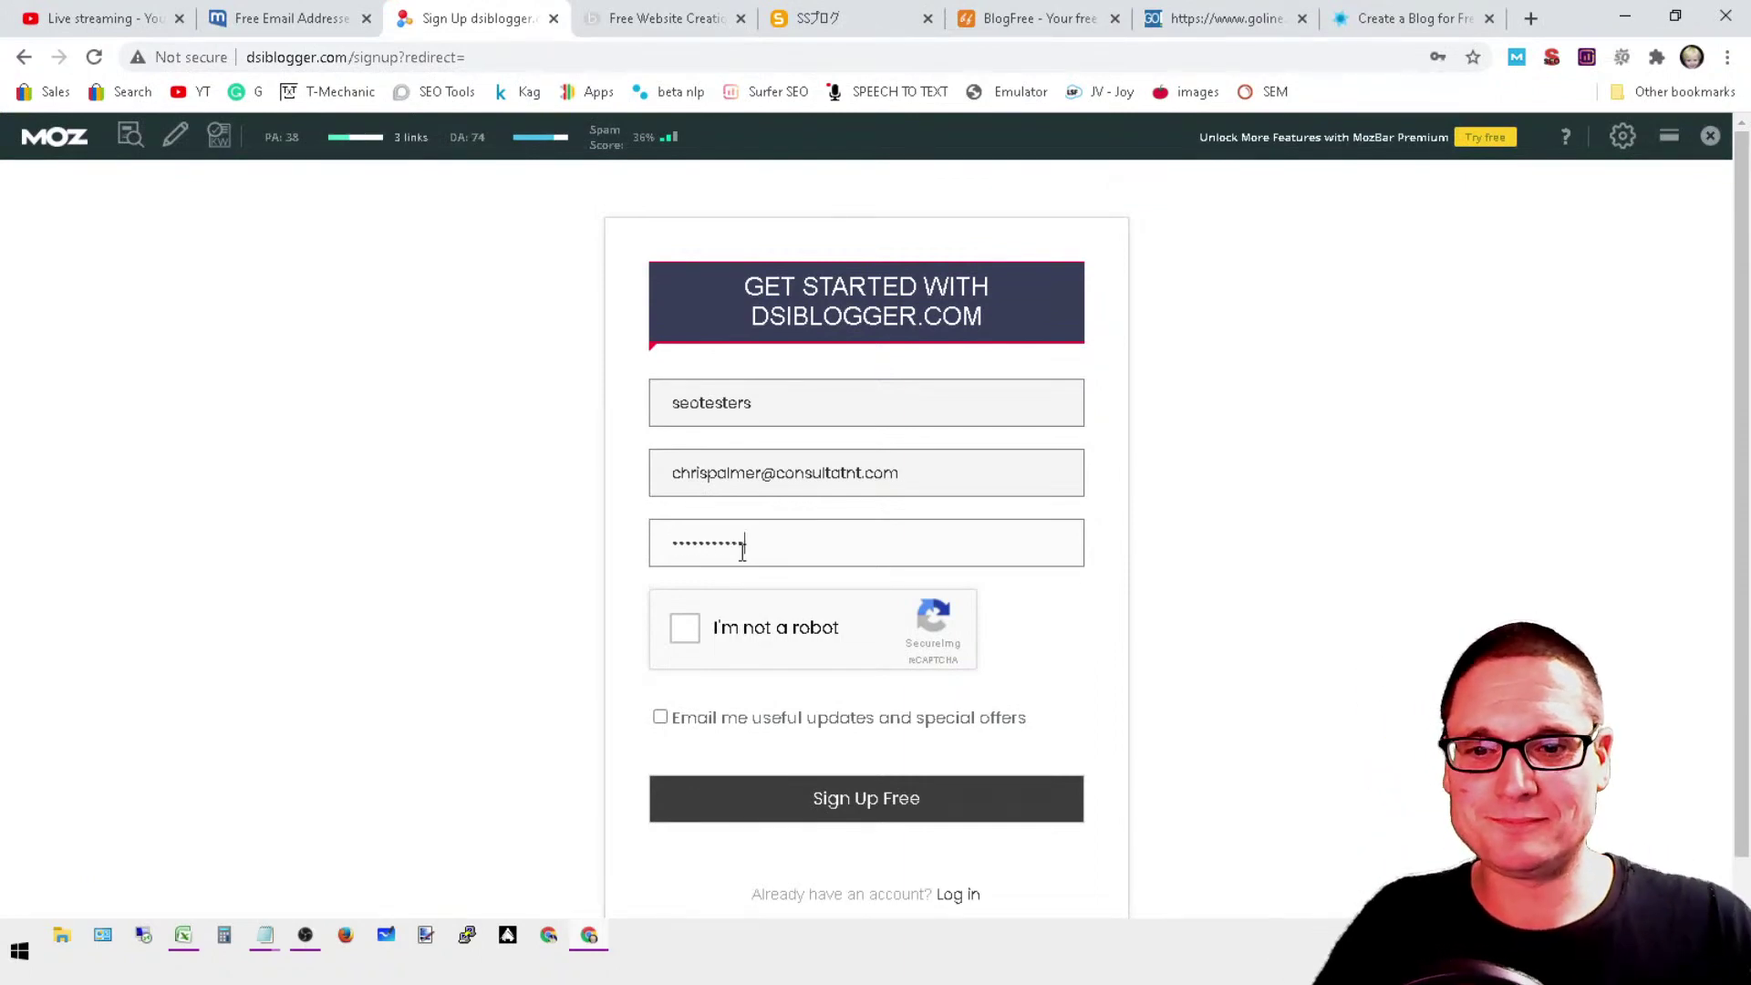
Step: Pass the reCAPTCHA by selecting the four waterfall images and verifying
left_click(740, 627)
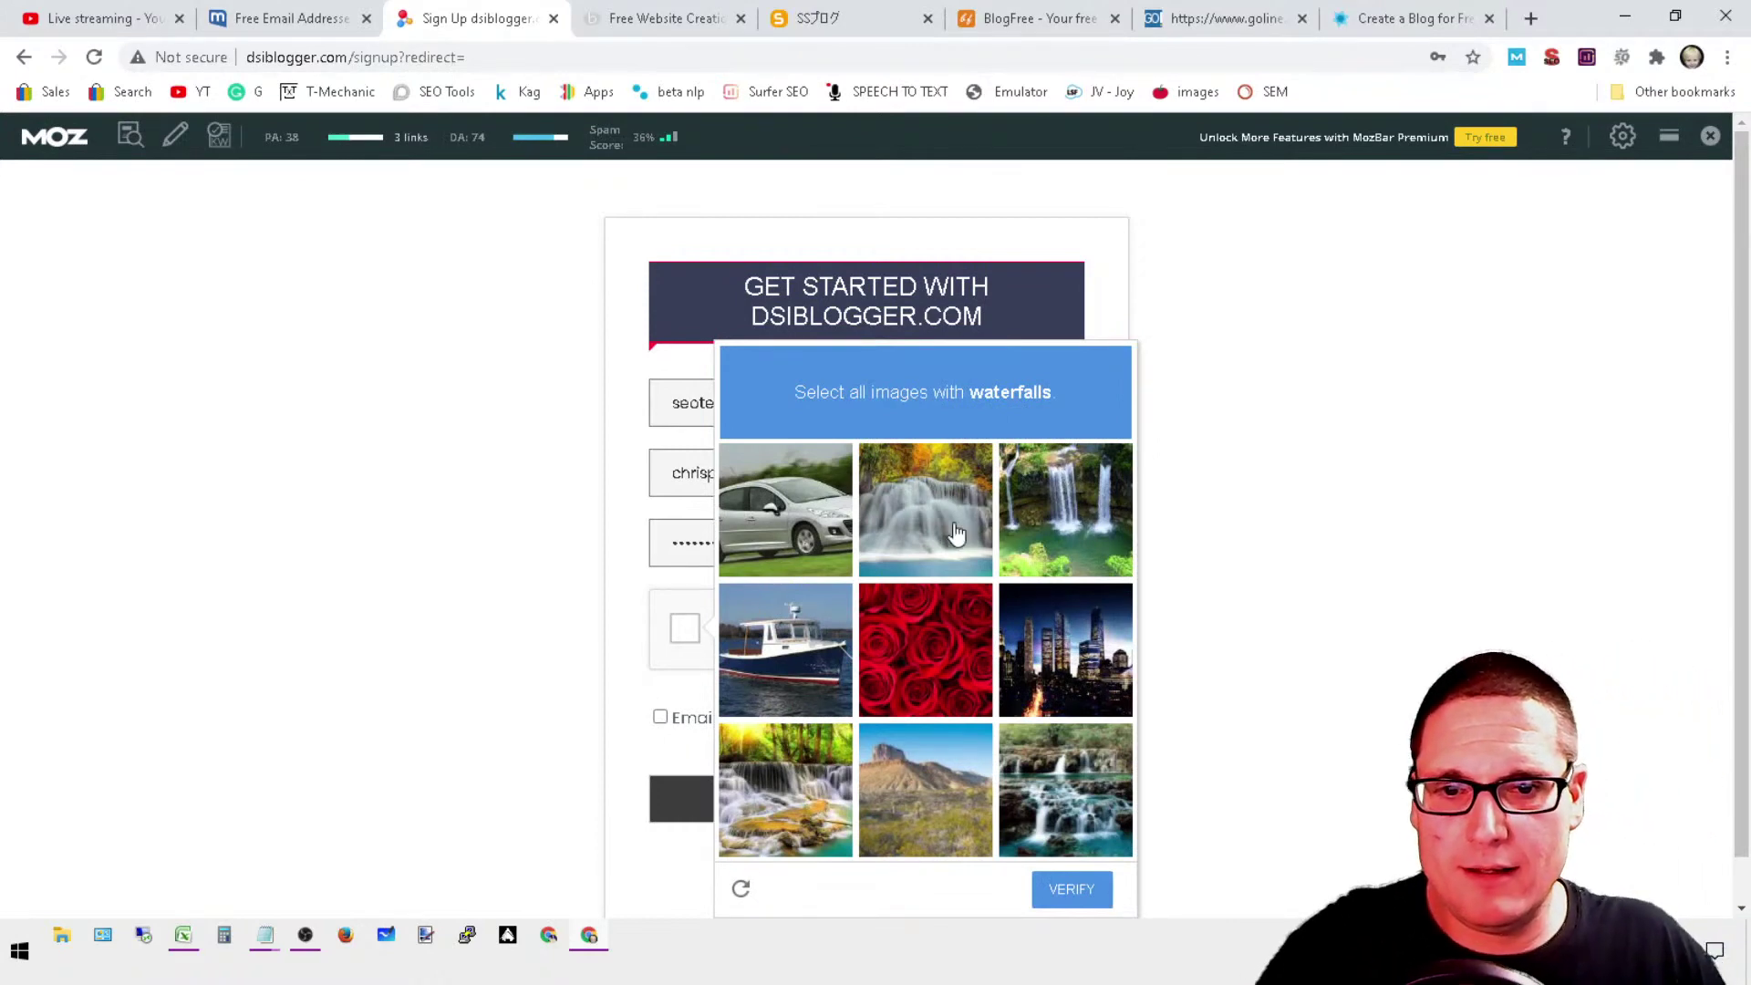
left_click(974, 503)
left_click(1067, 552)
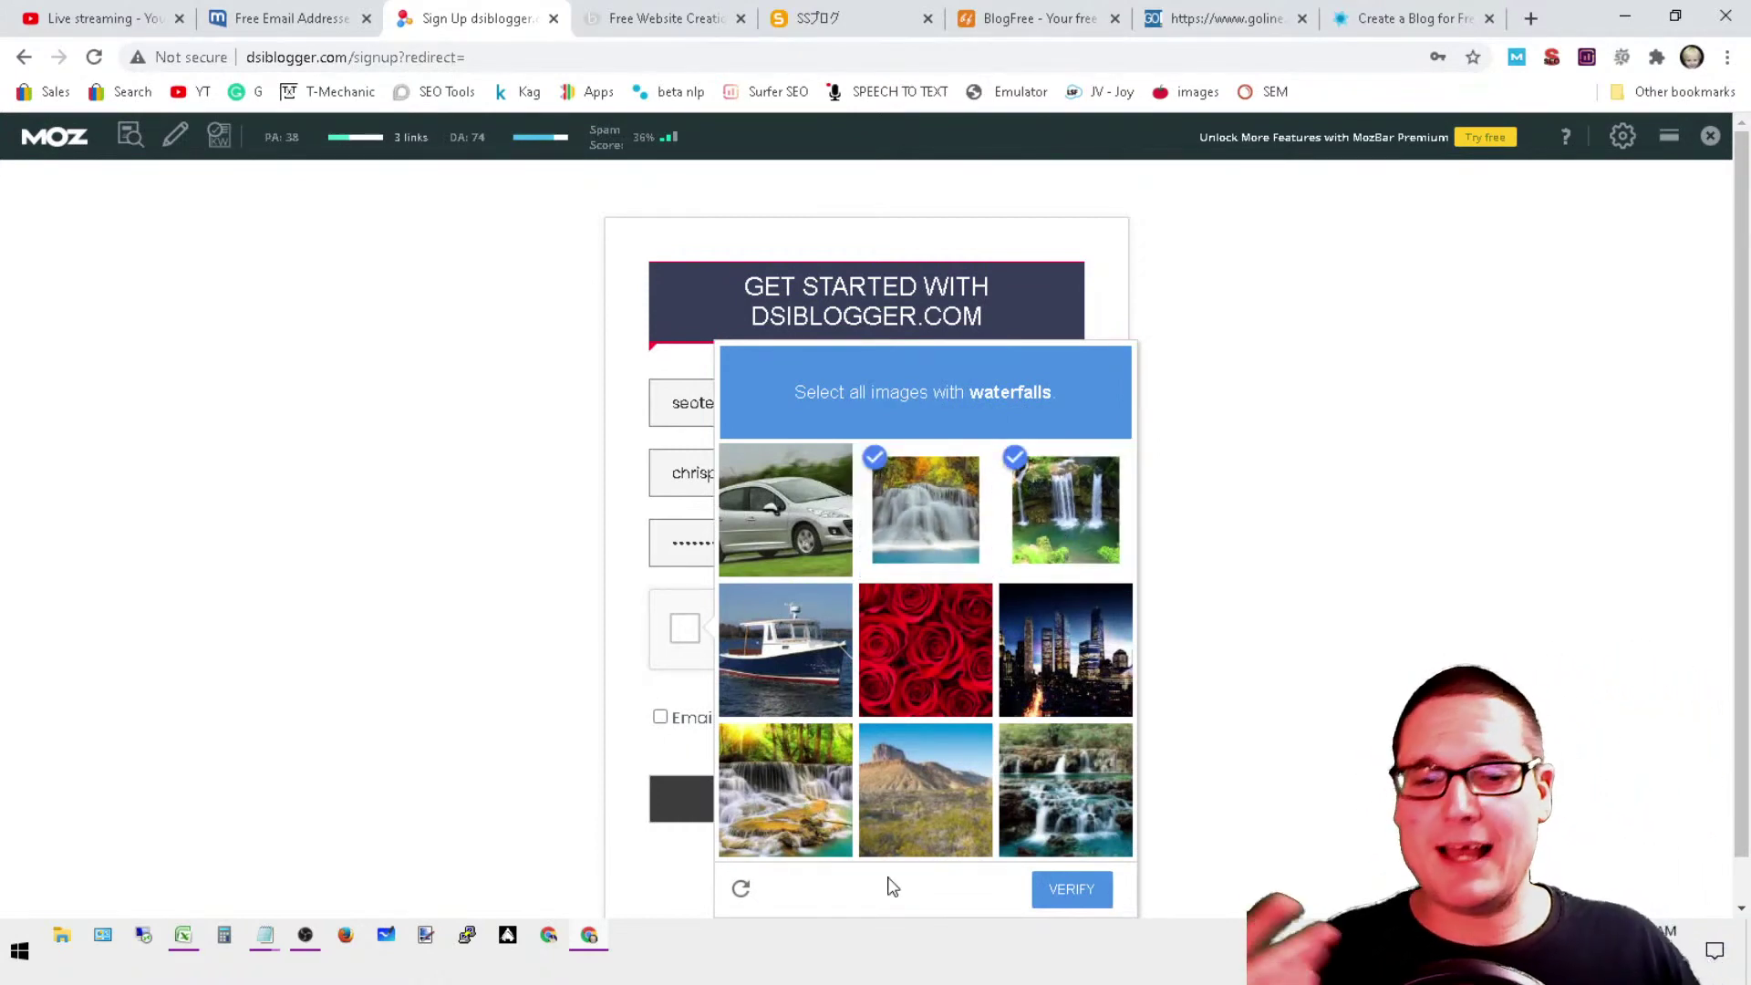
left_click(1105, 800)
left_click(820, 810)
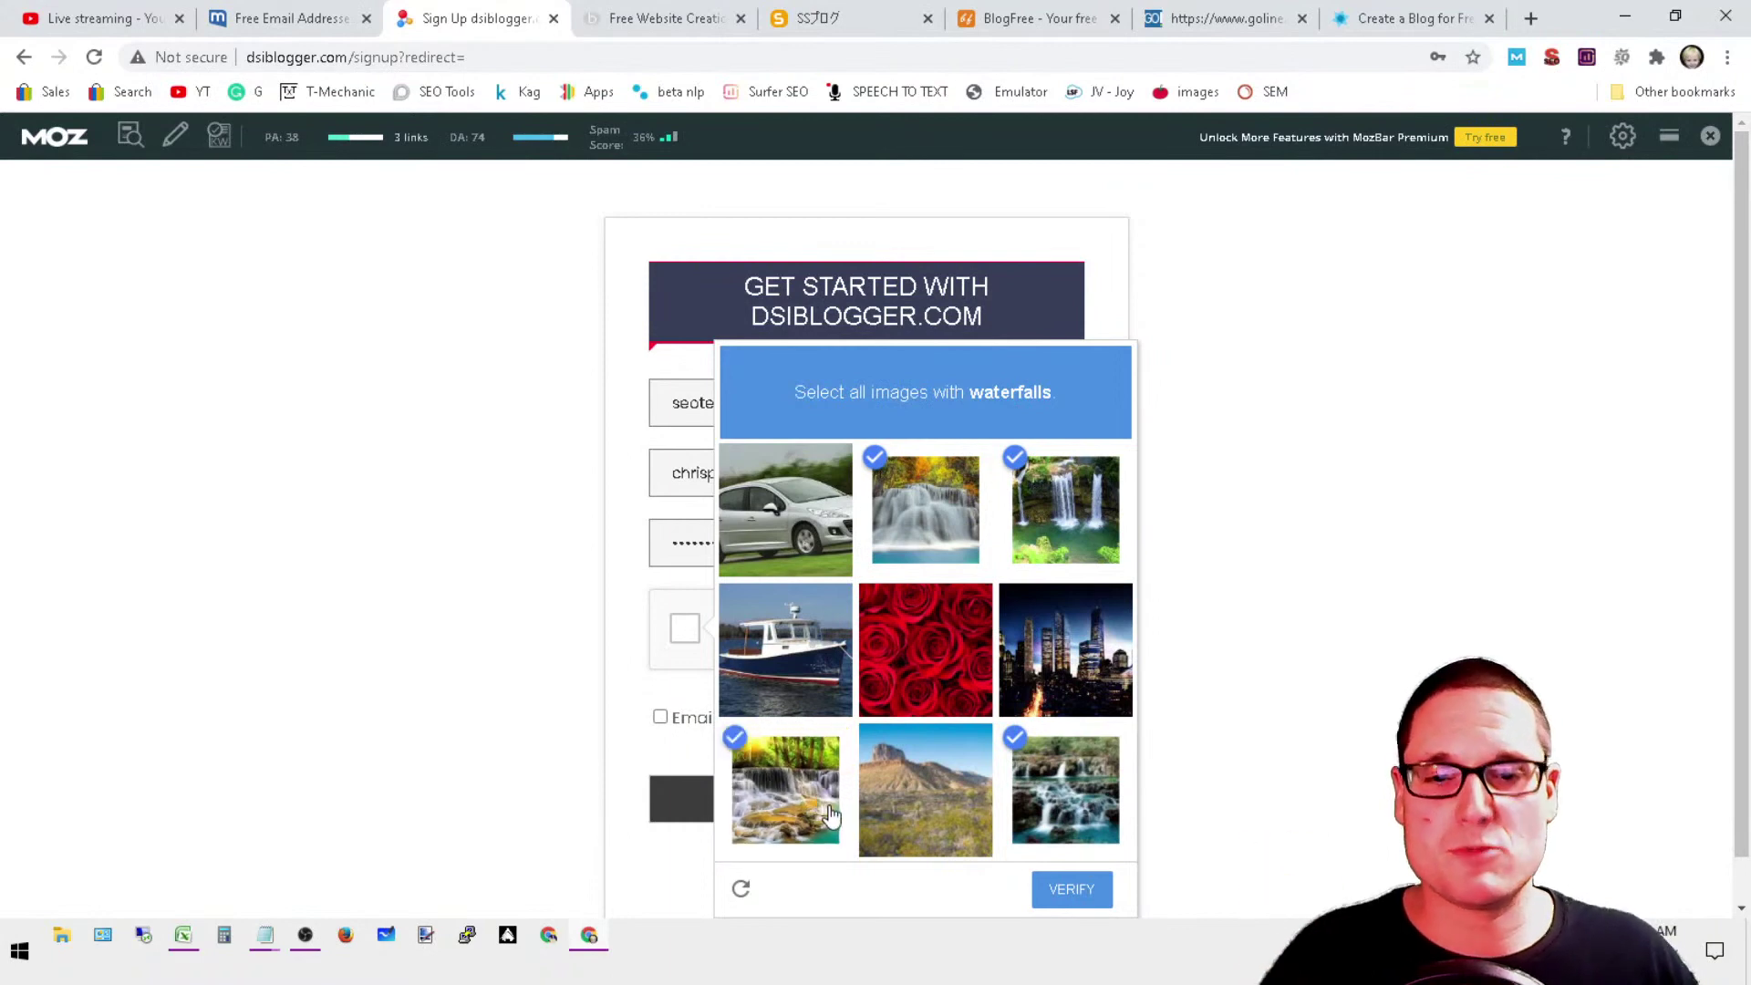
left_click(1069, 890)
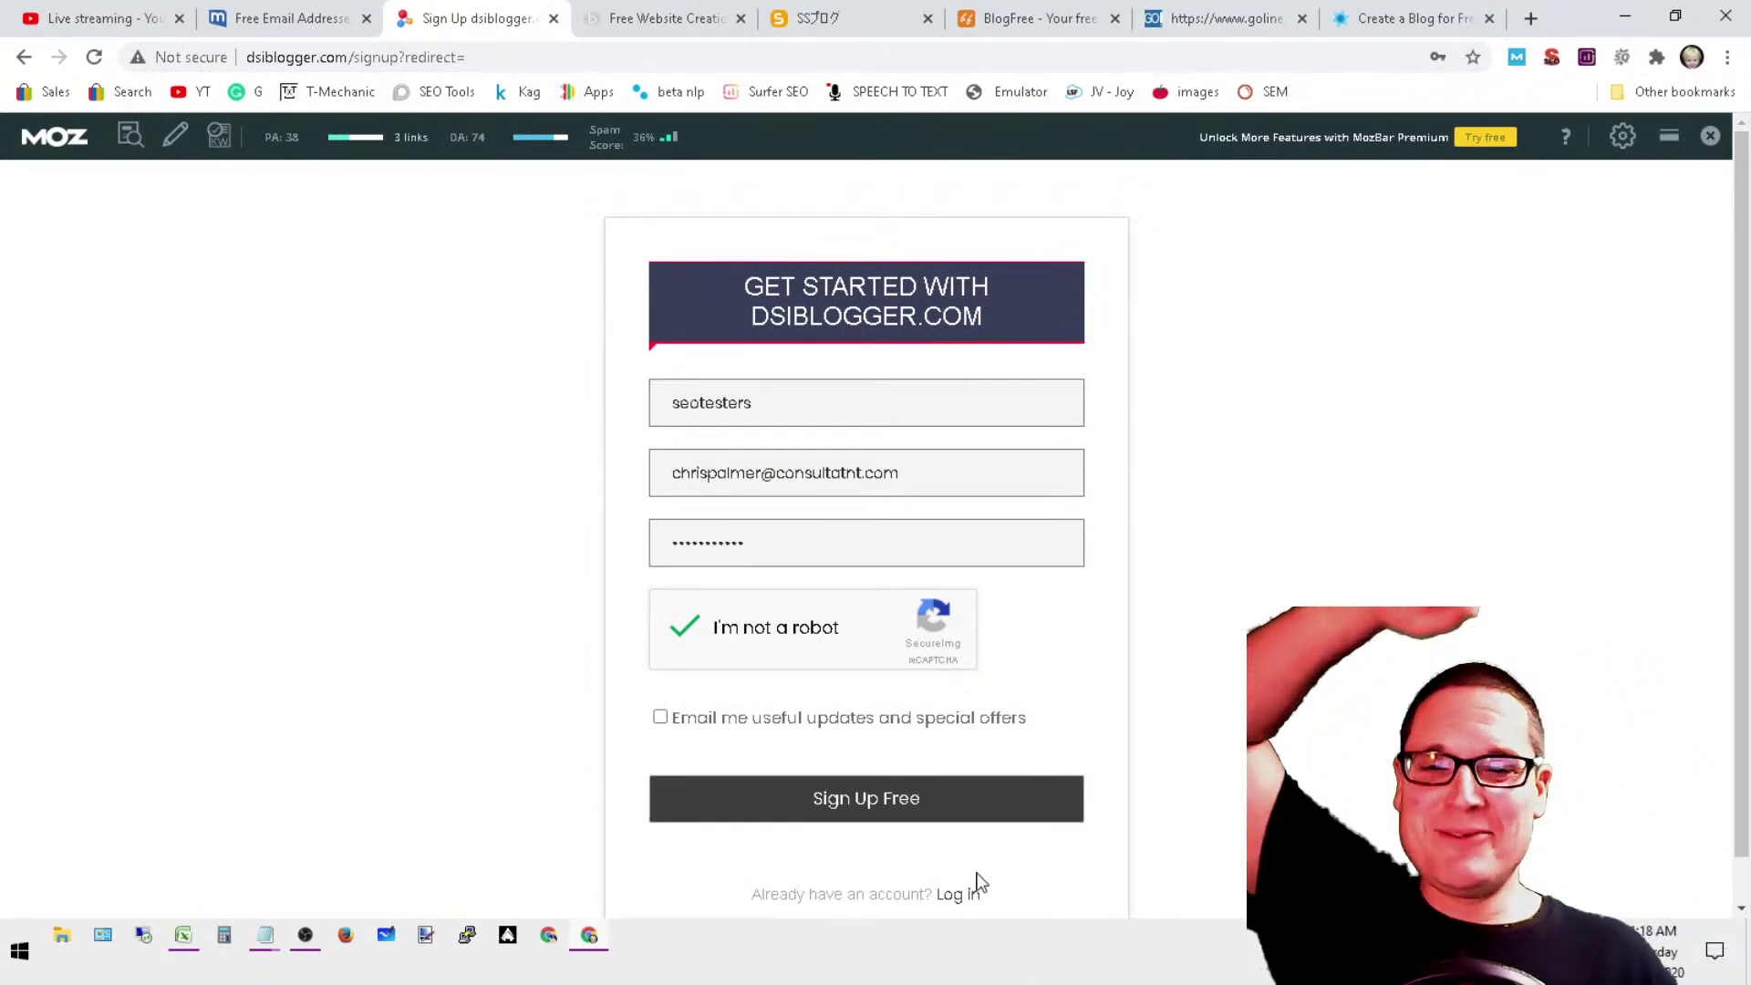
Step: Submit Sign Up Free, decline saving the password, and reach the seotesters.dsiblogger.com dashboard
left_click(919, 813)
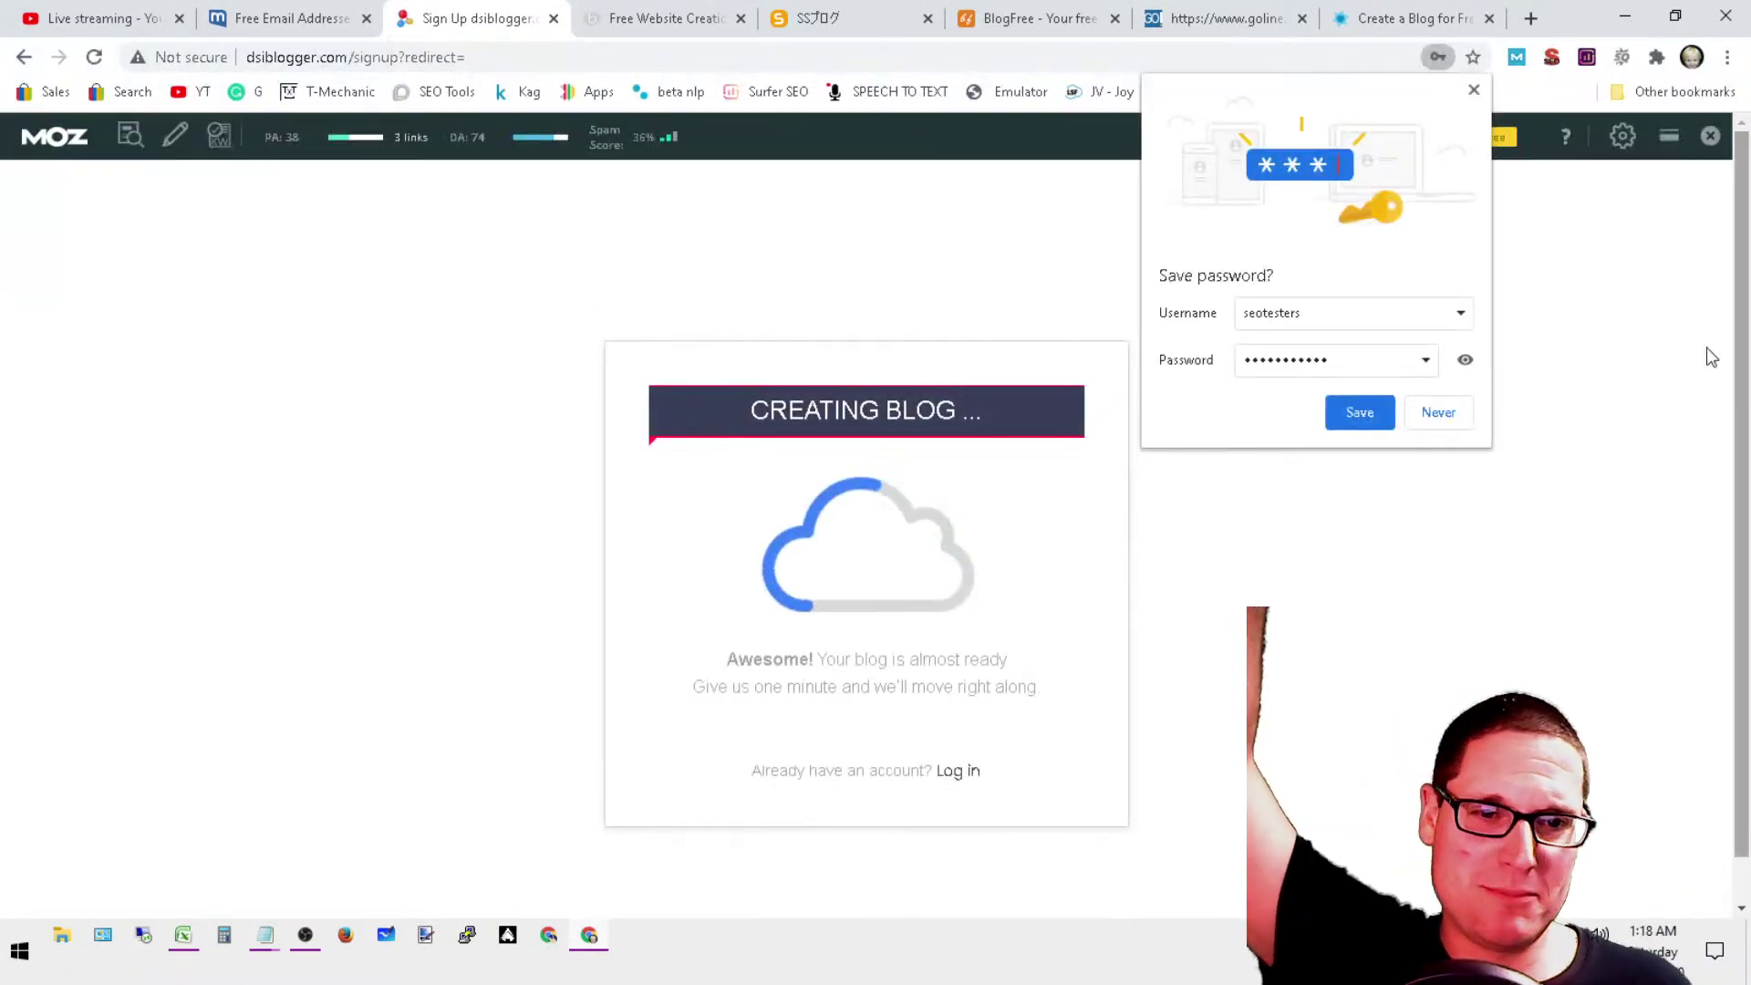
left_click(1428, 414)
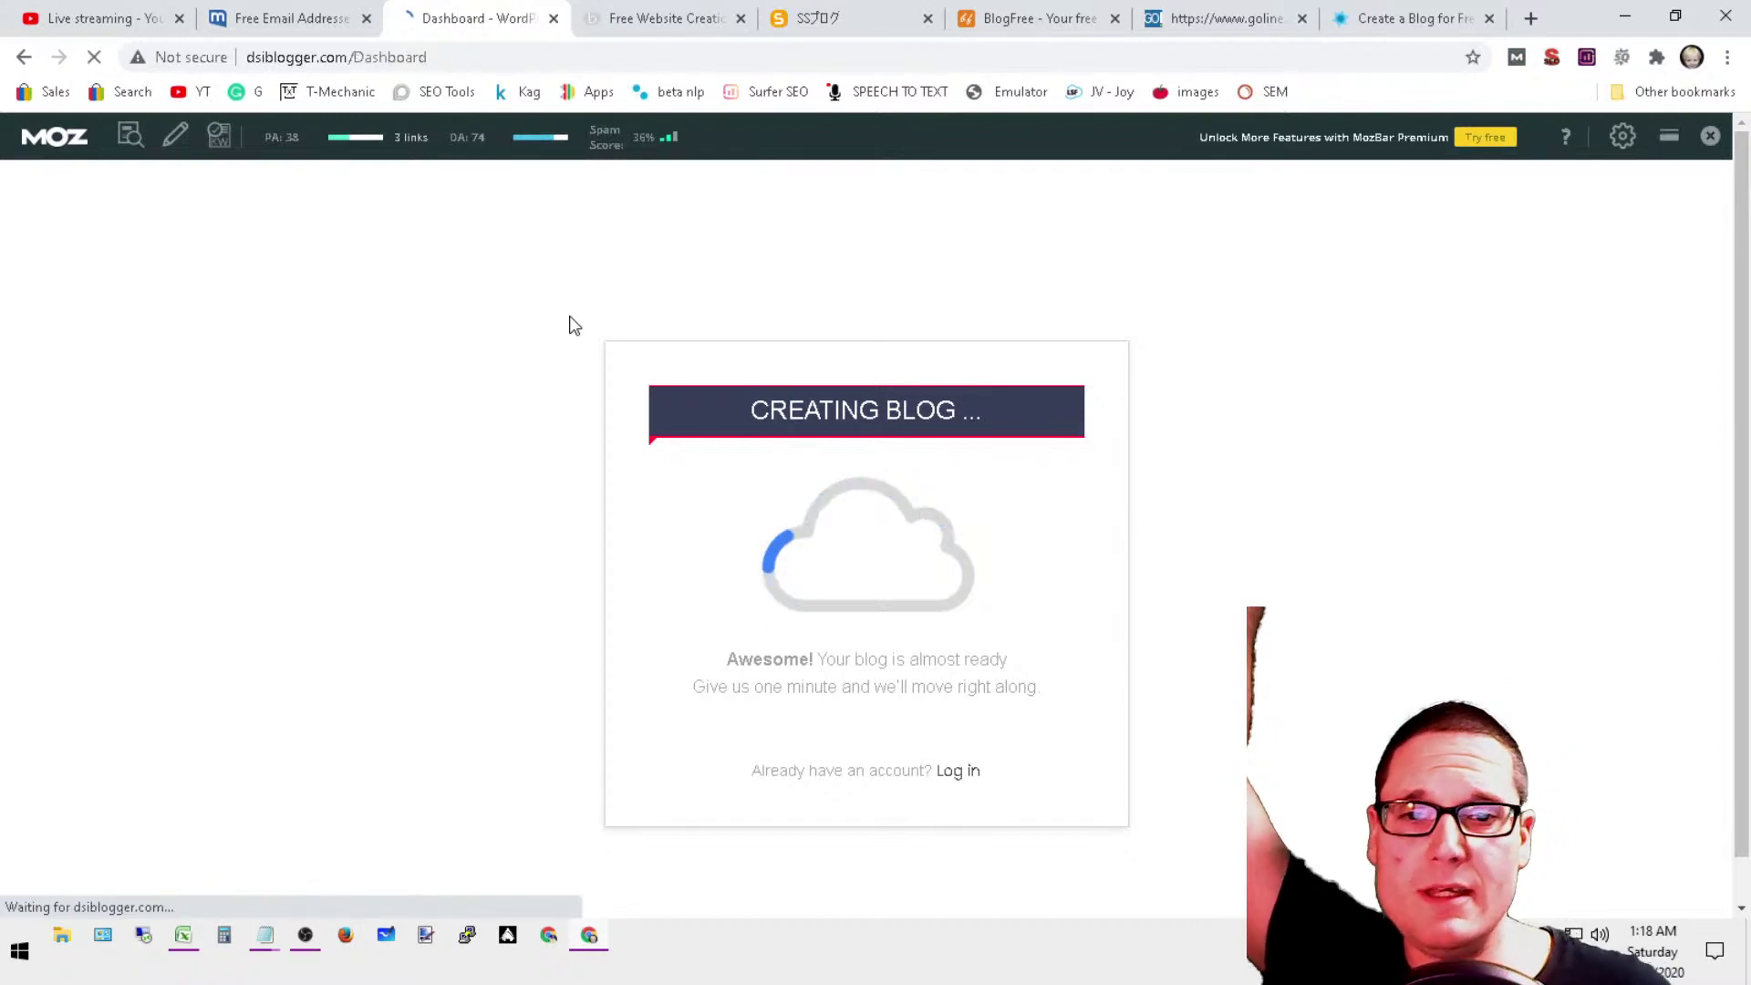
mouse_move(429, 178)
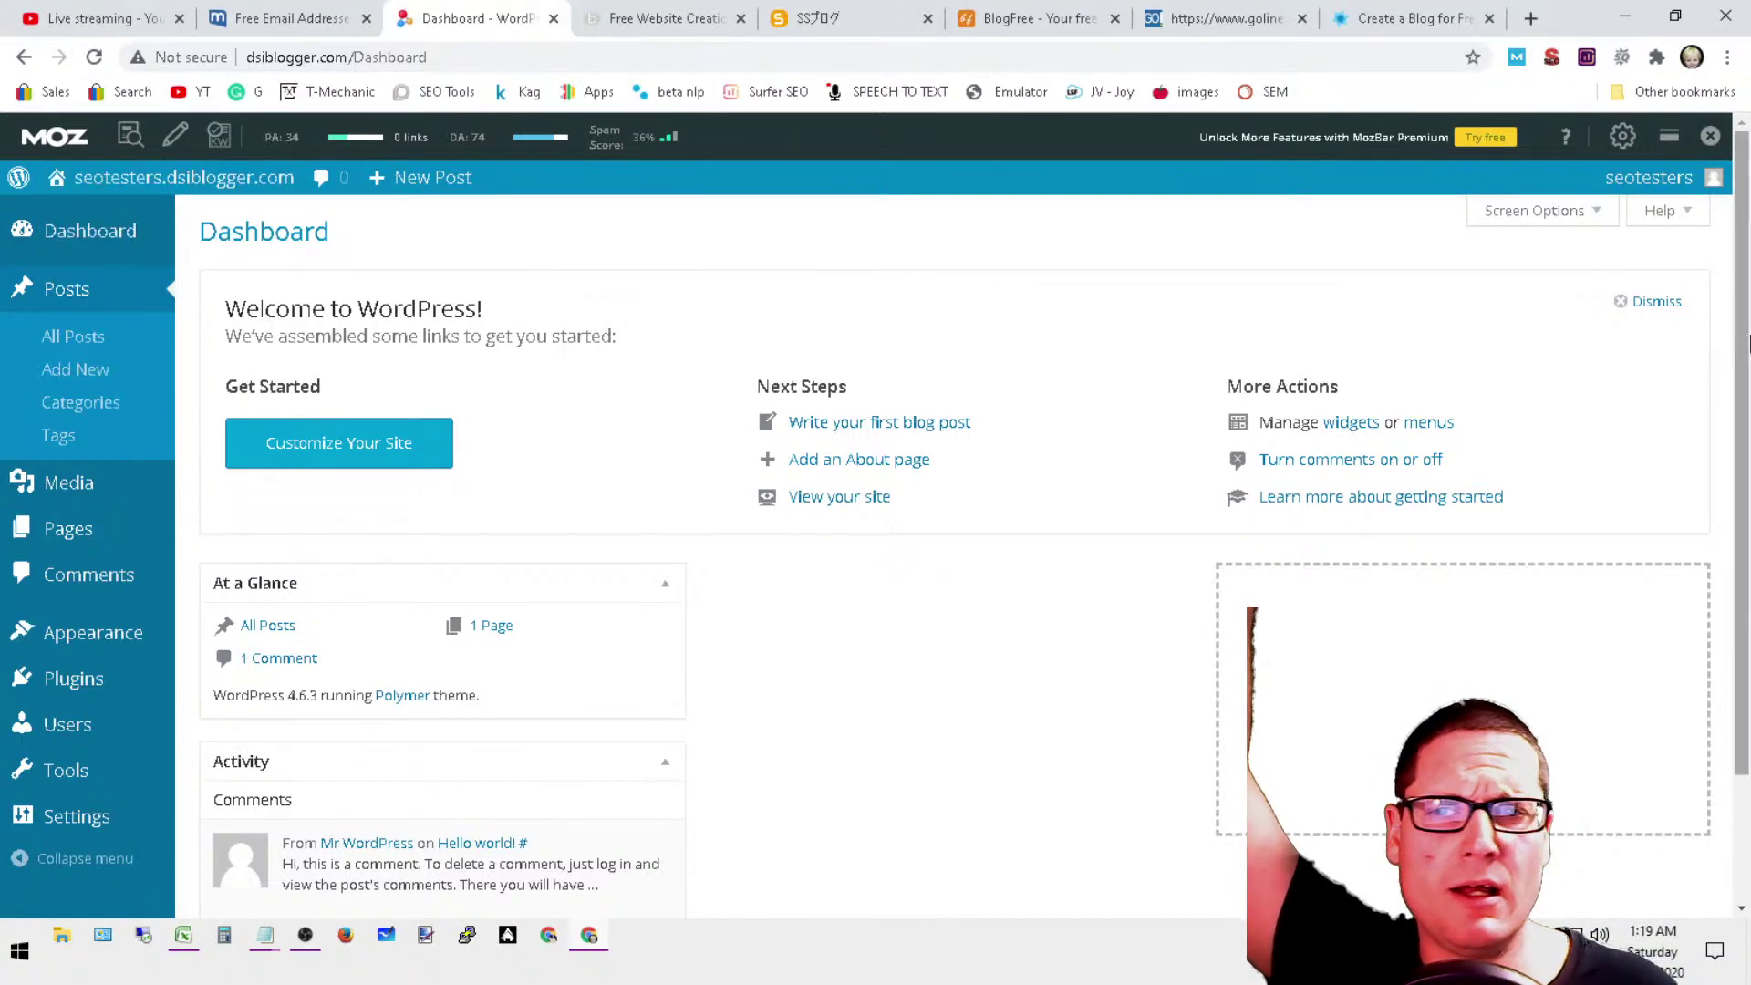
left_click_drag(1743, 342, 1728, 679)
scroll(1726, 674, "up", 2)
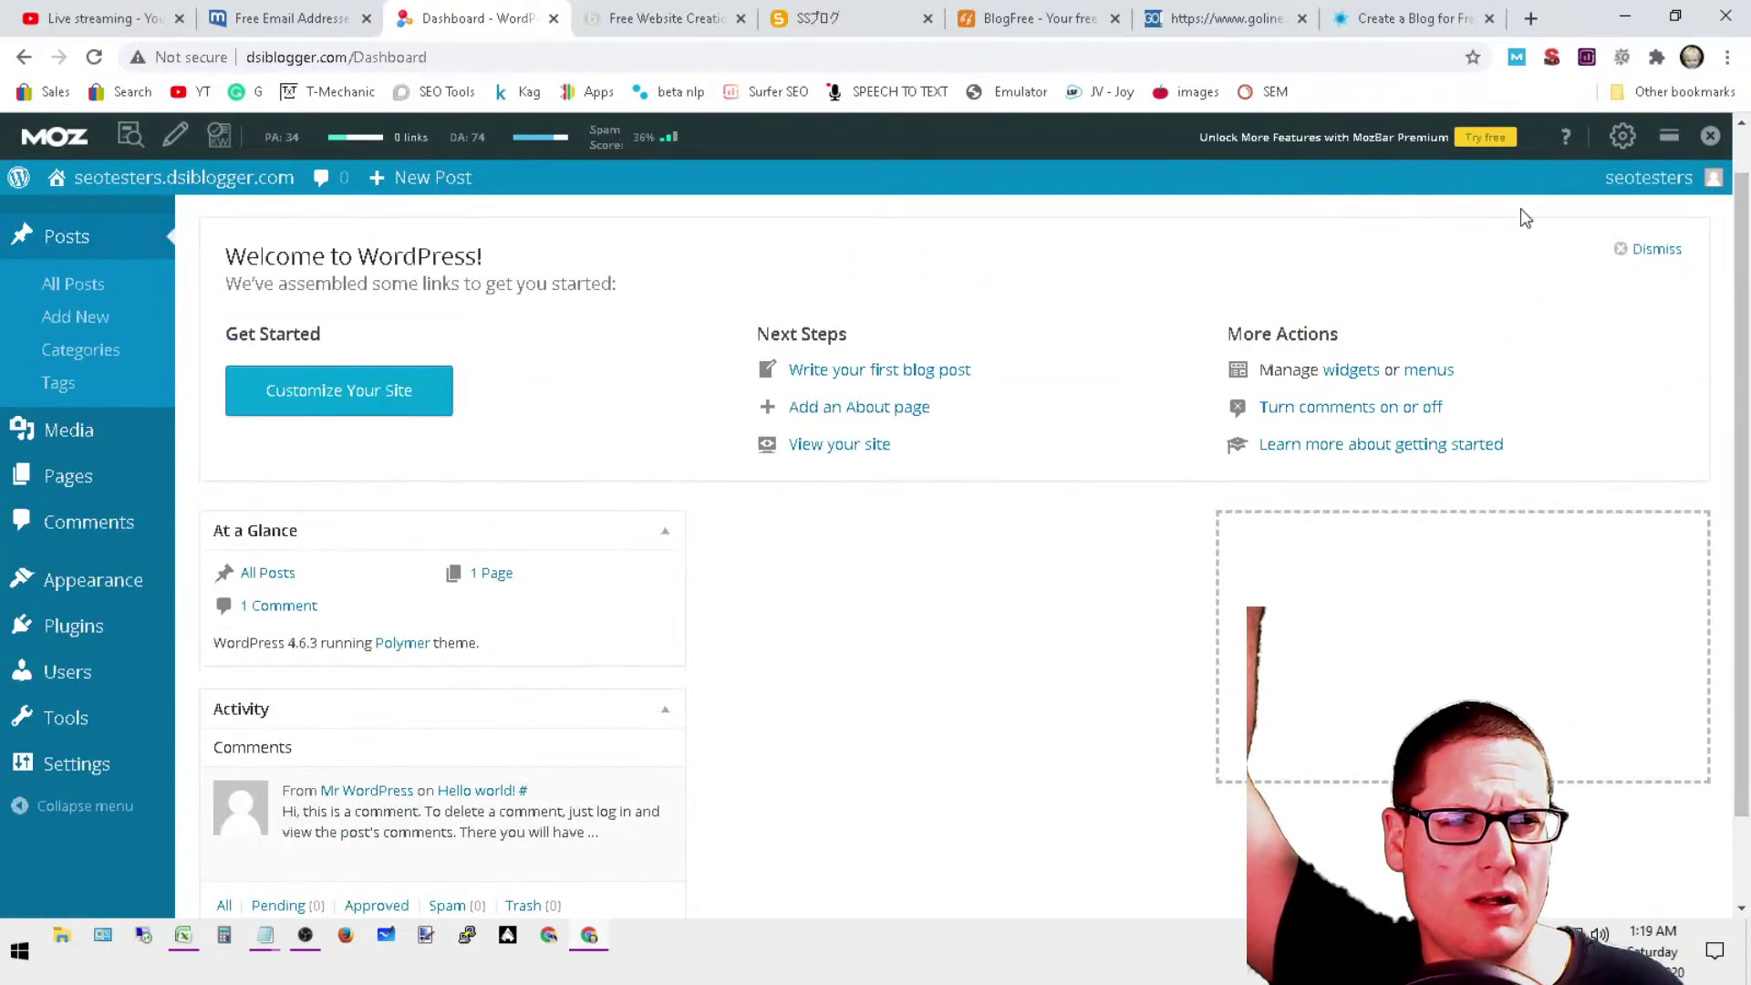
mouse_move(48, 189)
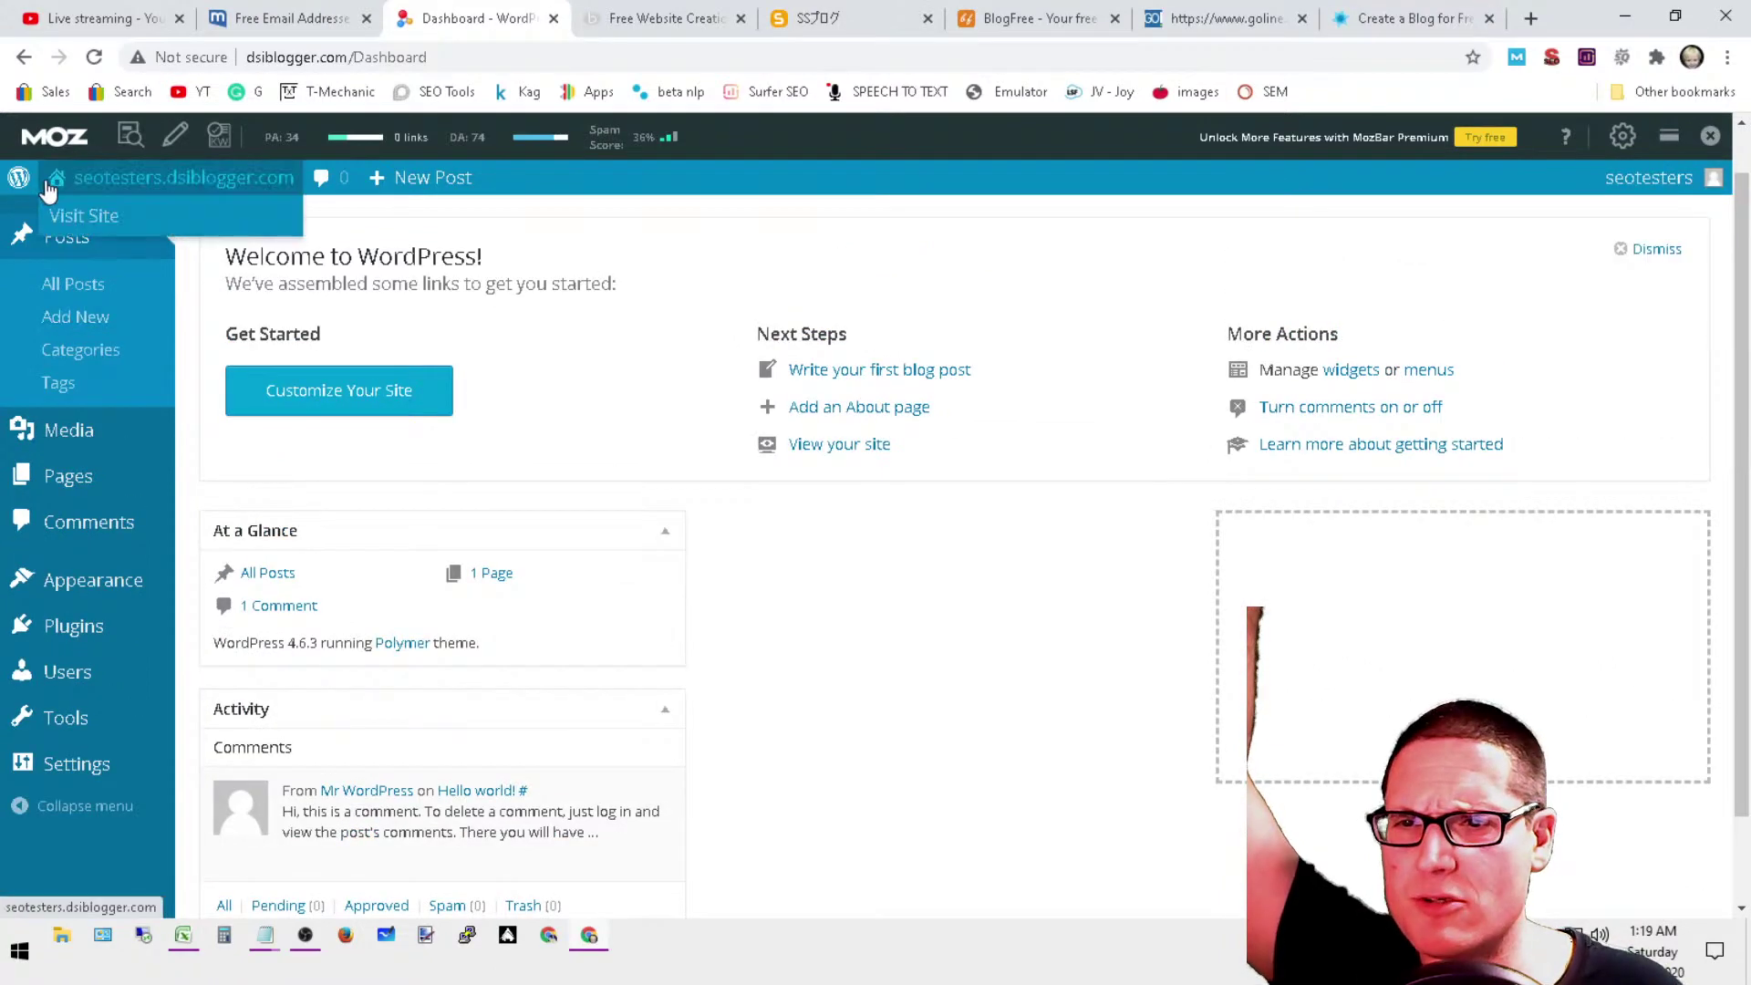
Step: View the Pages list holding only the Sample Page, and close the MozBar toolbar
left_click(88, 486)
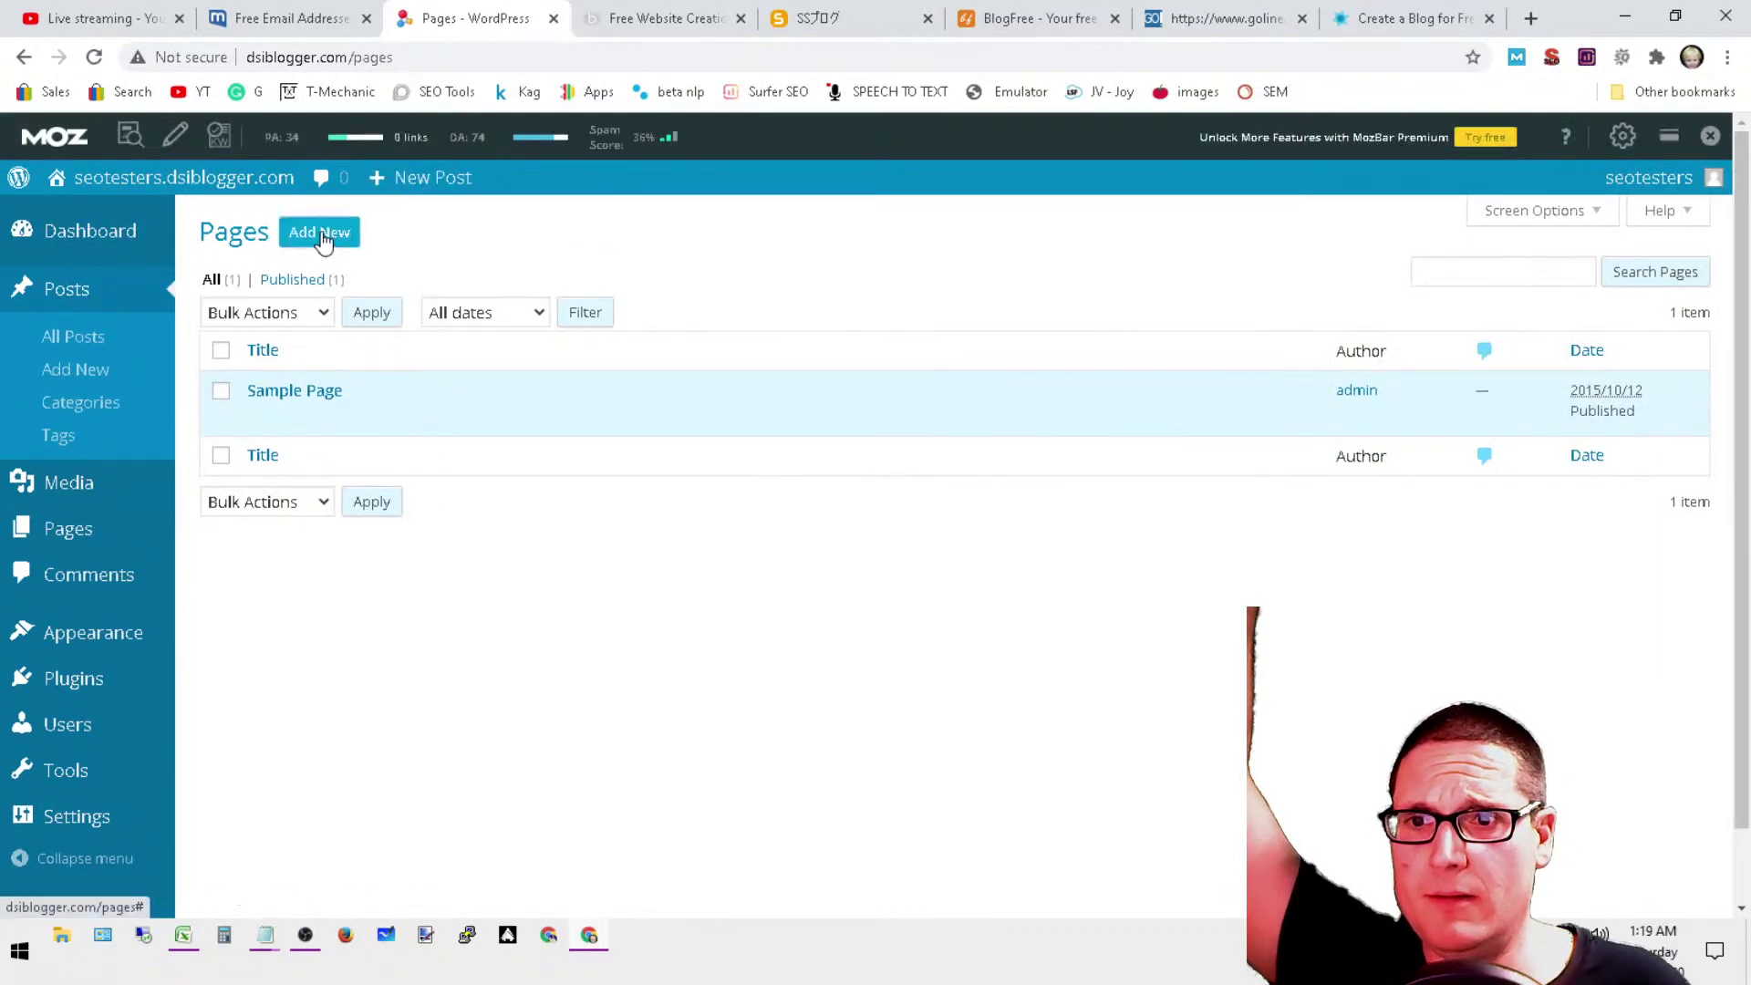
left_click(321, 235)
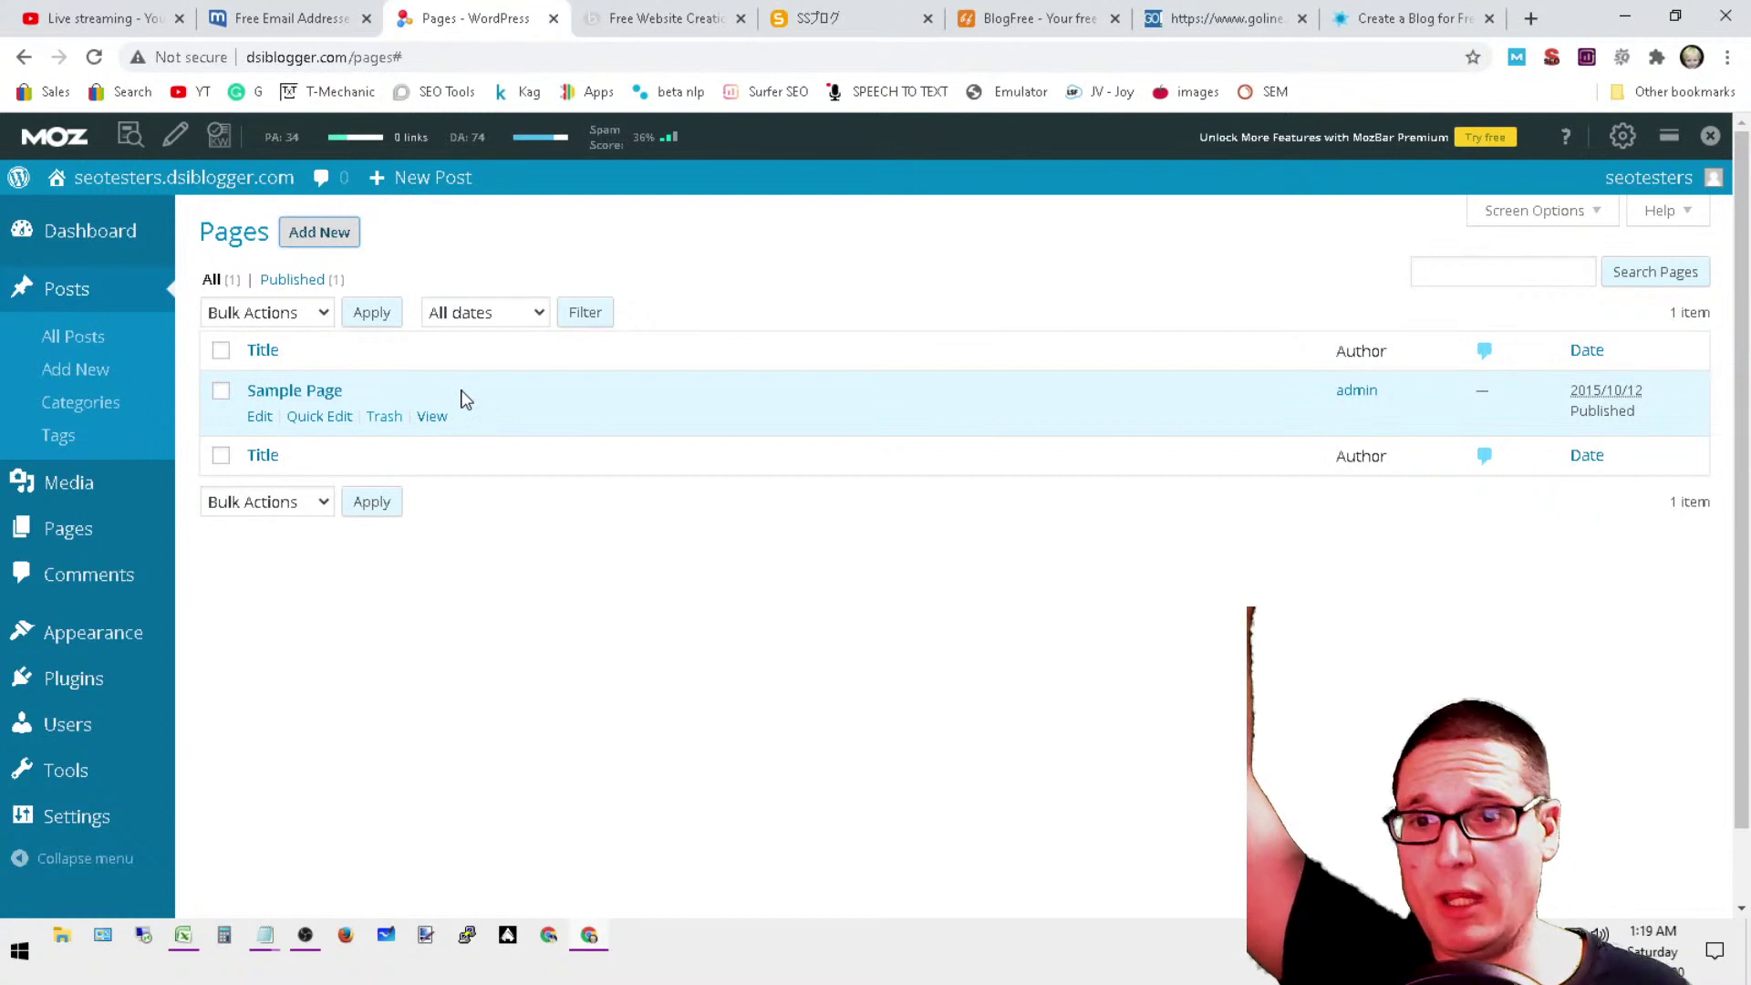
left_click(342, 436)
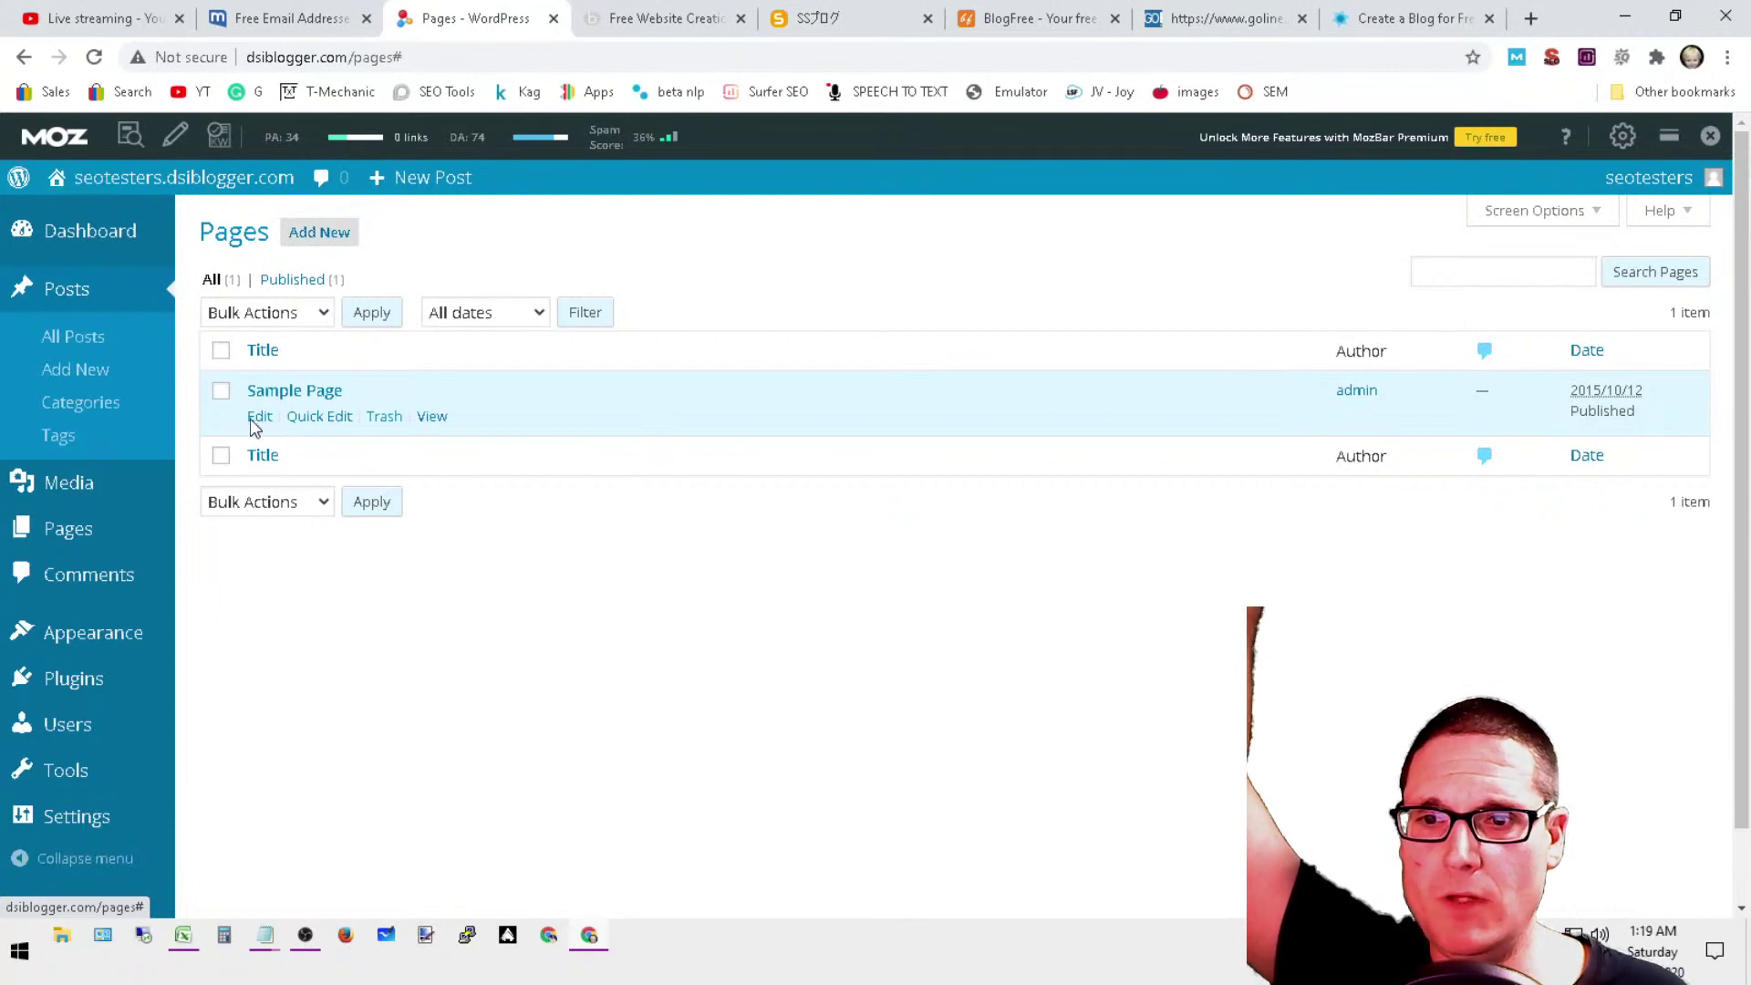
left_click(259, 421)
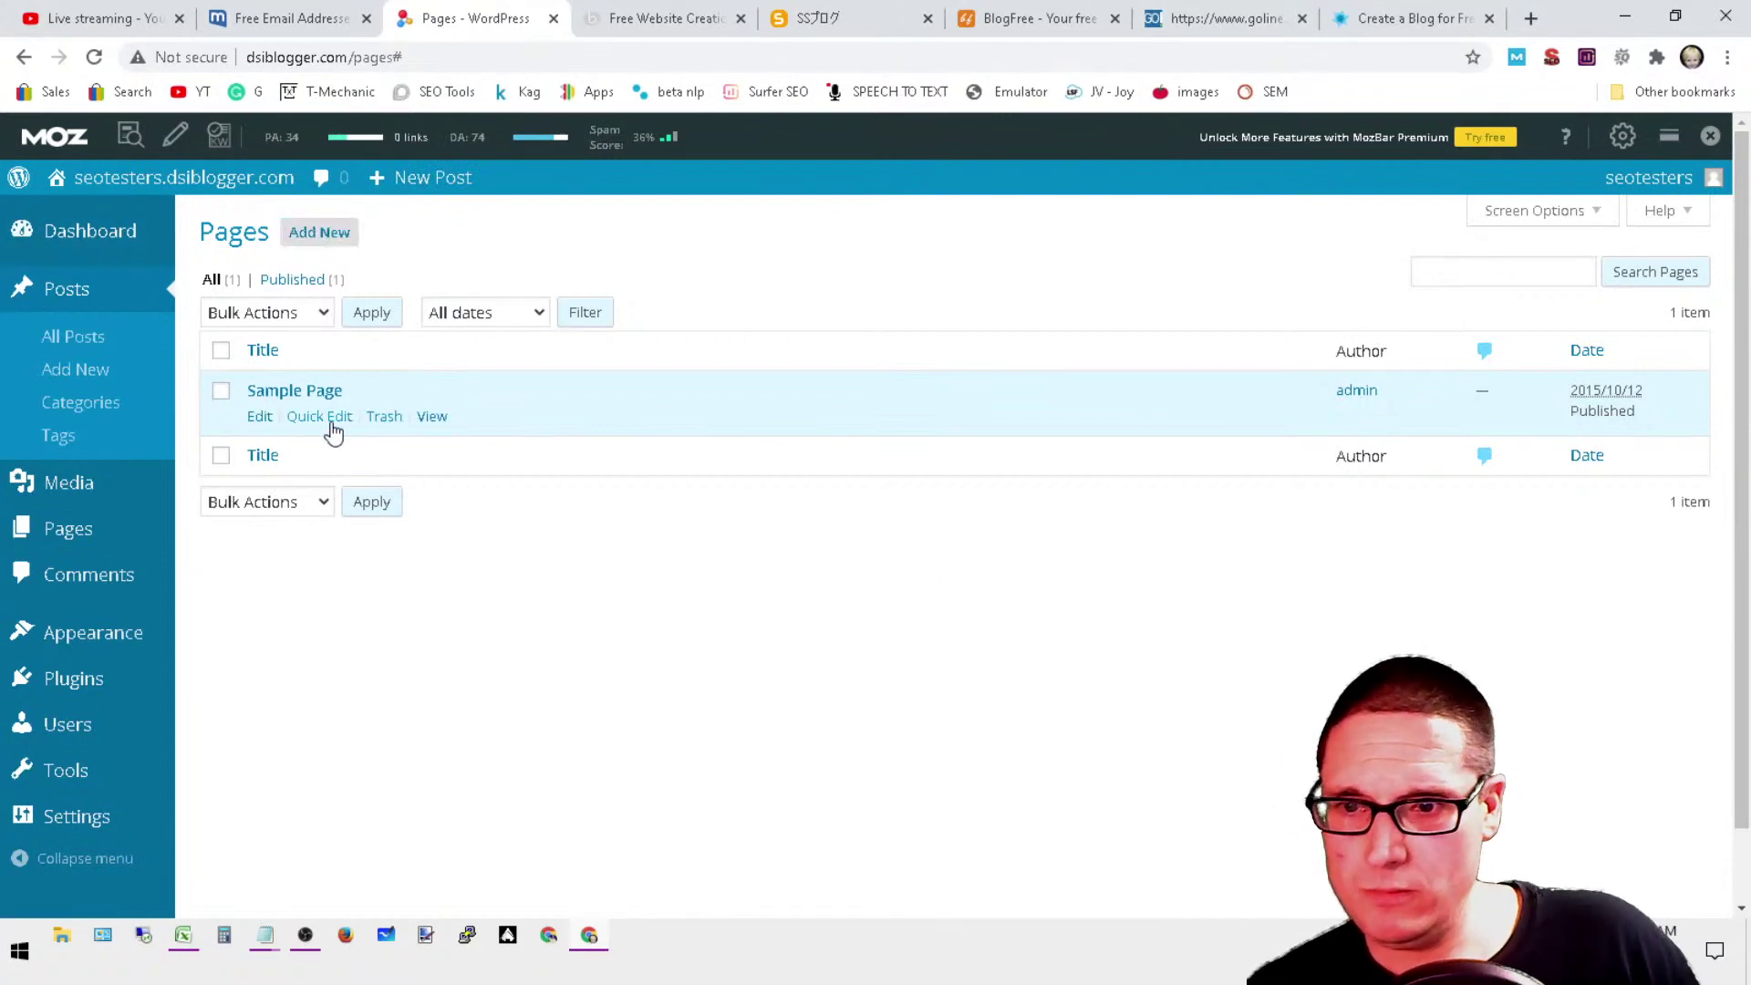
left_click(321, 424)
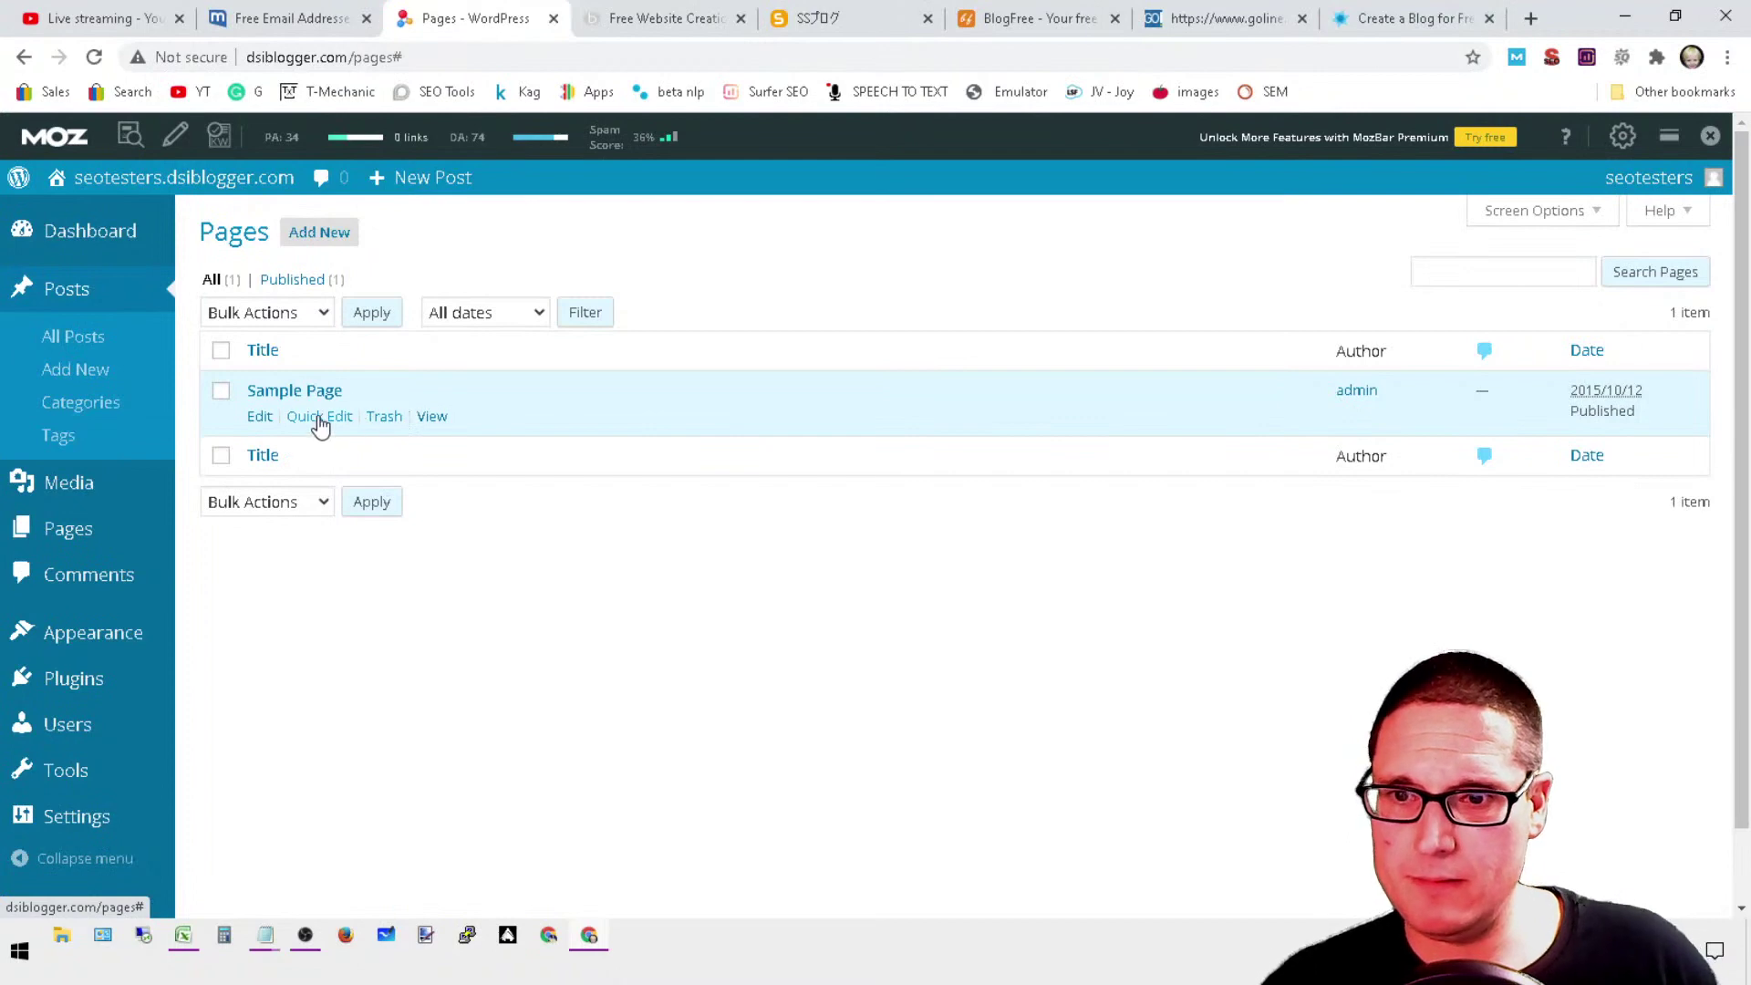
left_click(310, 393)
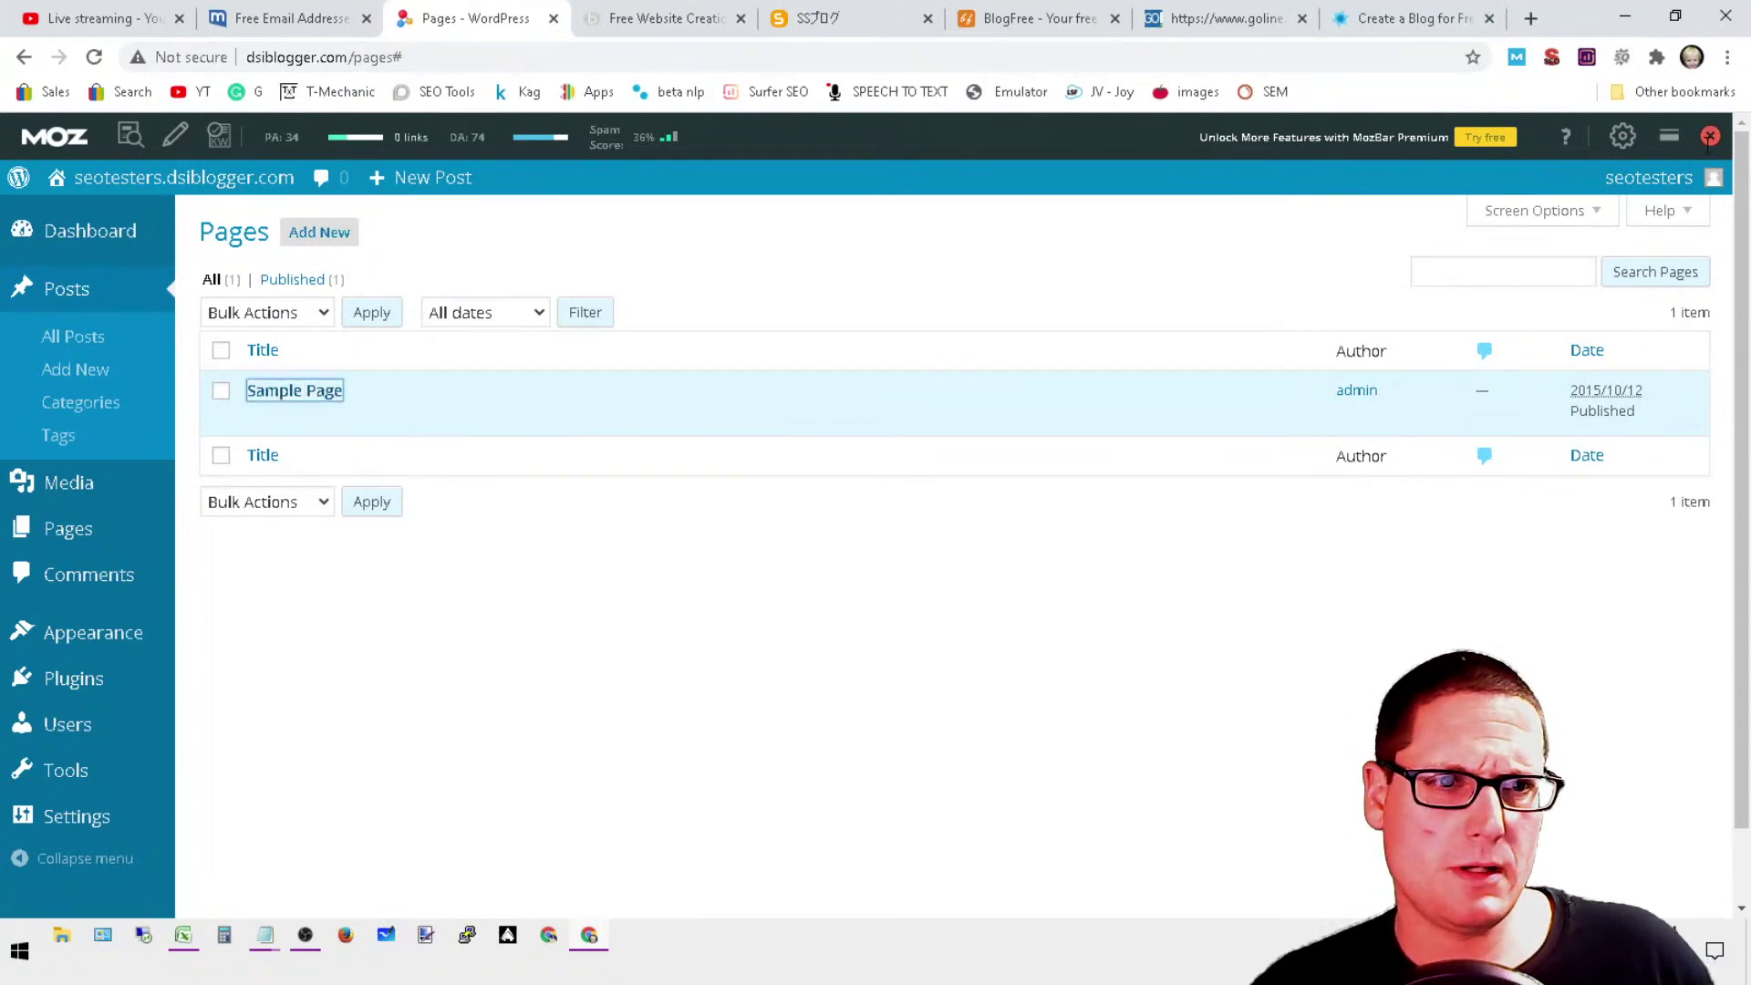
left_click(1710, 136)
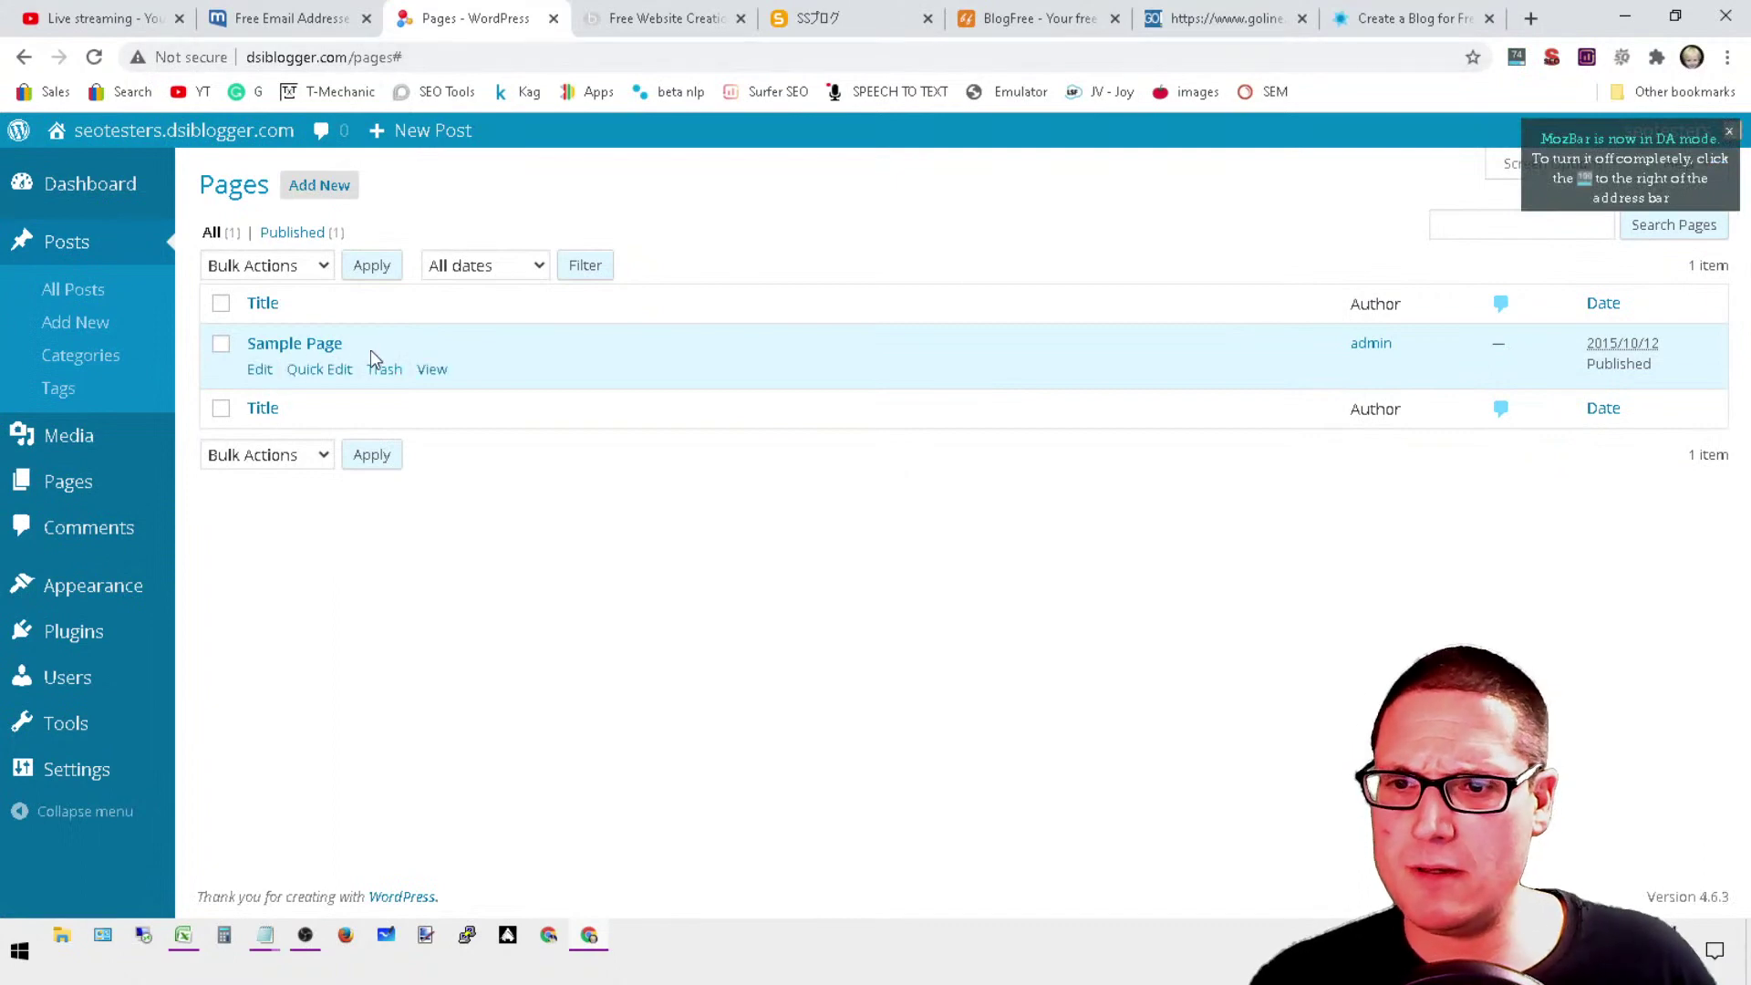
left_click(337, 370)
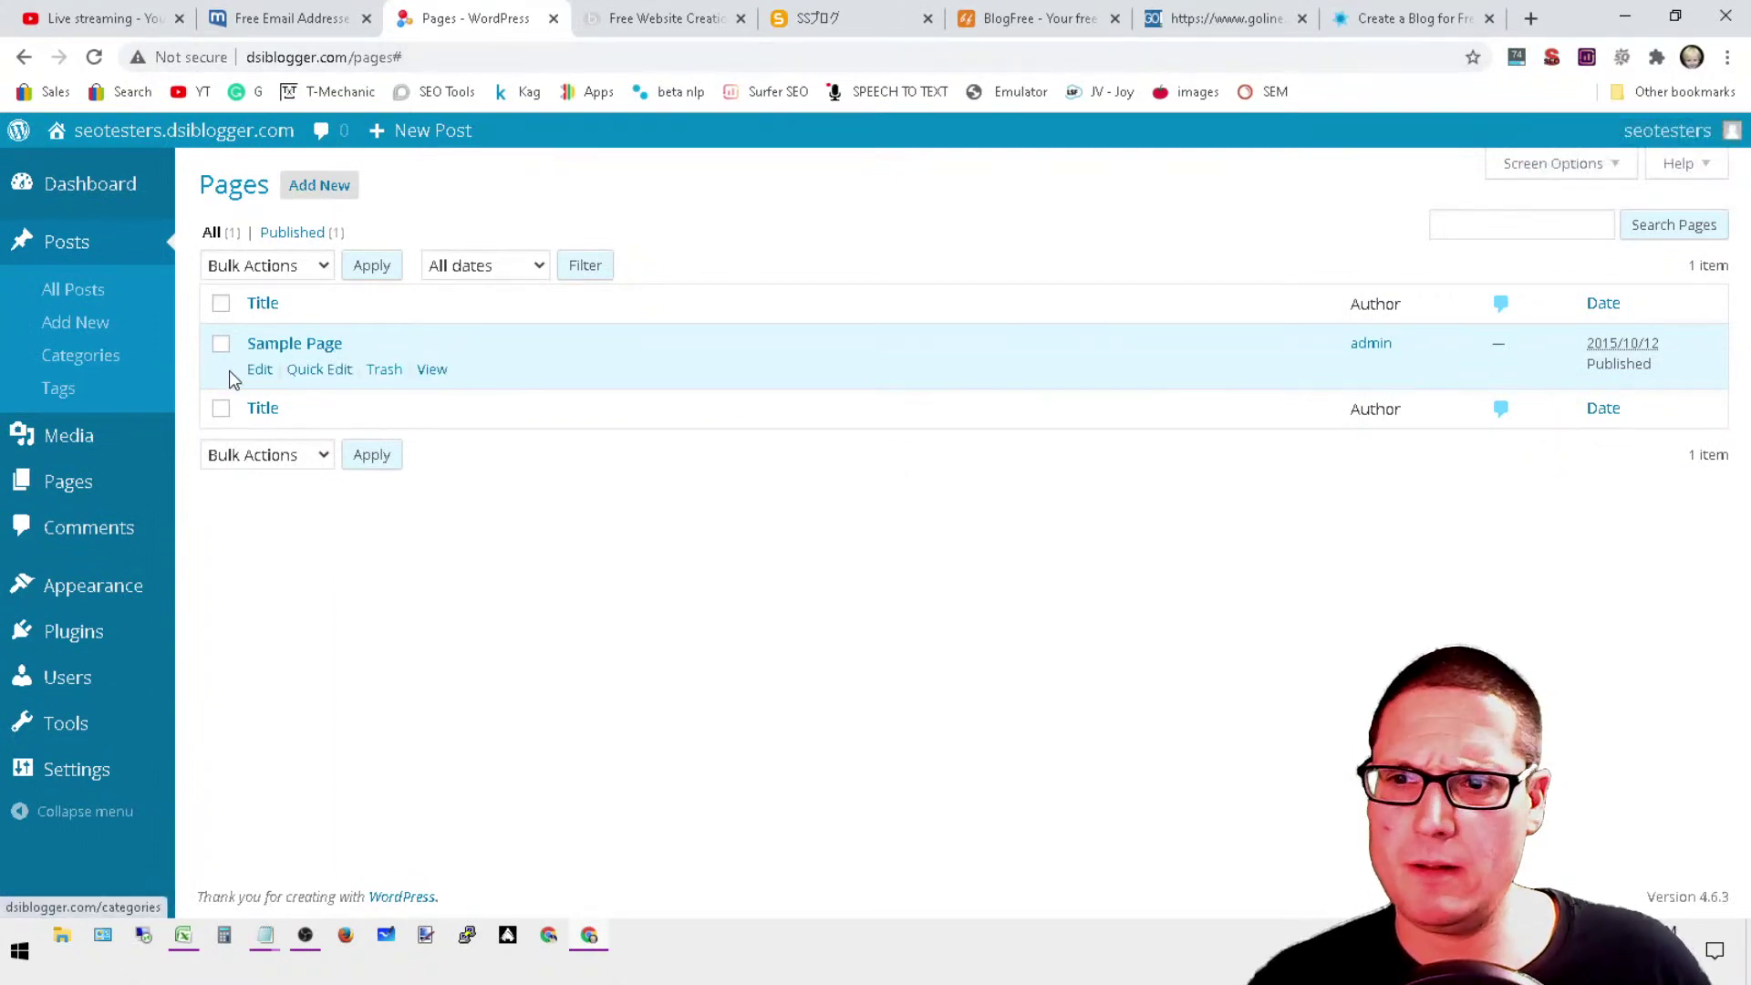
Step: Title a new post 'Learn SEO With' plus the consultant's name, fixing the typos
left_click(72, 334)
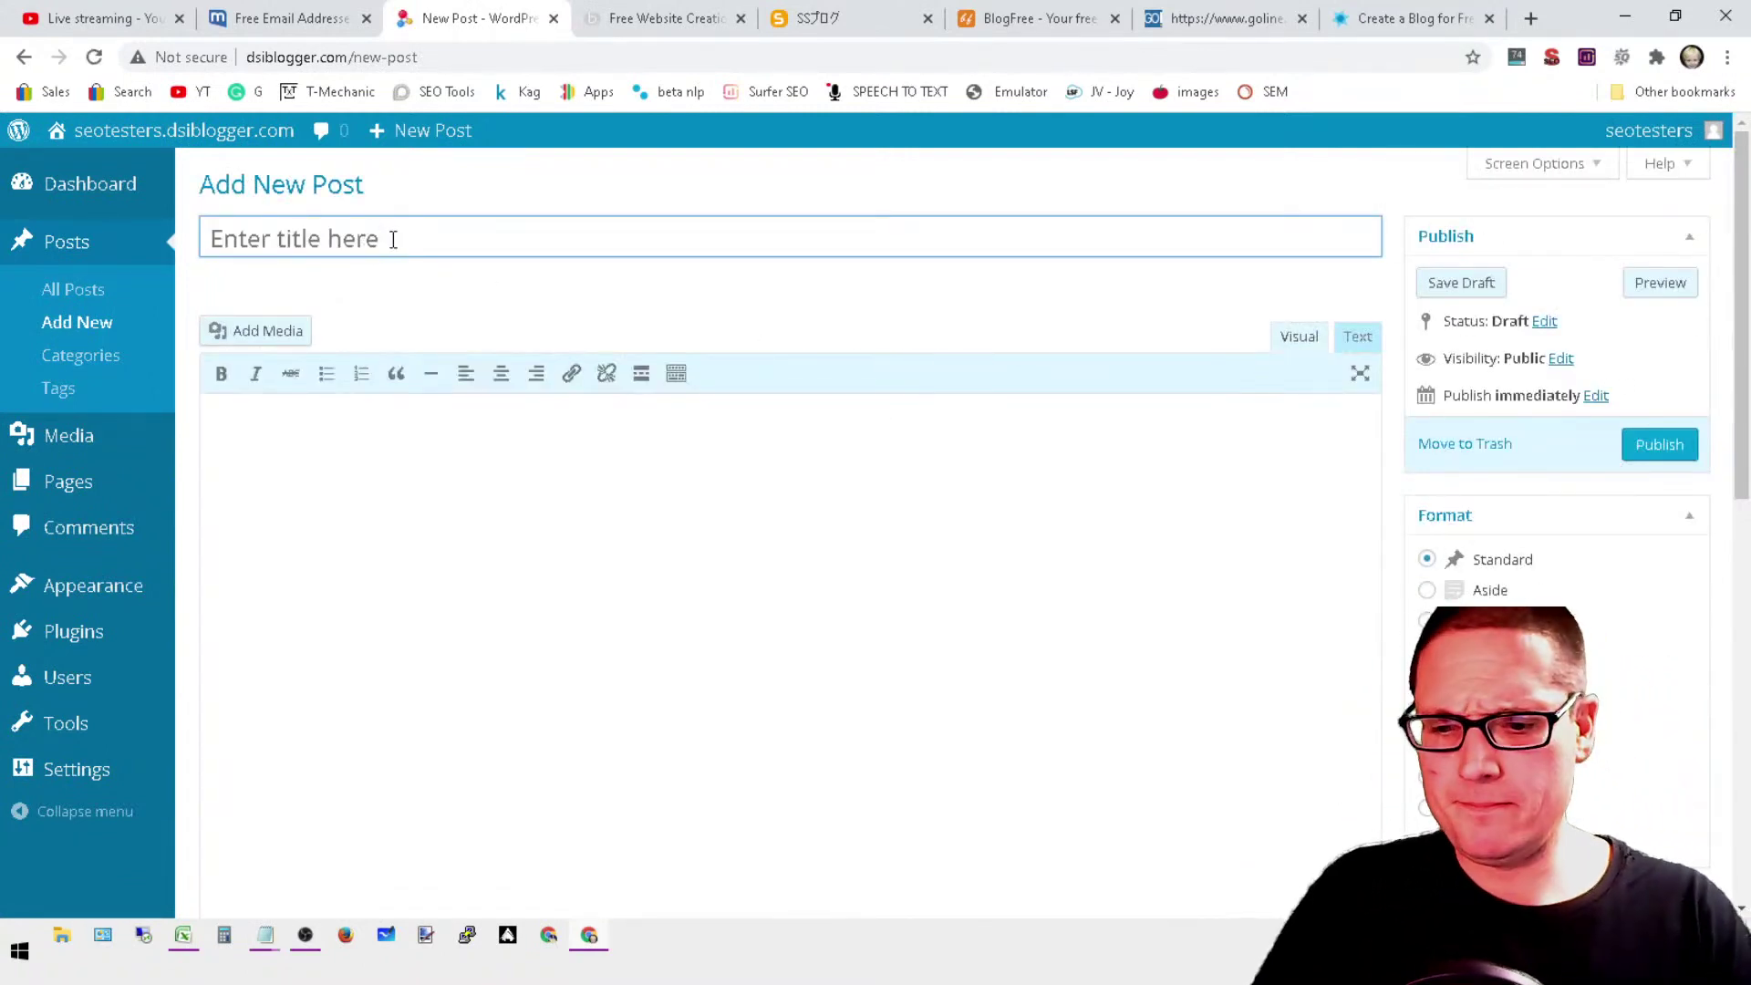
type("SEO")
key("BackSpace")
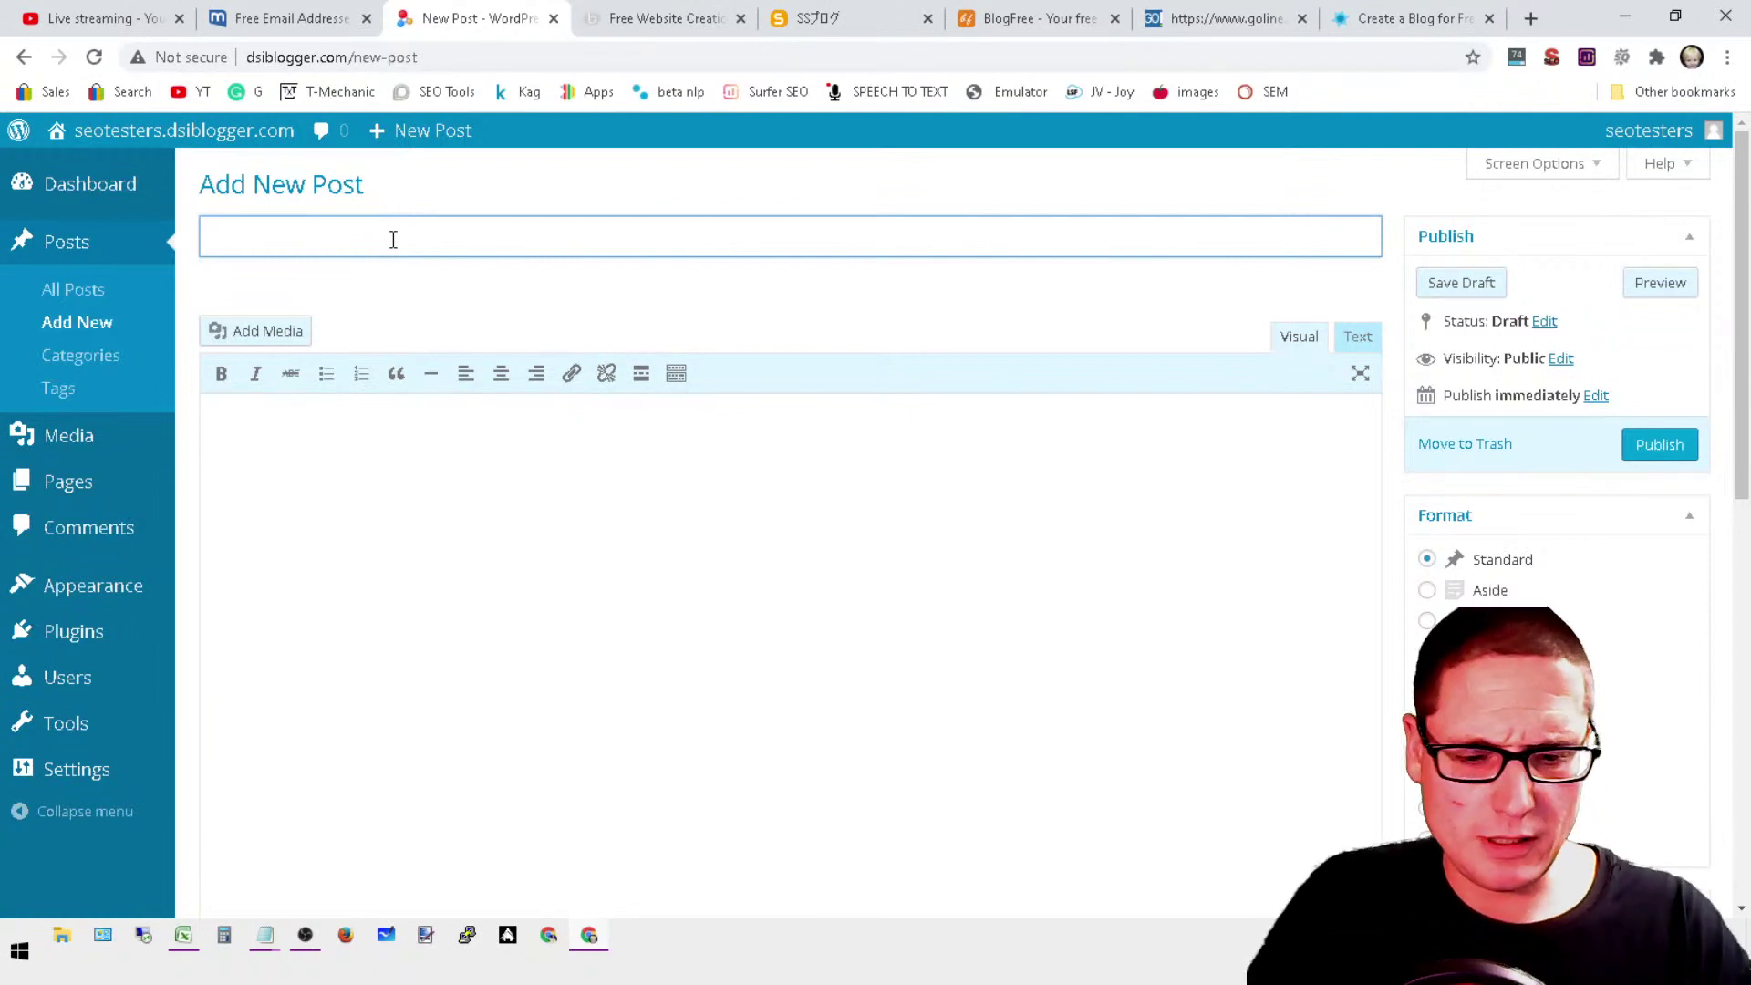
type("LEarn SEO")
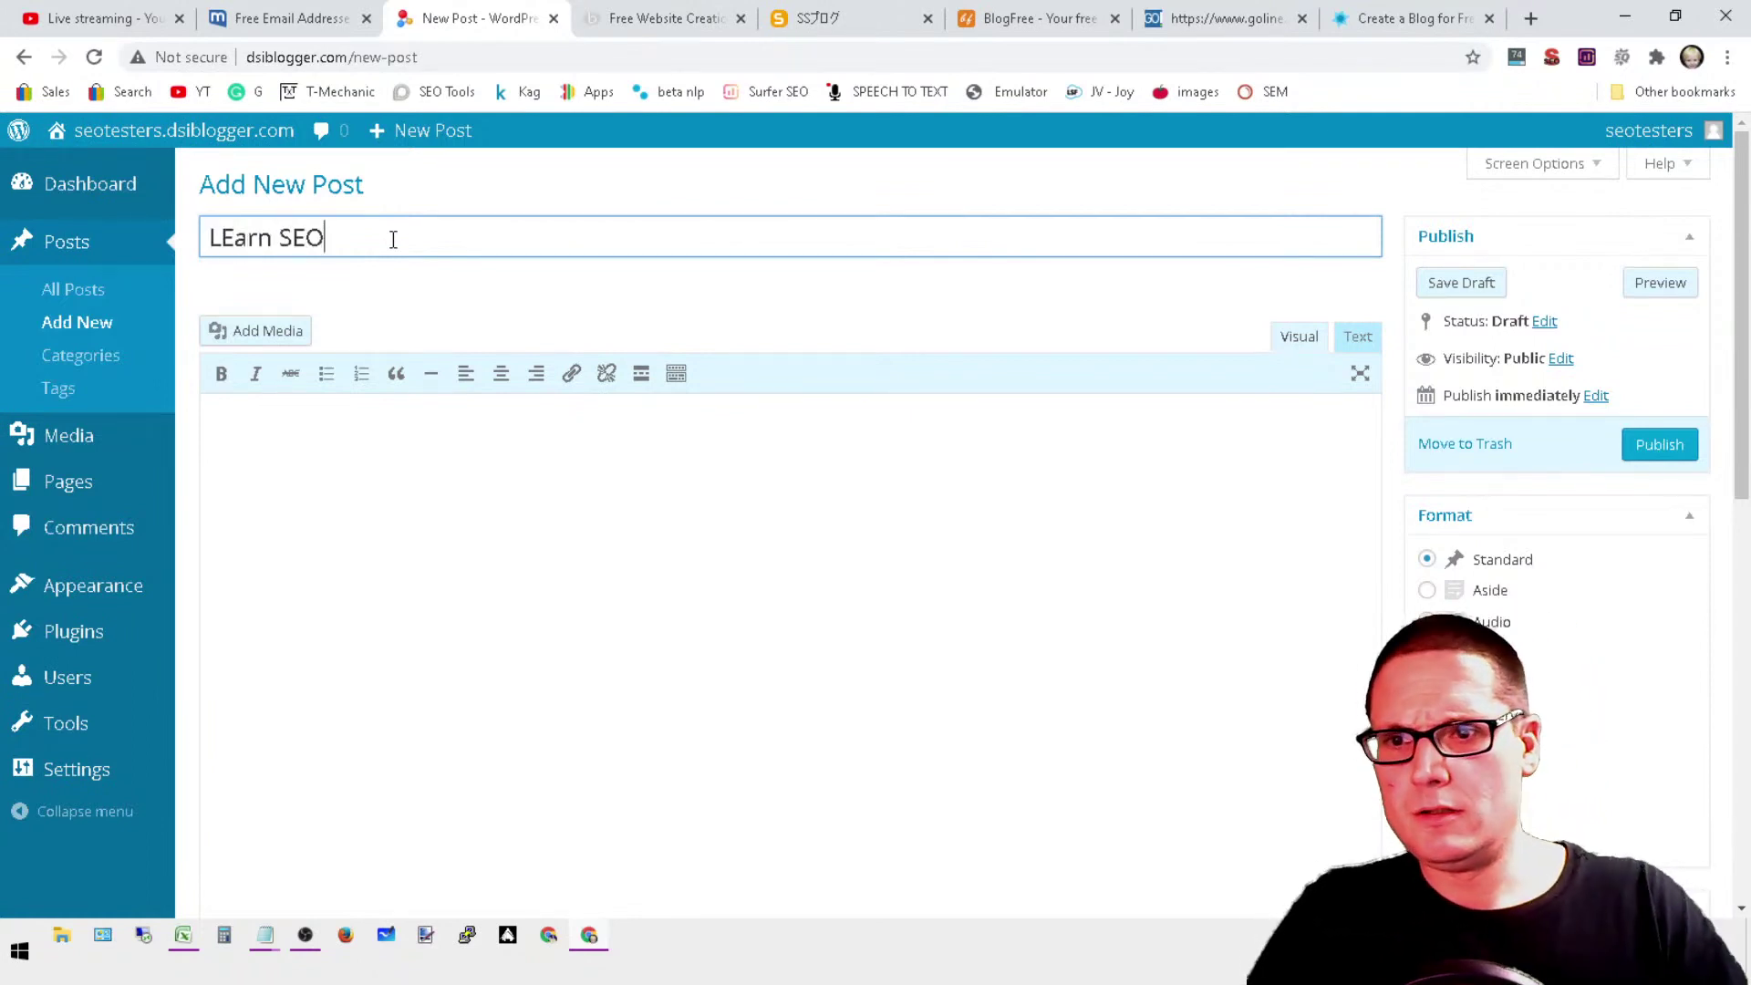
key("BackSpace")
key("BackSpace")
key("BackSpace")
key("BackSpace")
key("BackSpace")
key("BackSpace")
key("BackSpace")
key("BackSpace")
type("ear")
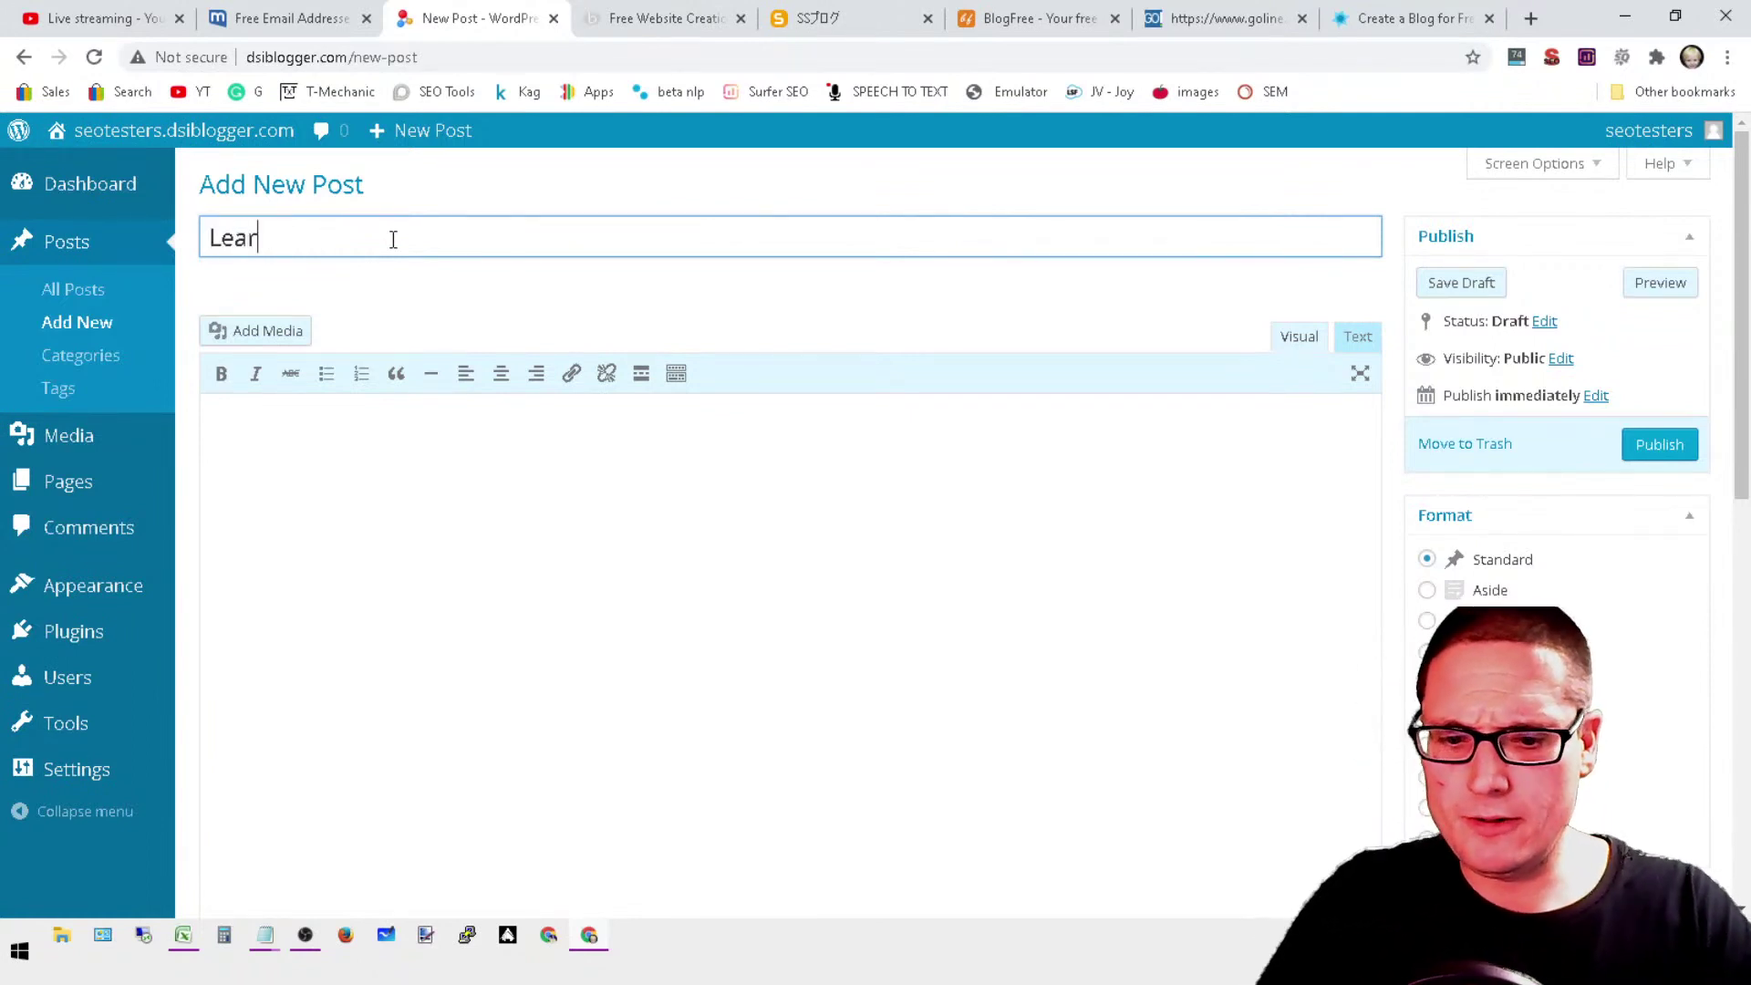
type("n SEO Wit")
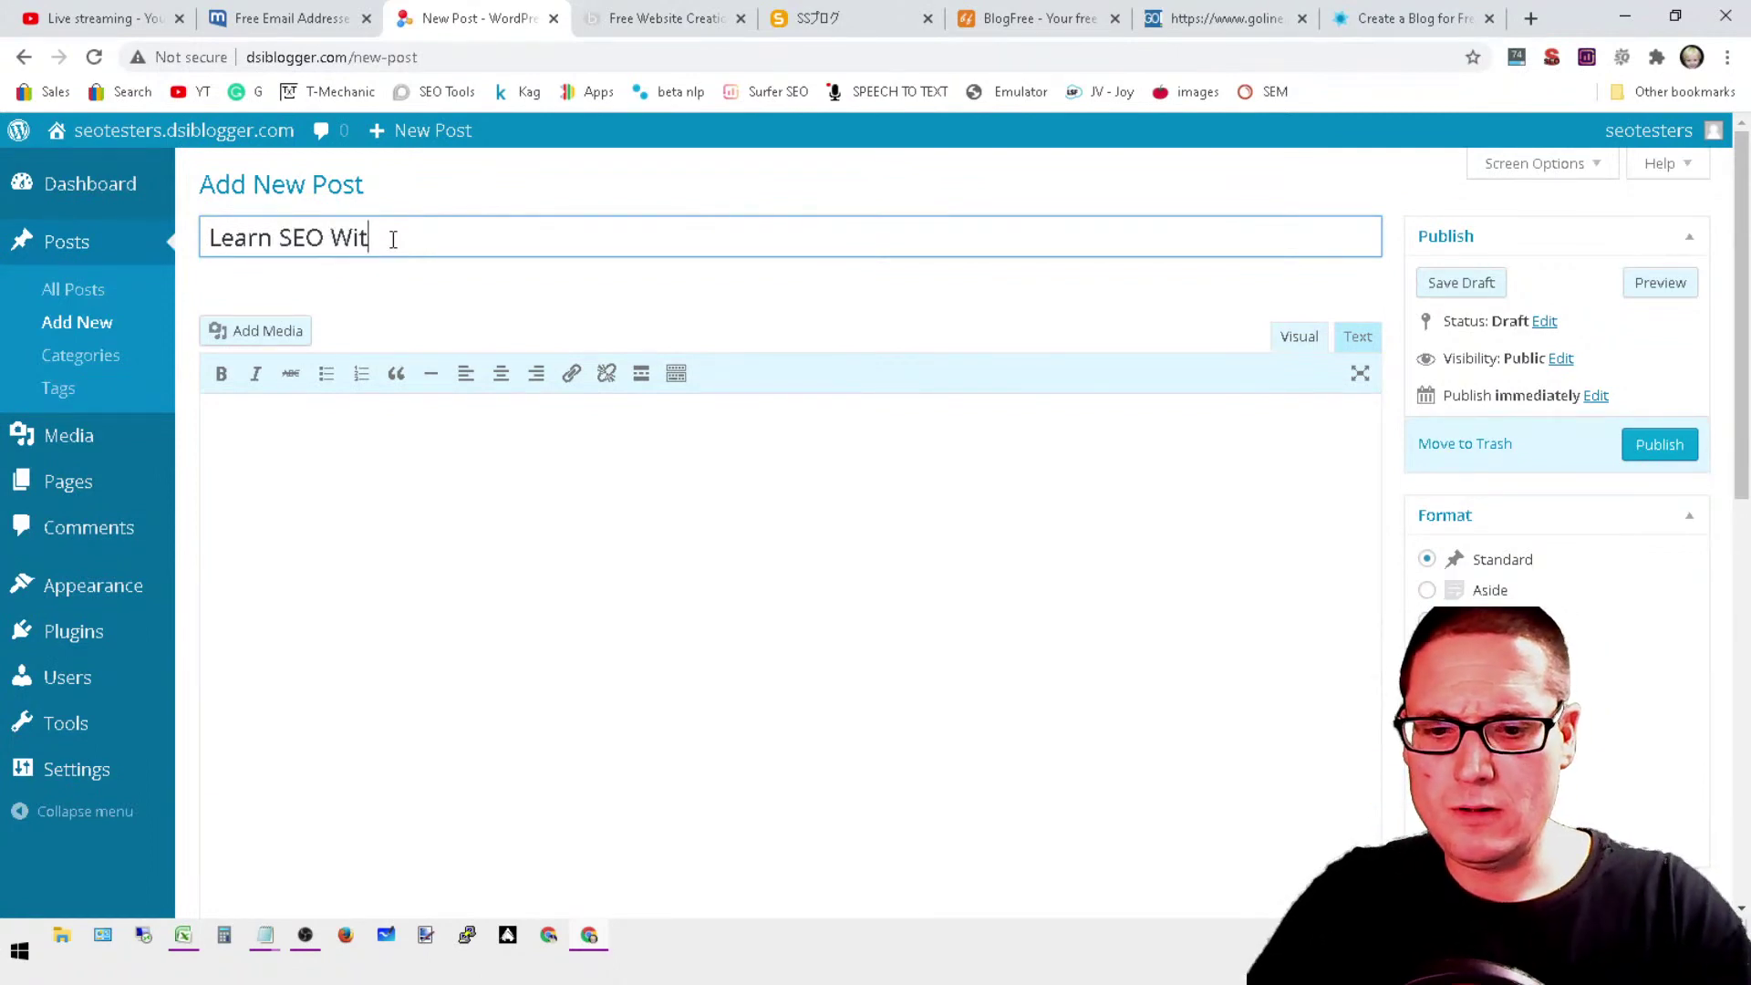
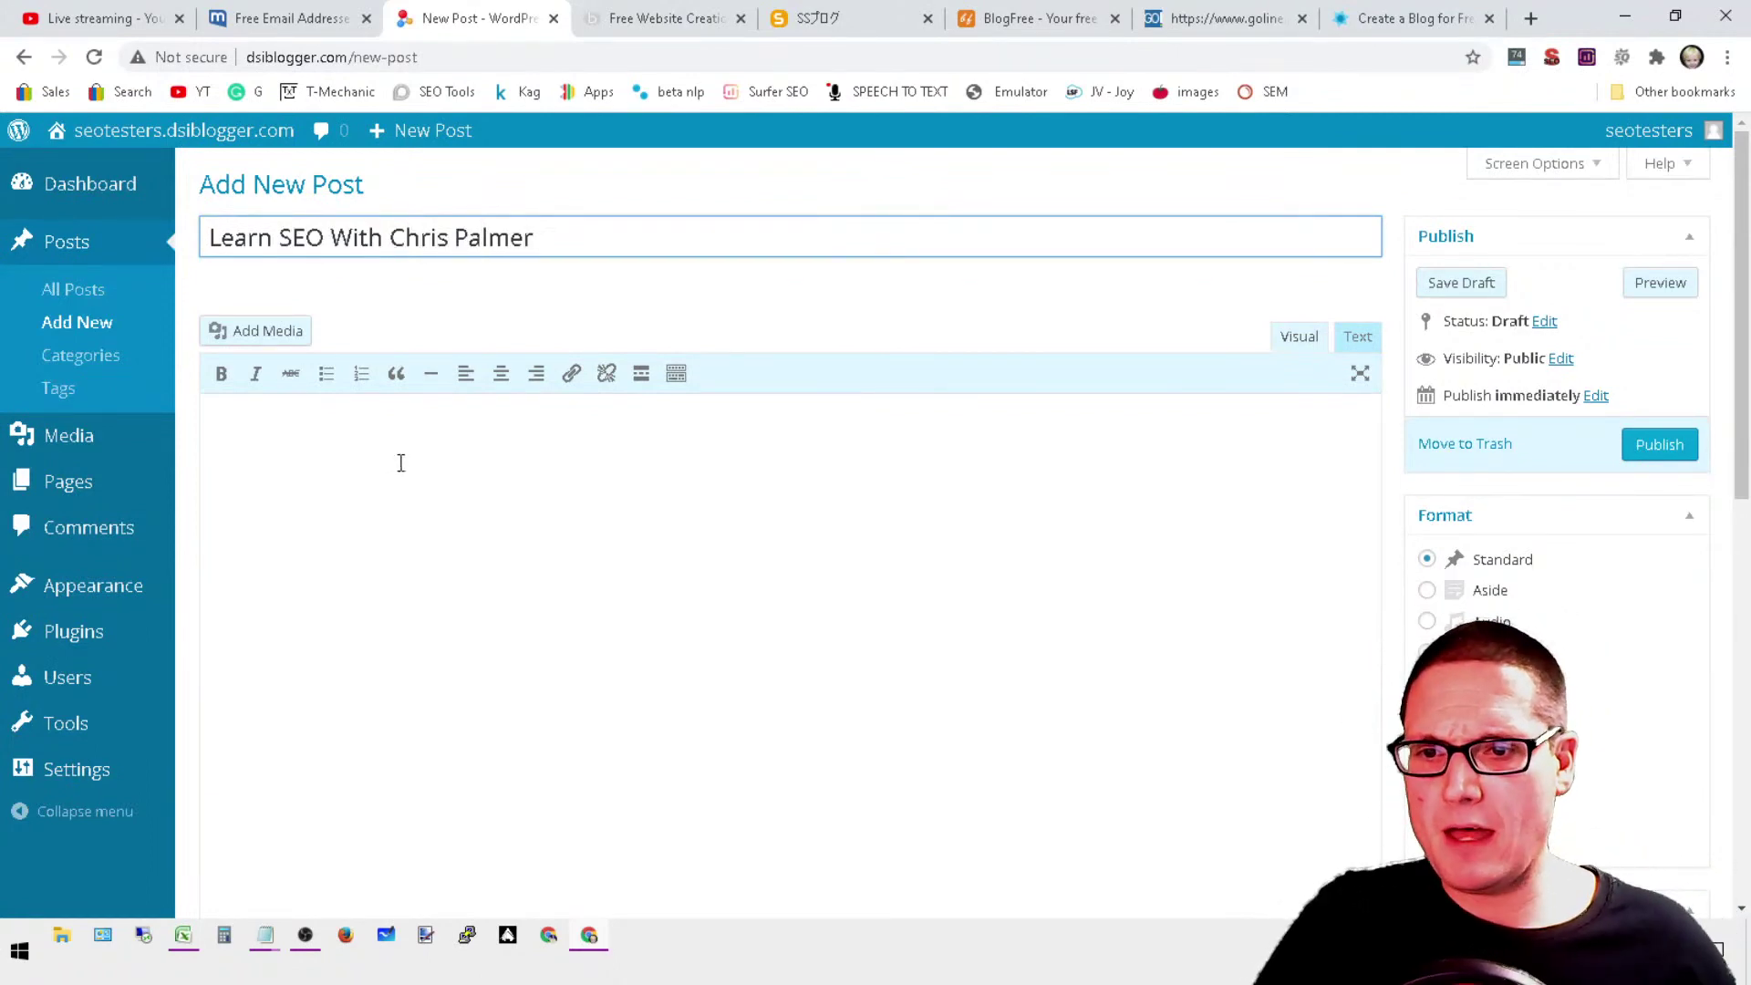
left_click(391, 558)
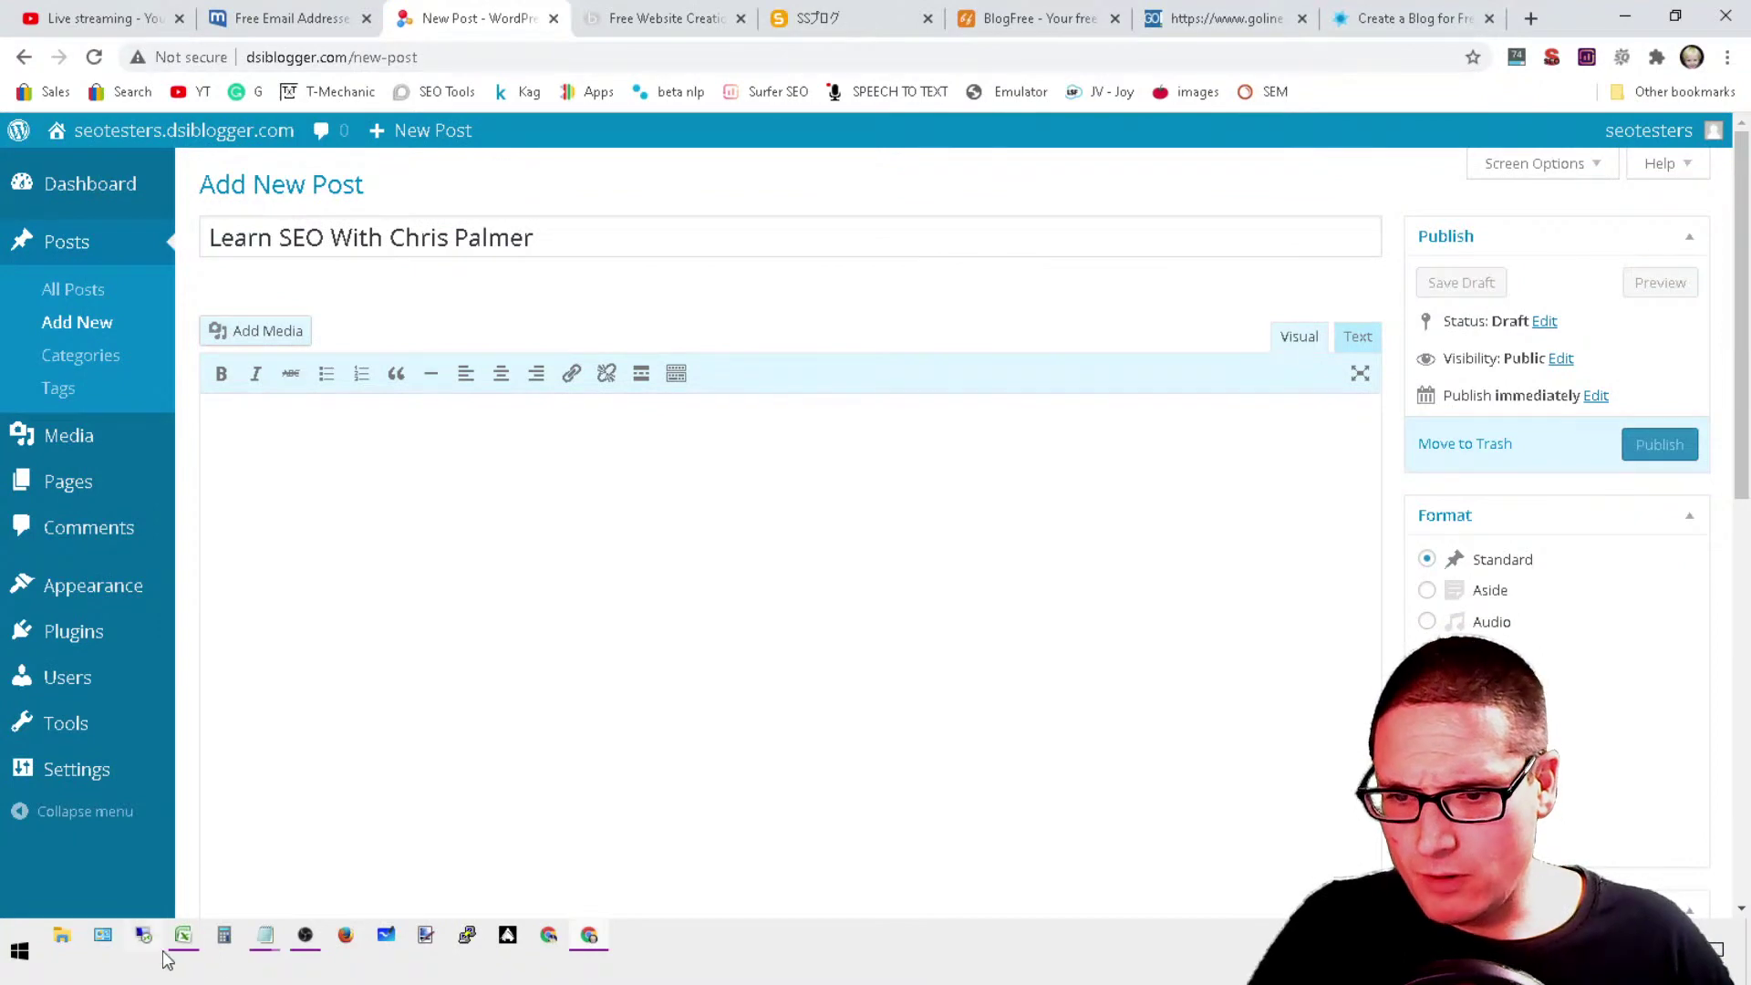
Step: Copy the link code and business details from the Untitled Notepad note
left_click(264, 937)
left_click(233, 788)
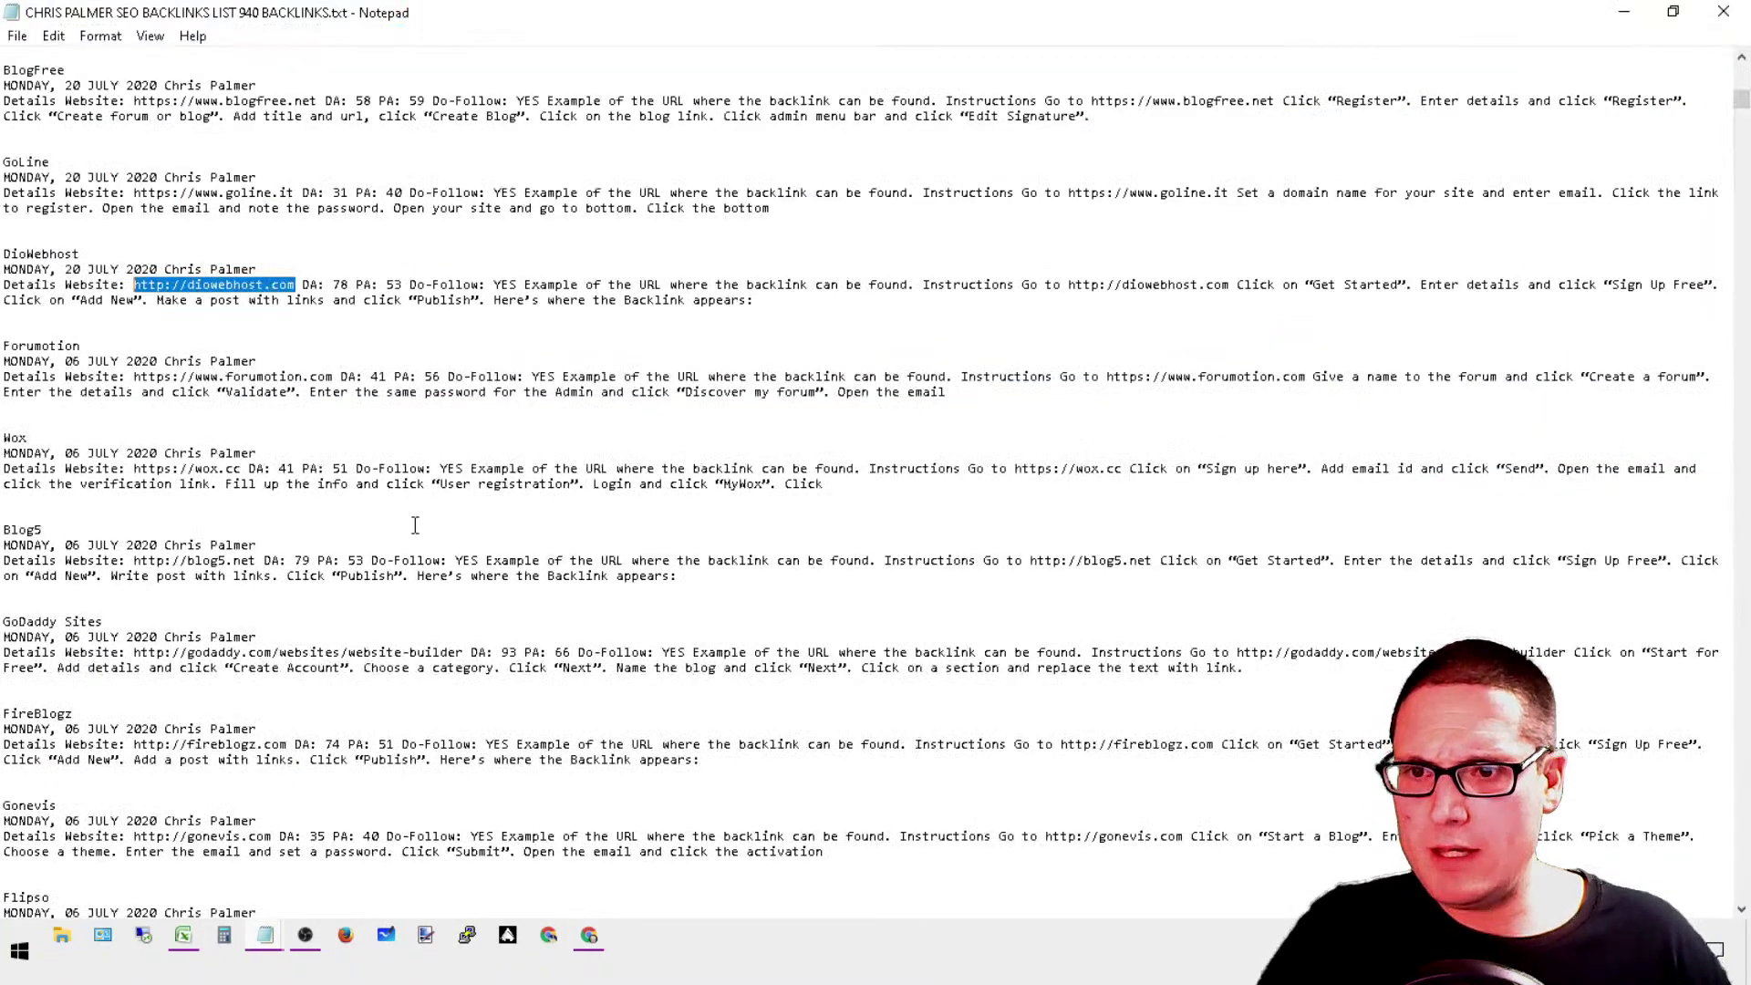
left_click(1623, 12)
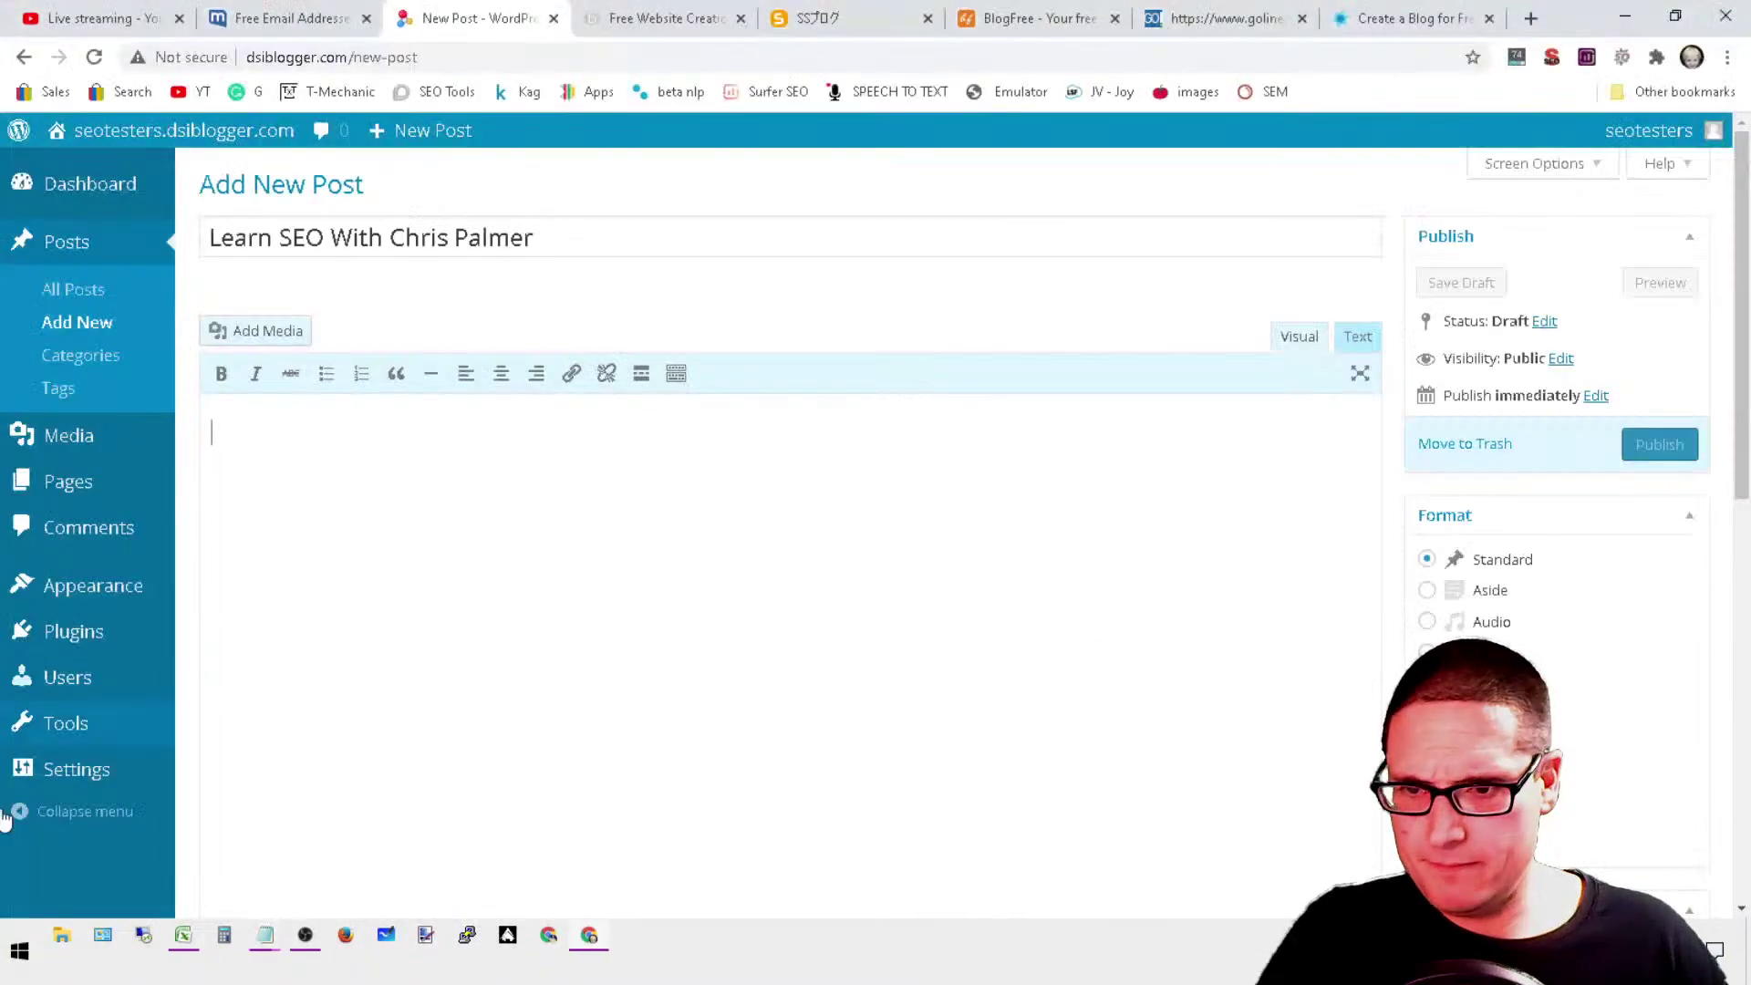
left_click(264, 937)
left_click(370, 790)
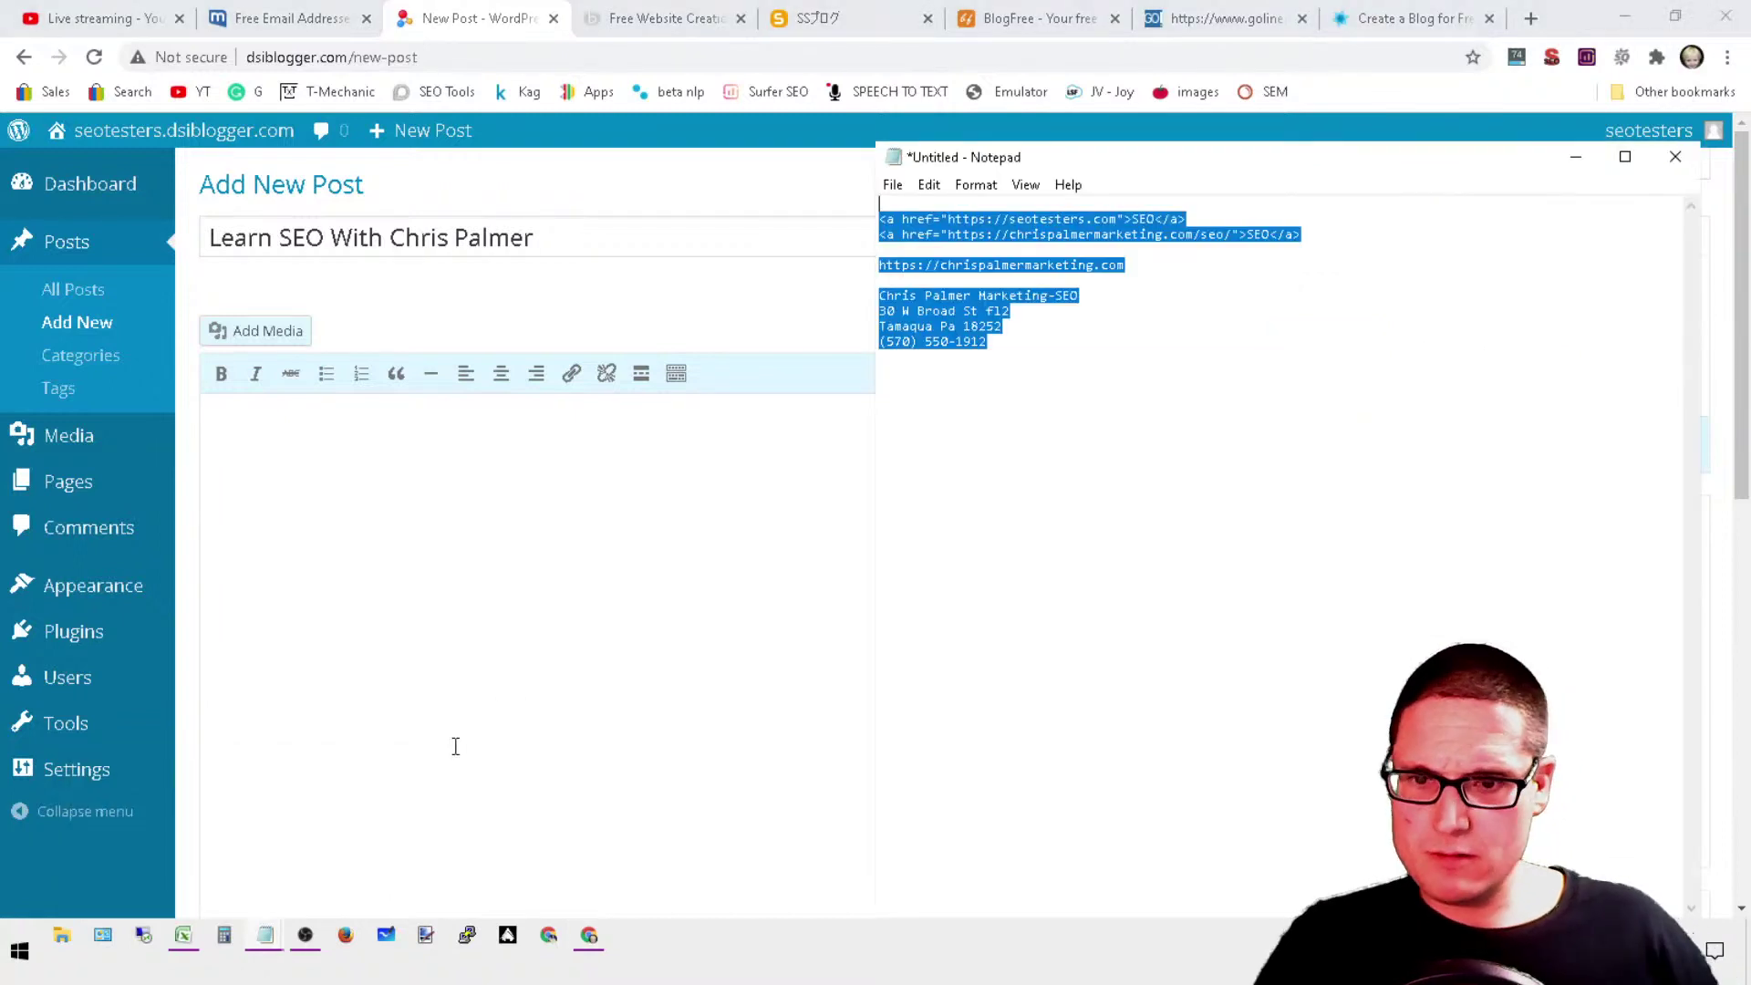
right_click(937, 304)
left_click(1026, 377)
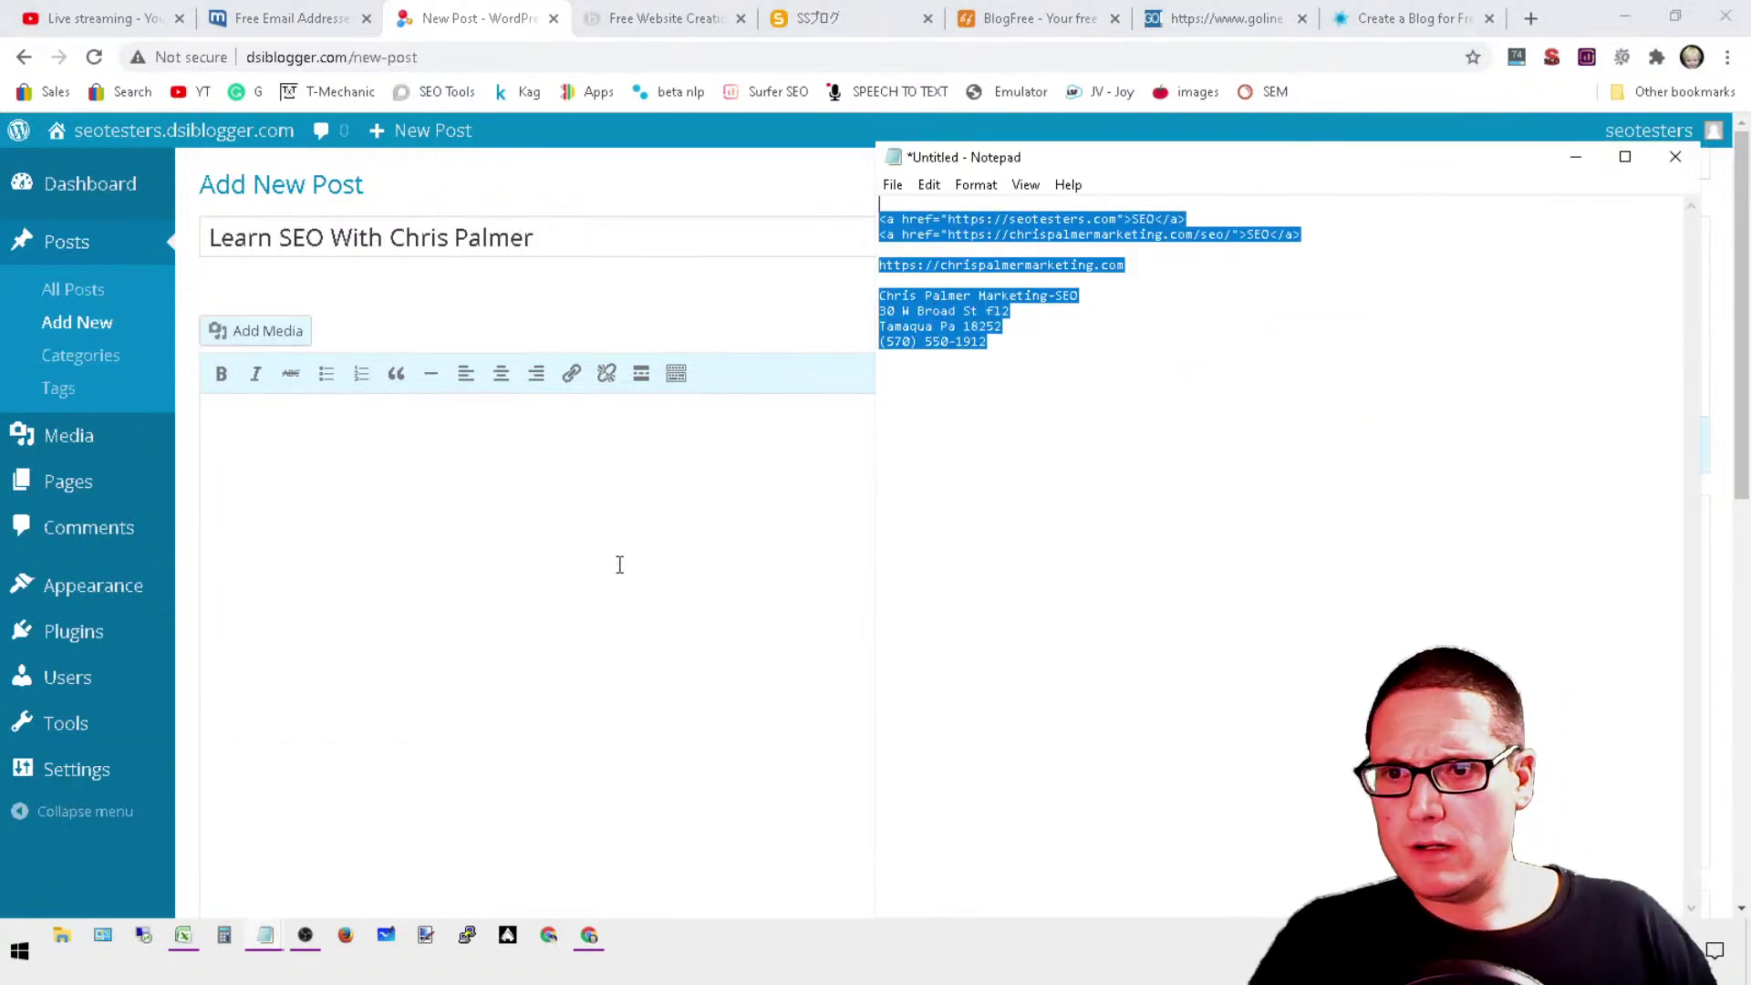
Step: Paste them into the post body and select the two link lines to link them
left_click(619, 565)
right_click(308, 446)
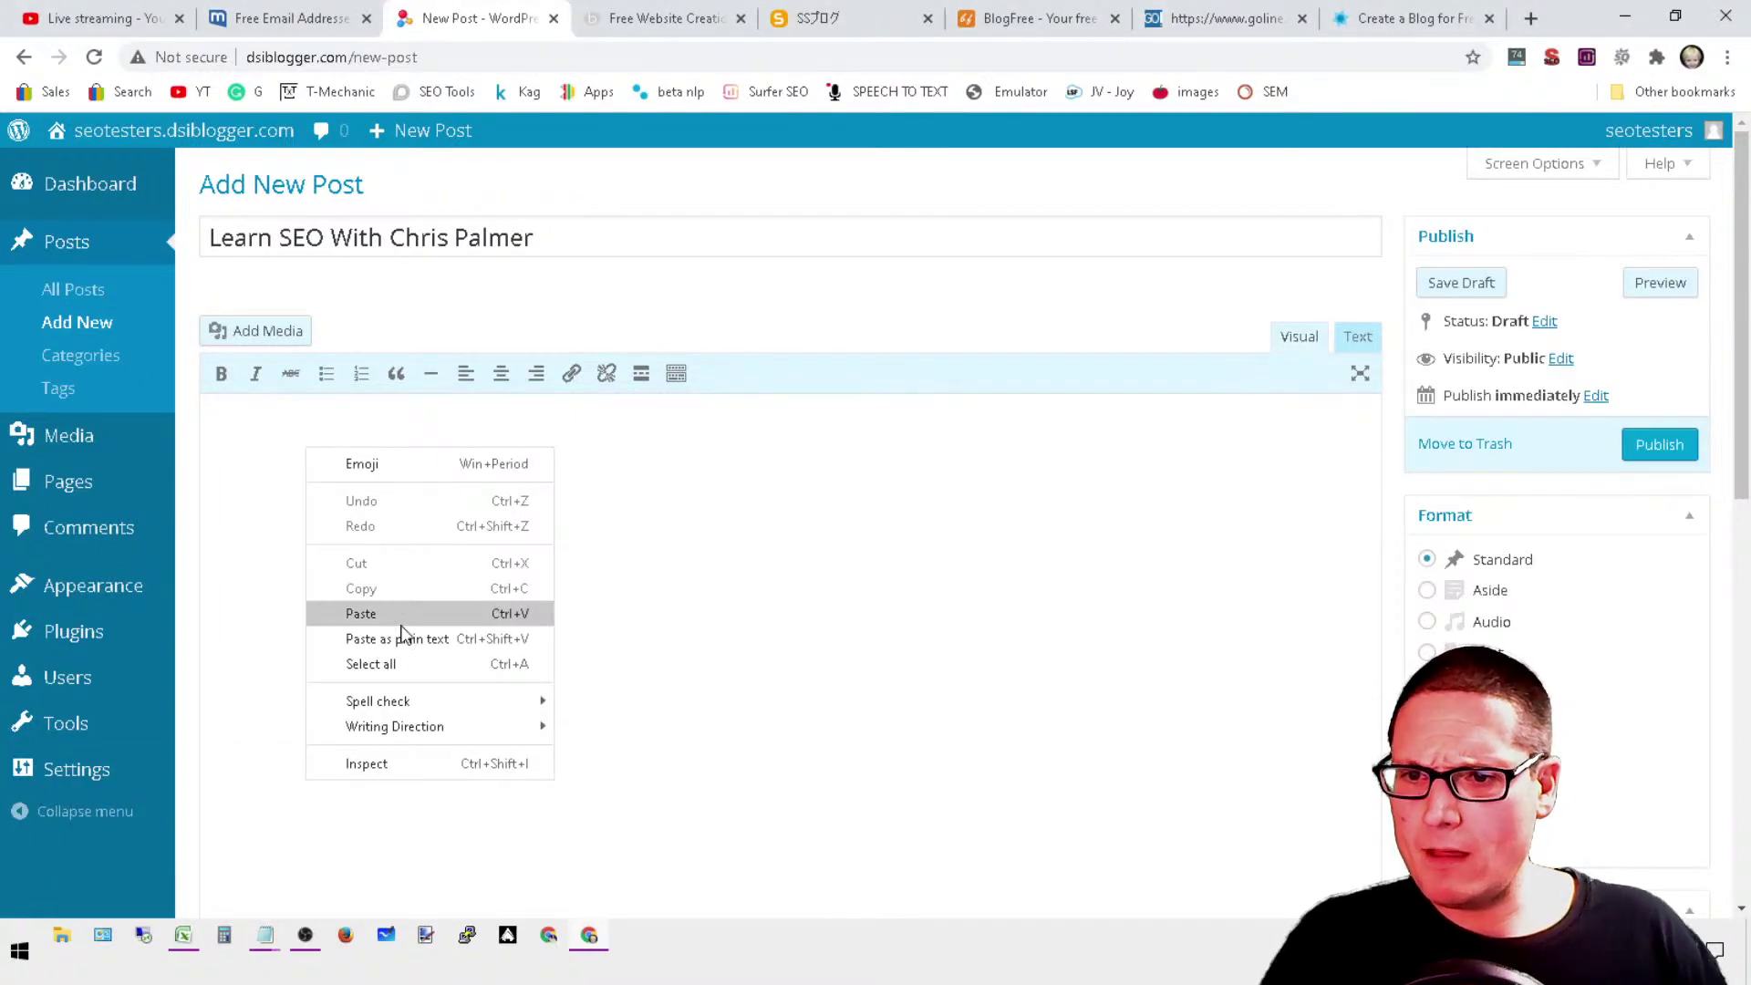
left_click(401, 612)
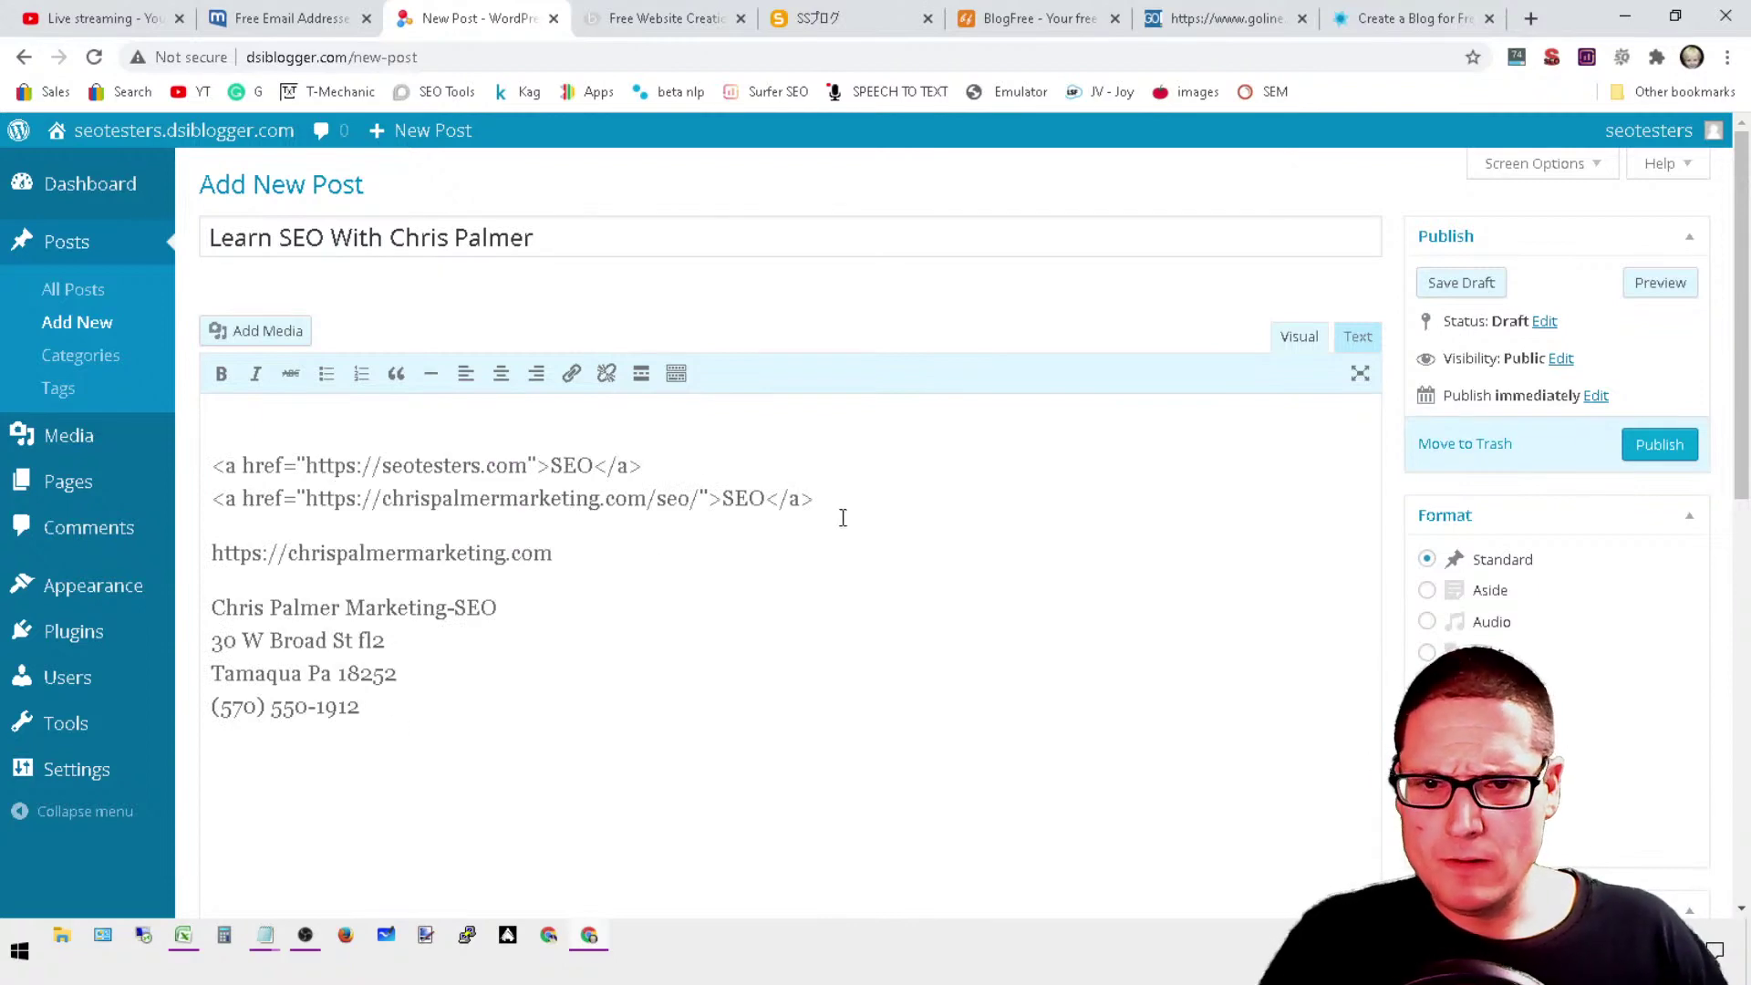
left_click_drag(843, 517, 201, 458)
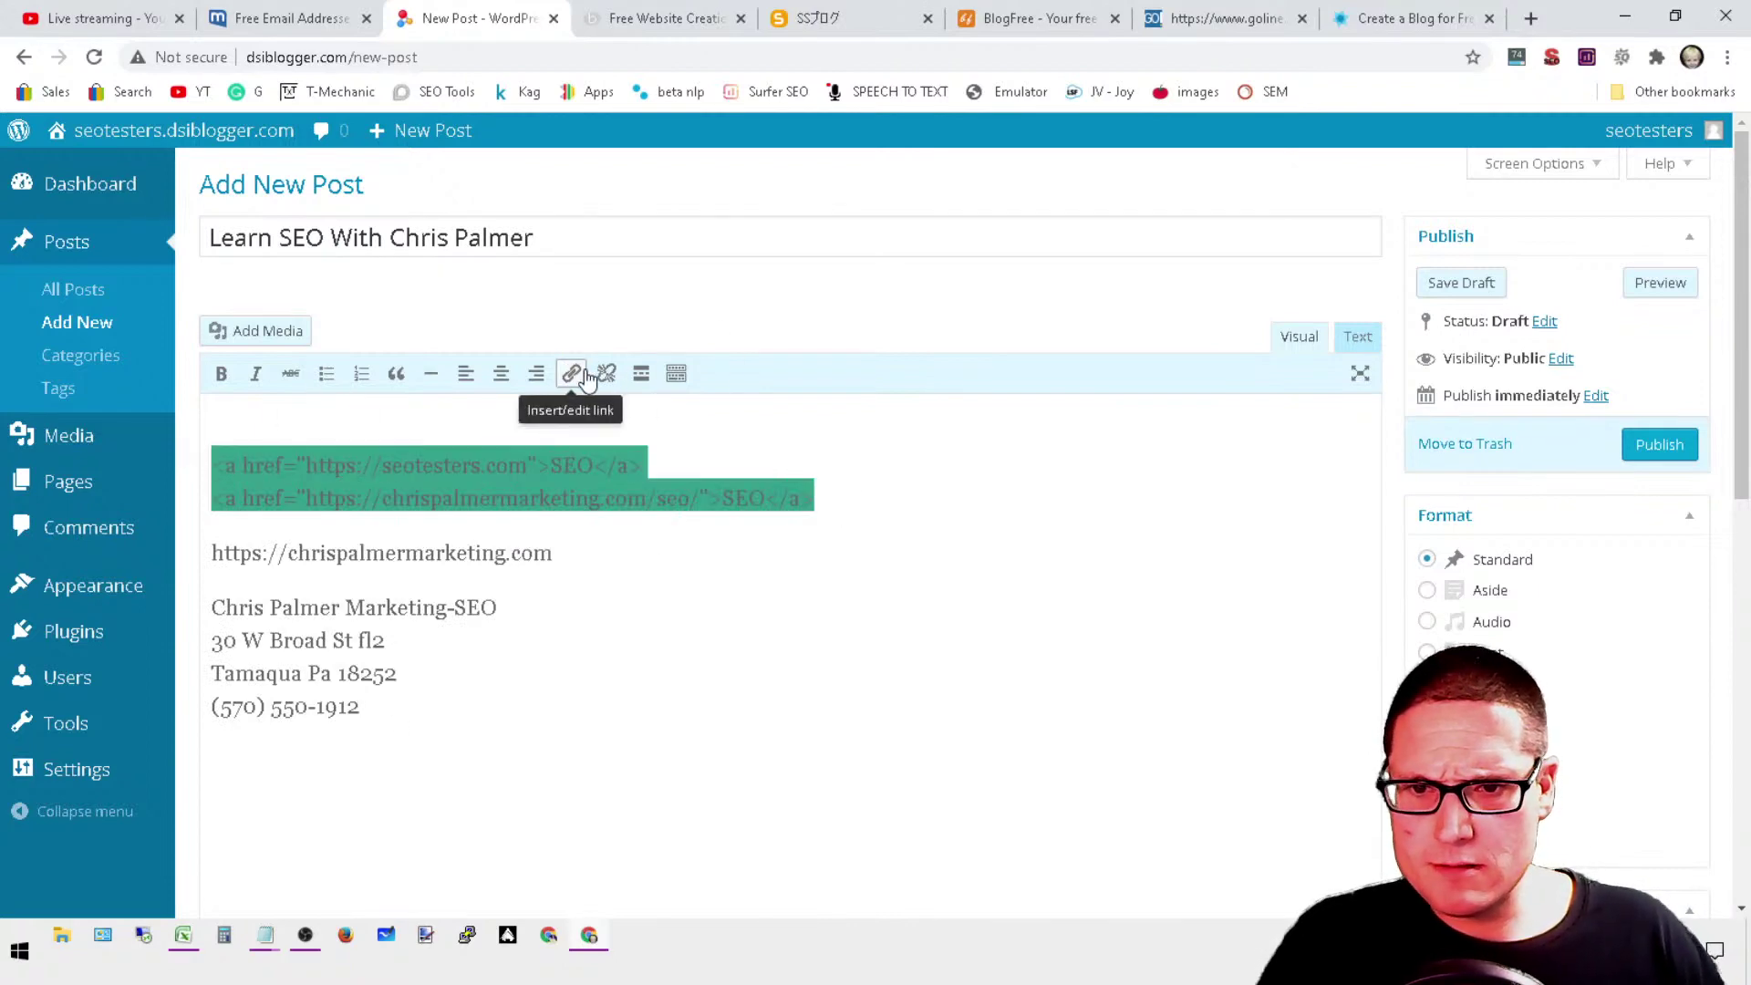
left_click(572, 374)
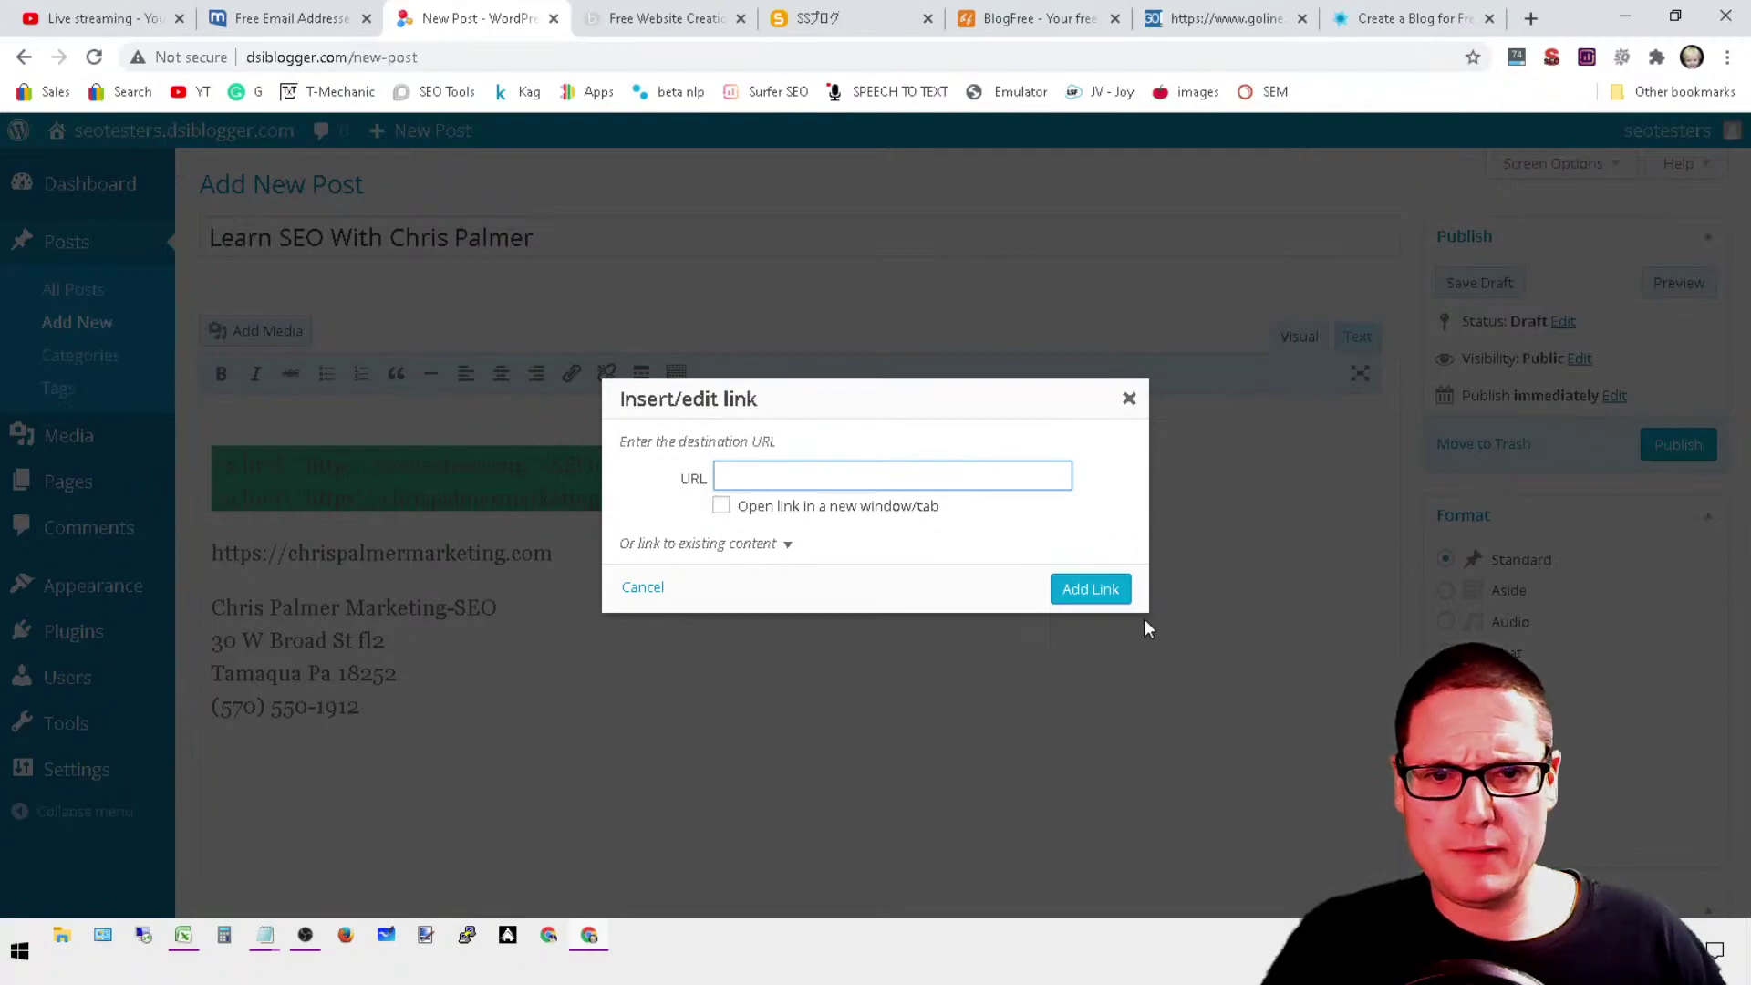